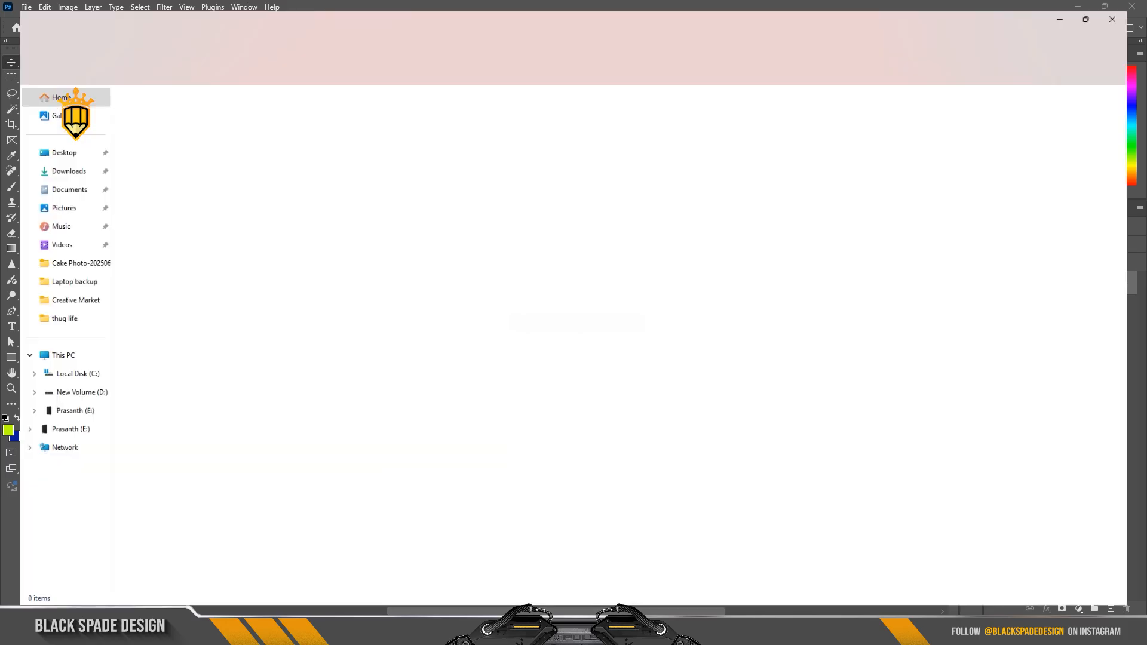
# Step: Place the bodybuilder photo from the file explorer into the document, aligning its lower edge with the bottom of the canvas
pyautogui.moveTo(136, 120); pyautogui.dragTo(562, 517)
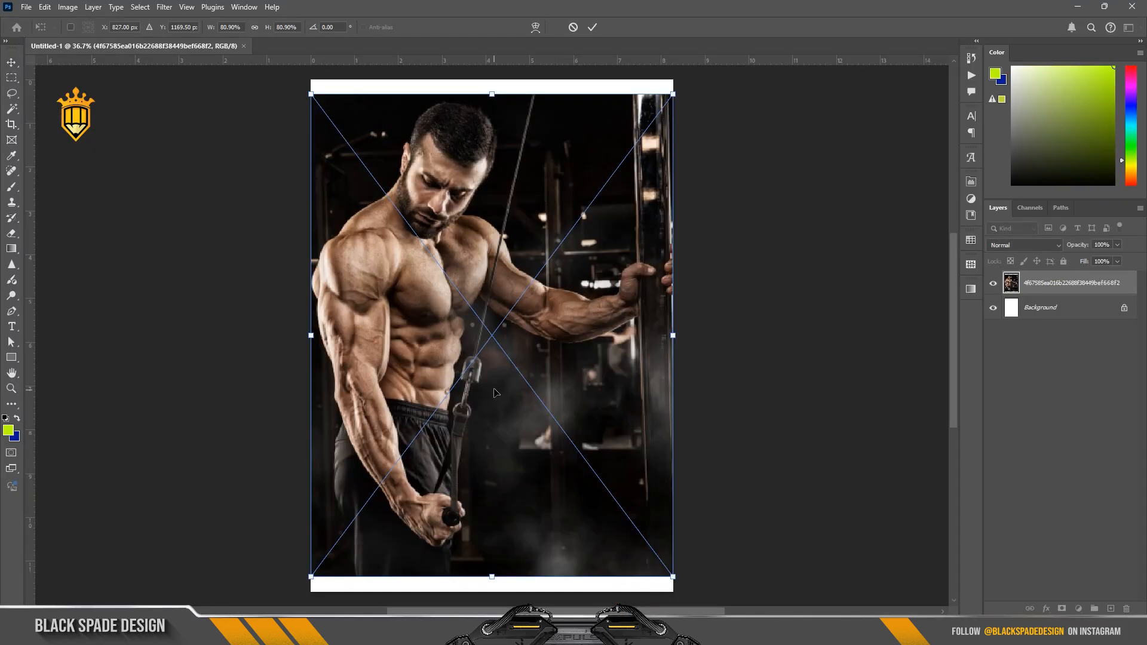
pyautogui.scroll(-2, 495, 392)
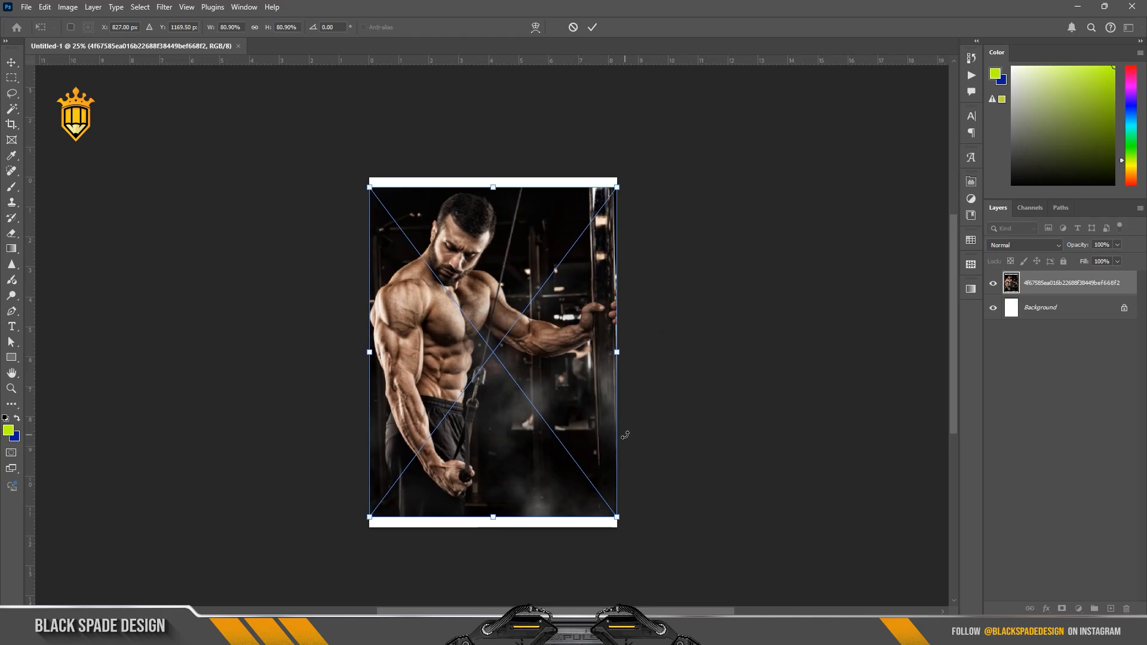
pyautogui.scroll(1, 560, 299)
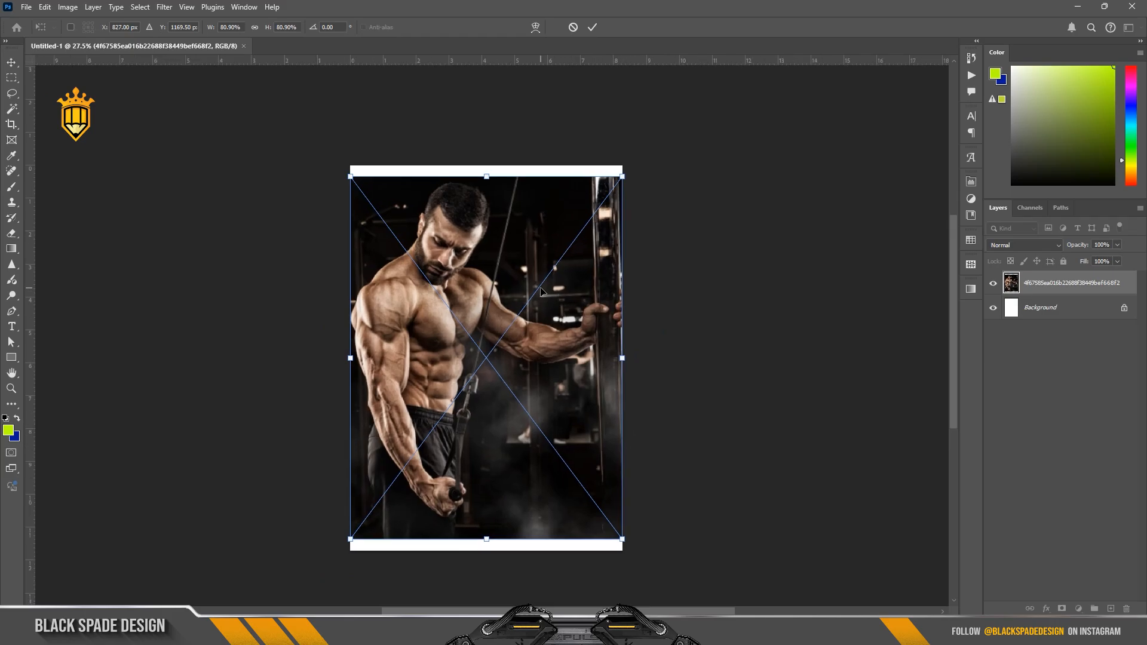
pyautogui.press('shift')
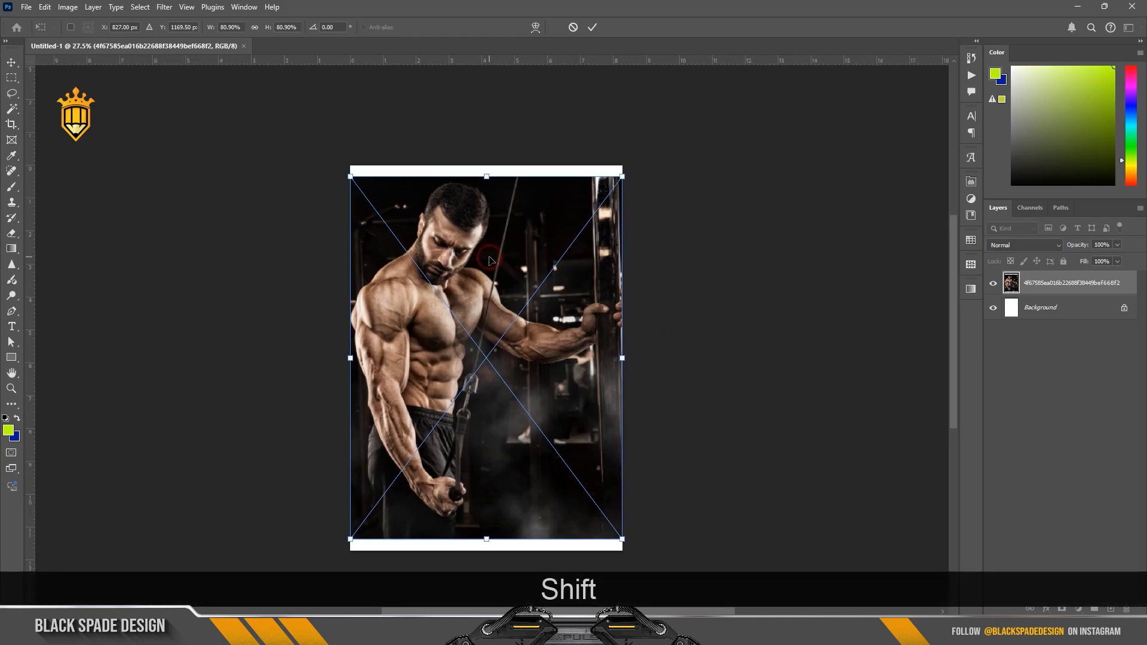
pyautogui.moveTo(489, 260); pyautogui.dragTo(489, 272)
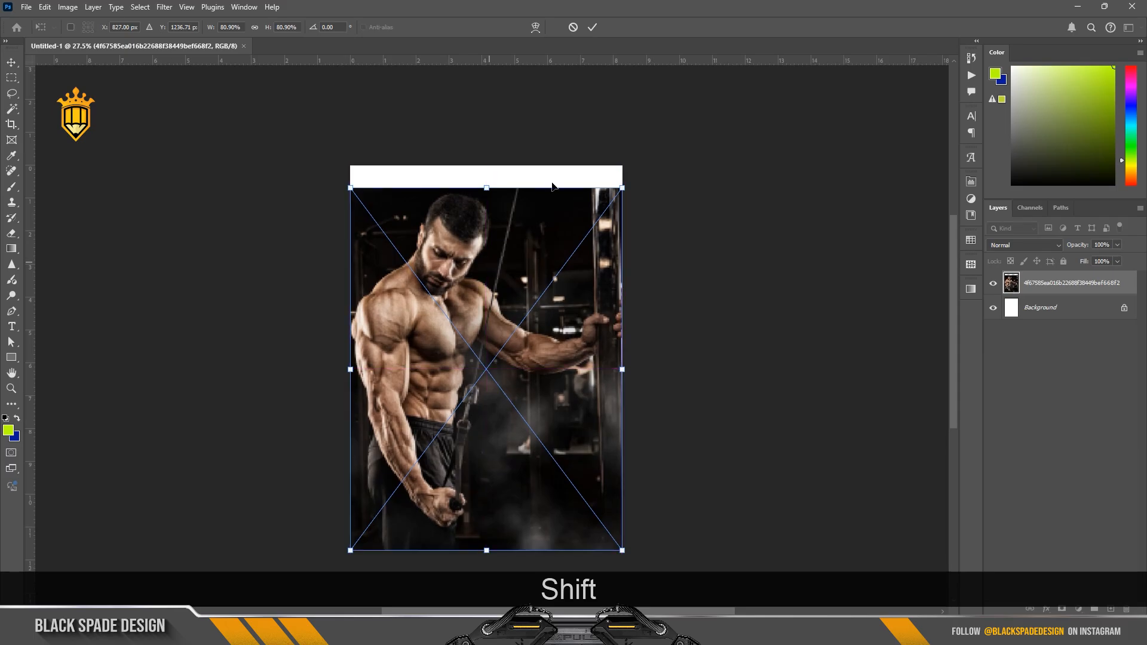
pyautogui.click(590, 33)
# Step: Rasterize the placed bodybuilder photo layer
pyautogui.scroll(4, 483, 188)
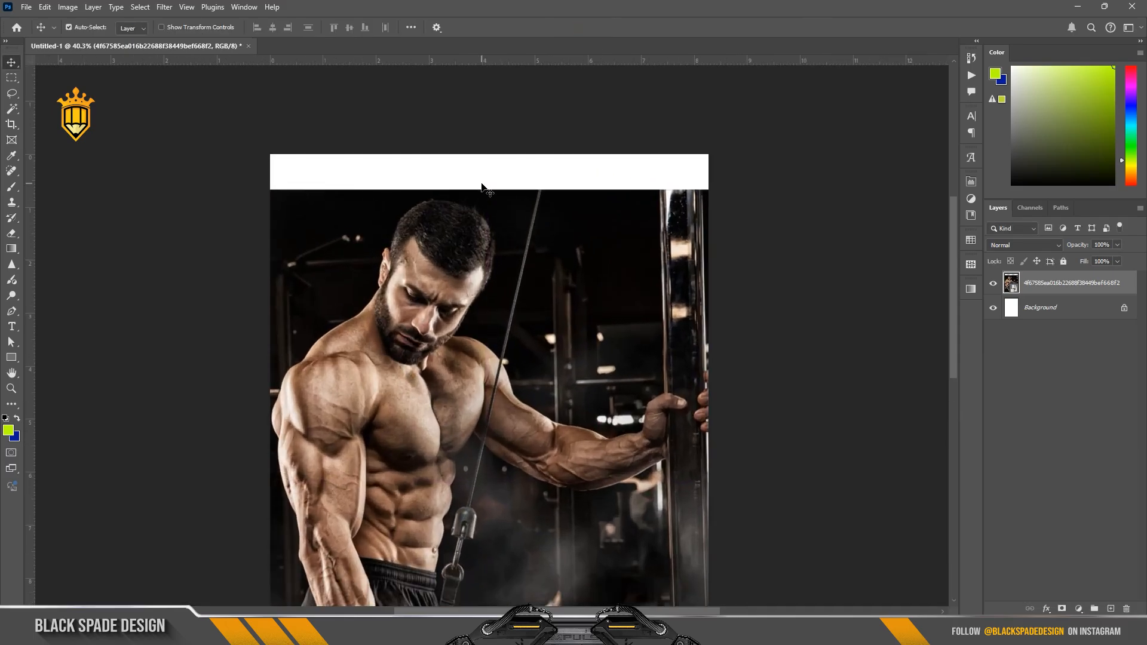
pyautogui.scroll(2, 483, 188)
pyautogui.rightClick(1069, 285)
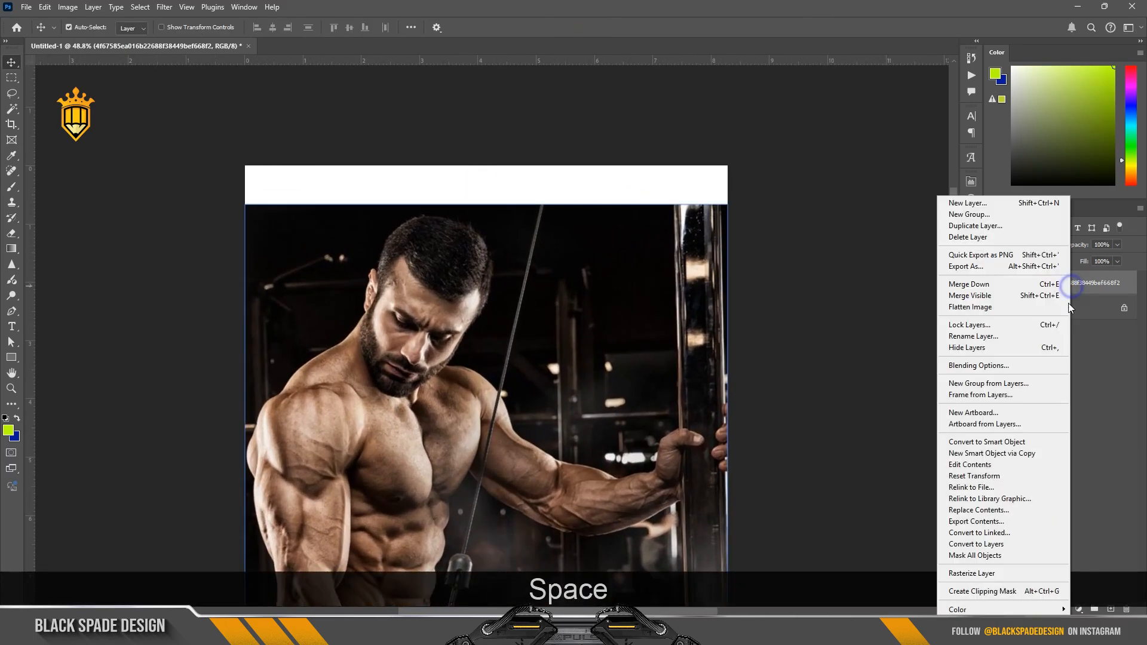
pyautogui.click(978, 572)
# Step: Select the empty white strip above the photo with a slight overlap, fill it with content-aware background, and deselect
pyautogui.click(12, 78)
pyautogui.scroll(2, 289, 183)
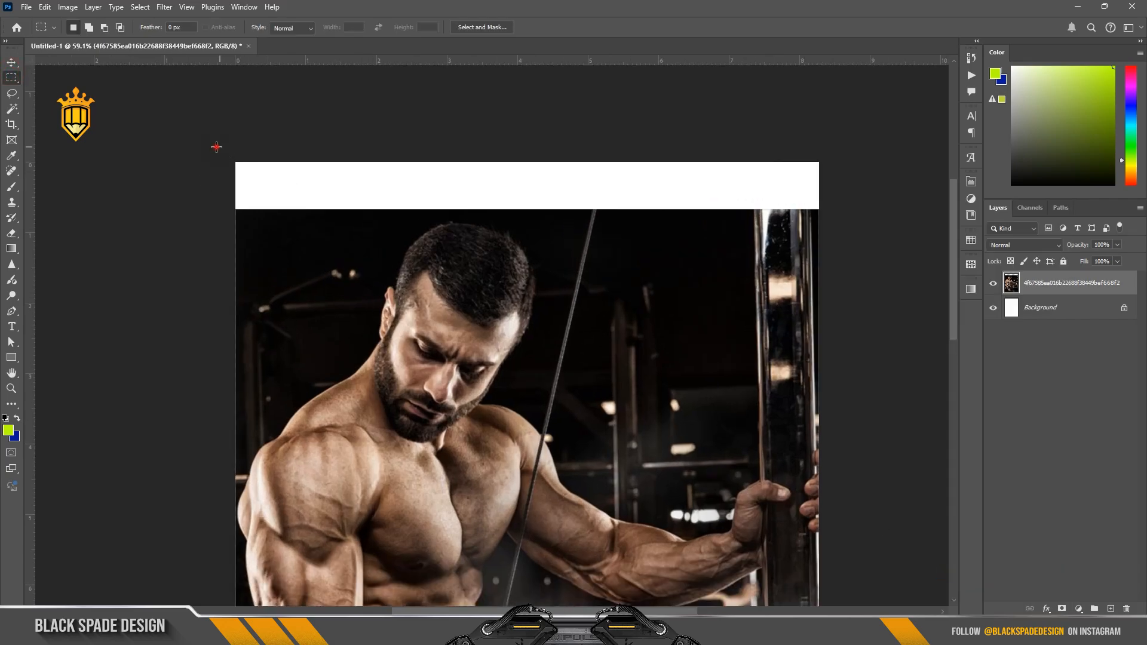
pyautogui.moveTo(216, 147); pyautogui.dragTo(852, 217)
pyautogui.hotkey('shift', 'F5')
pyautogui.press('Return')
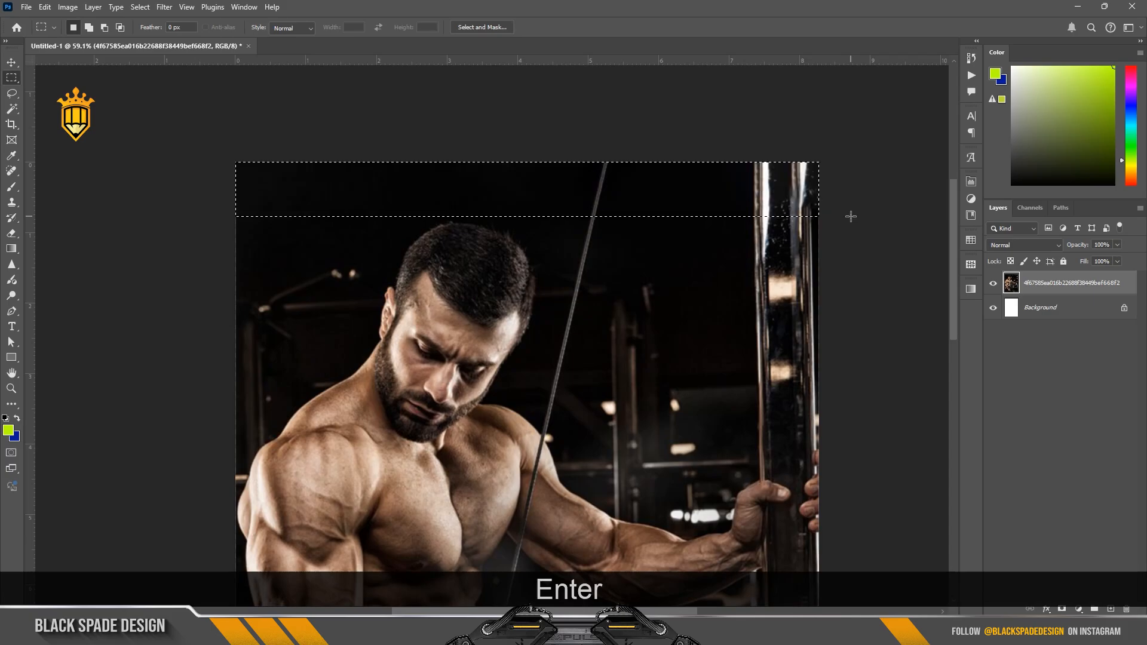
pyautogui.click(740, 237)
pyautogui.scroll(-6, 650, 187)
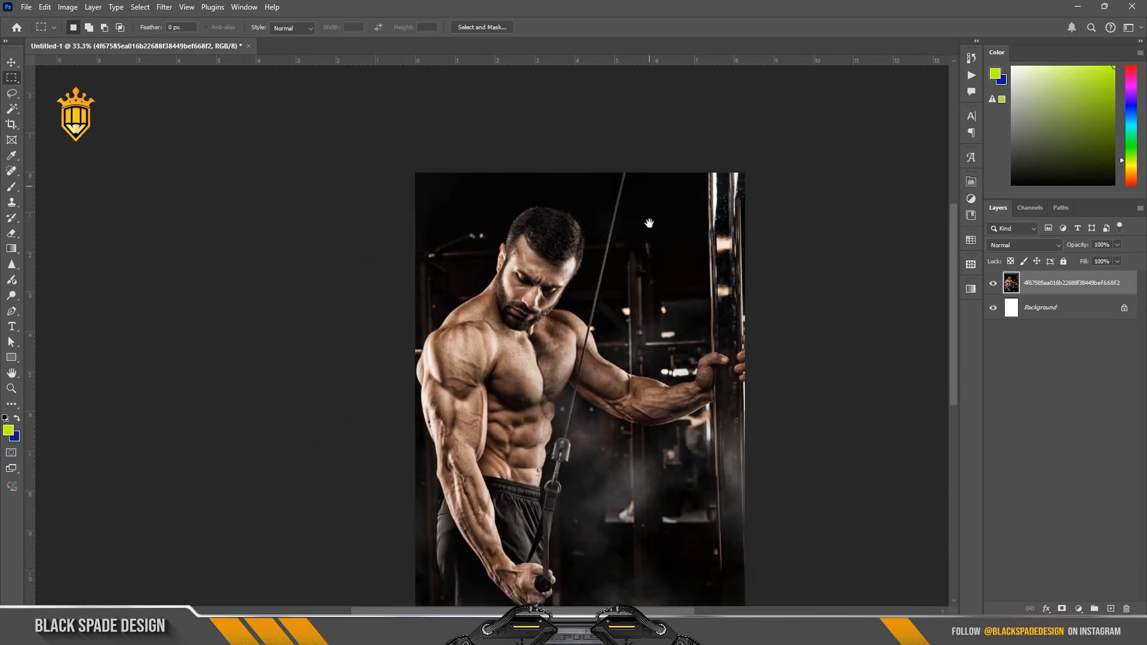
# Step: Open the Camera Raw Filter on the photo layer and set Clarity to +17
pyautogui.press('space')
pyautogui.press('v')
pyautogui.scroll(-1, 627, 236)
pyautogui.press('space')
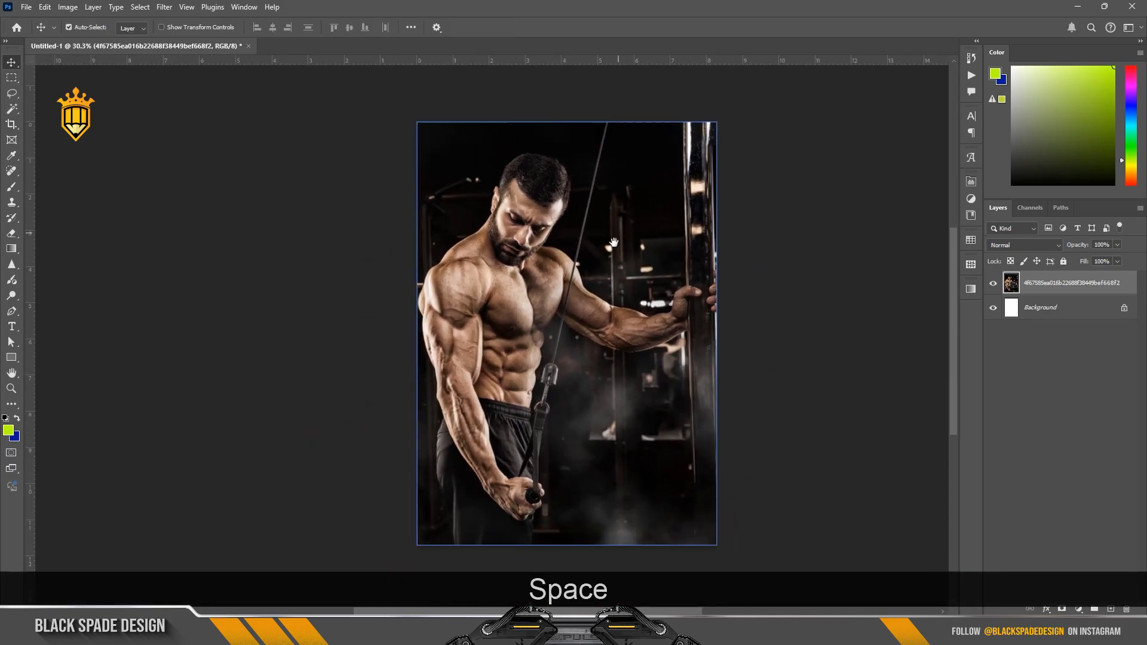
pyautogui.moveTo(614, 242); pyautogui.dragTo(592, 238)
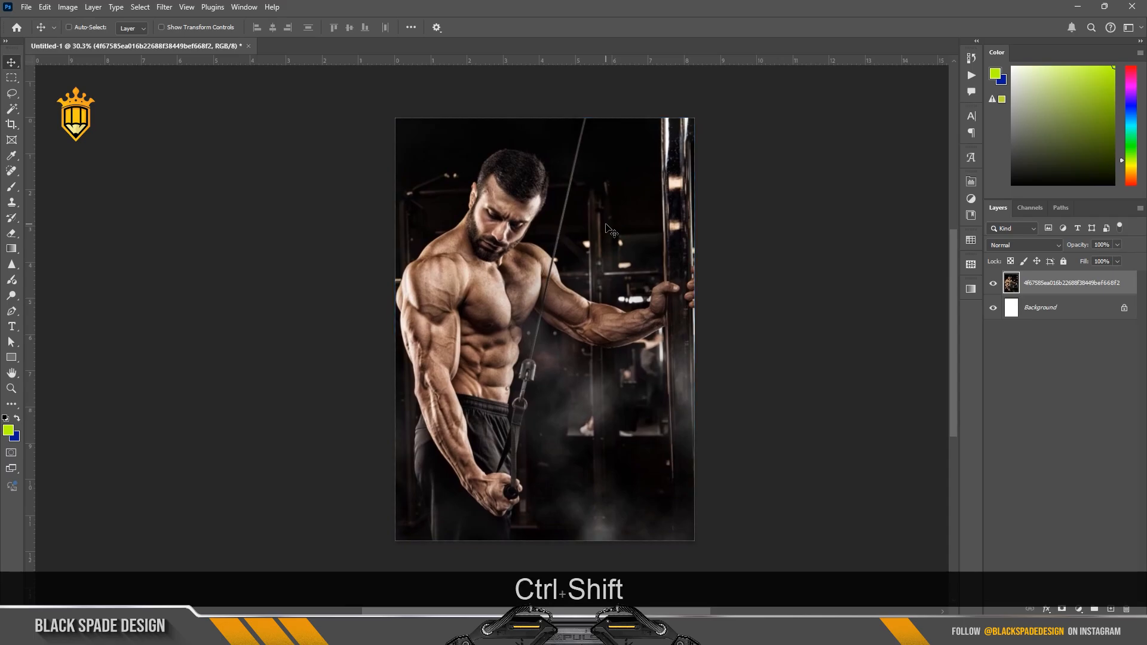
pyautogui.hotkey('ctrl', 'shift', 'a')
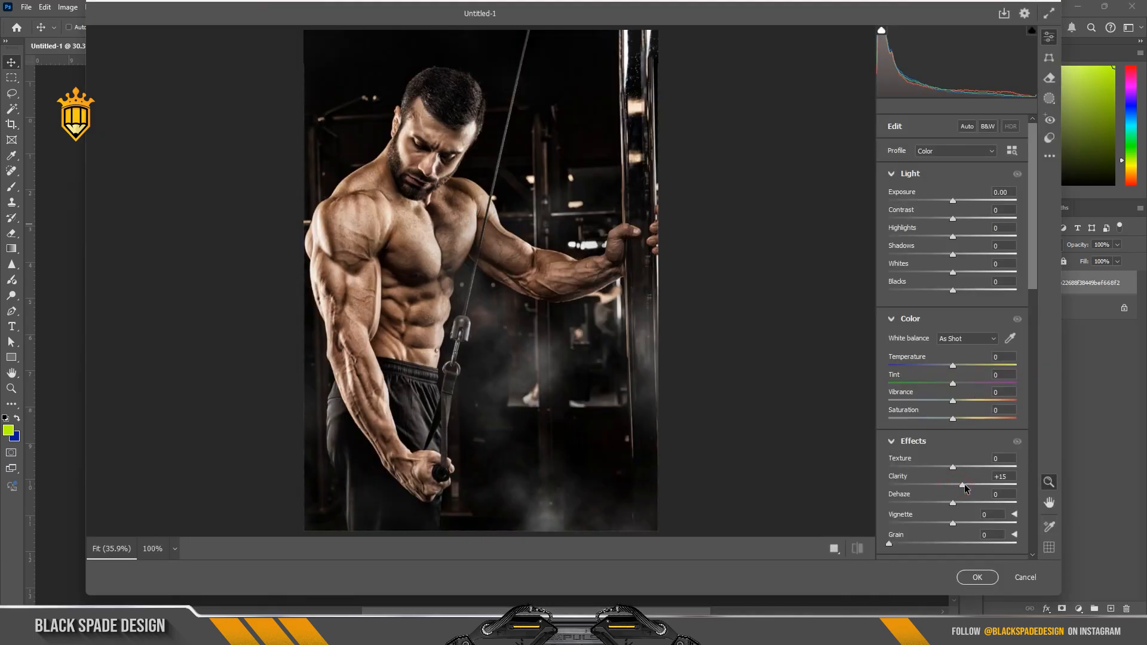
pyautogui.moveTo(966, 485); pyautogui.dragTo(963, 484)
pyautogui.scroll(4, 445, 173)
pyautogui.moveTo(484, 230); pyautogui.dragTo(565, 271)
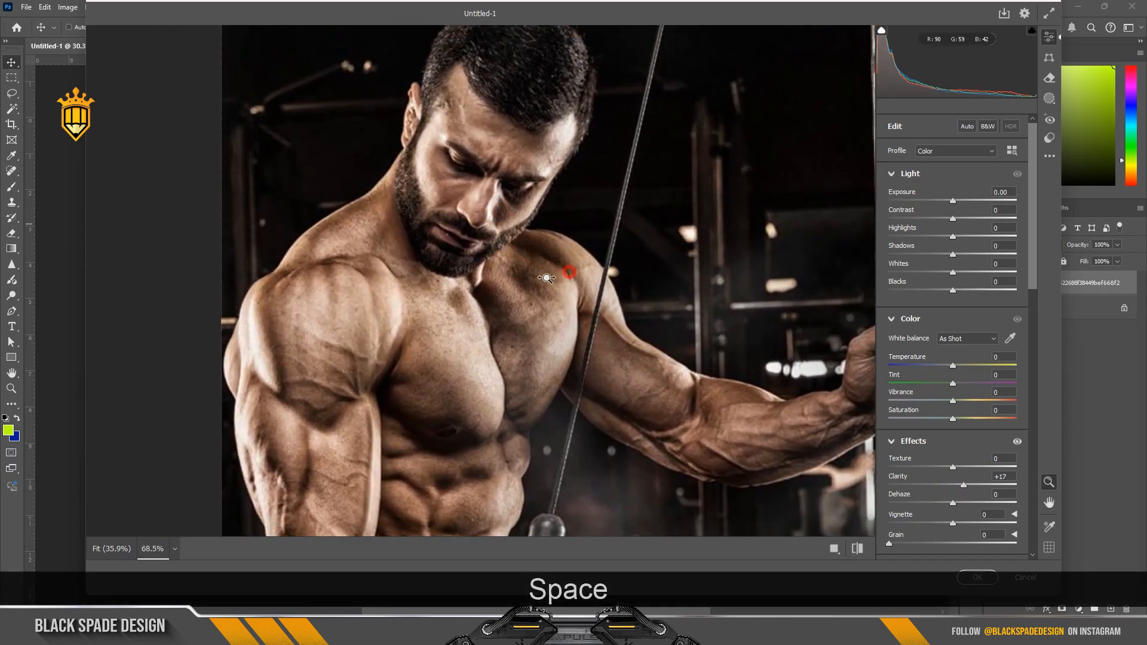
# Step: Set Temperature +2, Vibrance -7, Saturation +7, Clarity +21, Grain 14 and Noise Reduction 19, and apply the Camera Raw Filter
pyautogui.scroll(-1, 585, 261)
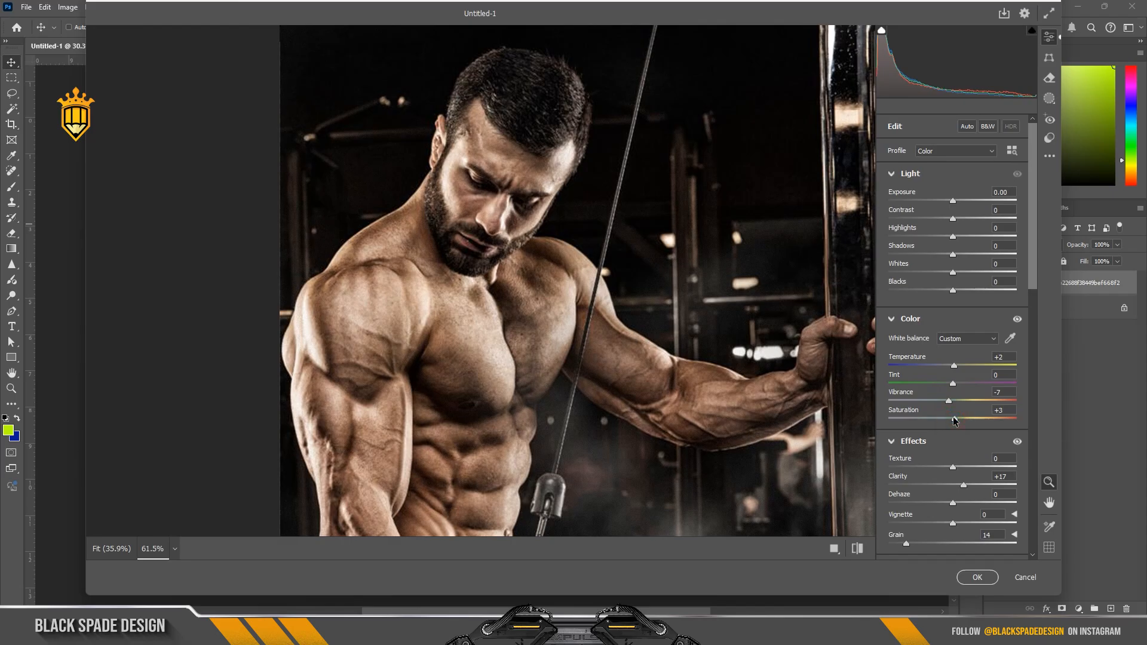
pyautogui.scroll(-10, 960, 425)
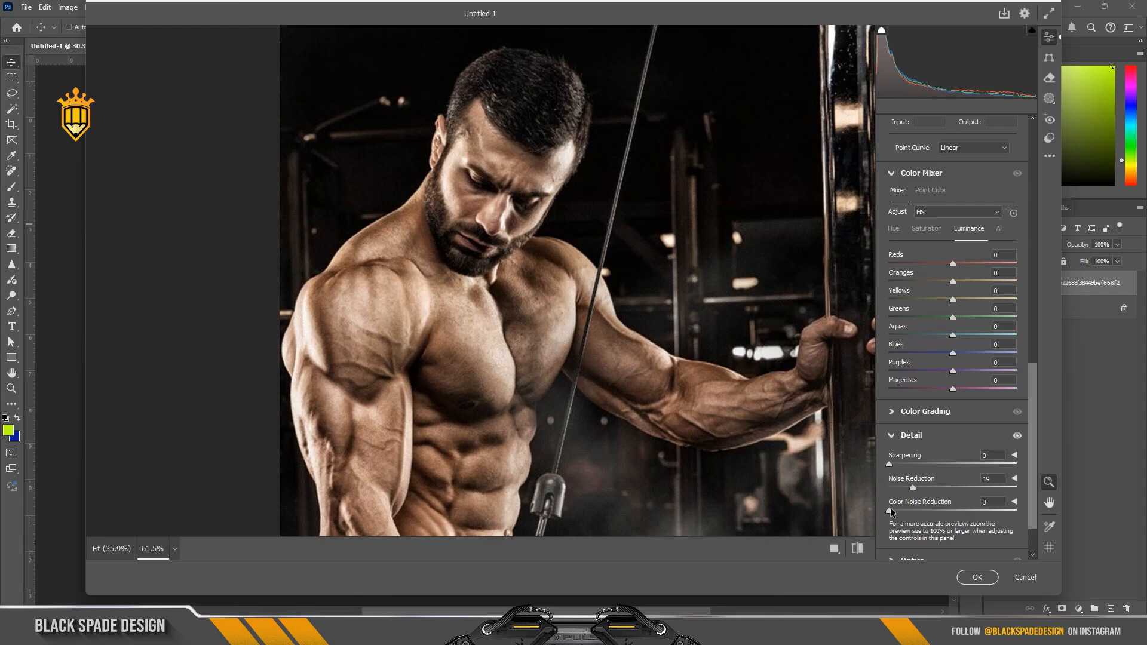
pyautogui.scroll(8, 931, 438)
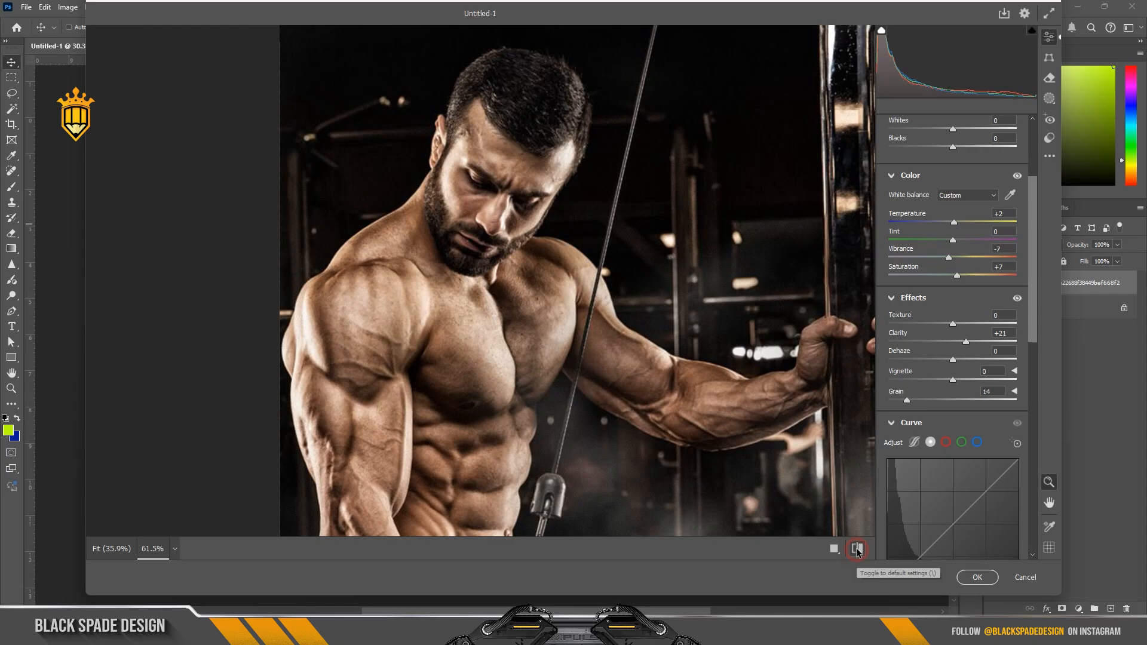
pyautogui.click(976, 578)
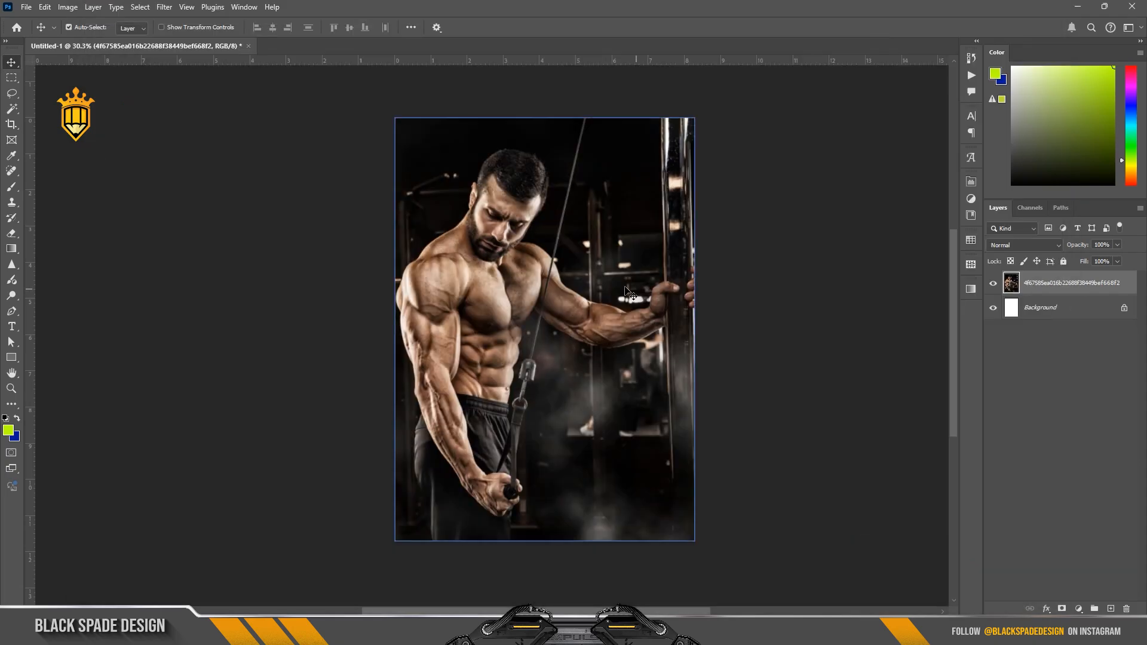
# Step: Duplicate the photo layer and select the man in the copy with the Select Subject command
pyautogui.scroll(-1, 539, 269)
pyautogui.scroll(3, 539, 269)
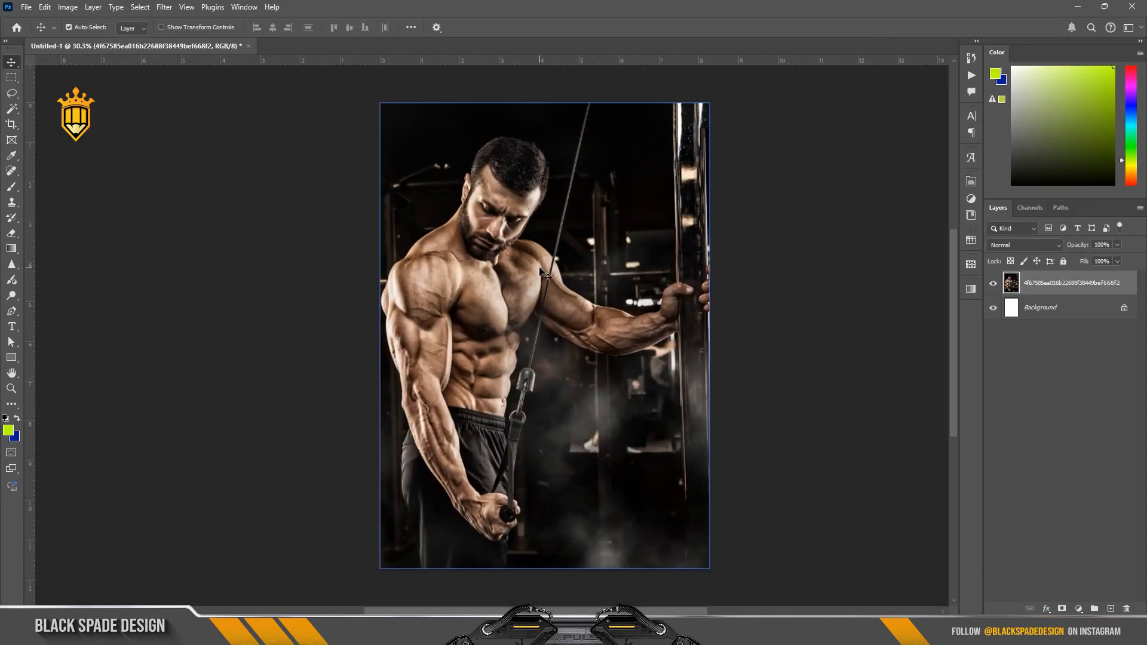
pyautogui.press('space')
pyautogui.moveTo(548, 264); pyautogui.dragTo(509, 261)
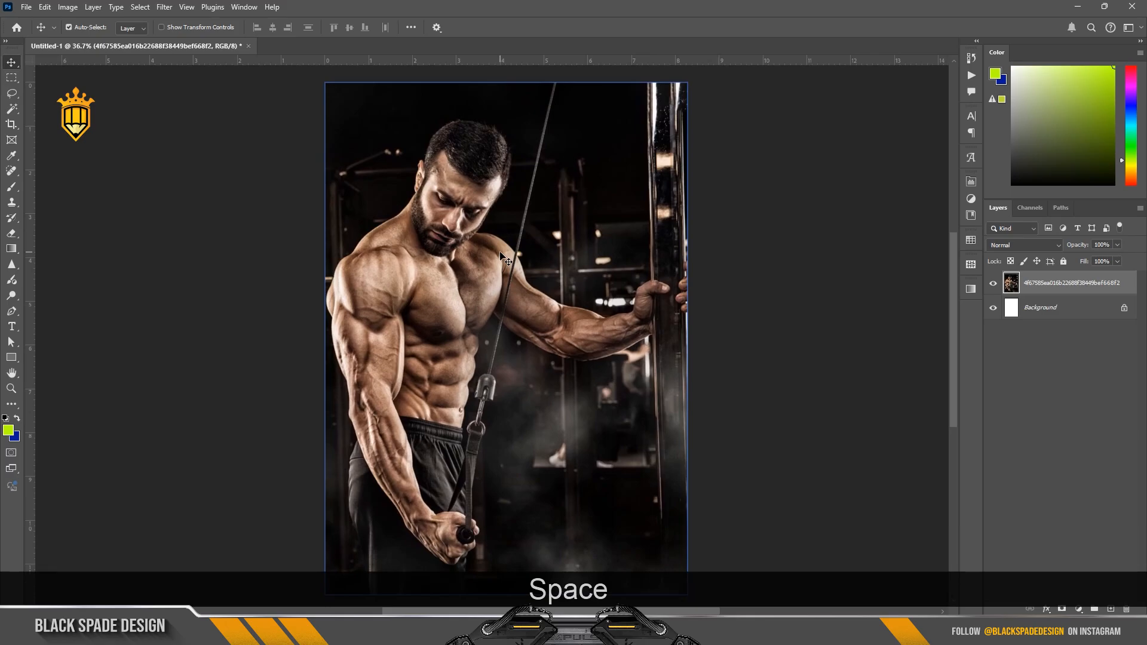
pyautogui.scroll(1, 503, 258)
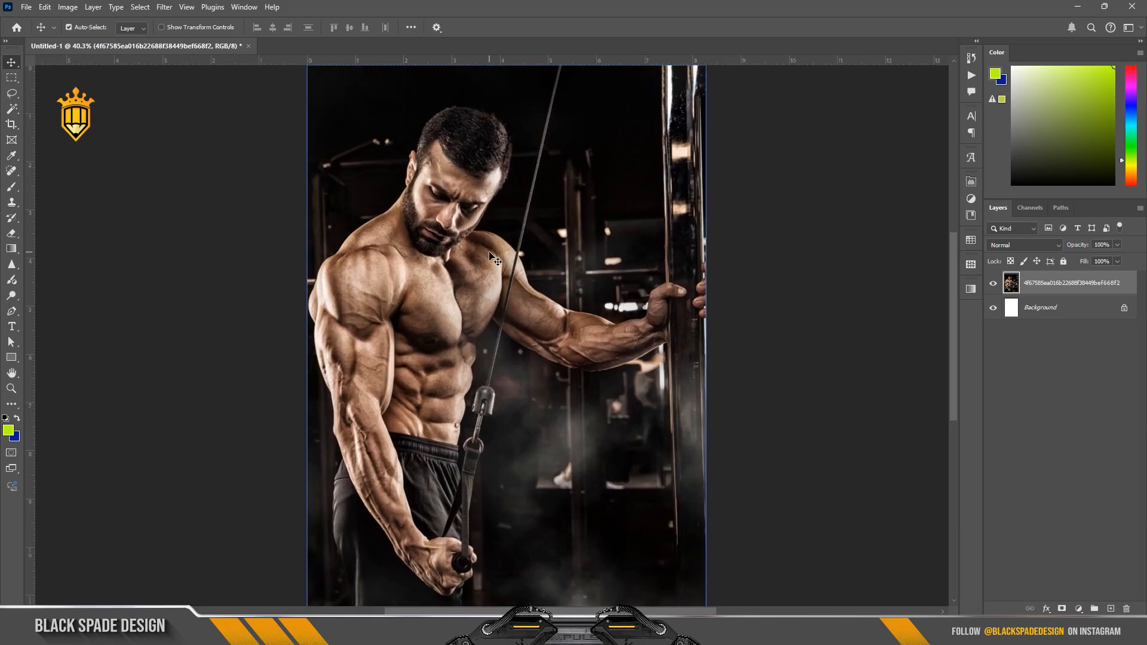
pyautogui.hotkey('ctrl', 'j')
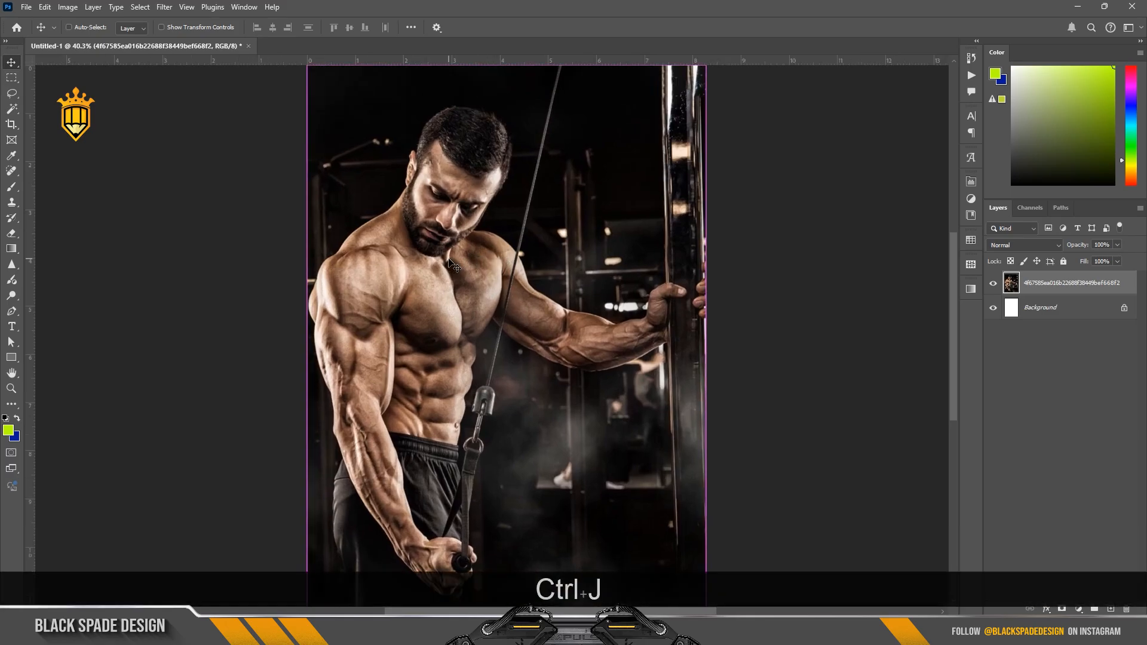
pyautogui.click(140, 6)
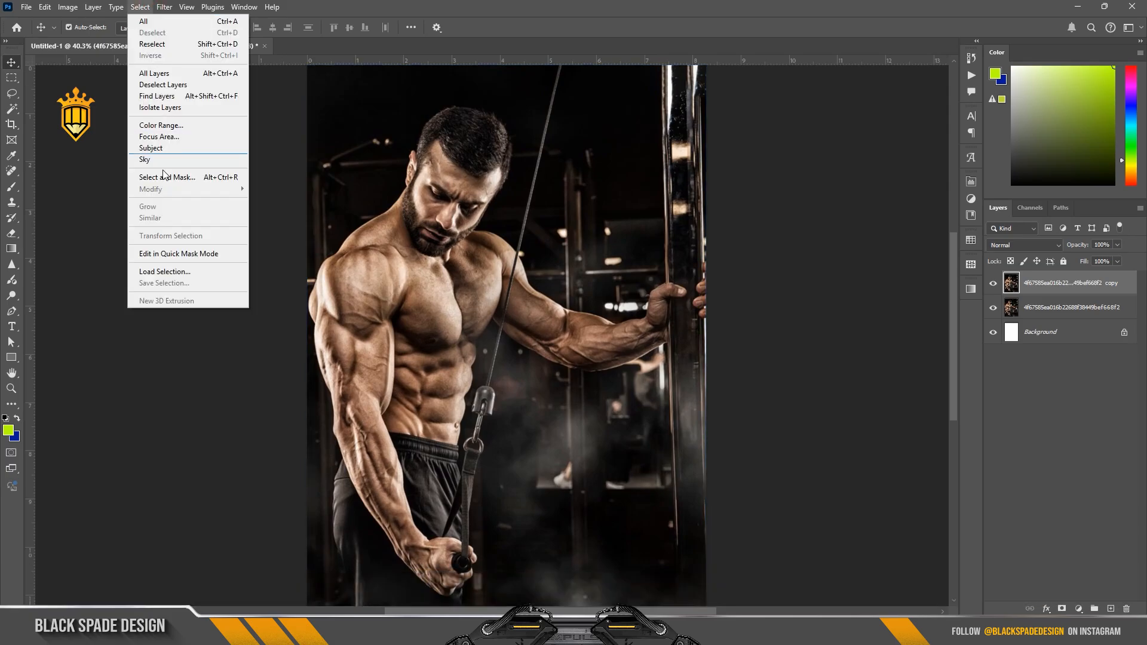
pyautogui.click(157, 150)
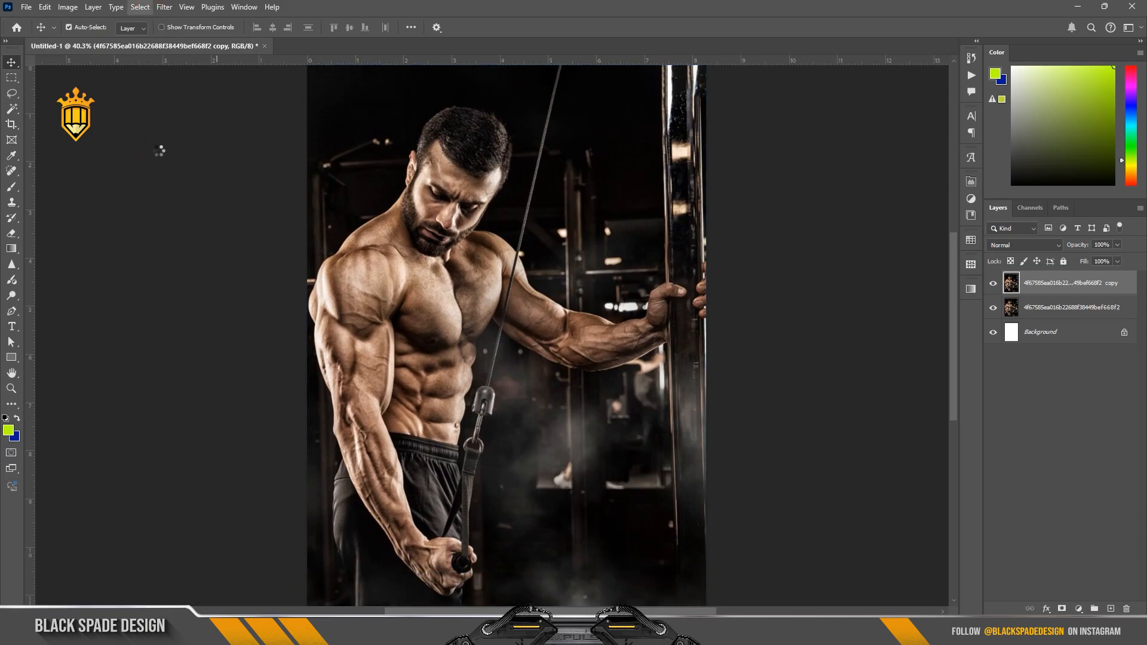
# Step: Add the missing parts of the metal cable cap and the link below it to the selection with the Lasso tool
pyautogui.scroll(6, 502, 385)
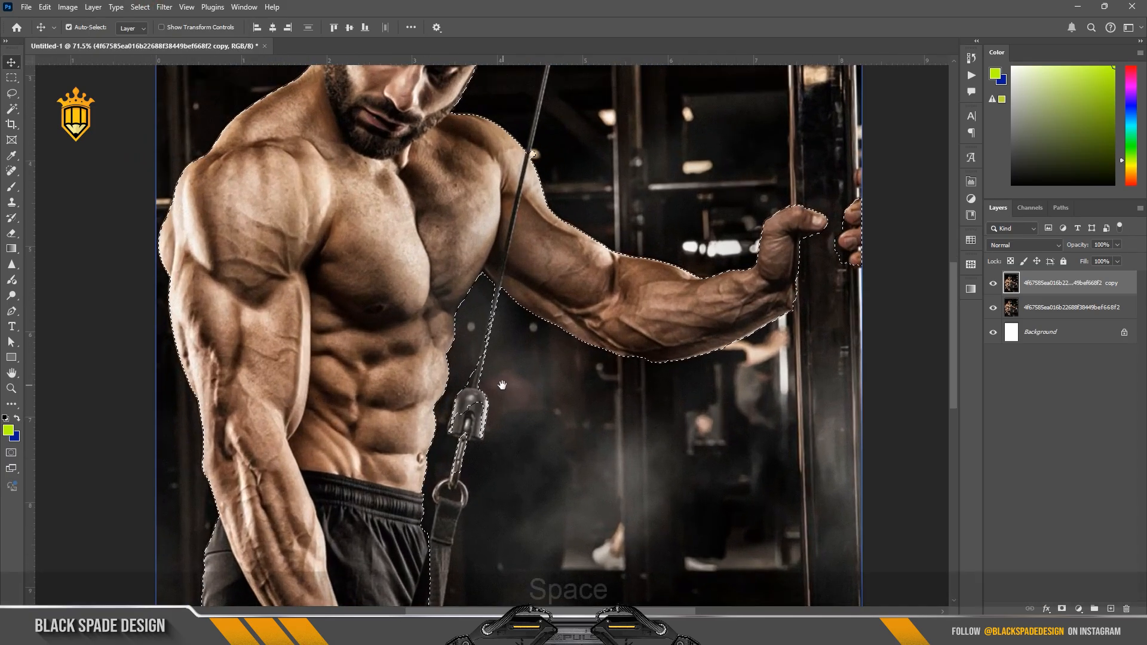
pyautogui.scroll(4, 502, 386)
pyautogui.press('l')
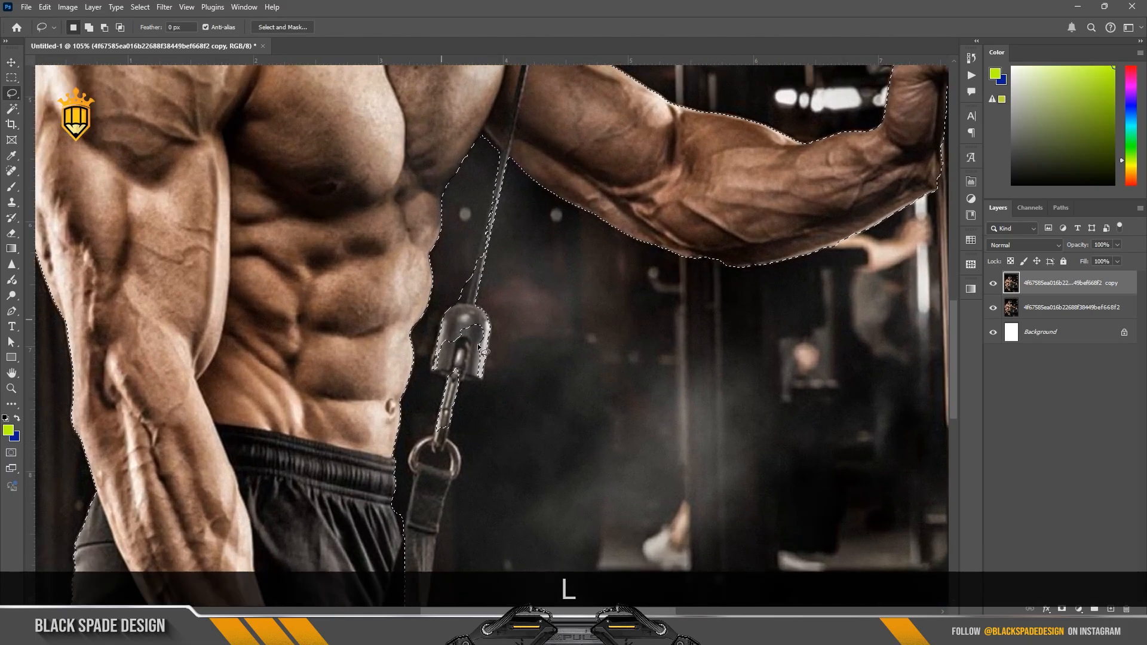
pyautogui.scroll(4, 481, 351)
pyautogui.press('shift')
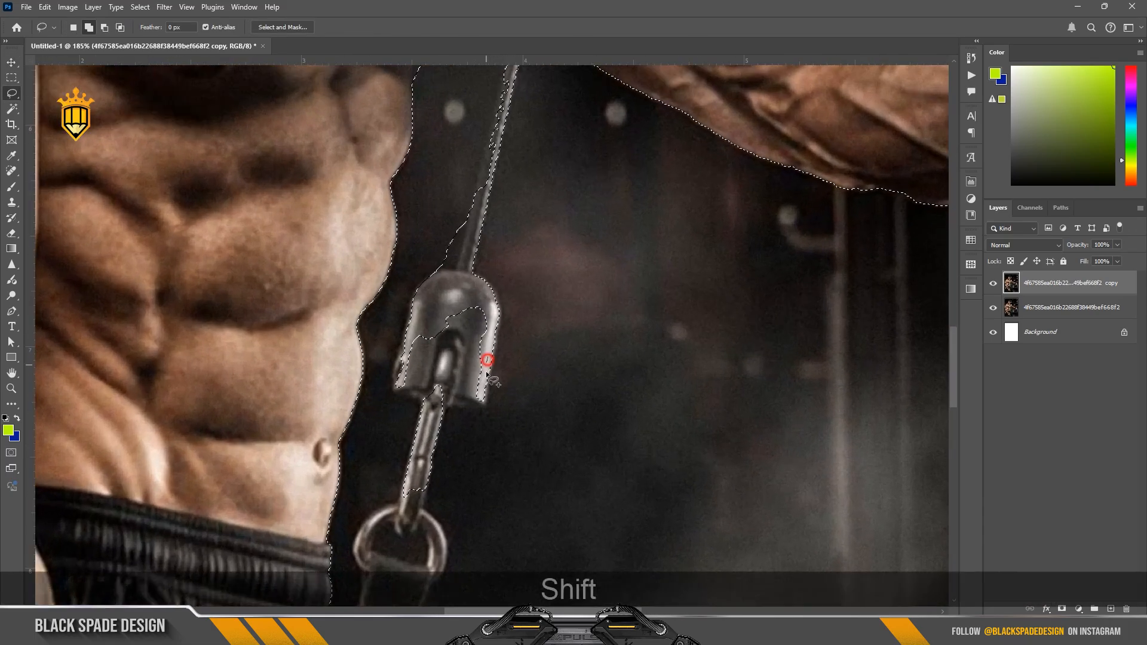
pyautogui.moveTo(492, 366)
pyautogui.mouseDown()
pyautogui.moveTo(481, 405)
pyautogui.moveTo(406, 395)
pyautogui.mouseUp()
pyautogui.moveTo(406, 353)
pyautogui.mouseDown()
pyautogui.moveTo(433, 308)
pyautogui.moveTo(471, 300)
pyautogui.mouseUp()
pyautogui.scroll(3, 430, 429)
pyautogui.moveTo(423, 511)
pyautogui.mouseDown()
pyautogui.moveTo(396, 536)
pyautogui.moveTo(420, 463)
pyautogui.mouseUp()
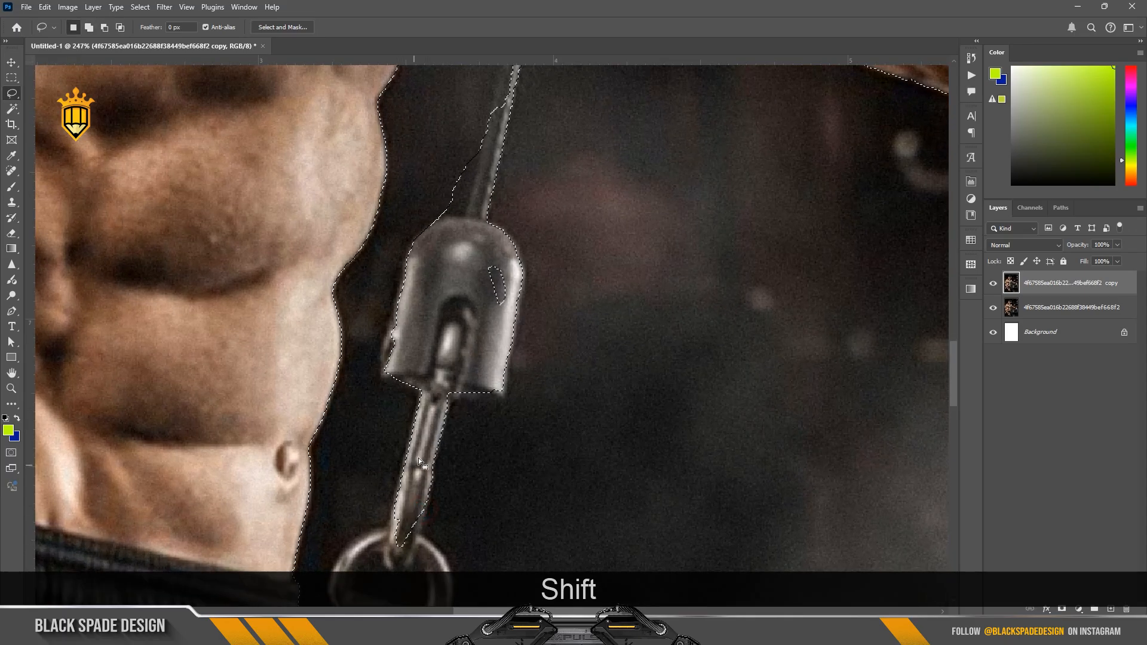
# Step: Add the metal ring and the hanging strap beside the shorts to the selection with the Lasso tool
pyautogui.scroll(-9, 449, 317)
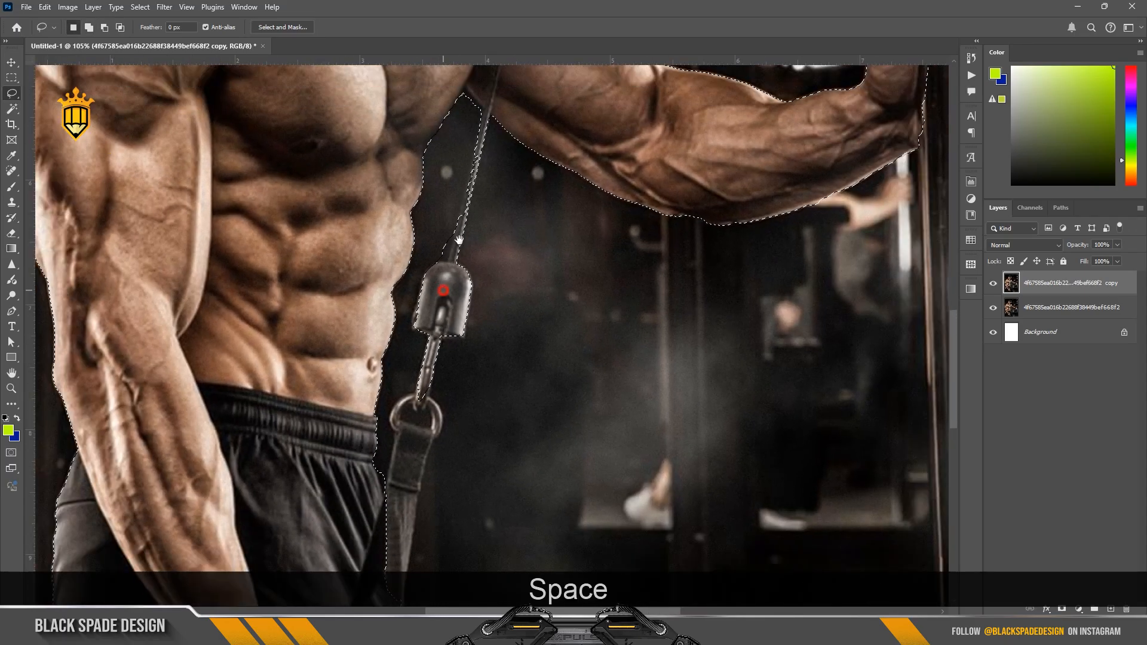
pyautogui.moveTo(423, 399)
pyautogui.mouseDown()
pyautogui.moveTo(450, 351)
pyautogui.moveTo(434, 309)
pyautogui.mouseUp()
pyautogui.scroll(6, 418, 382)
pyautogui.keyDown('shift'); pyautogui.click(421, 373); pyautogui.keyUp('shift')
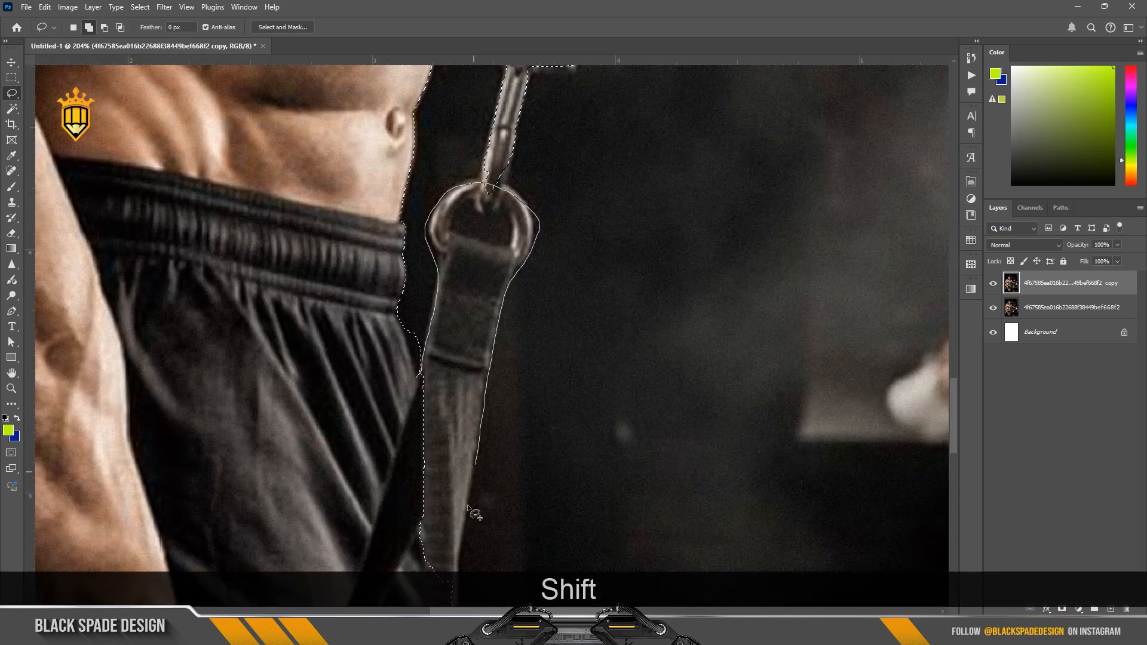
pyautogui.moveTo(468, 507); pyautogui.dragTo(428, 589)
pyautogui.scroll(-3, 388, 435)
# Step: Refine the selection edge along the cable between the metal cap and the armpit with the Lasso tool
pyautogui.moveTo(420, 505)
pyautogui.mouseDown()
pyautogui.moveTo(449, 297)
pyautogui.moveTo(470, 342)
pyautogui.moveTo(397, 314)
pyautogui.moveTo(460, 254)
pyautogui.moveTo(457, 354)
pyautogui.mouseUp()
pyautogui.scroll(2, 465, 336)
pyautogui.scroll(-5, 460, 259)
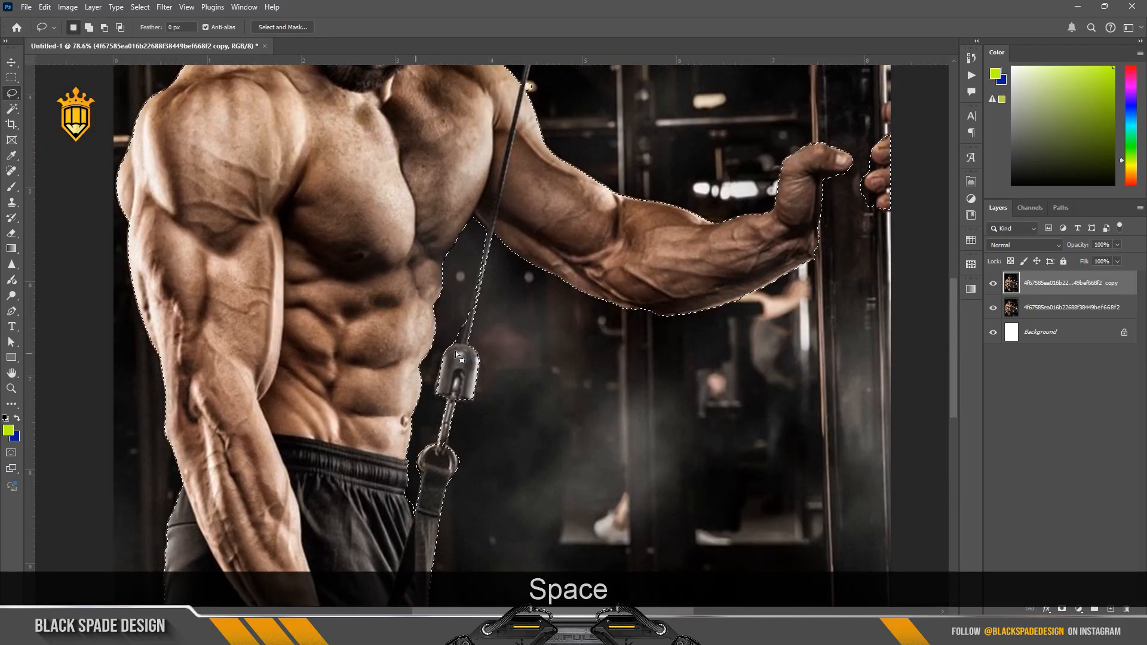
pyautogui.scroll(5, 457, 354)
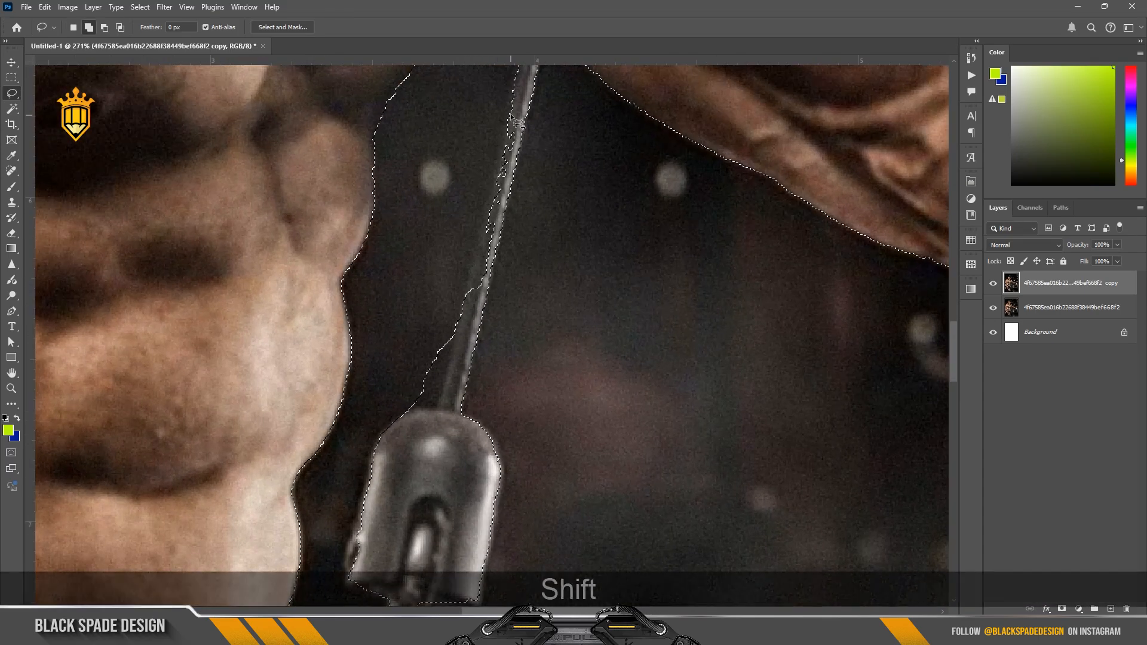
pyautogui.moveTo(481, 247); pyautogui.dragTo(478, 295)
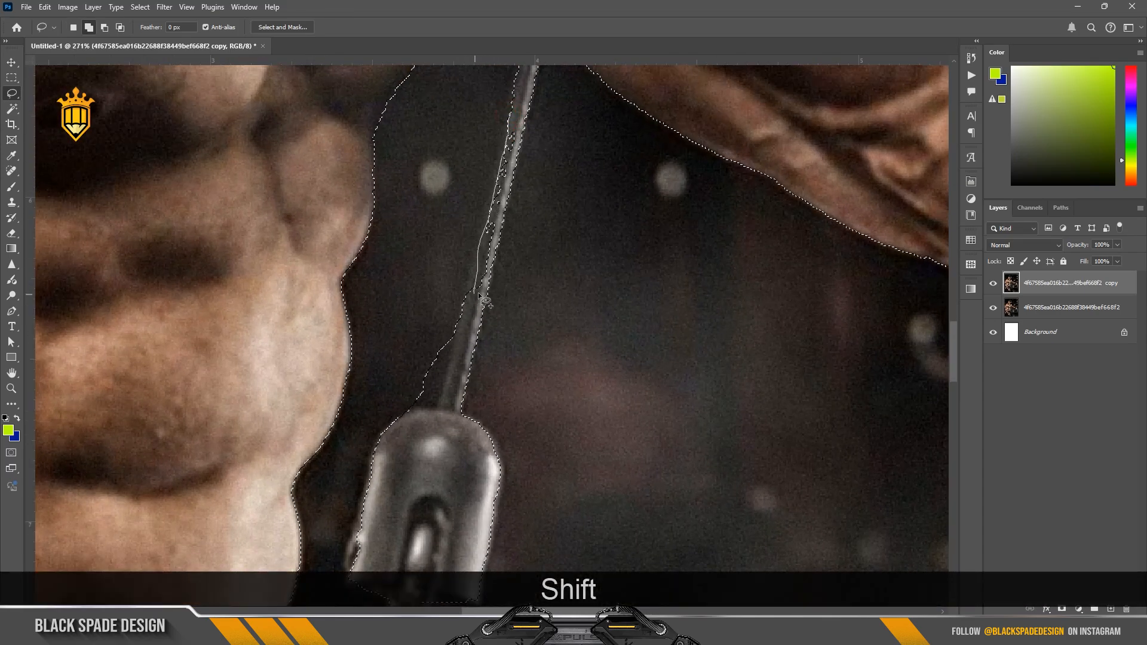
pyautogui.moveTo(498, 225)
pyautogui.mouseDown()
pyautogui.moveTo(512, 129)
pyautogui.moveTo(456, 337)
pyautogui.moveTo(410, 407)
pyautogui.moveTo(439, 325)
pyautogui.mouseUp()
pyautogui.scroll(-10, 472, 273)
pyautogui.moveTo(551, 184); pyautogui.dragTo(476, 328)
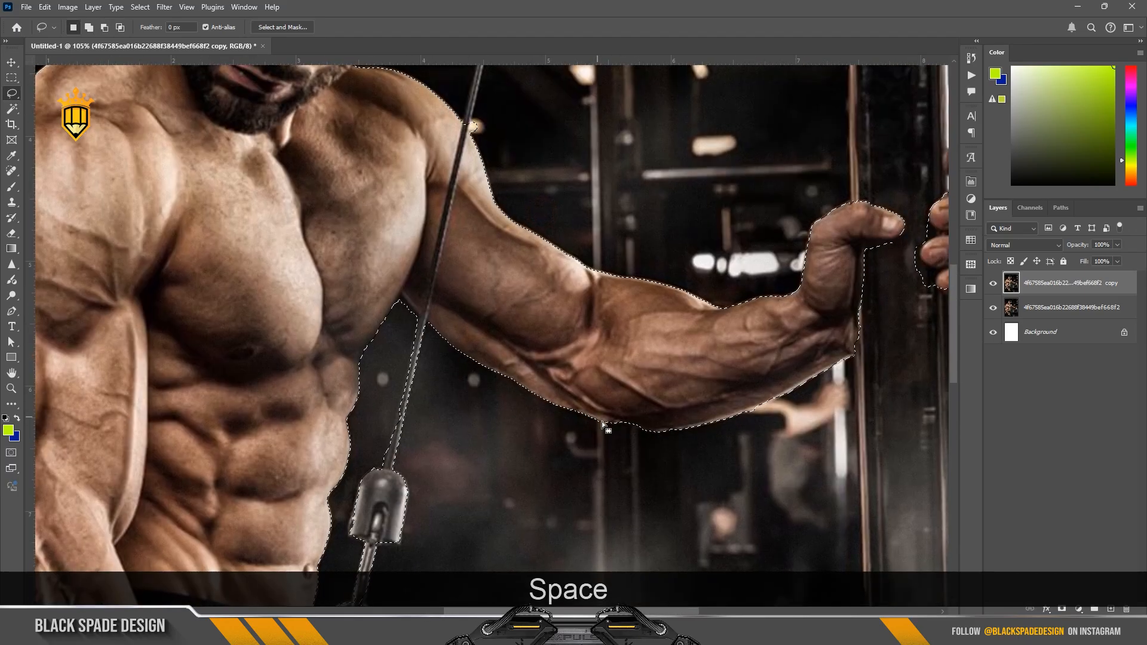
pyautogui.scroll(-1, 599, 420)
pyautogui.moveTo(595, 344); pyautogui.dragTo(563, 466)
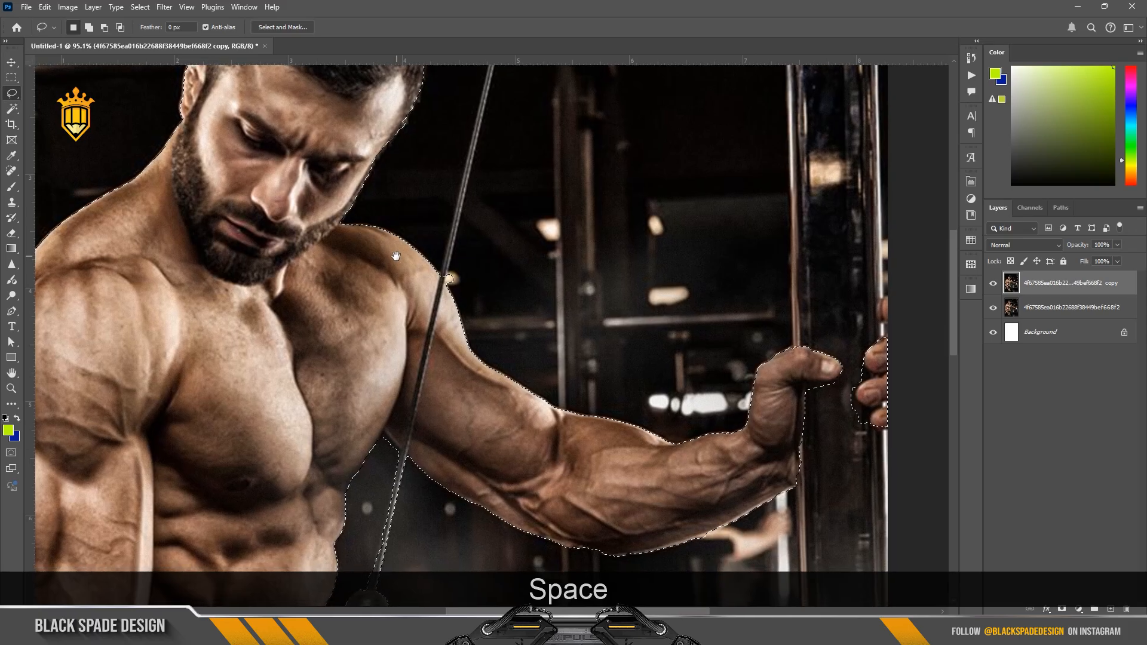
# Step: Subtract the bright background spot beside the shoulder and cable from the selection with the Lasso tool
pyautogui.moveTo(396, 256); pyautogui.dragTo(466, 276)
pyautogui.scroll(5, 520, 299)
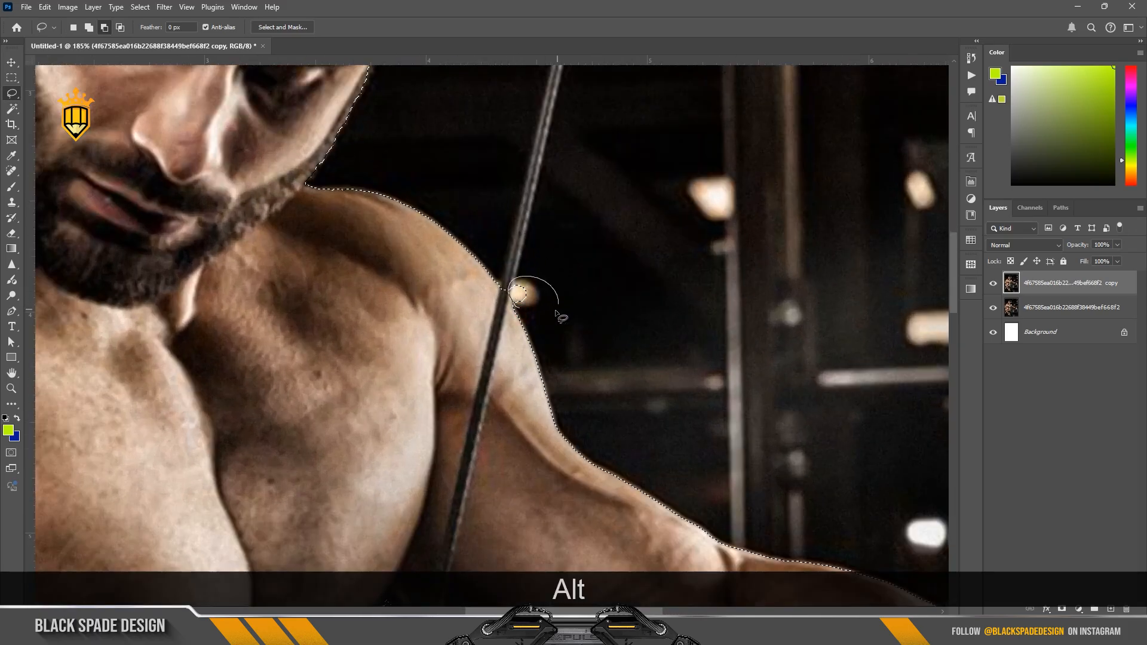
pyautogui.moveTo(558, 314); pyautogui.dragTo(559, 314)
pyautogui.scroll(-2, 555, 311)
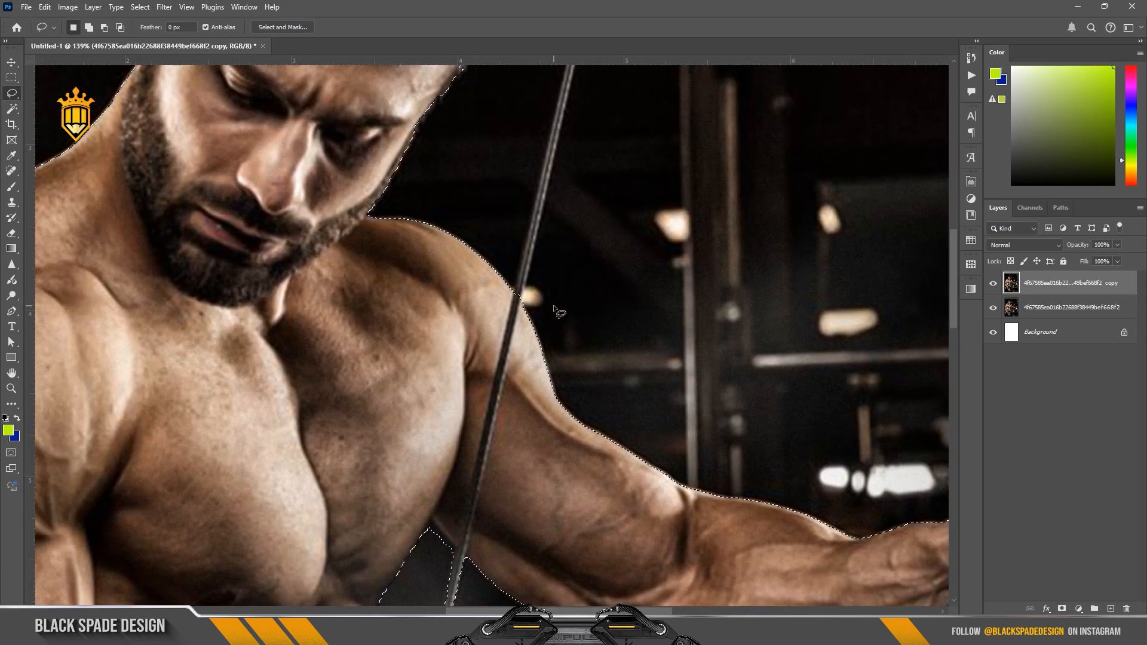
# Step: Inspect the selection edge around the man's shoulder, face, ear and hair
pyautogui.scroll(-8, 554, 309)
pyautogui.scroll(7, 380, 167)
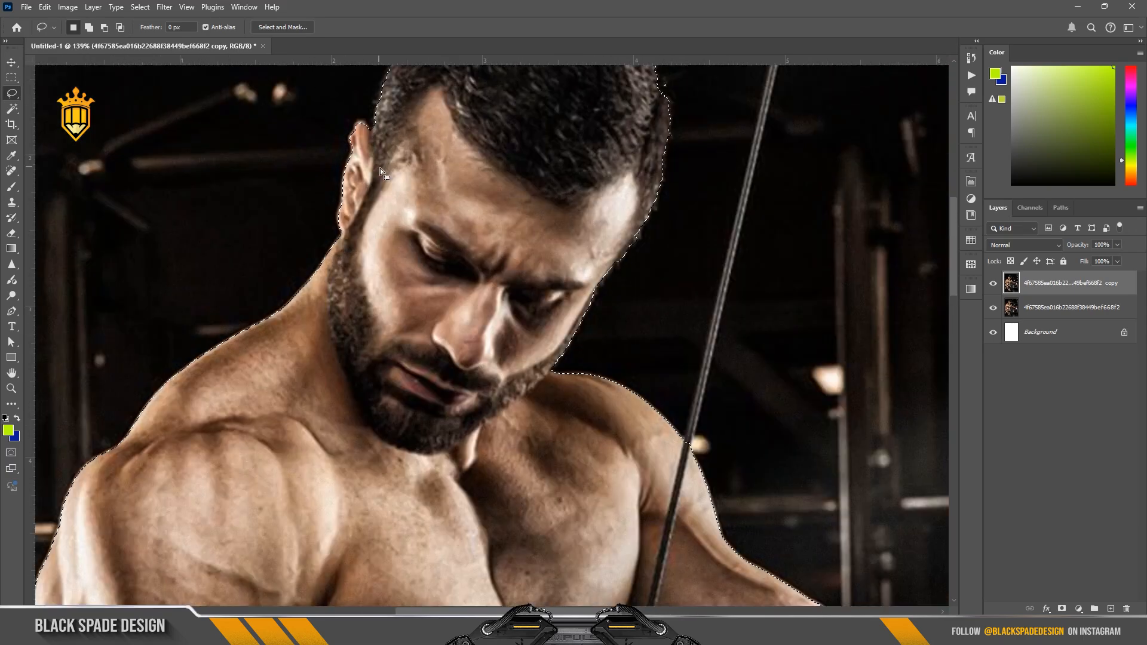
pyautogui.scroll(8, 359, 151)
pyautogui.press('space')
pyautogui.moveTo(353, 128); pyautogui.dragTo(379, 276)
pyautogui.scroll(-8, 380, 276)
pyautogui.moveTo(504, 249); pyautogui.dragTo(481, 186)
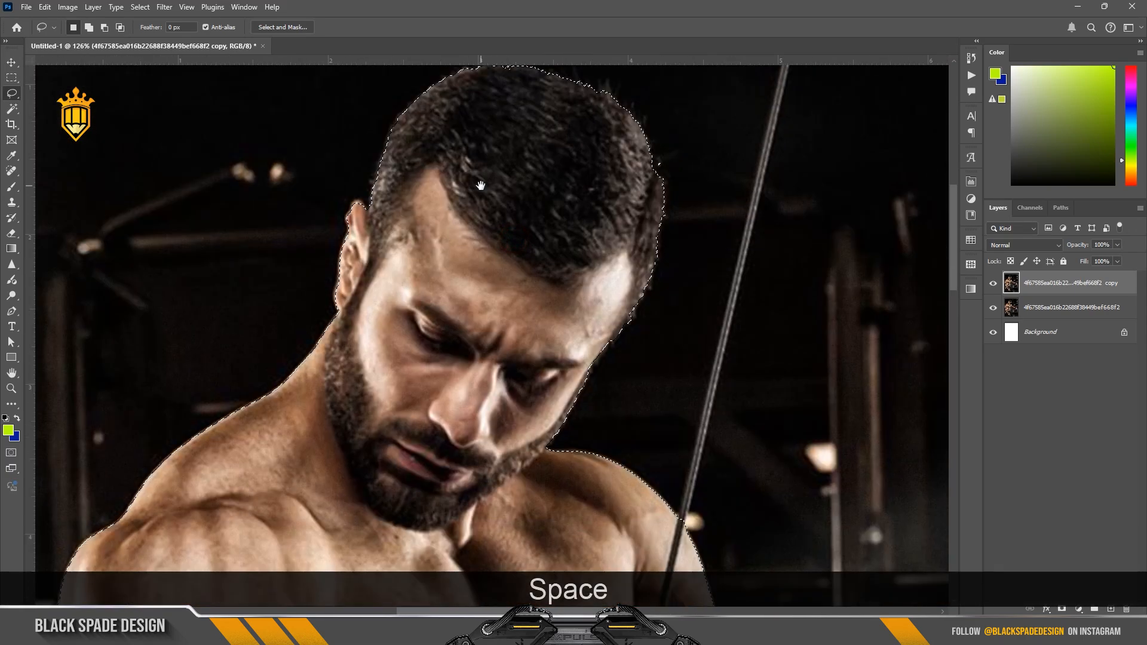
pyautogui.scroll(4, 687, 156)
pyautogui.press('alt')
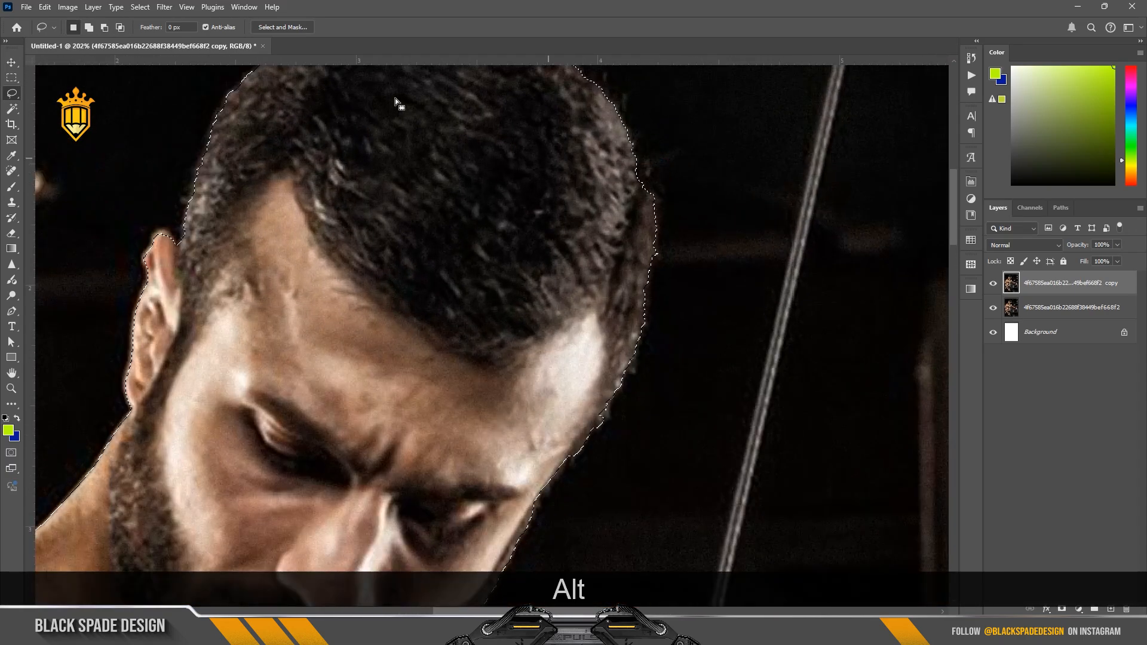
pyautogui.scroll(-4, 395, 101)
# Step: Check the selection in Select and Mask, accept it, and turn it into a layer mask on the copied photo layer
pyautogui.click(283, 26)
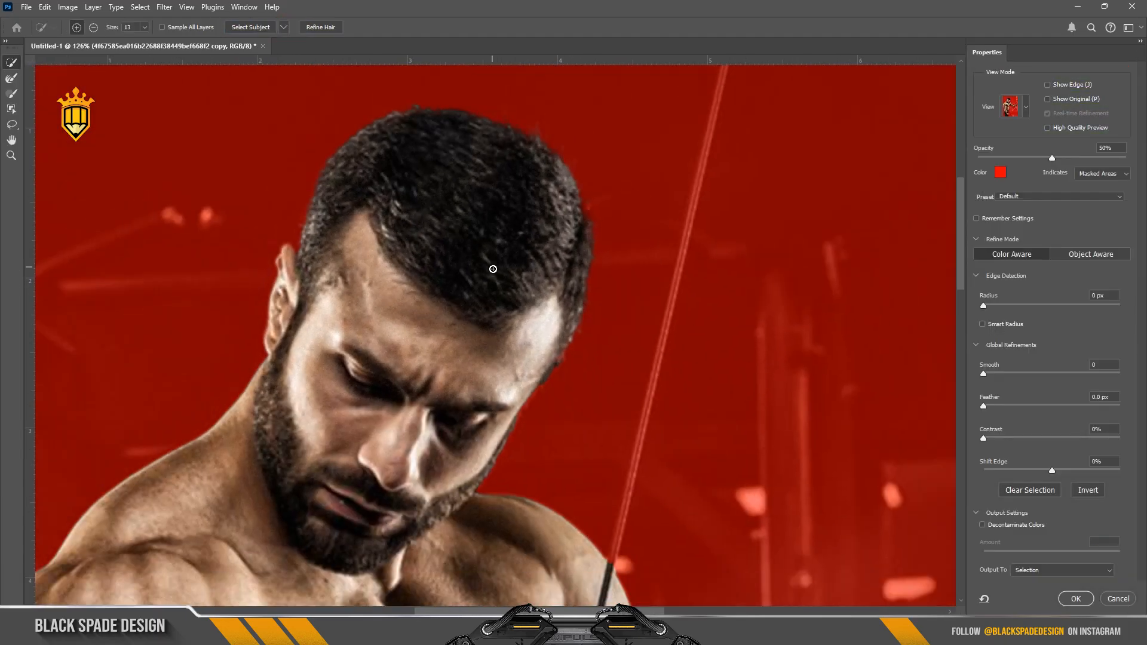
pyautogui.scroll(-6, 492, 269)
pyautogui.press('space')
pyautogui.moveTo(508, 317); pyautogui.dragTo(482, 255)
pyautogui.click(1066, 595)
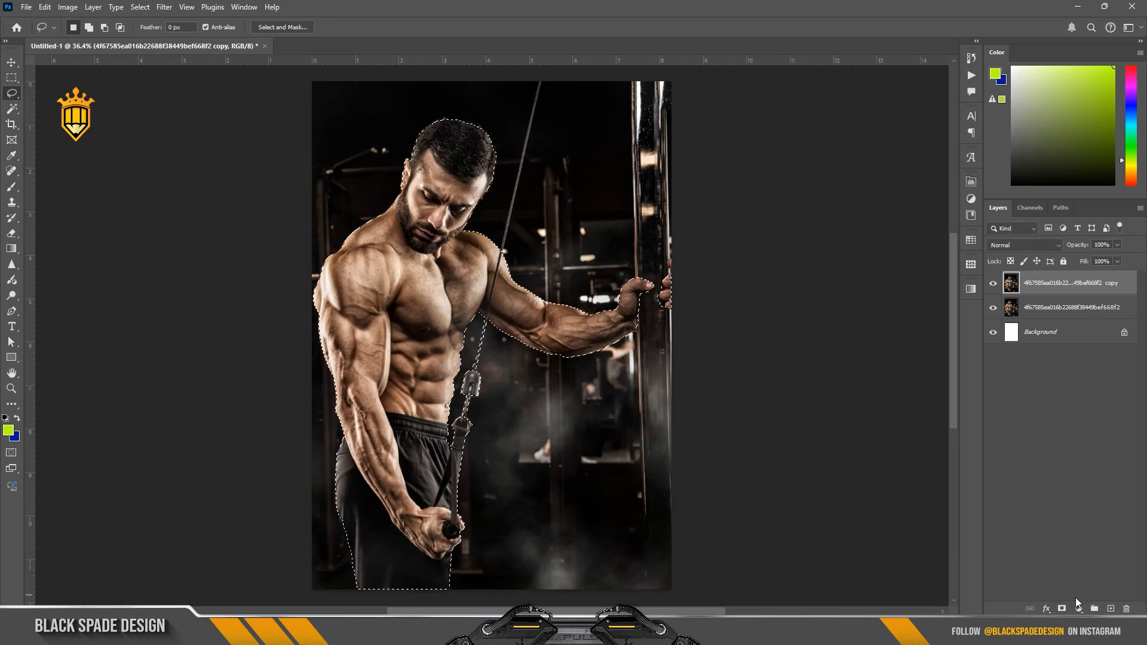
pyautogui.click(1062, 609)
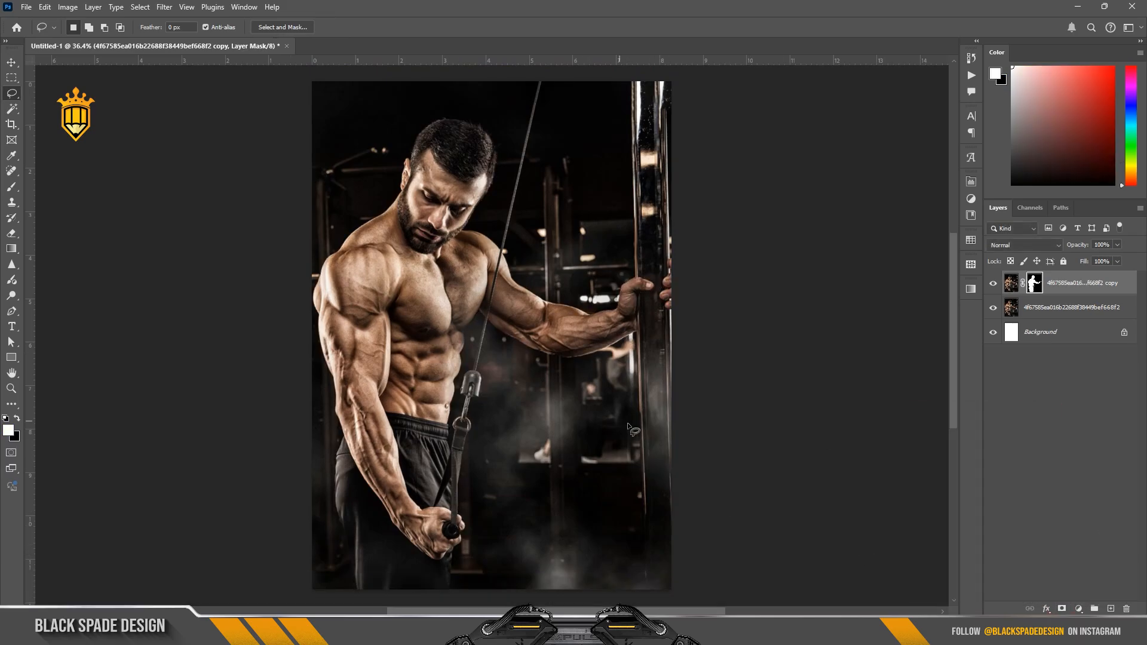
# Step: Select the original photo layer and hide the masked copy above it
pyautogui.press('v')
pyautogui.press('v')
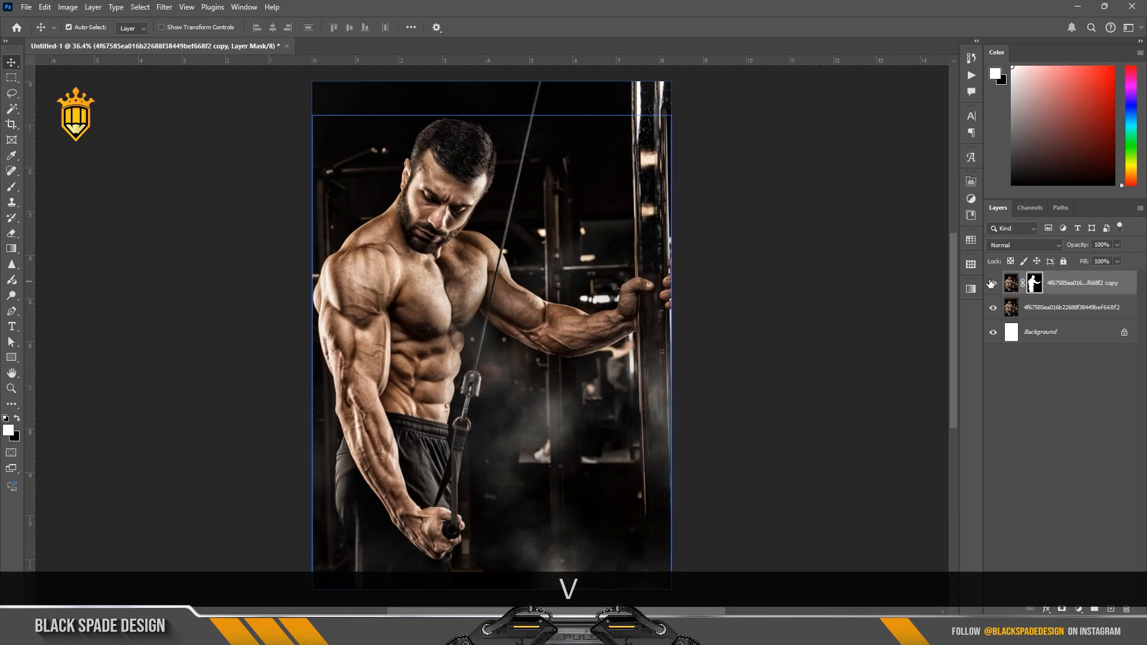
pyautogui.click(1051, 307)
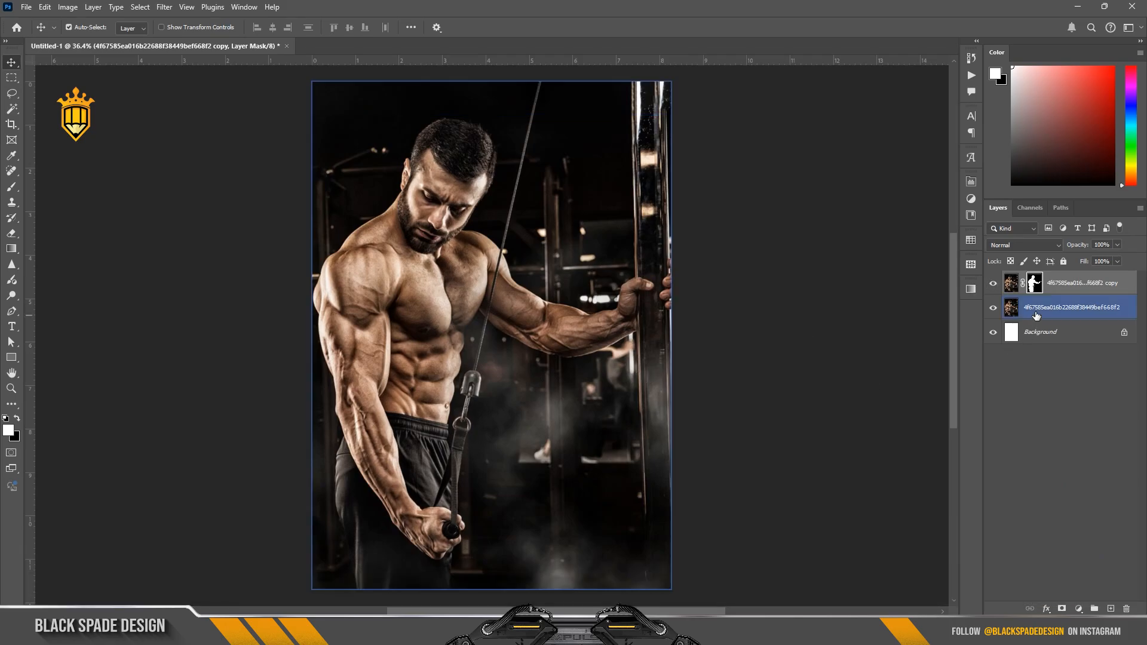
pyautogui.click(993, 284)
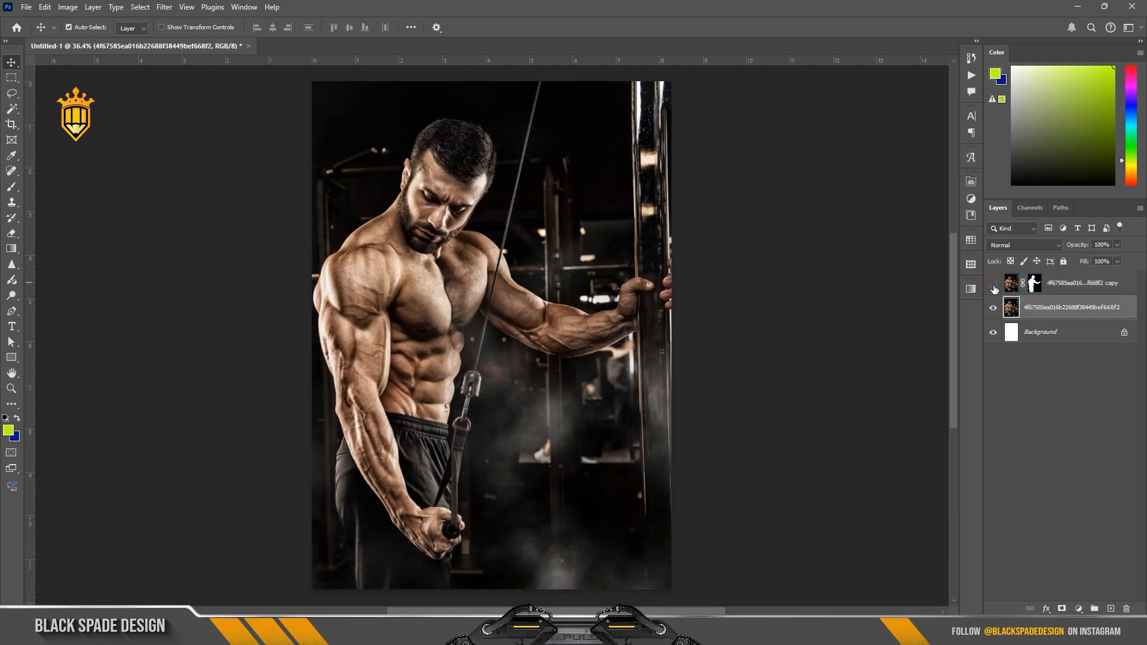
# Step: Start a text layer over the middle of the photo and set its font to Black Mustang Regular
pyautogui.press('t')
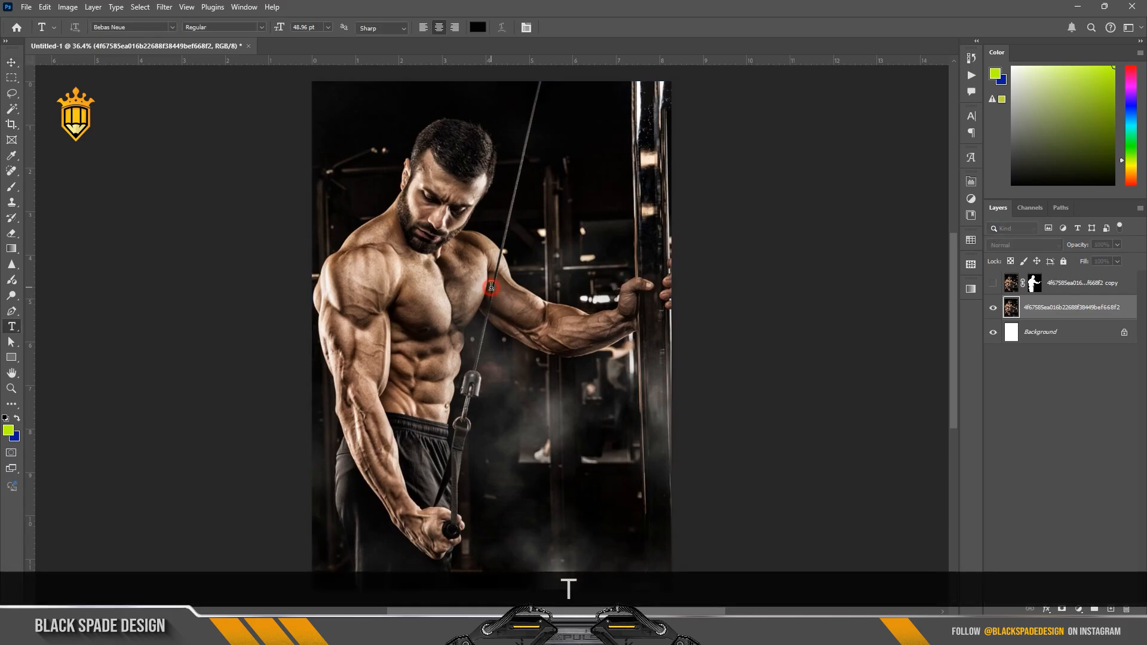
pyautogui.click(491, 287)
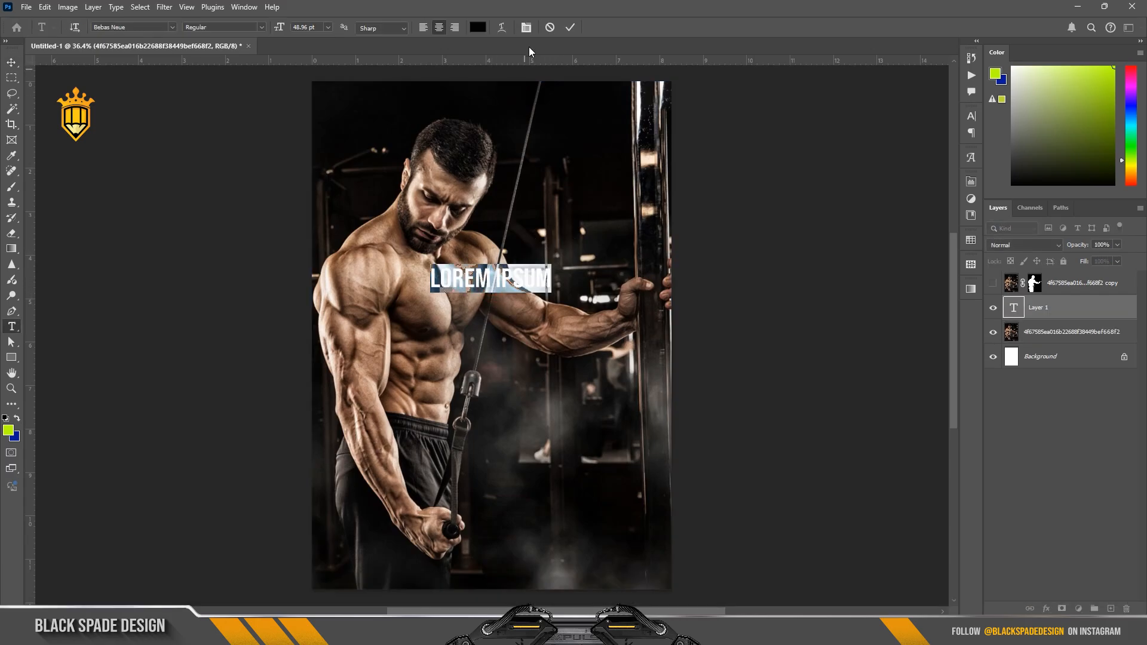
pyautogui.click(526, 28)
pyautogui.click(899, 133)
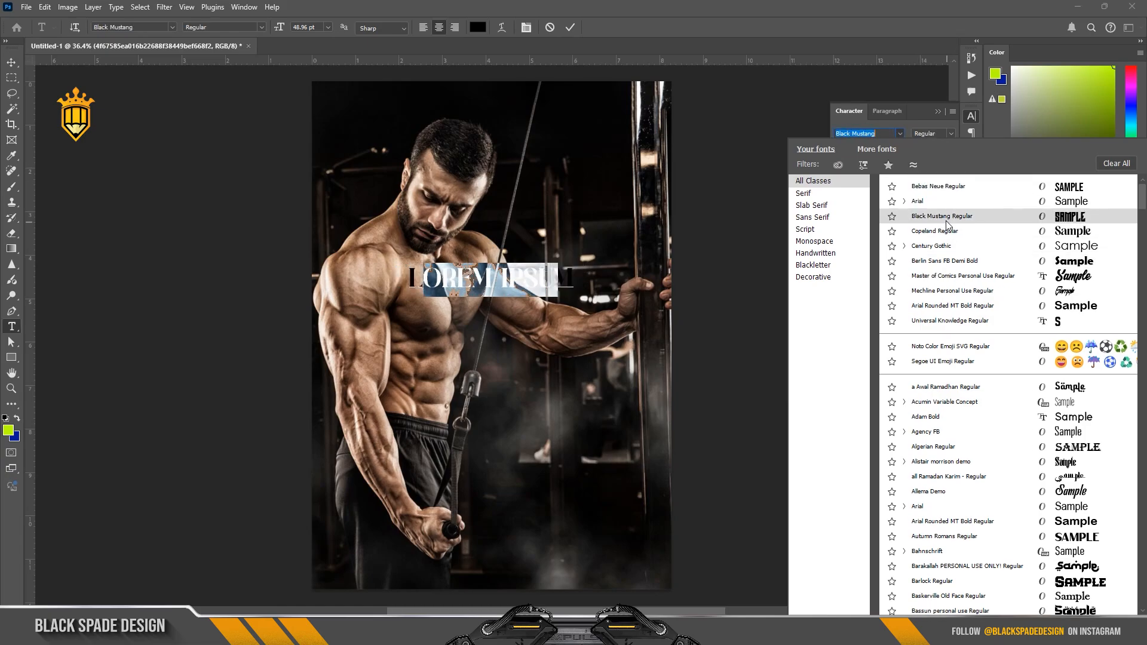
pyautogui.click(945, 219)
# Step: Enter the text "STRONG YOUR BODY" with each word on its own line
pyautogui.write('S')
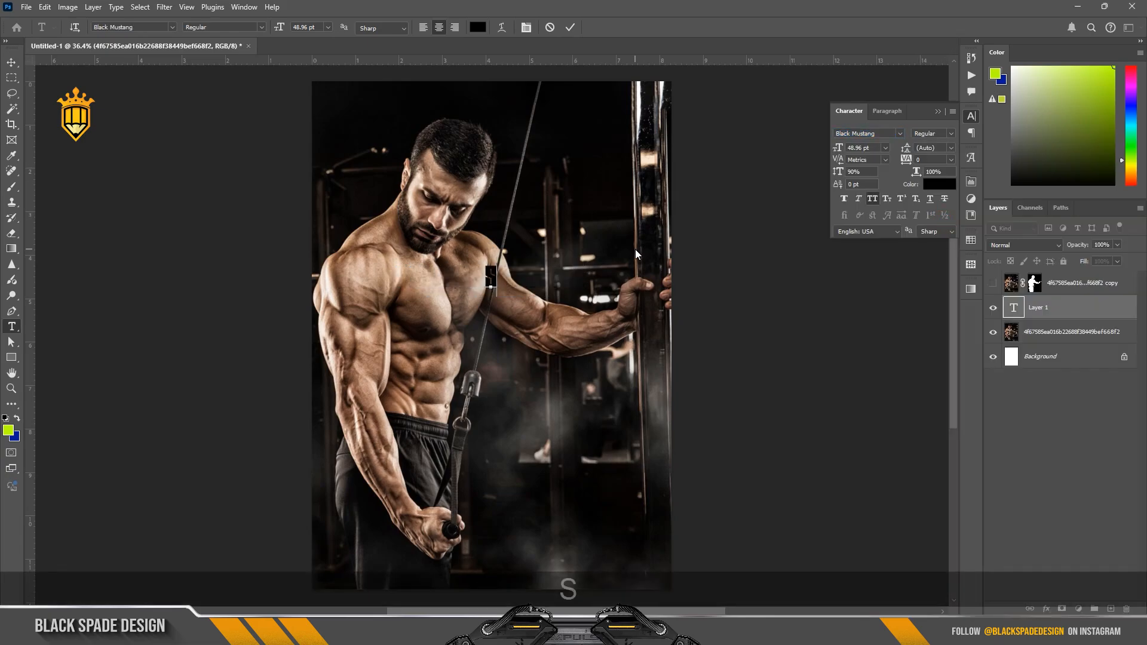
pyautogui.write('TRONG')
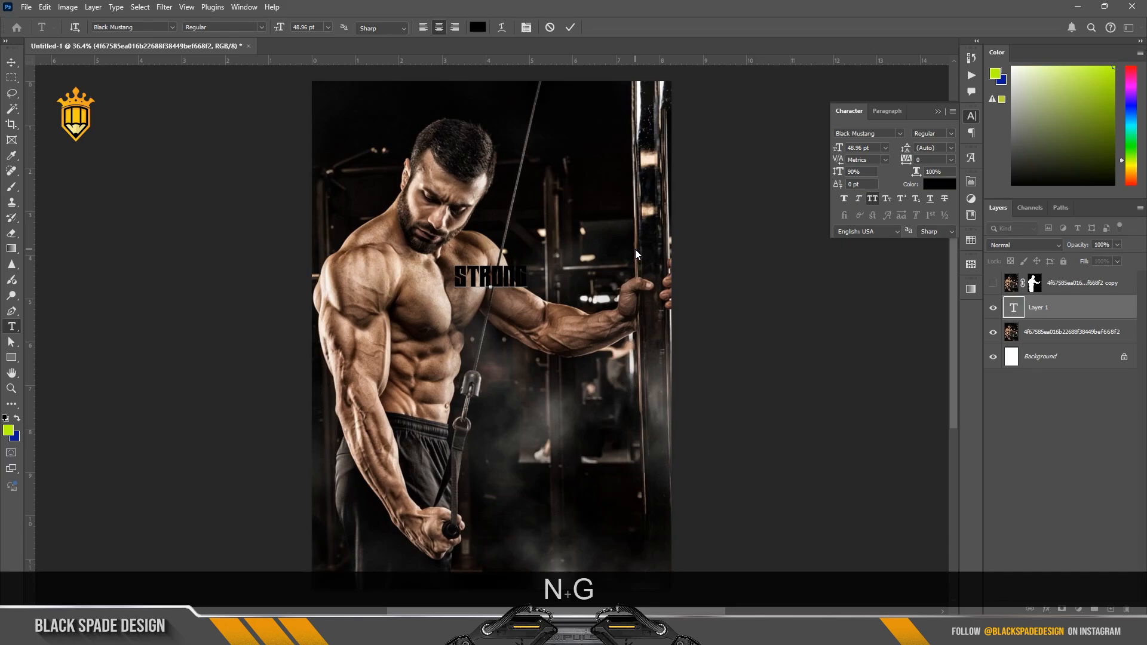
pyautogui.press('Return')
pyautogui.write('YOU')
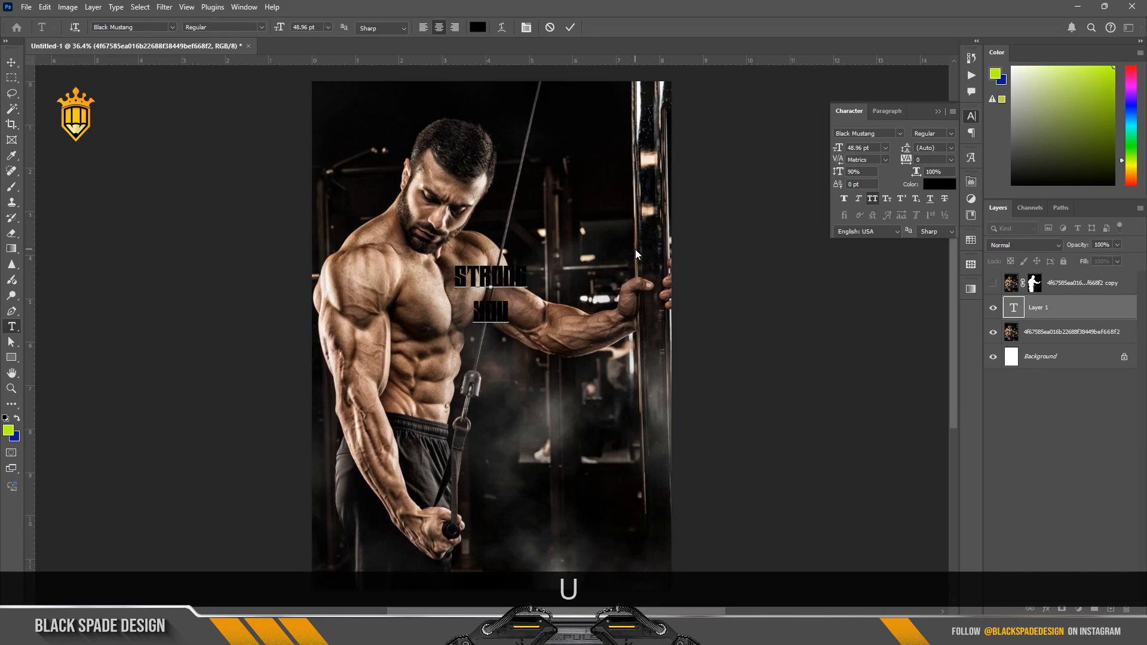
pyautogui.write('R BODY')
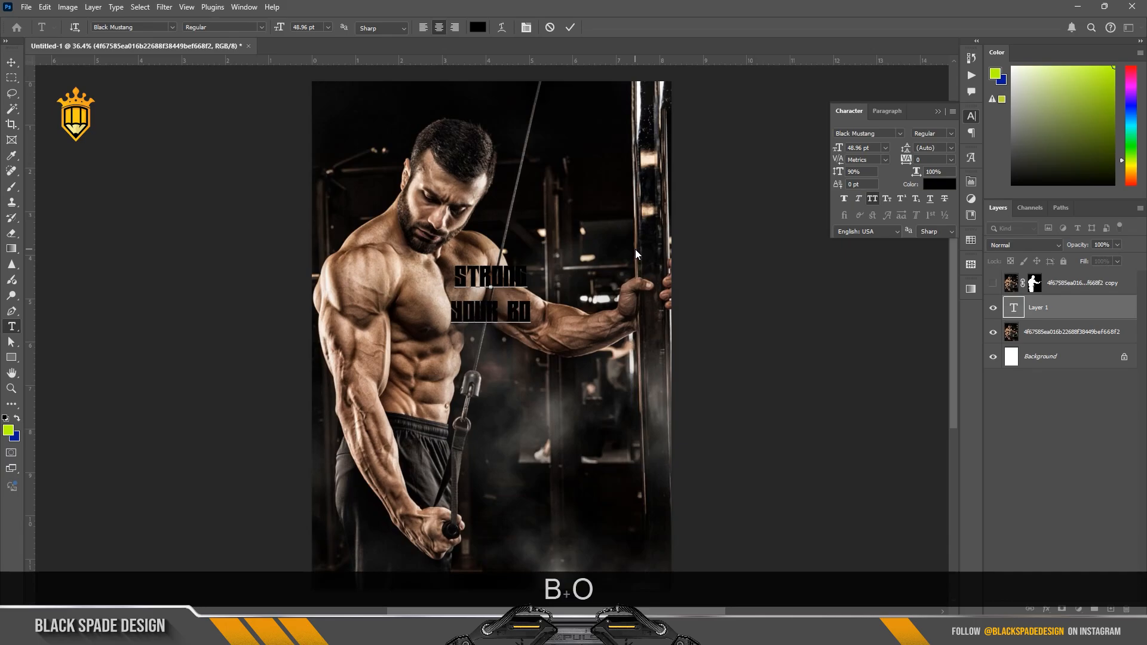
pyautogui.press('Left')
pyautogui.press('Left')
pyautogui.press('Left')
pyautogui.press('Left')
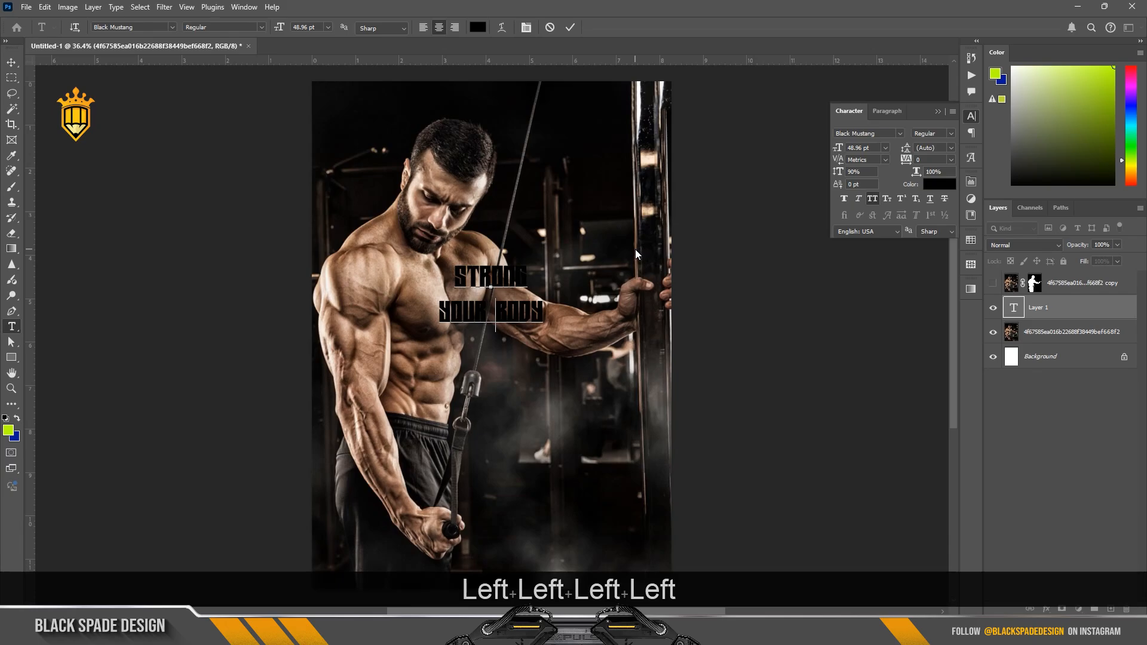
pyautogui.press('BackSpace')
pyautogui.press('Return')
# Step: Colour all of the text white (ffffff) and set its leading to 46 pt
pyautogui.hotkey('ctrl', 'a')
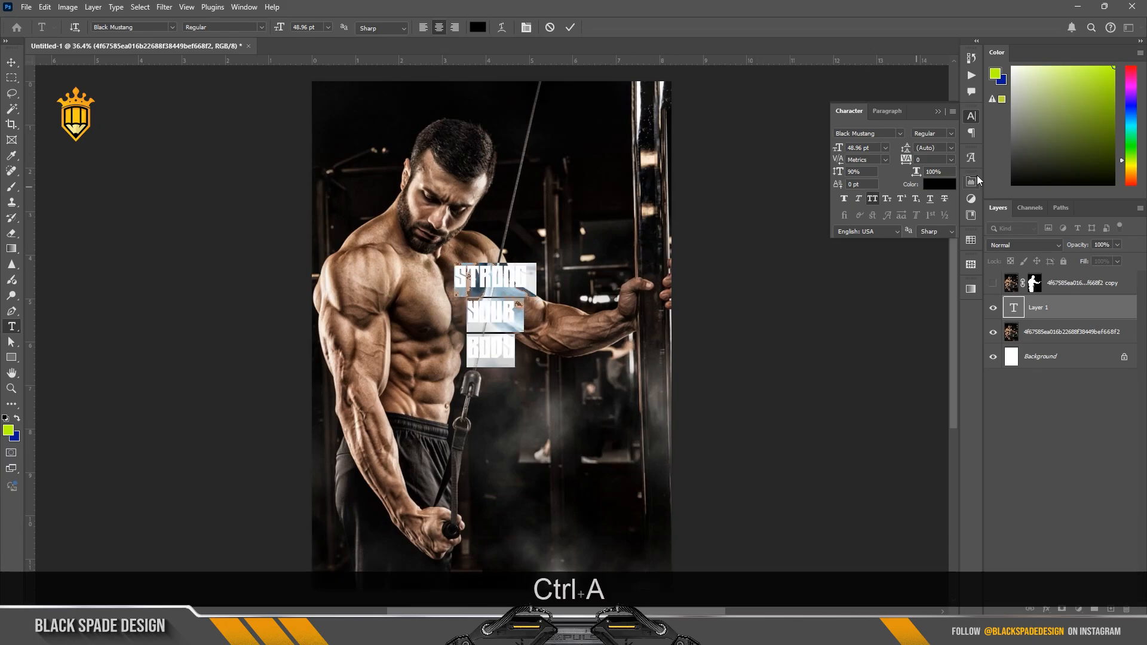
pyautogui.click(946, 185)
pyautogui.moveTo(704, 443); pyautogui.dragTo(636, 402)
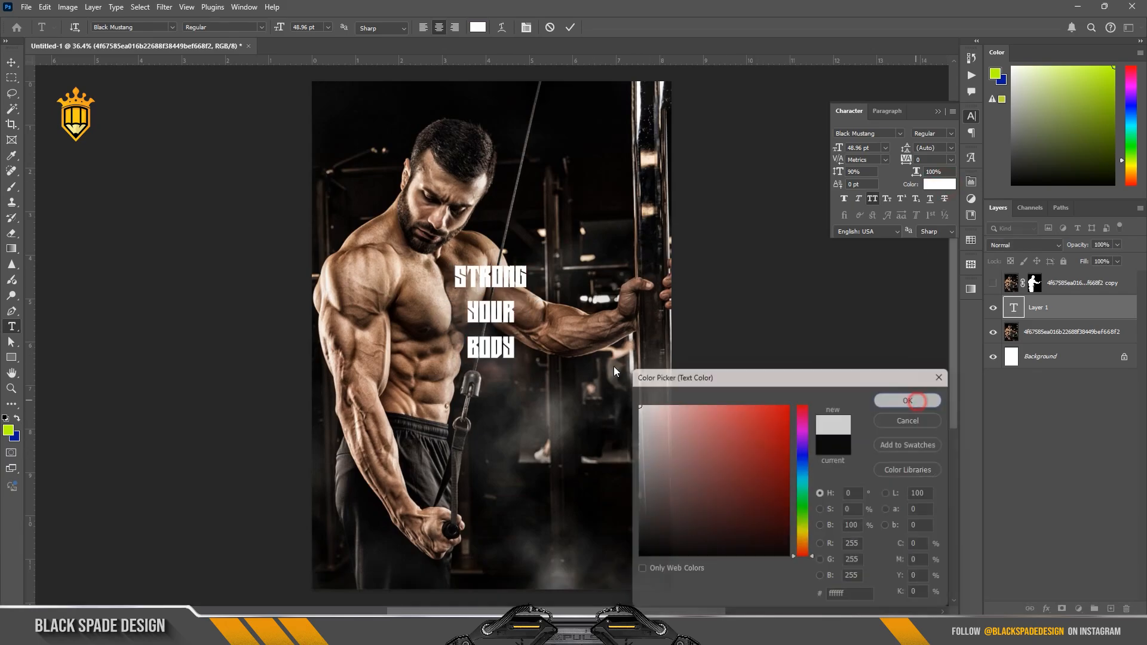
pyautogui.click(910, 400)
pyautogui.scroll(5, 529, 285)
pyautogui.scroll(2, 525, 344)
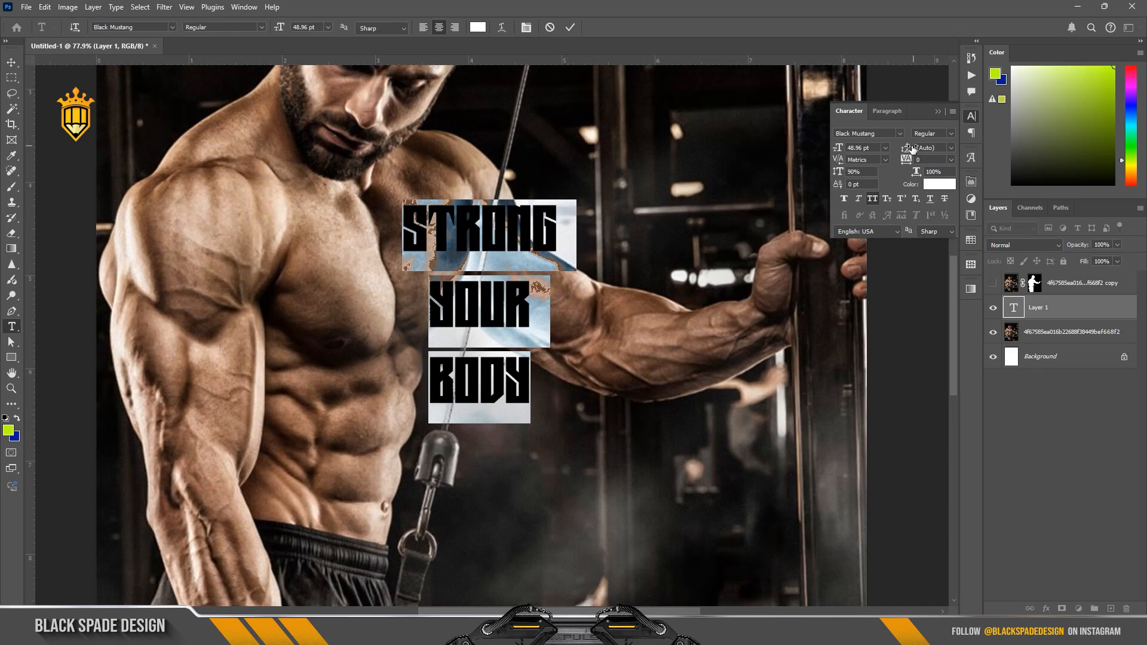
pyautogui.moveTo(912, 149); pyautogui.dragTo(898, 152)
# Step: Enlarge the words "YOUR" and "BODY" to 75 pt so they match the width of "STRONG"
pyautogui.click(532, 282)
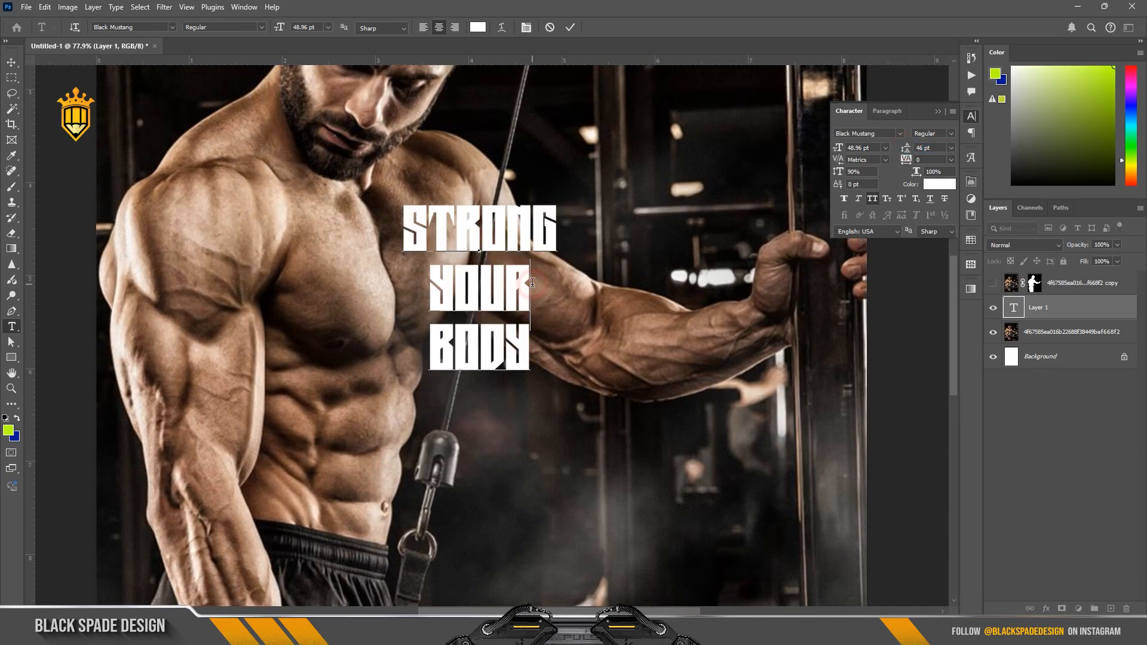
pyautogui.moveTo(532, 282); pyautogui.dragTo(381, 279)
pyautogui.moveTo(530, 361); pyautogui.dragTo(403, 293)
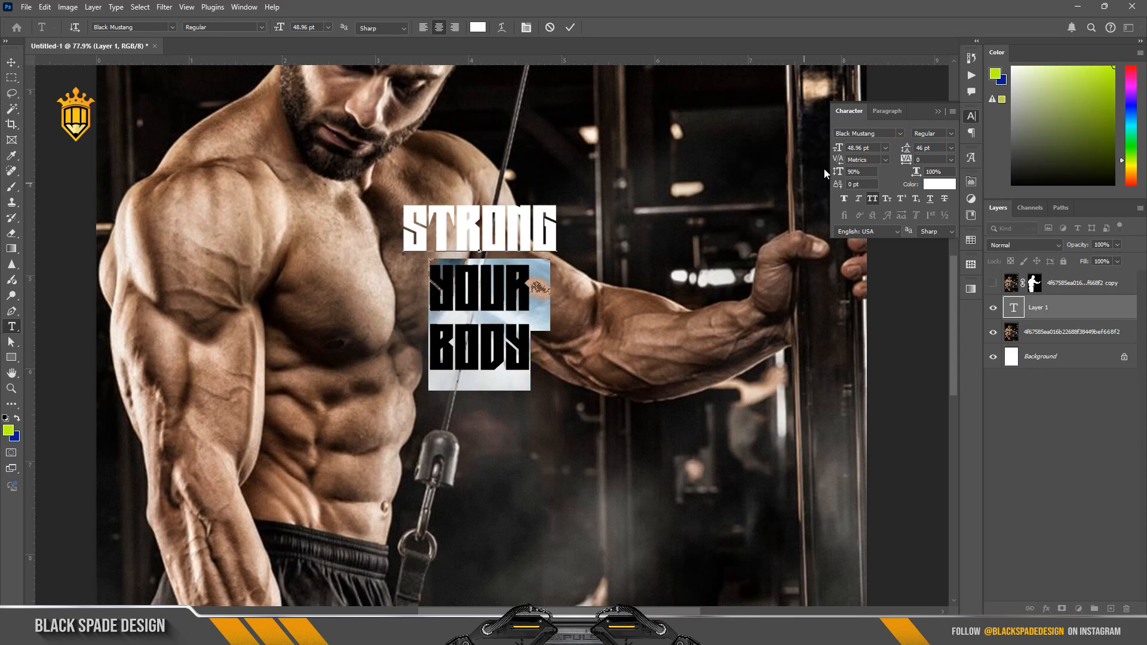
pyautogui.moveTo(837, 149)
pyautogui.mouseDown()
pyautogui.moveTo(852, 150)
pyautogui.moveTo(836, 150)
pyautogui.mouseUp()
pyautogui.scroll(4, 509, 253)
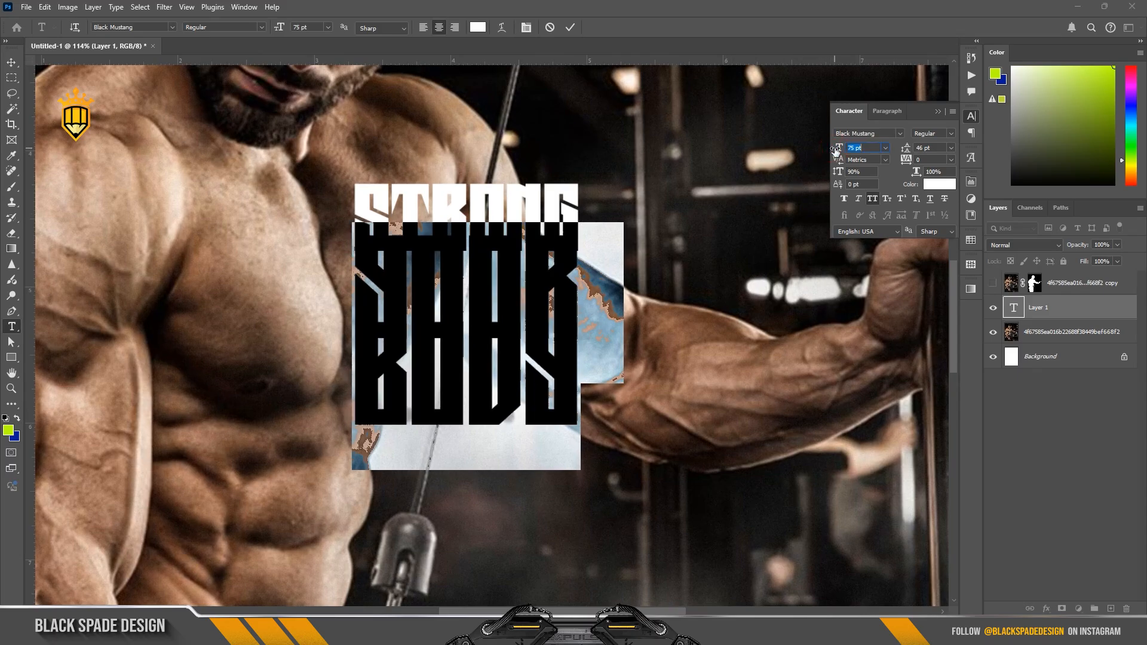
# Step: Set the leading of all three text lines to 57 pt and commit the text
pyautogui.hotkey('ctrl', 'a')
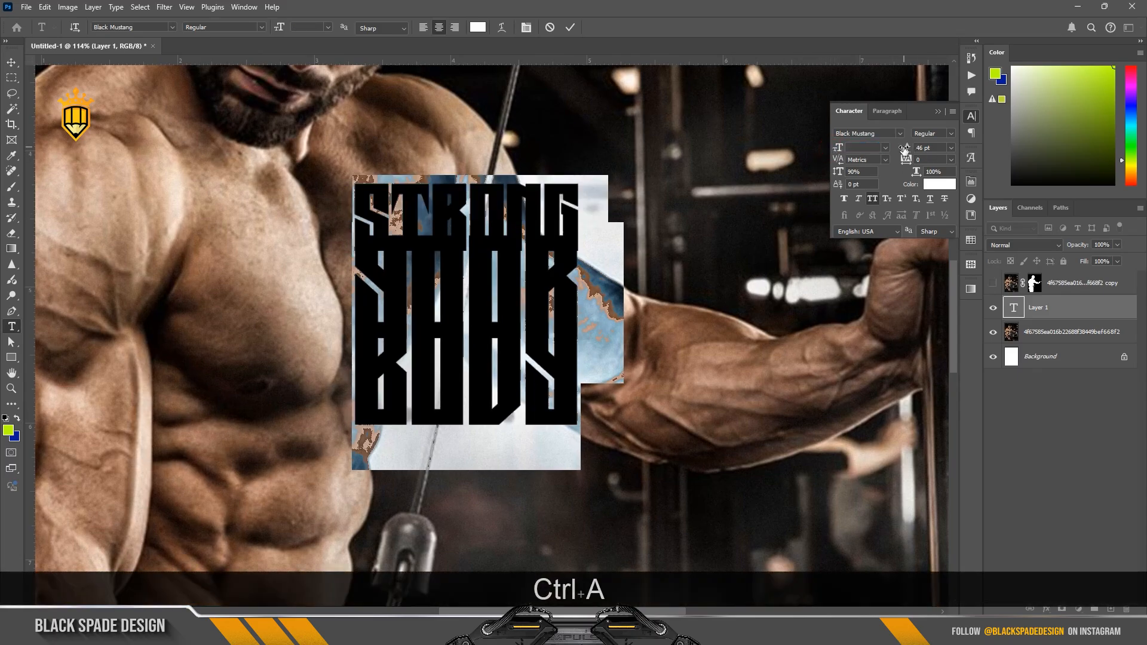
pyautogui.moveTo(905, 148); pyautogui.dragTo(910, 151)
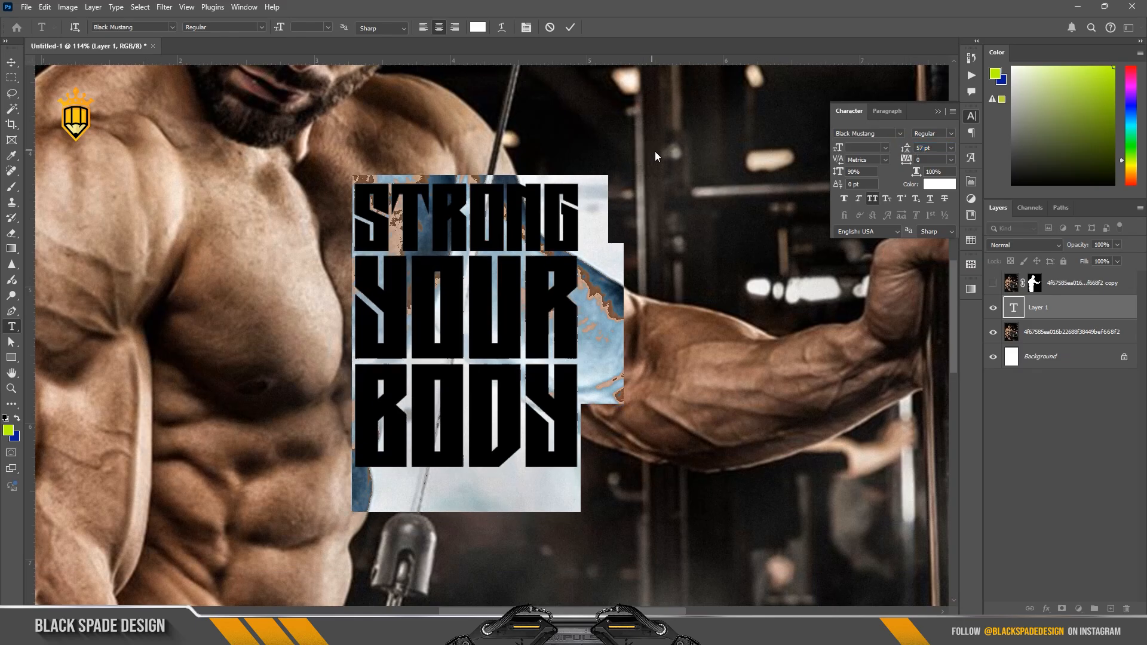
pyautogui.click(570, 27)
# Step: Scale the text block proportionally from its centre to about 410% so it spans most of the photo's width
pyautogui.hotkey('ctrl', '0')
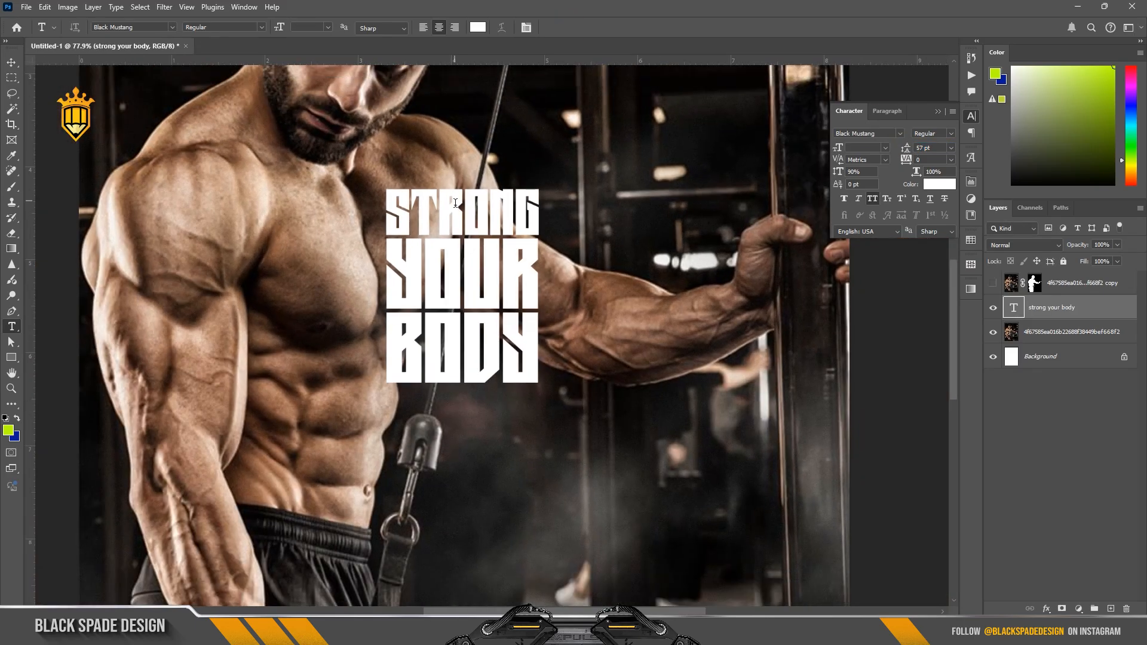
pyautogui.scroll(-5, 456, 203)
pyautogui.hotkey('ctrl', 't')
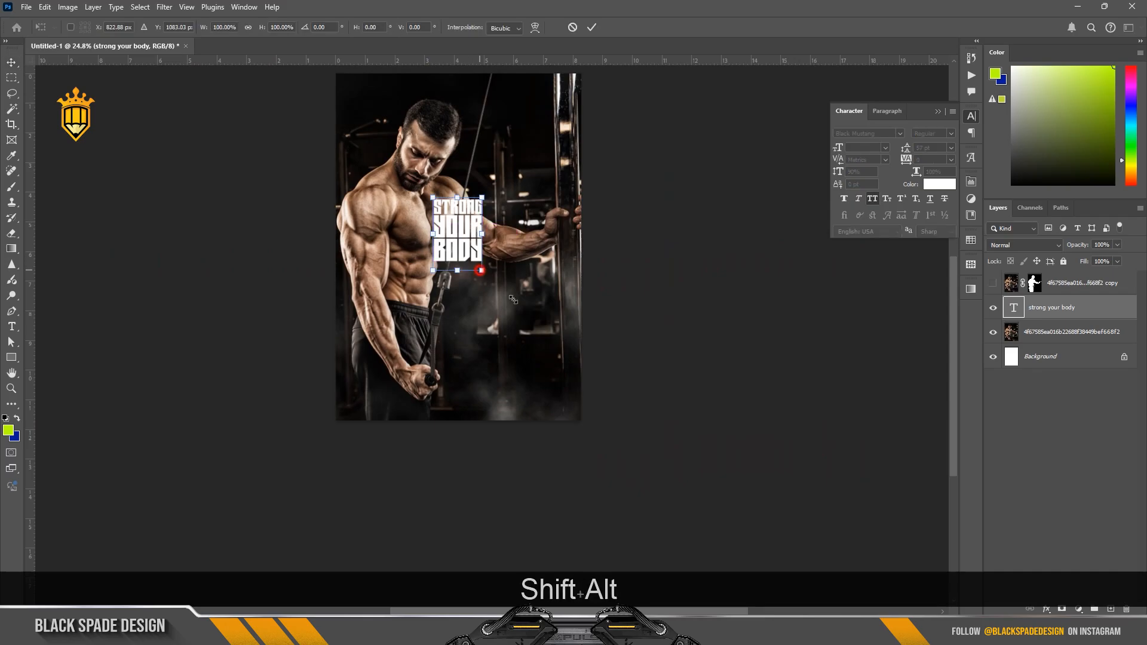
pyautogui.moveTo(480, 270); pyautogui.dragTo(540, 356)
pyautogui.moveTo(474, 248); pyautogui.dragTo(487, 306)
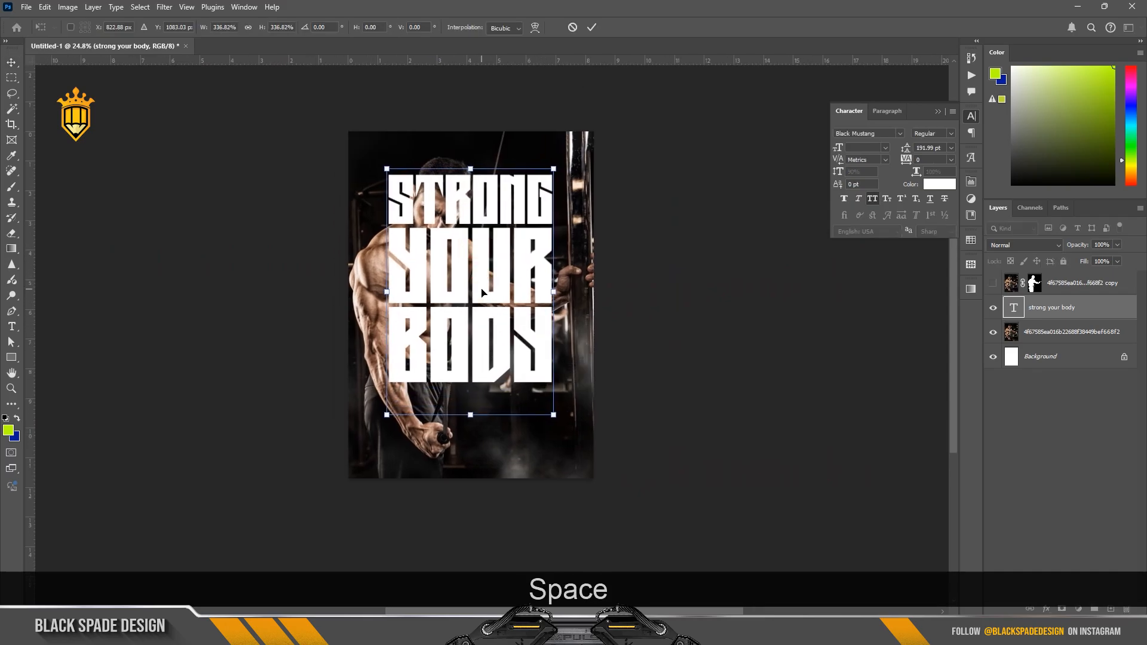
pyautogui.moveTo(555, 414); pyautogui.dragTo(573, 441)
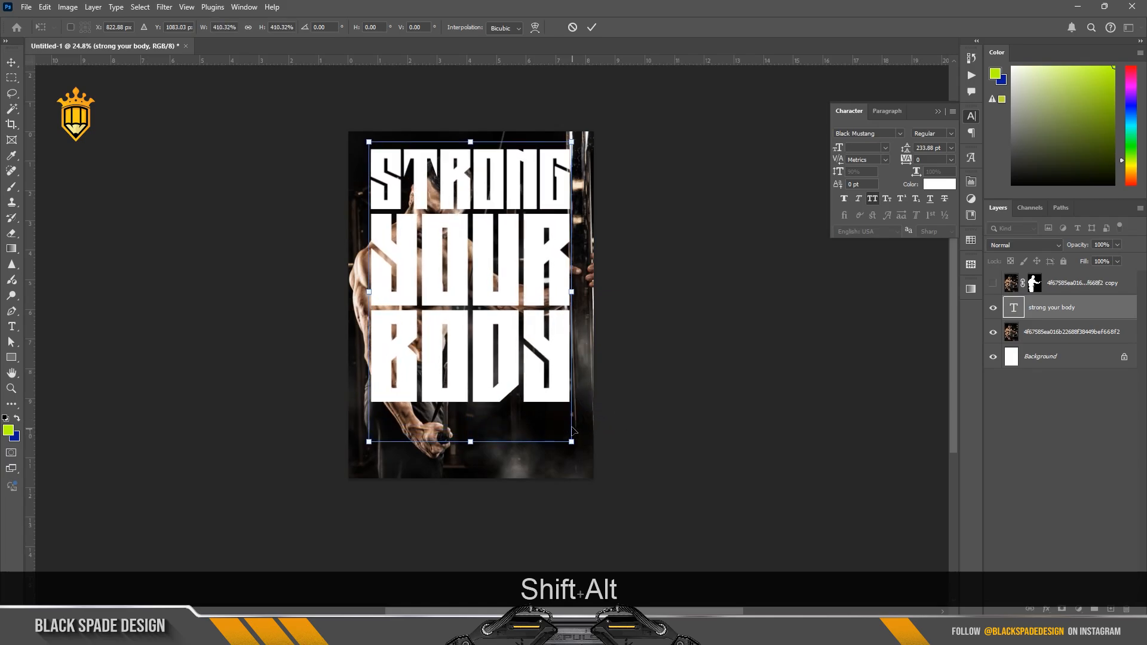
pyautogui.press('Return')
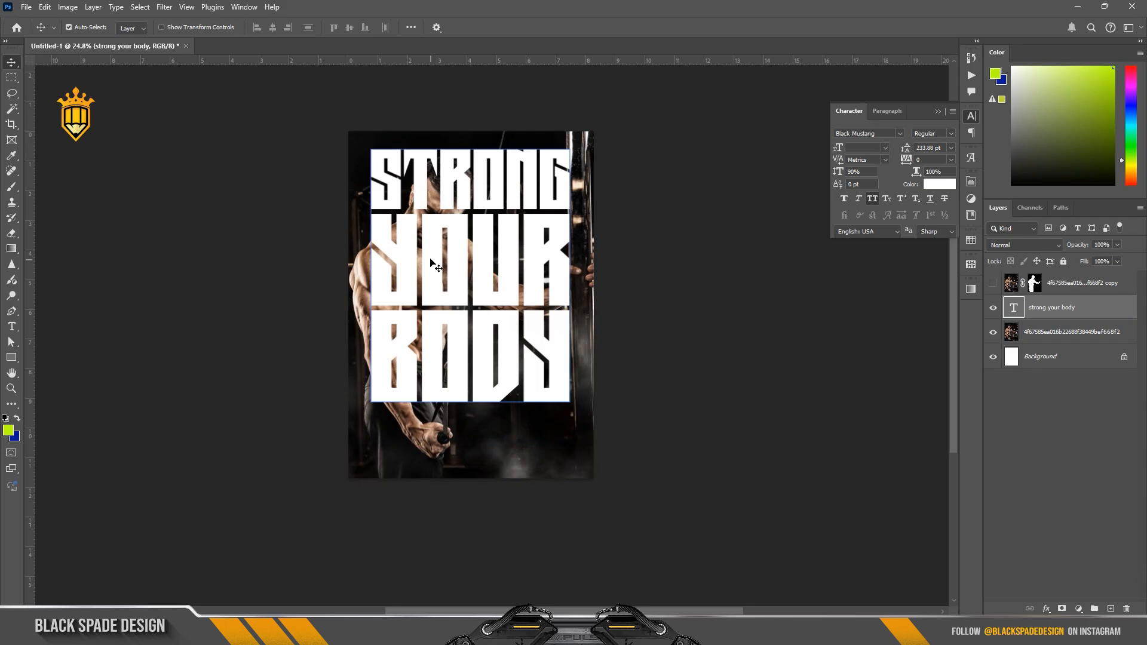
# Step: Lower the fill of the "strong your body" text layer to 0%
pyautogui.scroll(1, 434, 258)
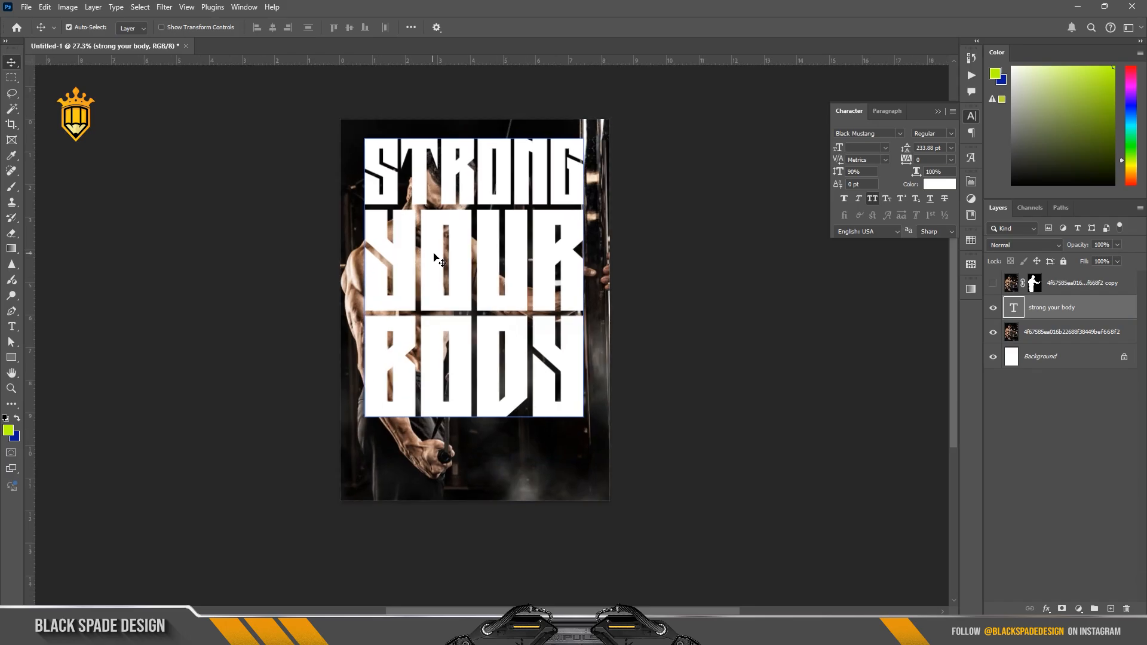
pyautogui.scroll(1, 434, 258)
pyautogui.press('space')
pyautogui.moveTo(461, 263); pyautogui.dragTo(482, 298)
pyautogui.scroll(1, 469, 278)
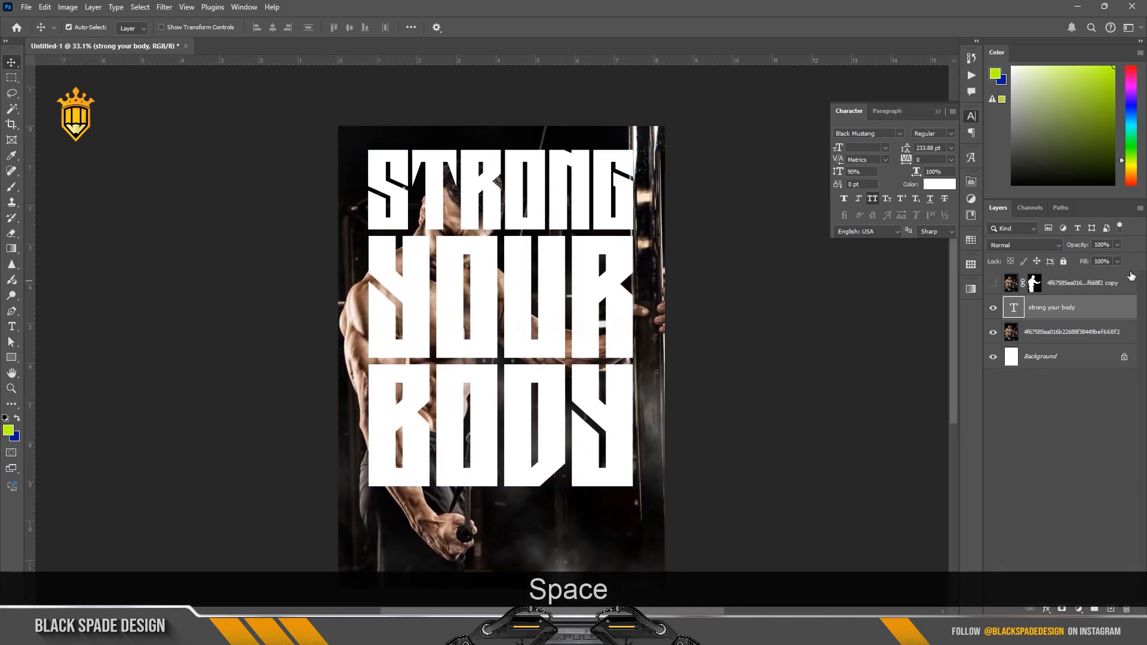
pyautogui.moveTo(1085, 263); pyautogui.dragTo(873, 264)
# Step: Add a Stroke effect with the white-to-lime gradient to the text, setting its opacity to 100% and its angle to 65°
pyautogui.click(1046, 608)
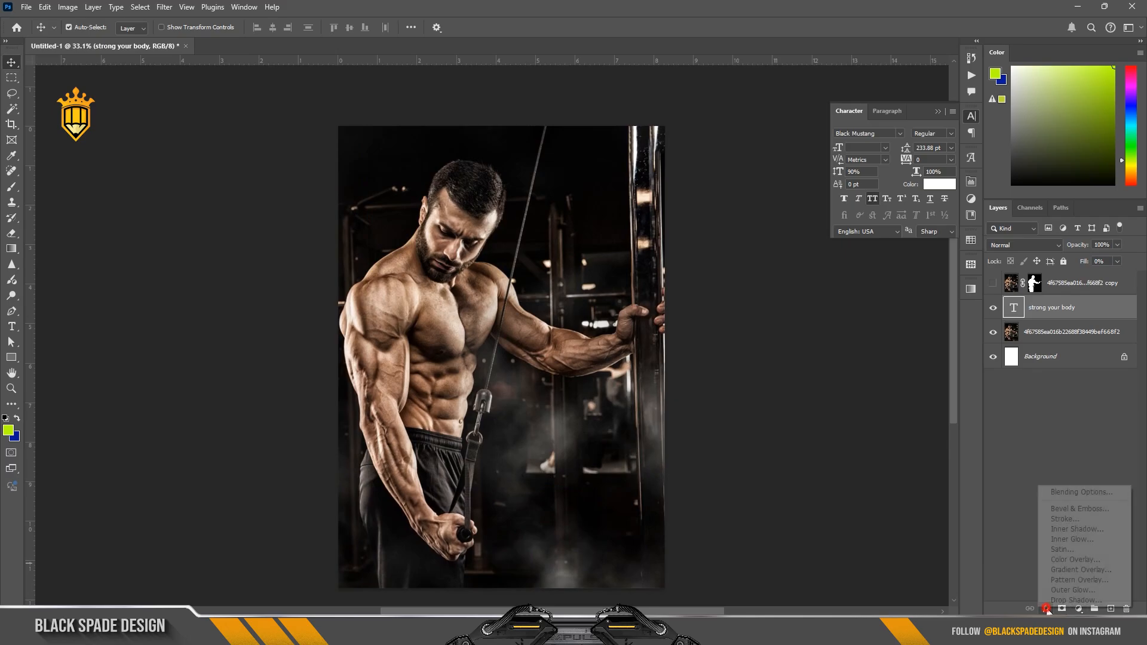
pyautogui.click(1058, 514)
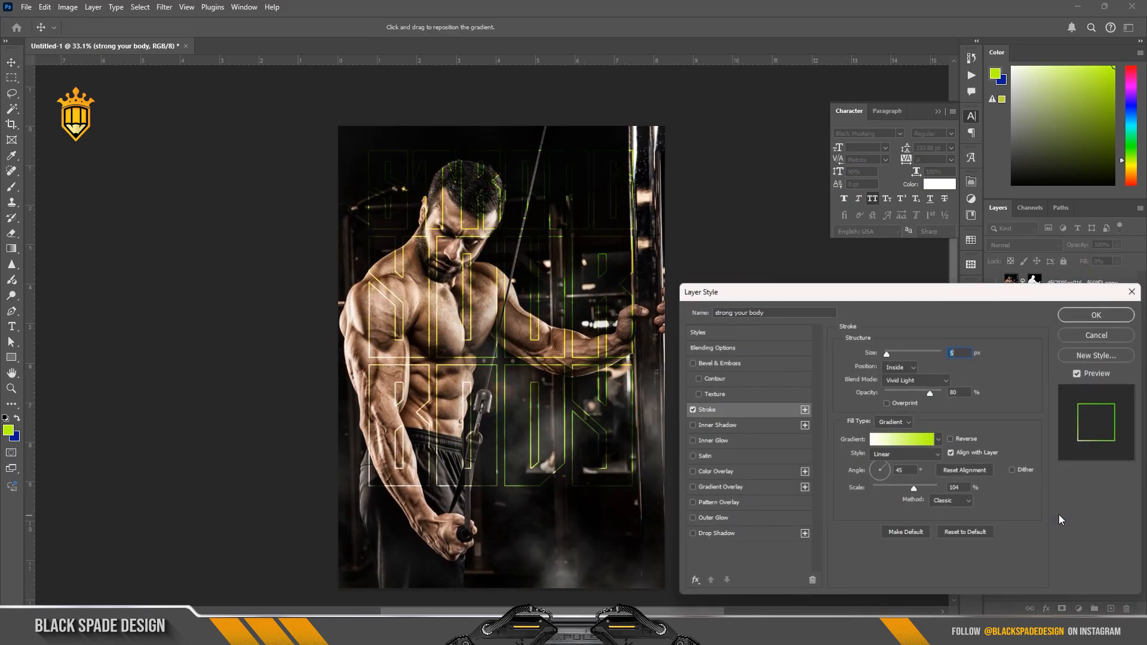
pyautogui.click(919, 437)
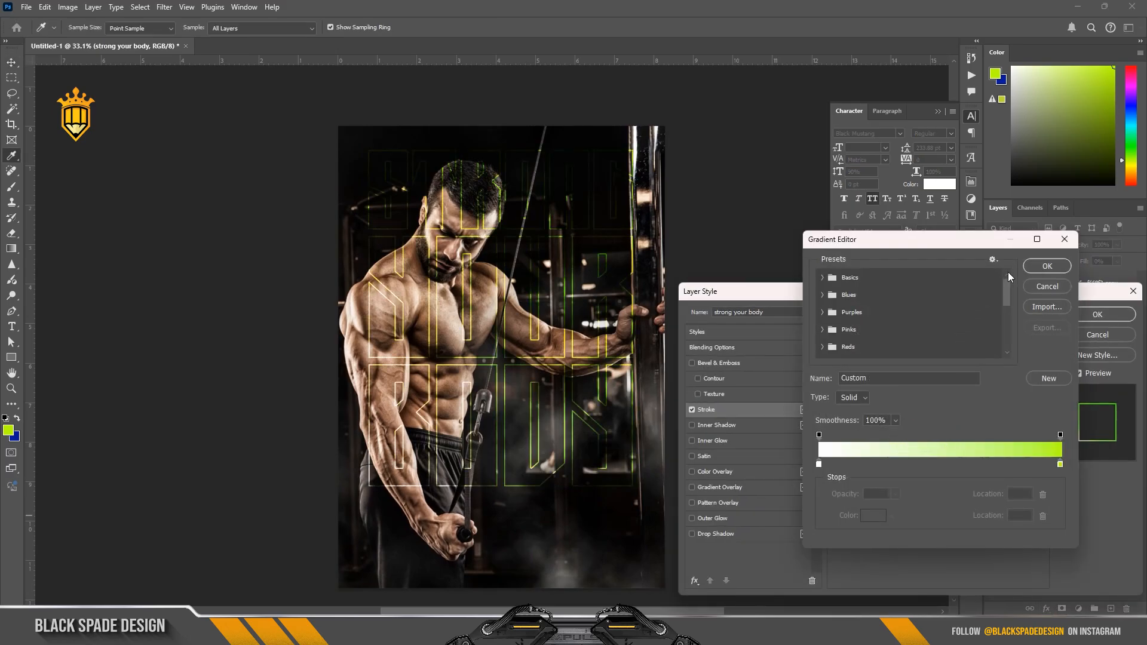
pyautogui.click(1047, 266)
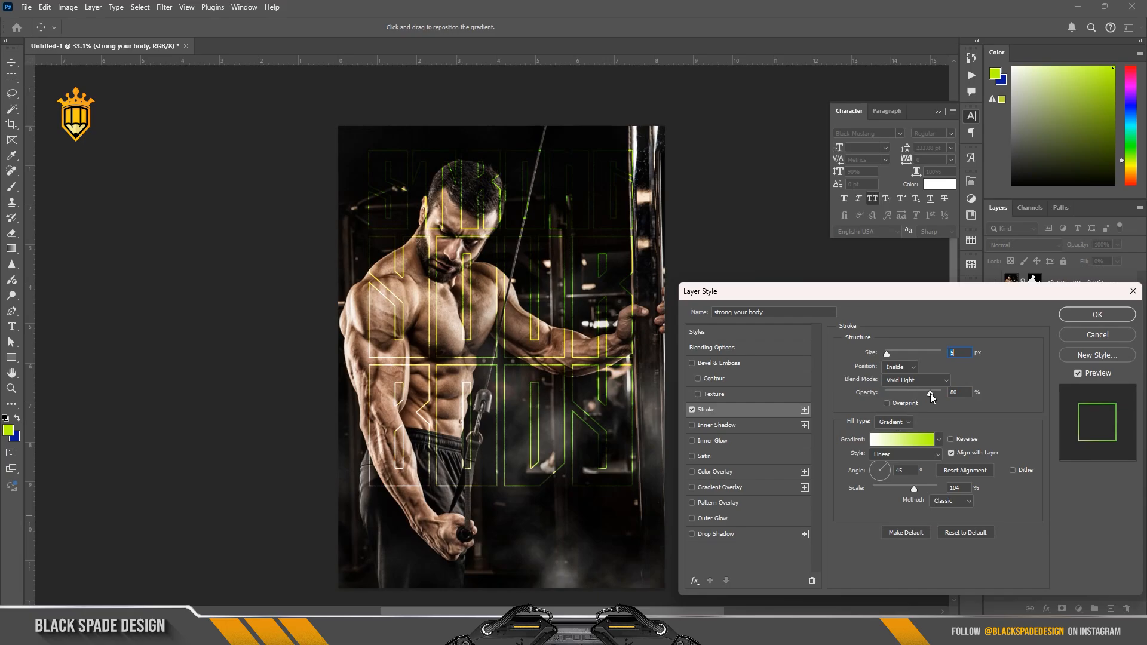
pyautogui.moveTo(934, 394)
pyautogui.mouseDown()
pyautogui.moveTo(964, 380)
pyautogui.moveTo(939, 393)
pyautogui.moveTo(950, 394)
pyautogui.mouseUp()
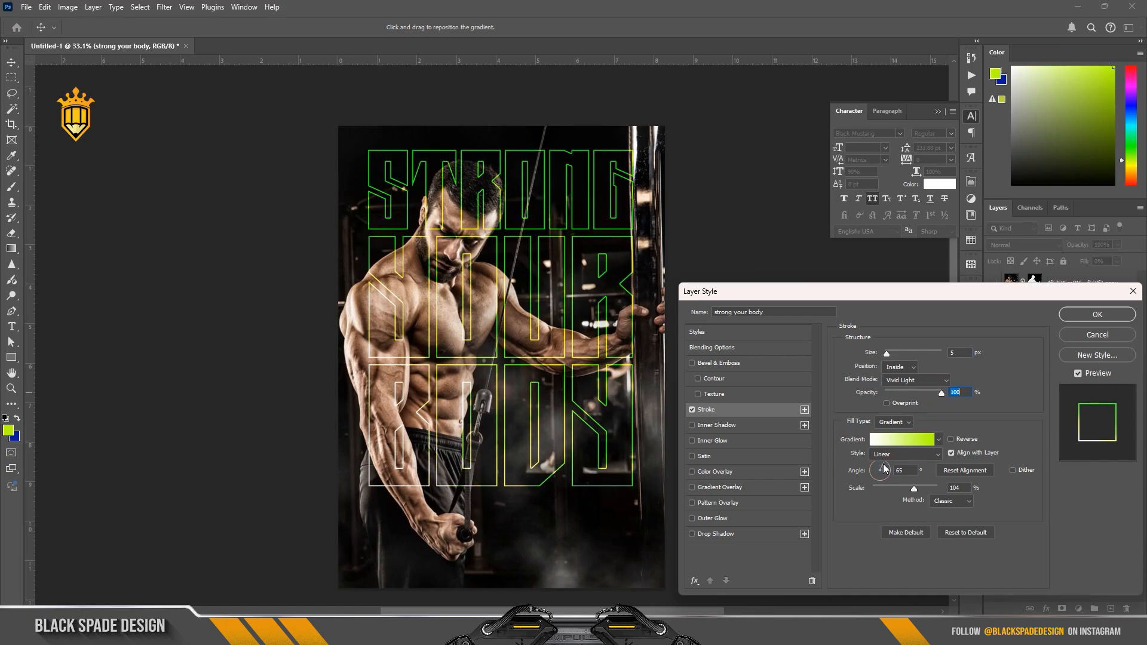
pyautogui.moveTo(880, 465); pyautogui.dragTo(884, 464)
# Step: Set the stroke's blend mode to Normal and its size to 7 px, apply the style, and collapse the text layer's effects list
pyautogui.click(914, 380)
pyautogui.click(896, 292)
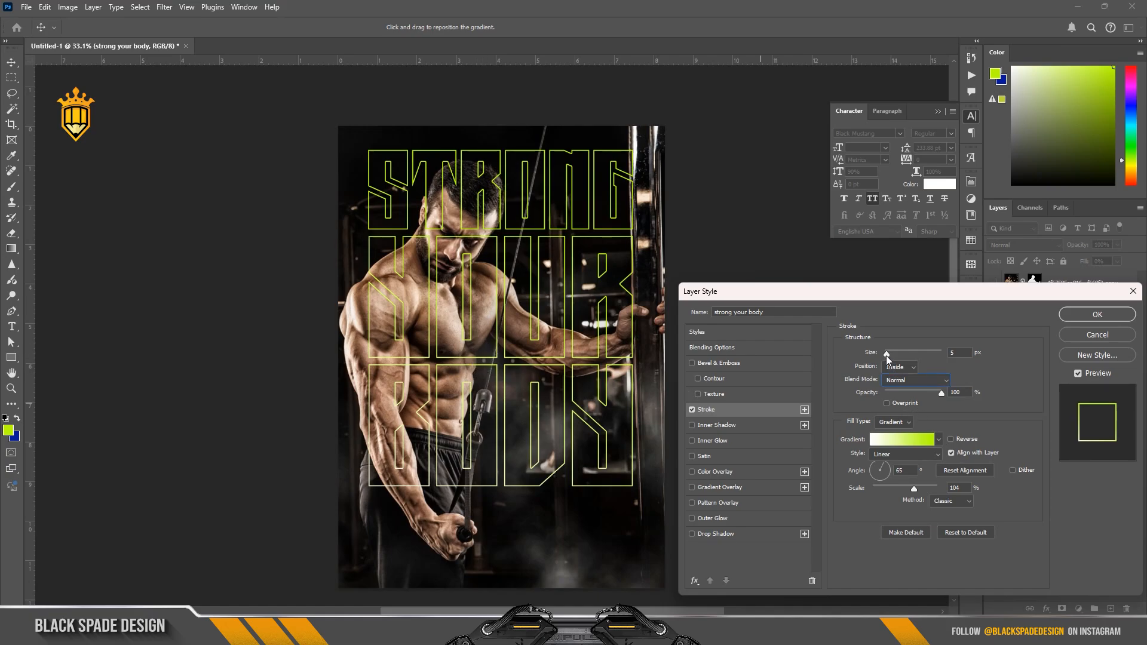
pyautogui.moveTo(887, 356); pyautogui.dragTo(889, 356)
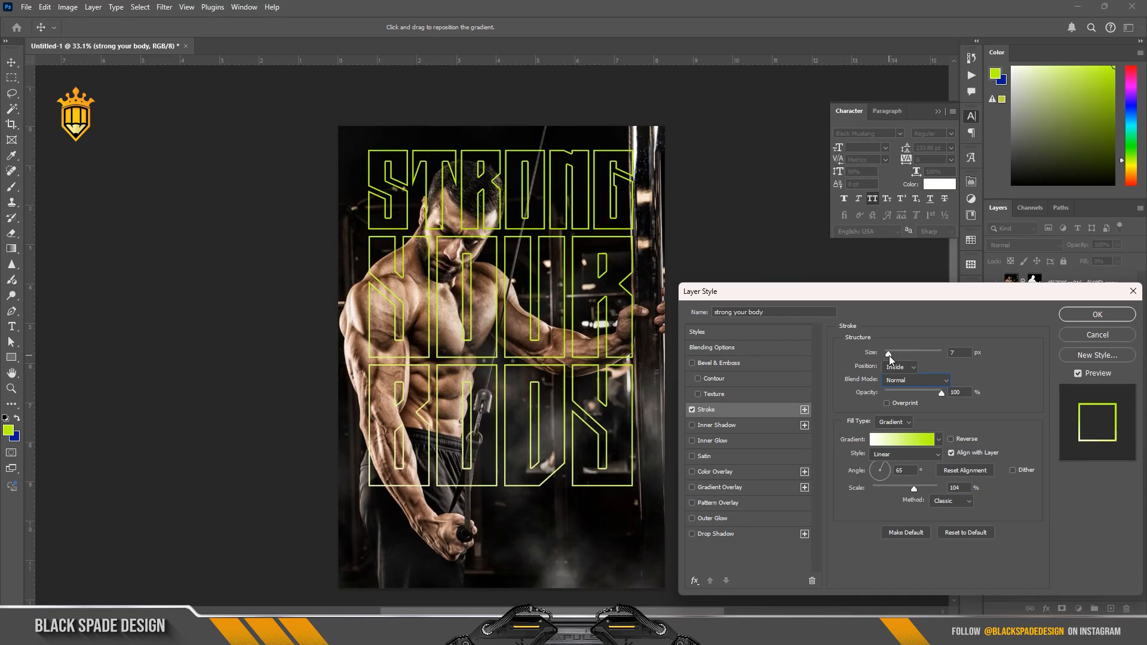
pyautogui.click(1068, 315)
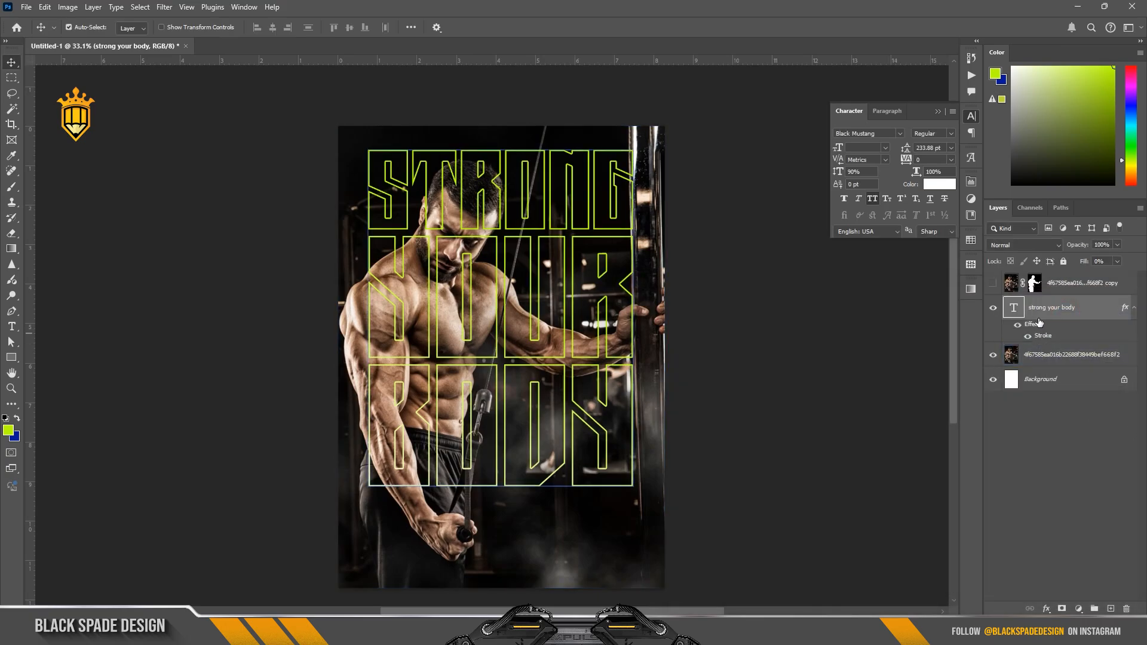
pyautogui.click(1133, 308)
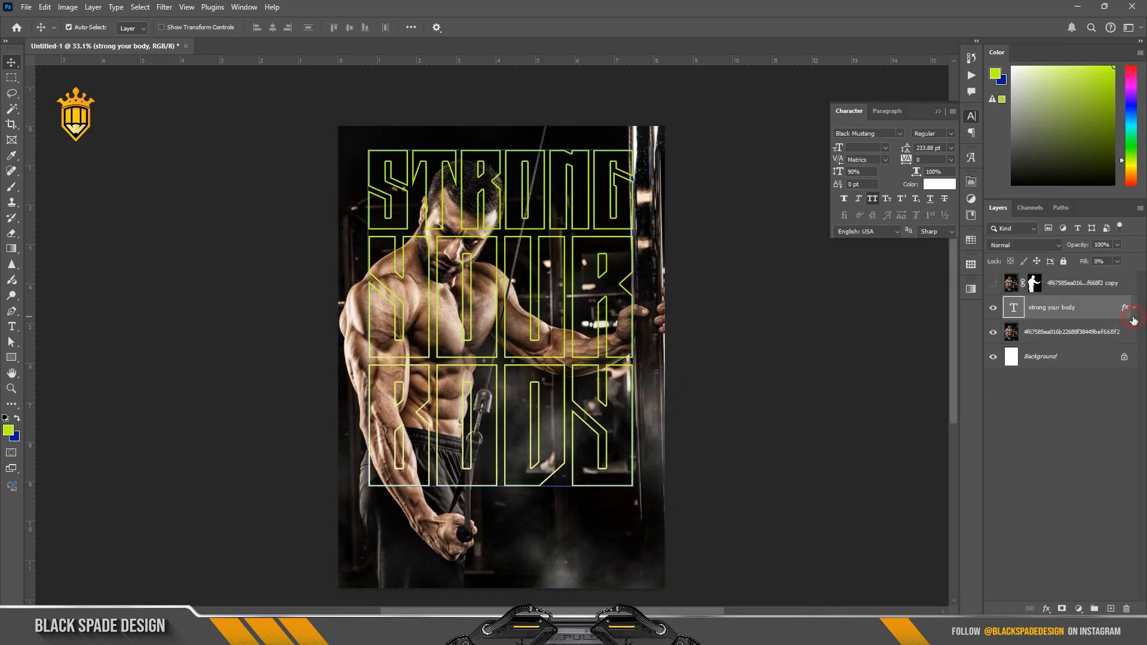
# Step: Show the masked bodybuilder cutout layer so that he stands in front of the outlined text
pyautogui.click(994, 283)
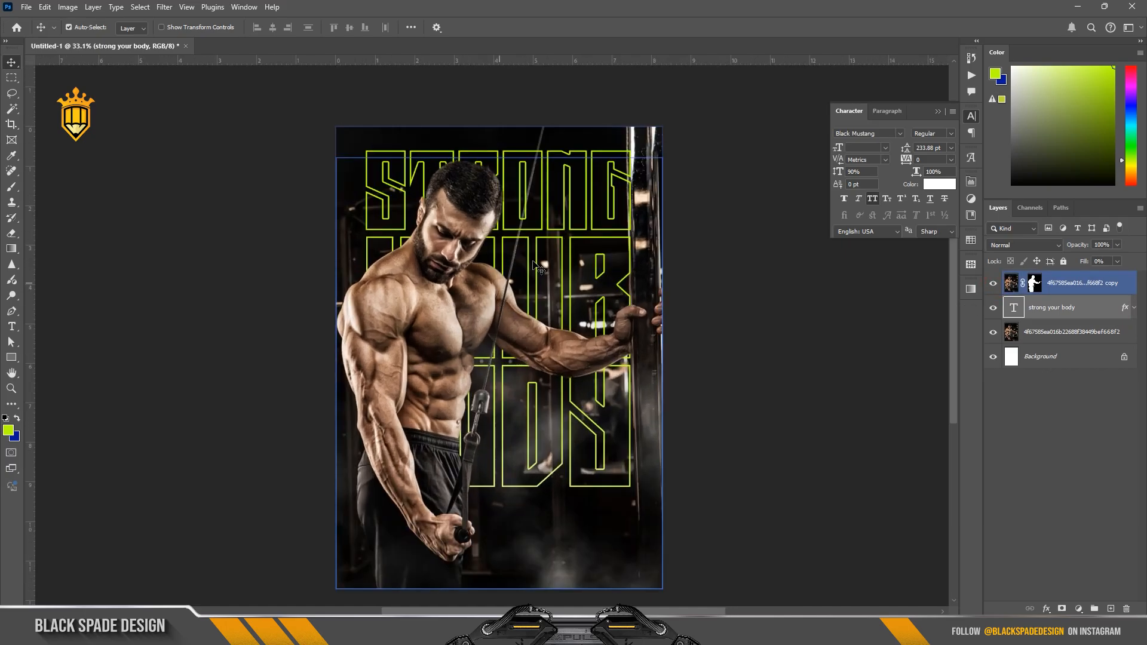
pyautogui.scroll(2, 536, 267)
pyautogui.moveTo(517, 224); pyautogui.dragTo(517, 200)
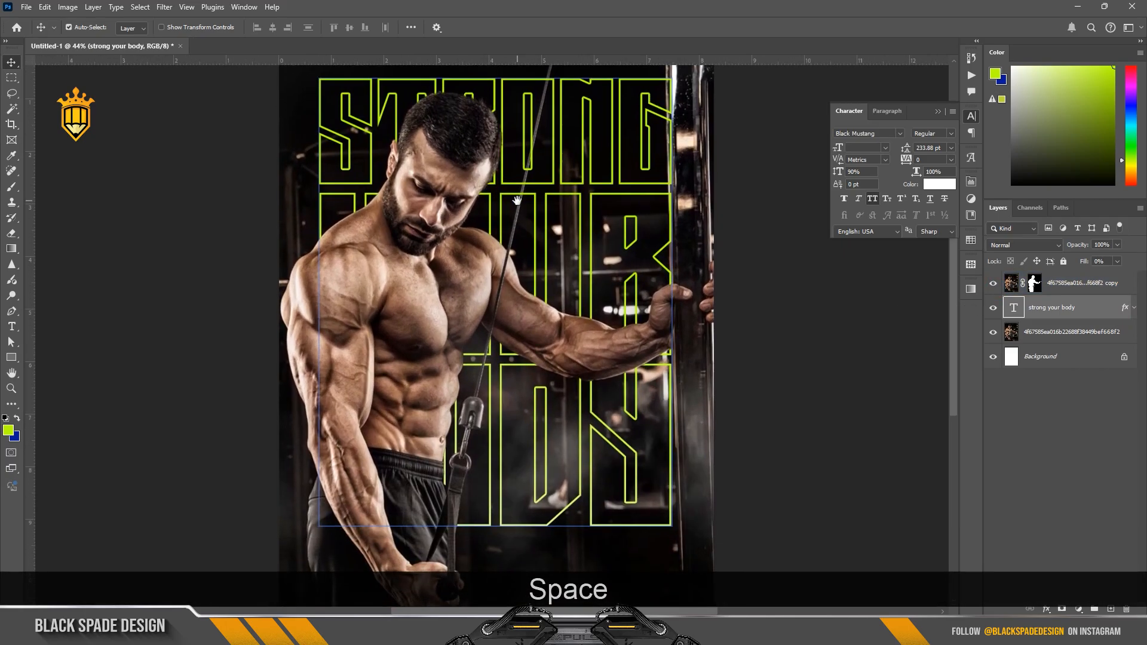
pyautogui.scroll(-2, 517, 200)
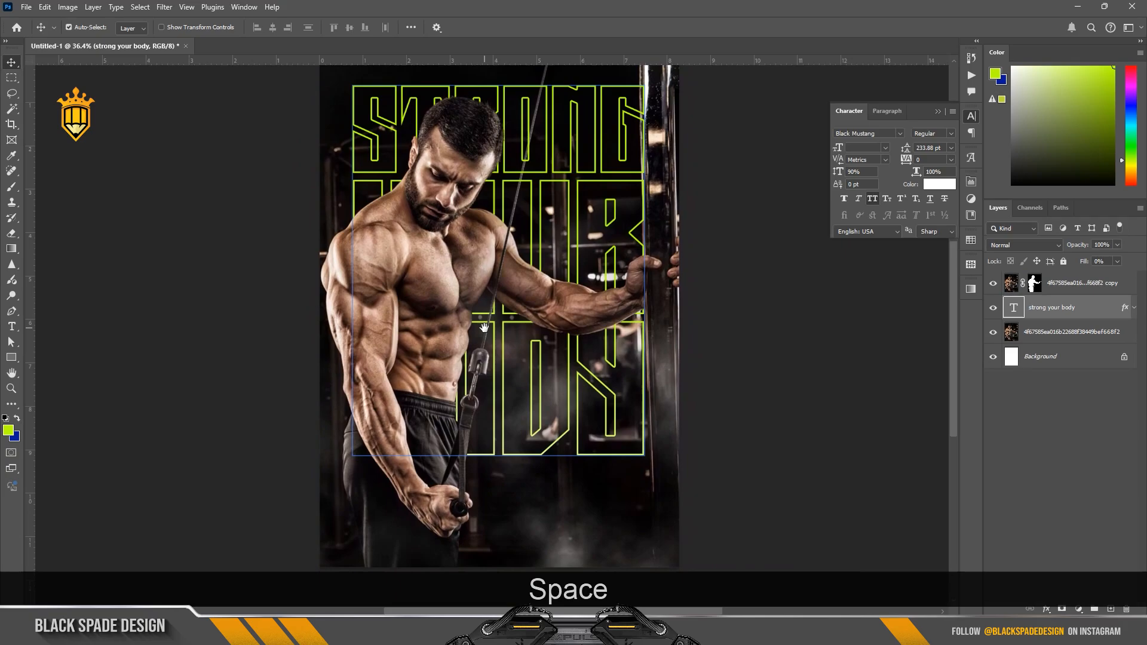
pyautogui.scroll(-1, 510, 317)
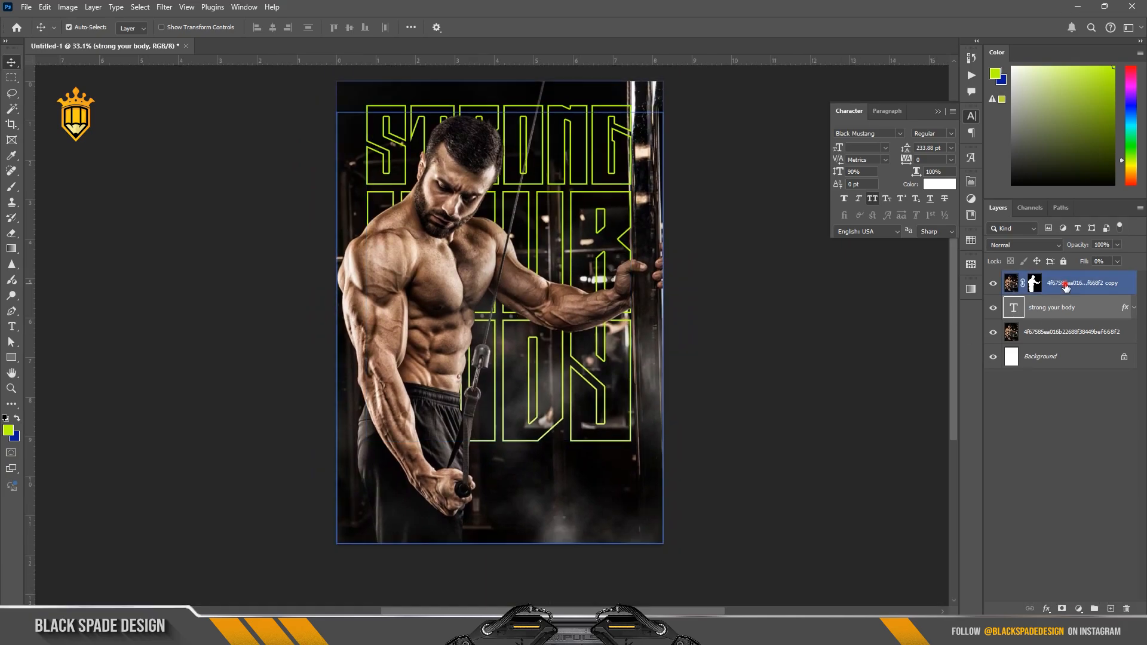
# Step: Add a lime green (baff00) solid colour fill layer above the cutout and set its blend mode to Color Burn
pyautogui.click(1082, 283)
pyautogui.click(1079, 609)
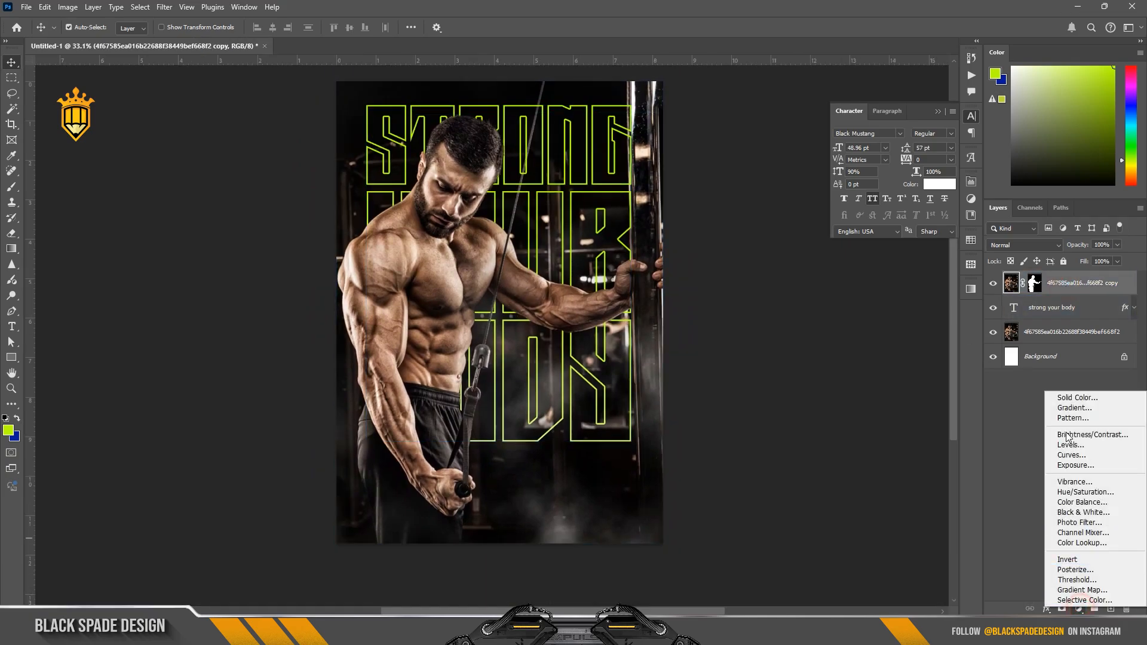
pyautogui.click(1059, 399)
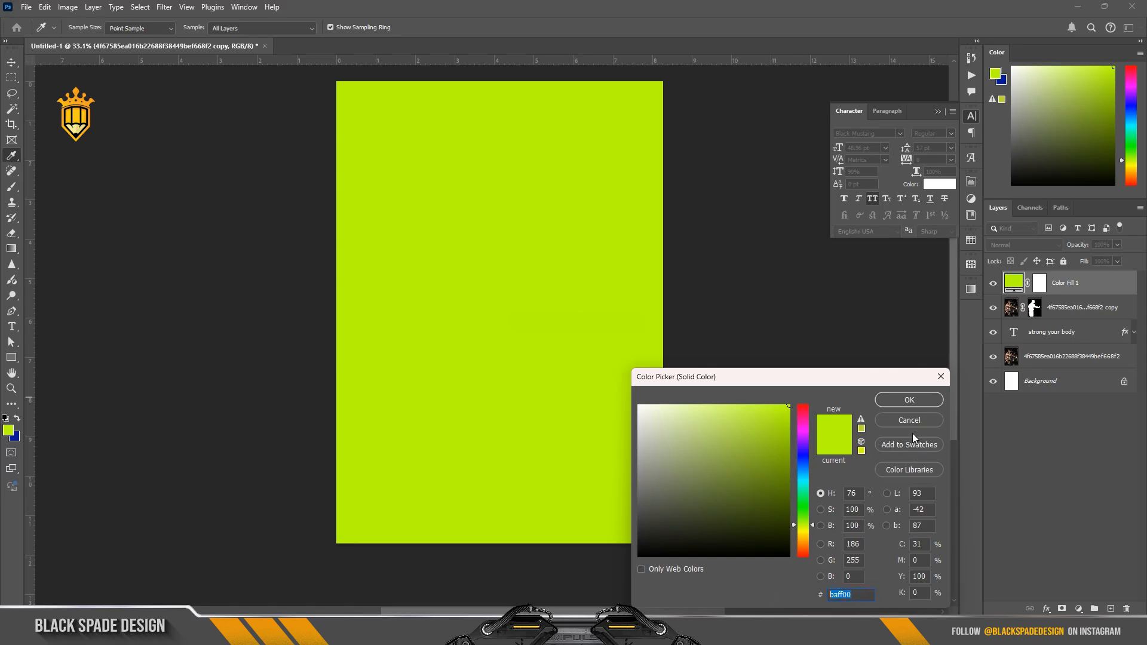
pyautogui.click(908, 400)
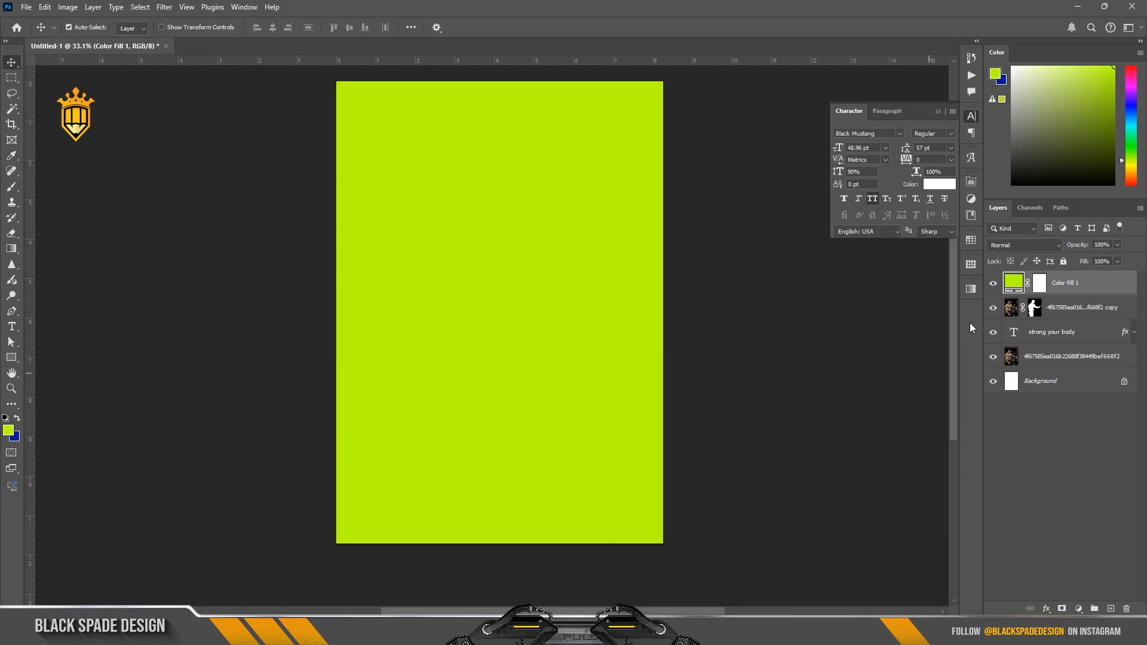
pyautogui.click(1010, 245)
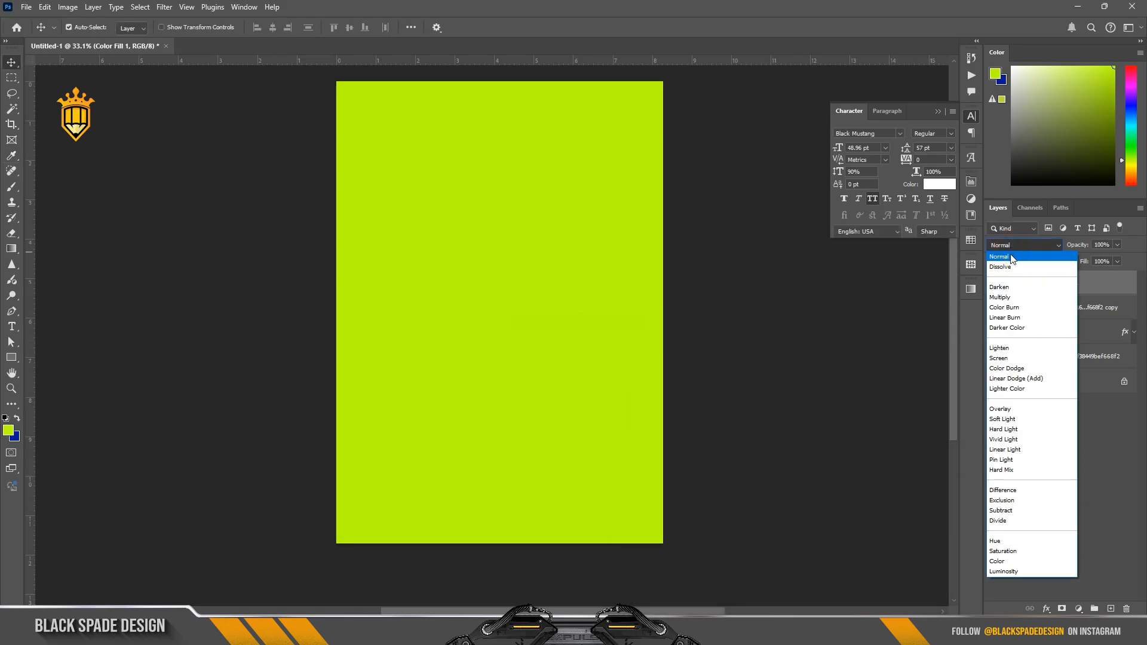
pyautogui.click(1009, 307)
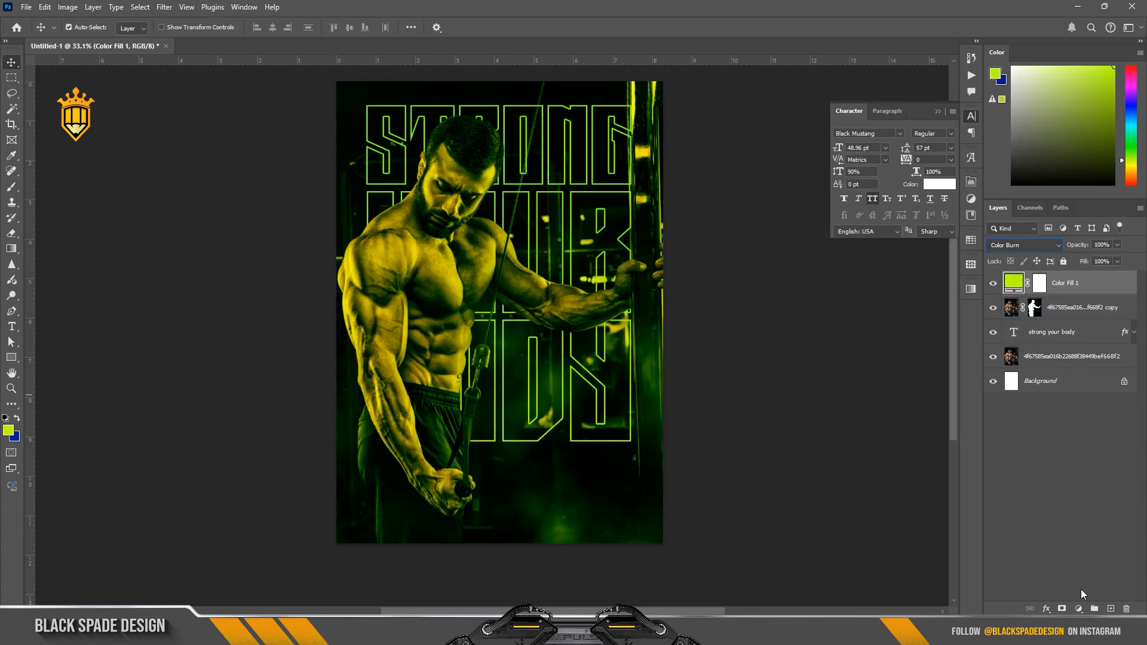
# Step: Invert the colour fill's mask to black and dab it with a soft white 500 px brush beside the man's head
pyautogui.click(1039, 288)
pyautogui.hotkey('ctrl', 'i')
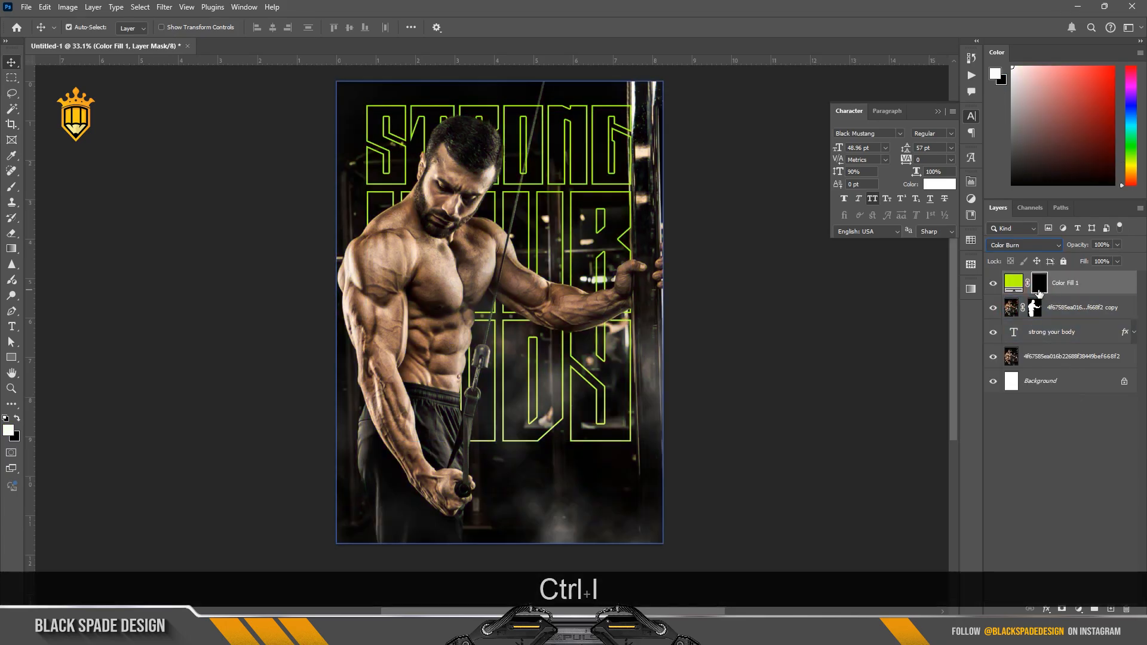
pyautogui.press('space')
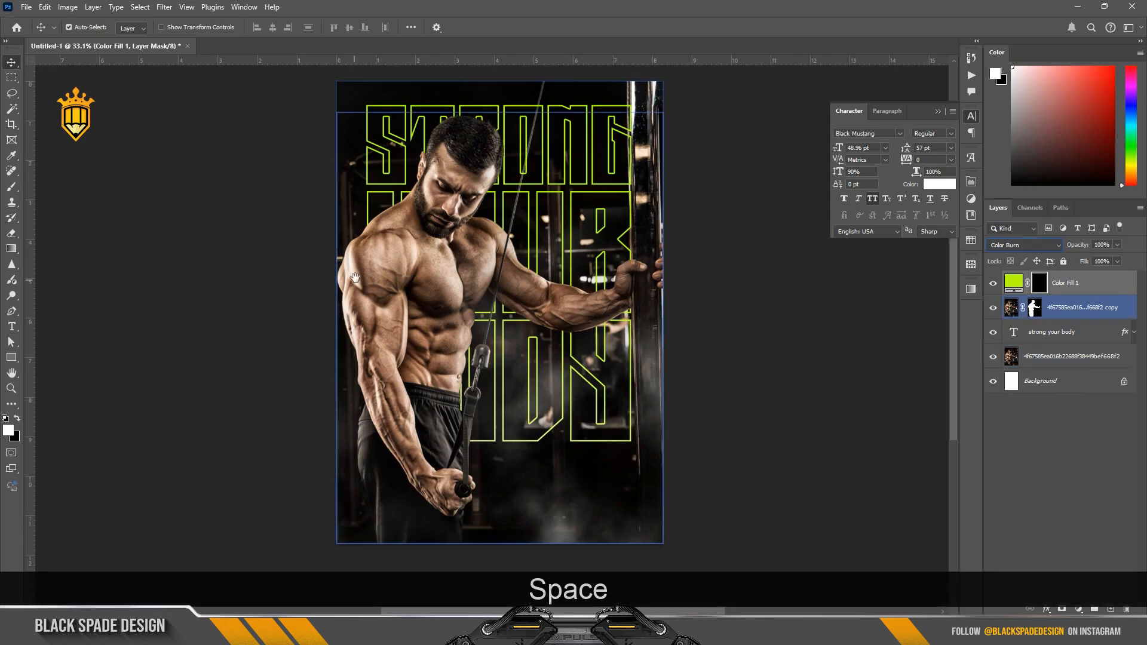
pyautogui.moveTo(359, 271); pyautogui.dragTo(396, 365)
pyautogui.scroll(5, 396, 365)
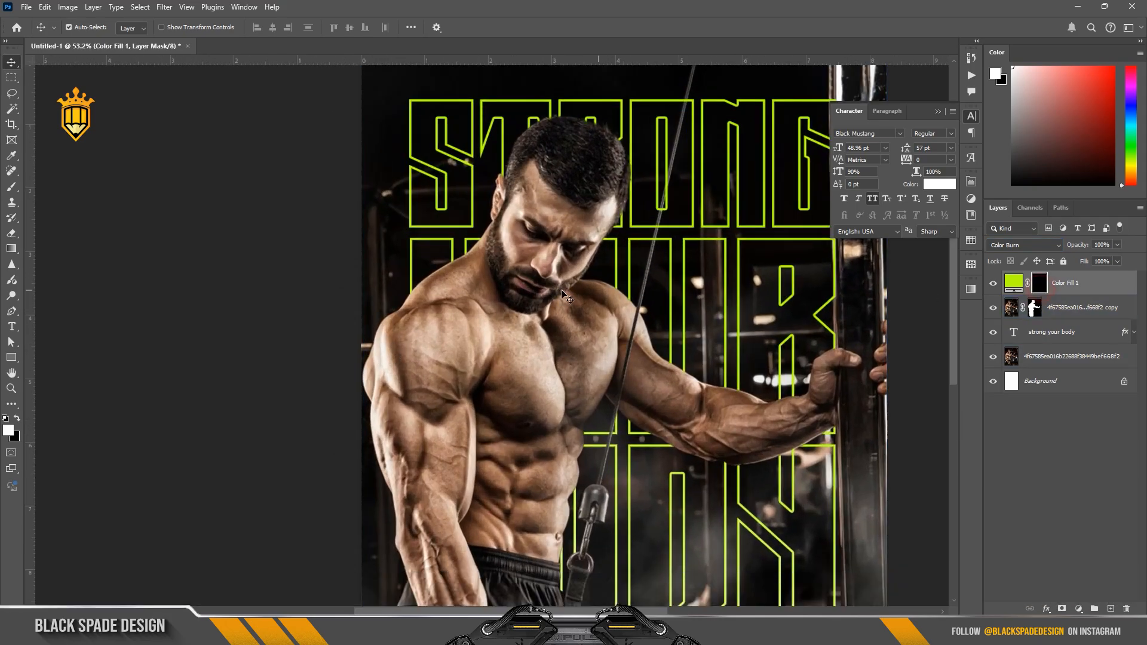
pyautogui.press('b')
pyautogui.press('[')
pyautogui.press('[')
pyautogui.press('[')
pyautogui.press('[')
pyautogui.press('[')
pyautogui.press('[')
pyautogui.press('[')
pyautogui.press('[')
pyautogui.press('[')
pyautogui.press('[')
pyautogui.press('[')
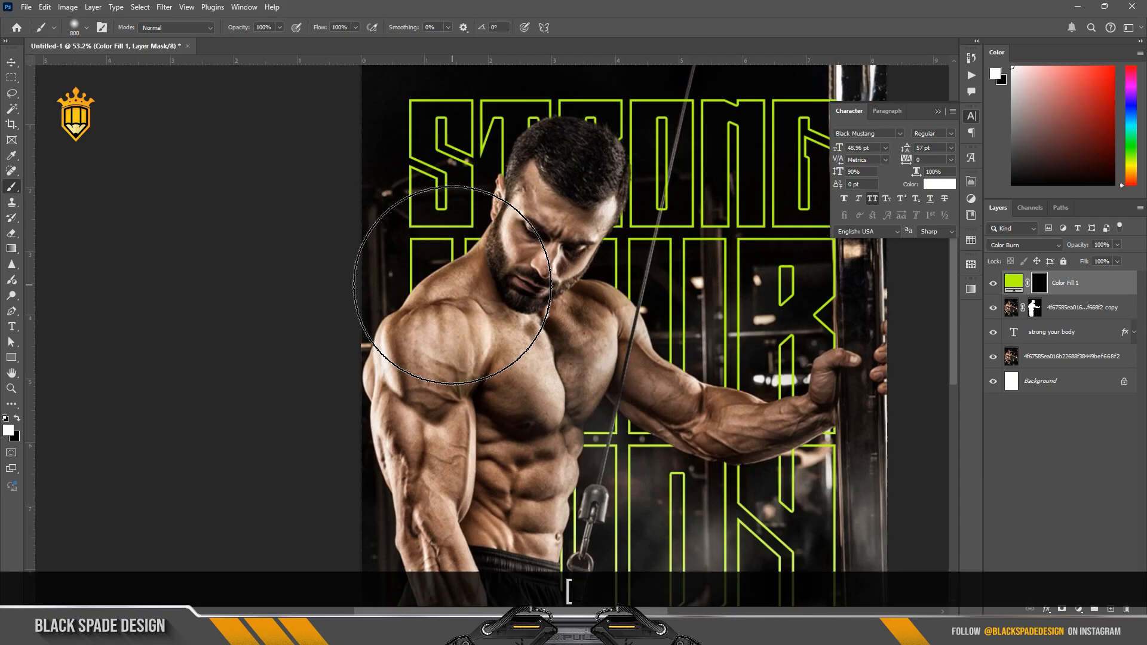
pyautogui.click(490, 140)
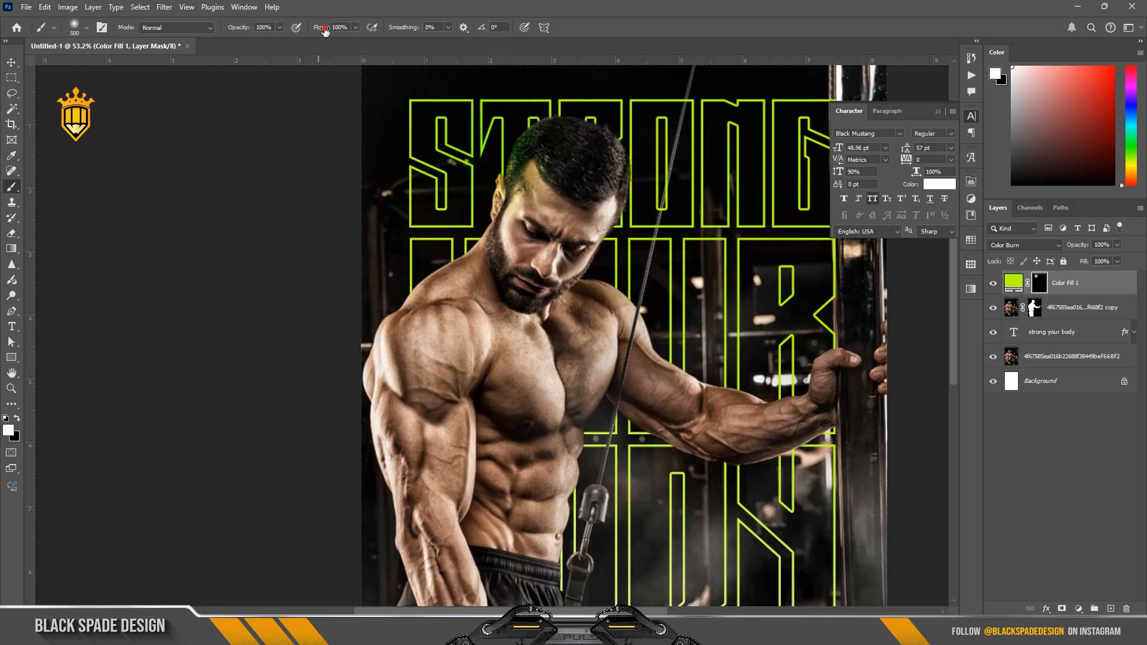
# Step: Set the brush flow to 77% and size to 700 px, and paint the green tint down the man's outer shoulder, arm and leg
pyautogui.moveTo(324, 31); pyautogui.dragTo(311, 32)
pyautogui.press(']')
pyautogui.press(']')
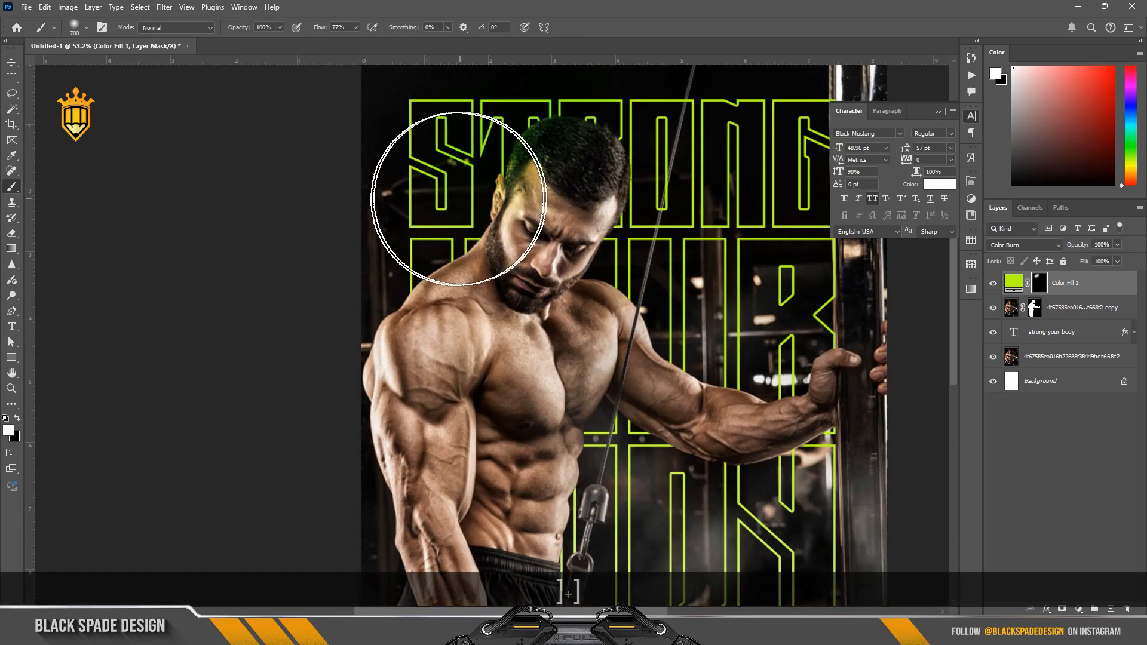
pyautogui.moveTo(458, 199)
pyautogui.mouseDown()
pyautogui.moveTo(362, 314)
pyautogui.moveTo(358, 400)
pyautogui.mouseUp()
pyautogui.moveTo(329, 451); pyautogui.dragTo(317, 295)
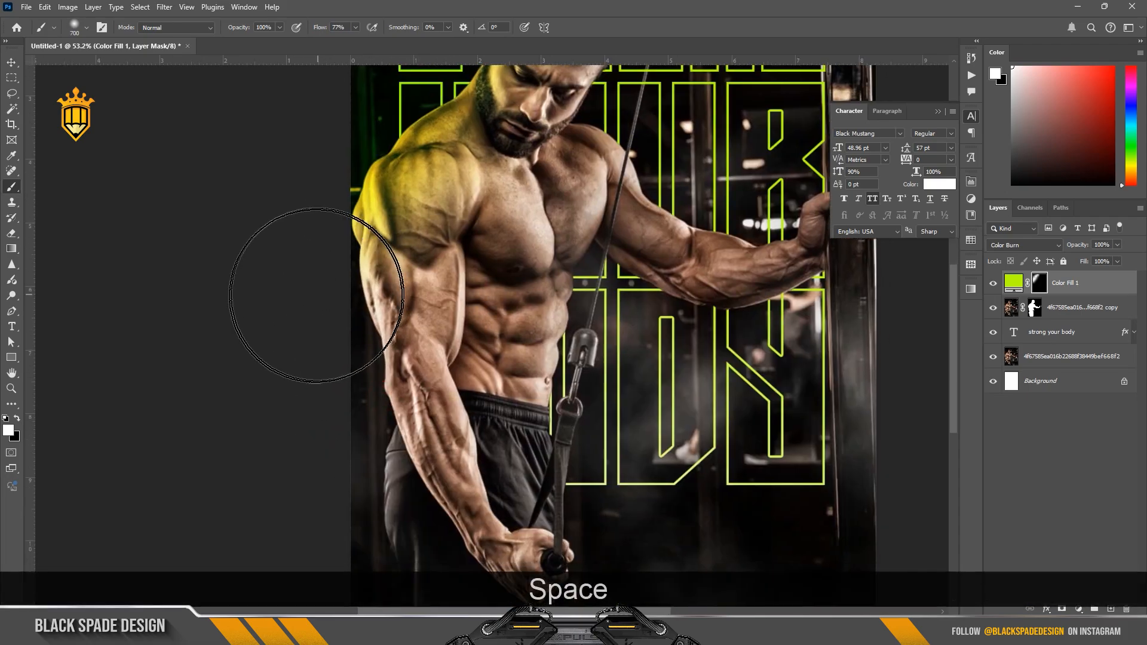
pyautogui.moveTo(332, 384); pyautogui.dragTo(353, 236)
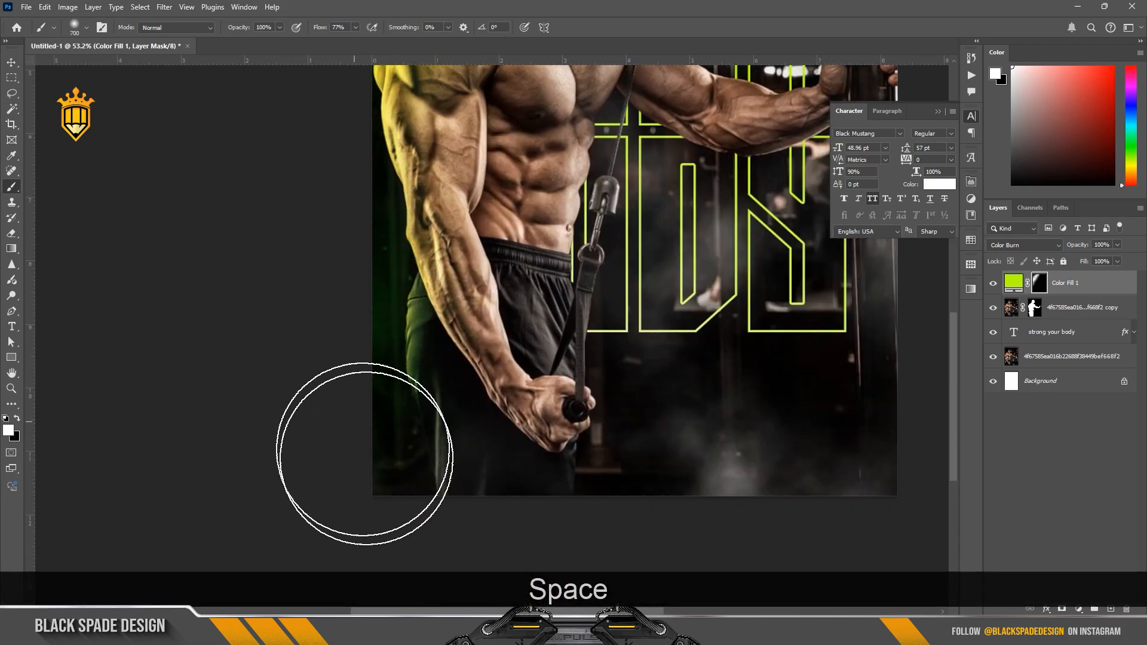
# Step: Try painting the green tint along the lower forearm and fist with a 175 px brush, and undo the stroke
pyautogui.scroll(-6, 432, 320)
pyautogui.moveTo(445, 280); pyautogui.dragTo(449, 350)
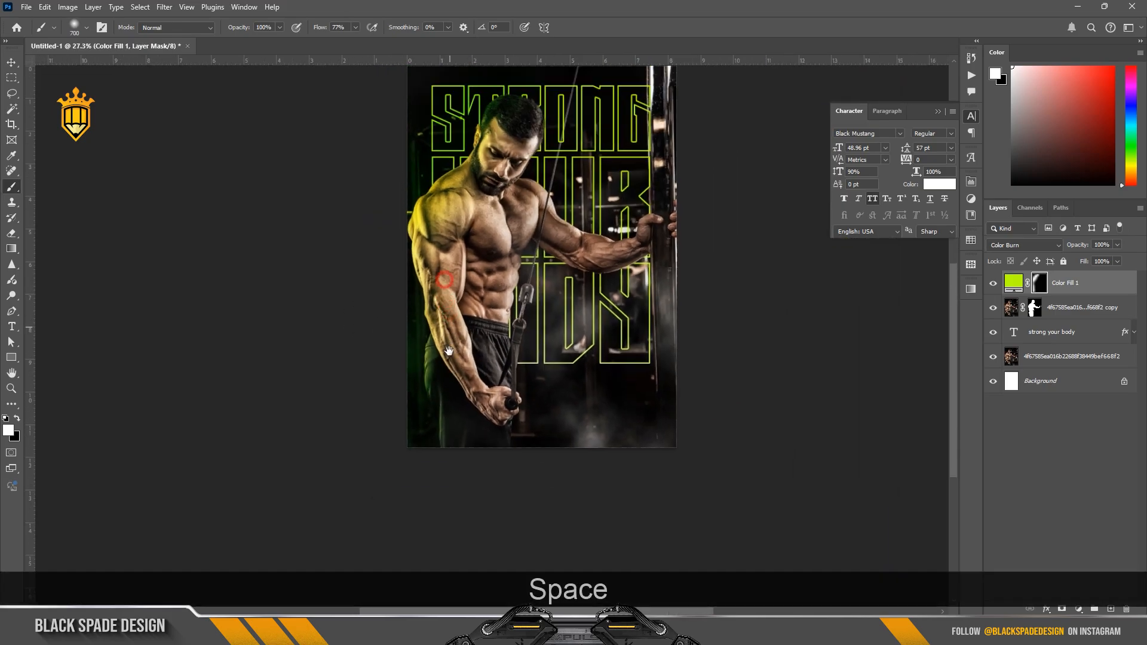
pyautogui.scroll(3, 412, 333)
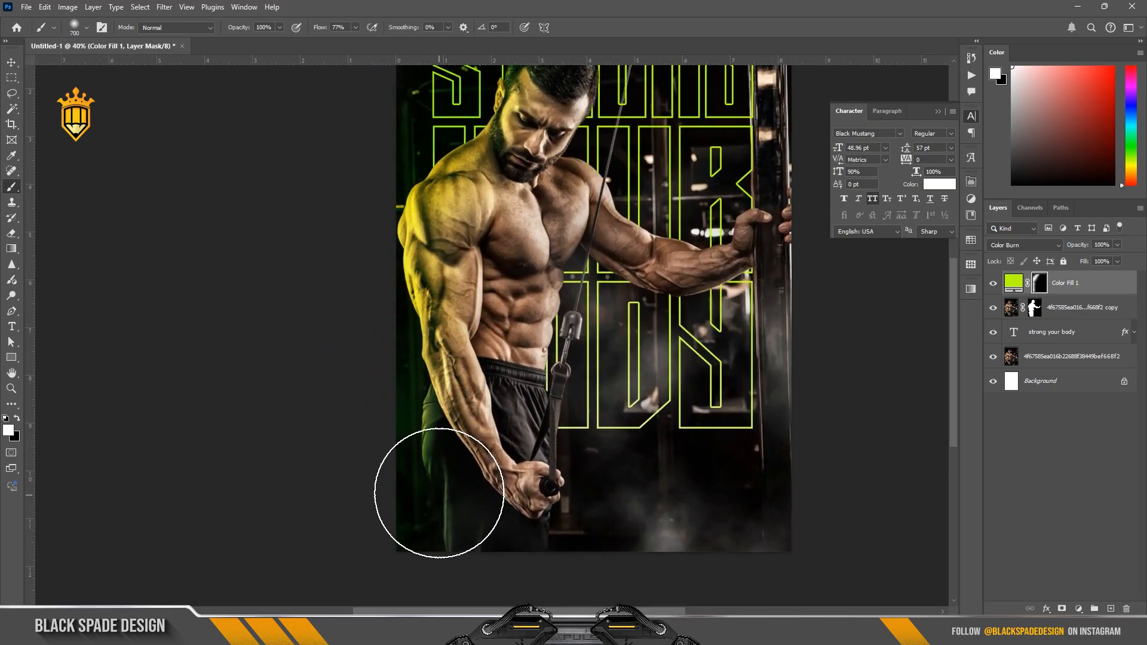
pyautogui.scroll(3, 439, 493)
pyautogui.press('[')
pyautogui.press('[')
pyautogui.press('[')
pyautogui.press('[')
pyautogui.press('[')
pyautogui.press('[')
pyautogui.press('[')
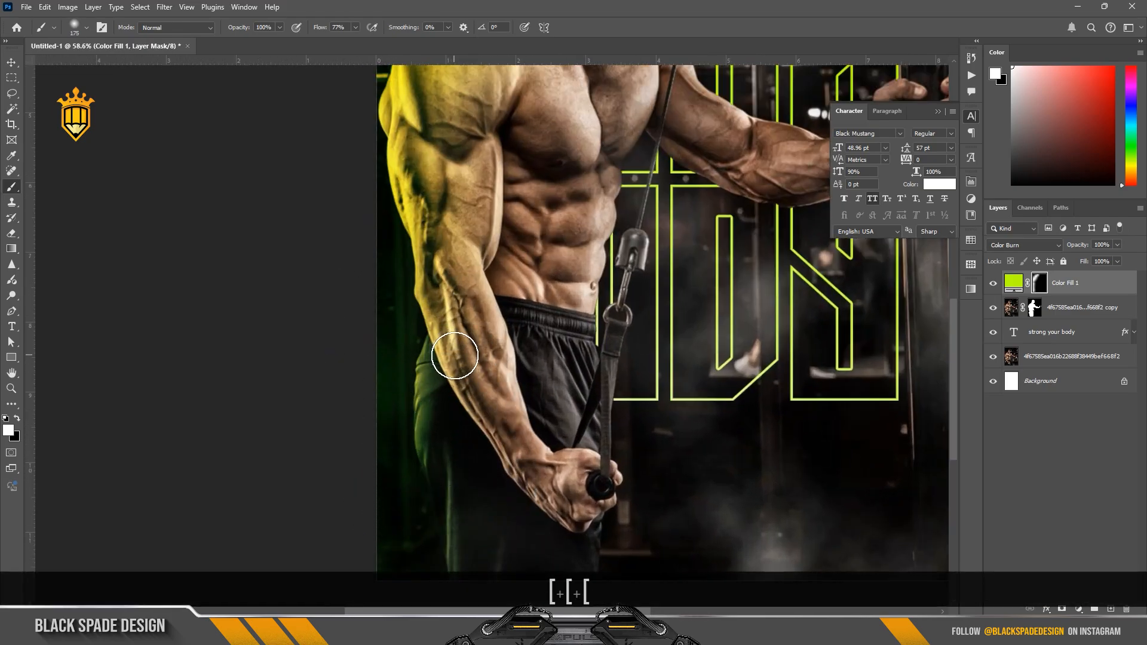
pyautogui.moveTo(452, 393); pyautogui.dragTo(458, 402)
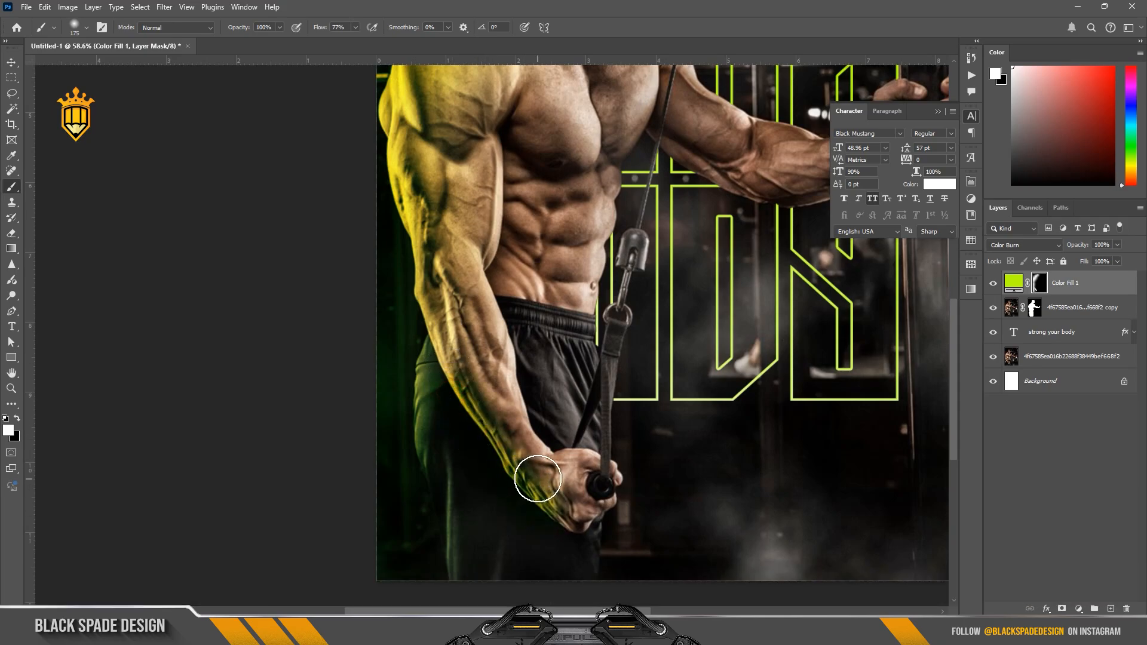
pyautogui.hotkey('ctrl', 'z')
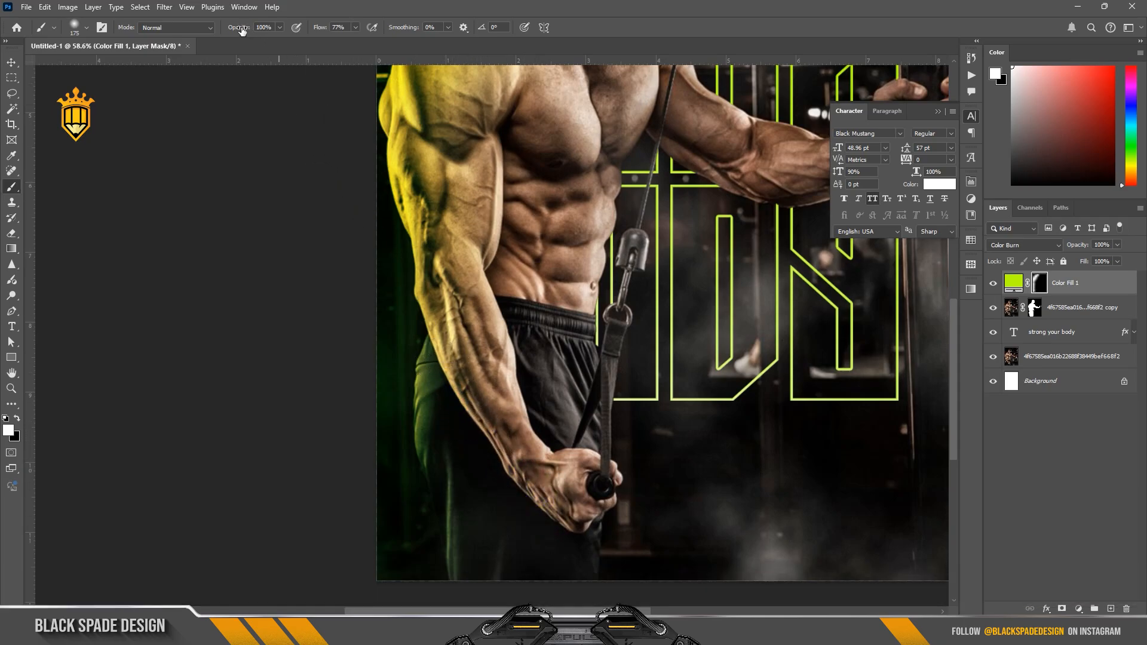
# Step: Reduce the brush opacity to 61%, enlarge the brush, and paint a softer green tint along the outer forearm and fist
pyautogui.press(']')
pyautogui.press(']')
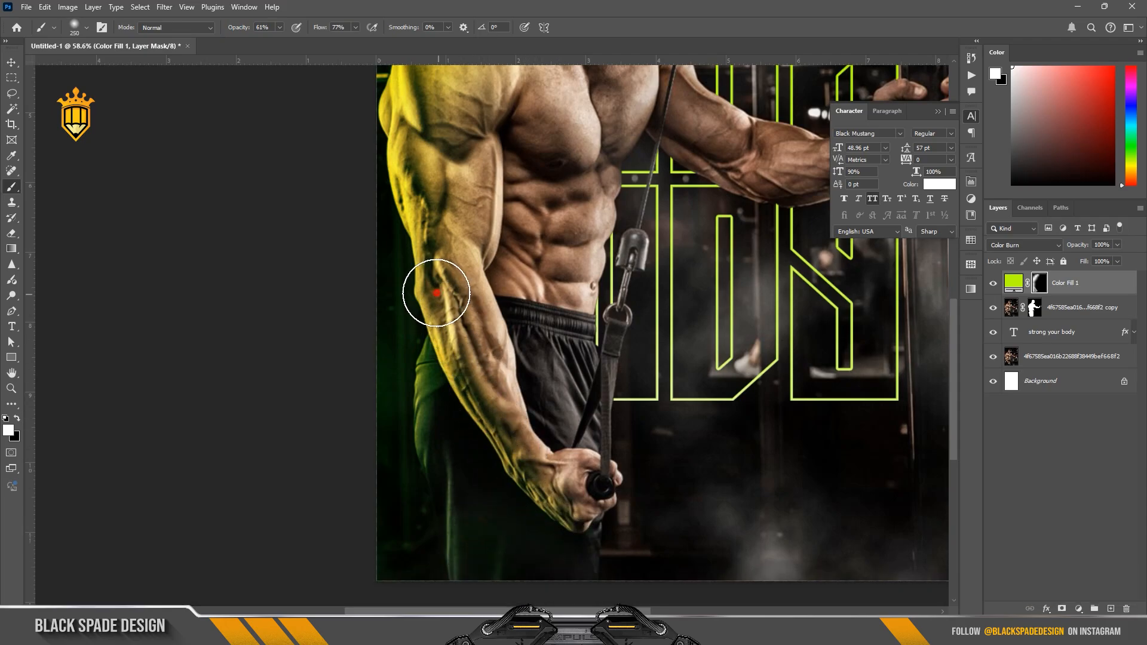
pyautogui.scroll(-2, 421, 343)
pyautogui.press('space')
pyautogui.moveTo(473, 233); pyautogui.dragTo(448, 441)
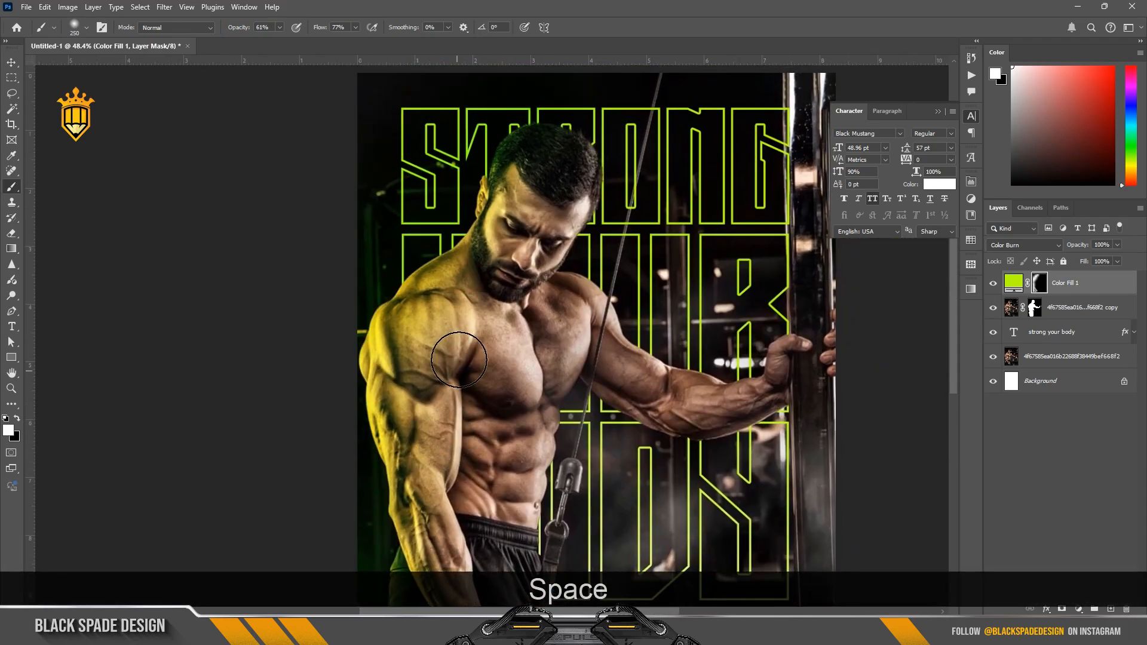
# Step: Lower the brush opacity to 40% and paint the green tint onto the man's nose with a small 50 to 60 px brush
pyautogui.scroll(4, 474, 255)
pyautogui.press('[')
pyautogui.scroll(1, 556, 209)
pyautogui.press('[')
pyautogui.press('[')
pyautogui.press('[')
pyautogui.press('[')
pyautogui.press('[')
pyautogui.press('[')
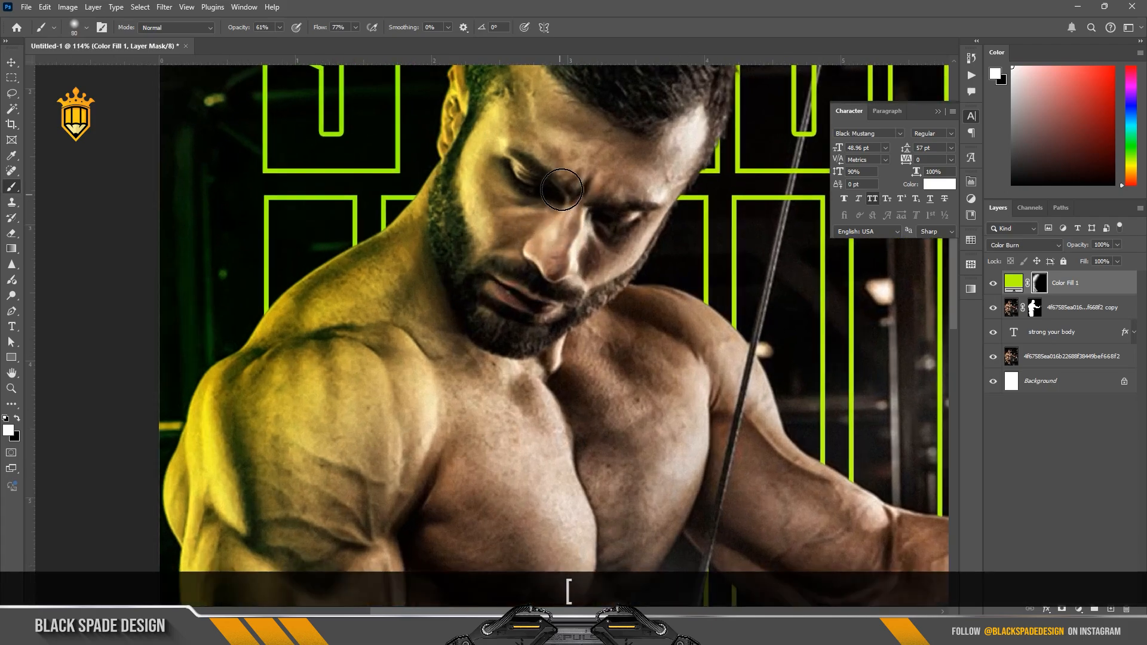
pyautogui.moveTo(238, 27); pyautogui.dragTo(225, 33)
pyautogui.press('[')
pyautogui.press('[')
pyautogui.press('[')
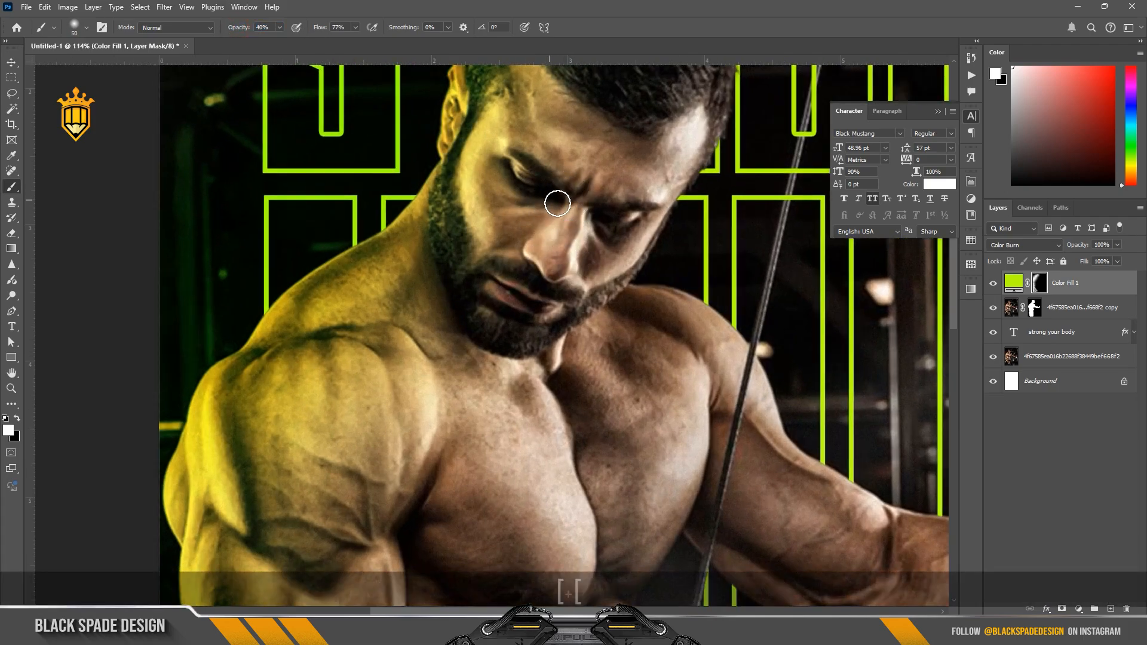
pyautogui.moveTo(571, 203); pyautogui.dragTo(565, 222)
pyautogui.press(']')
pyautogui.press(']')
pyautogui.click(540, 269)
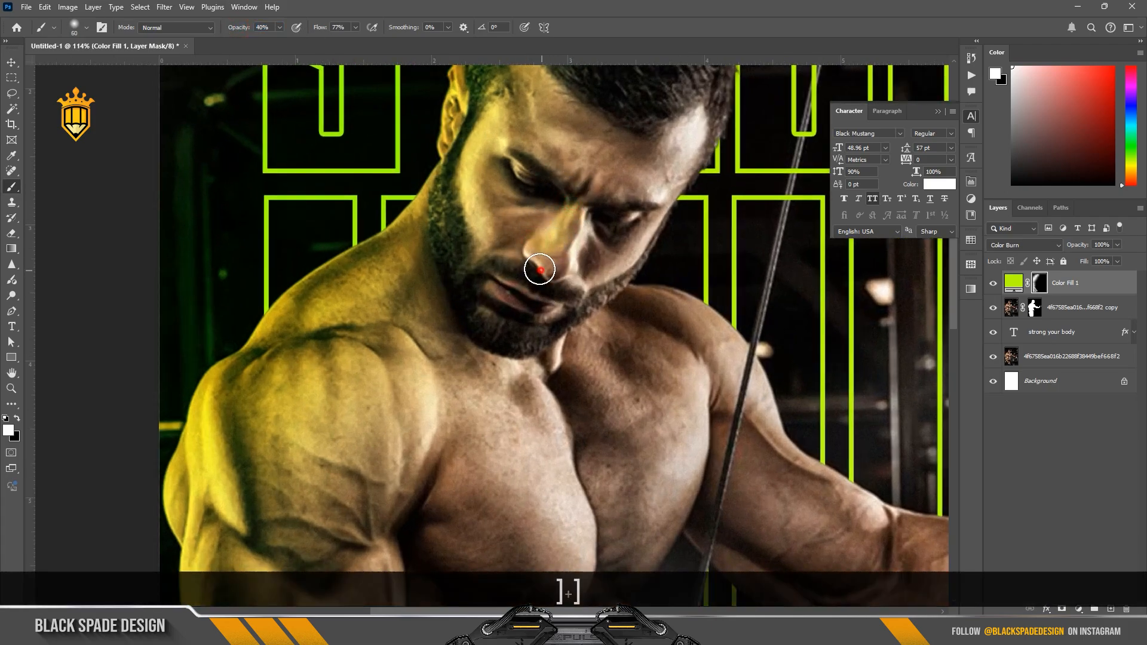
# Step: Enlarge the brush to 100 px and paint the green tint over the man's brow and forehead
pyautogui.press(']')
pyautogui.press(']')
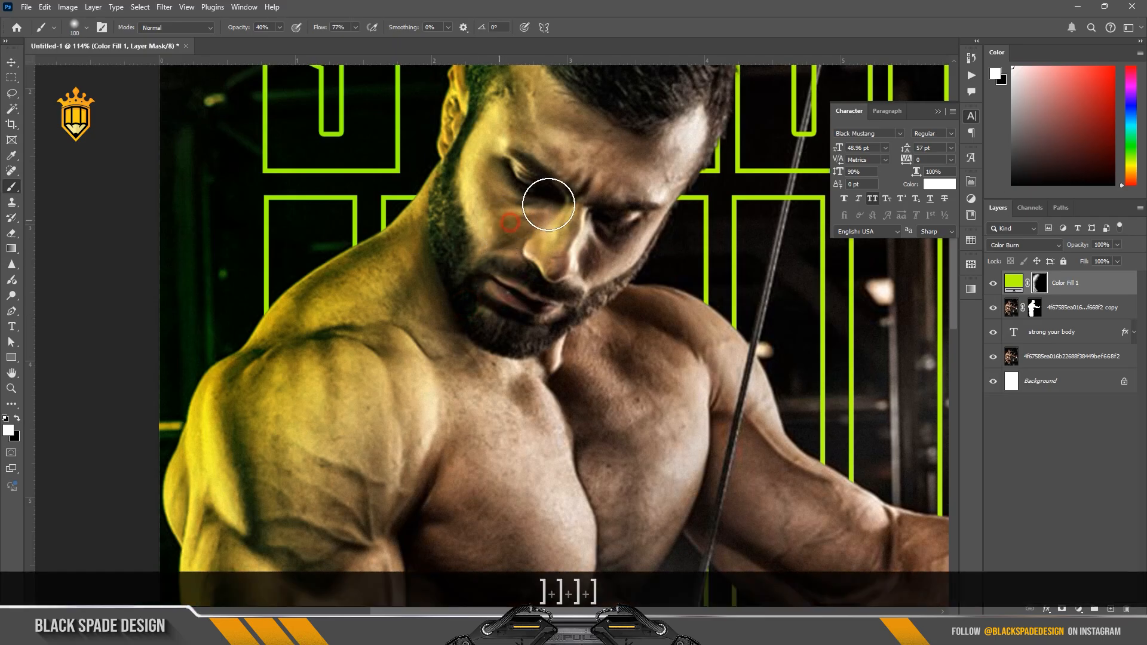
pyautogui.click(578, 158)
pyautogui.moveTo(600, 117); pyautogui.dragTo(530, 138)
pyautogui.scroll(-1, 598, 169)
pyautogui.press('space')
pyautogui.moveTo(602, 166); pyautogui.dragTo(631, 260)
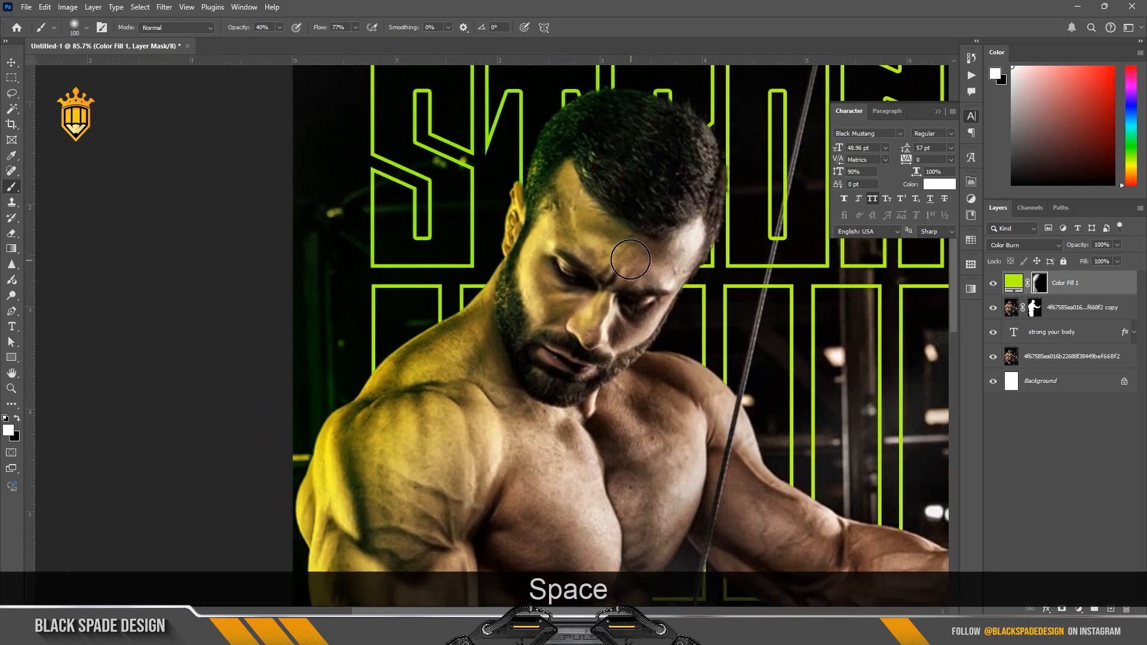
# Step: Soften the green tint on the man's face by painting the mask black with a 300 px brush at 12% opacity
pyautogui.scroll(-1, 630, 258)
pyautogui.press(']')
pyautogui.press(']')
pyautogui.press(']')
pyautogui.press(']')
pyautogui.press(']')
pyautogui.press(']')
pyautogui.press(']')
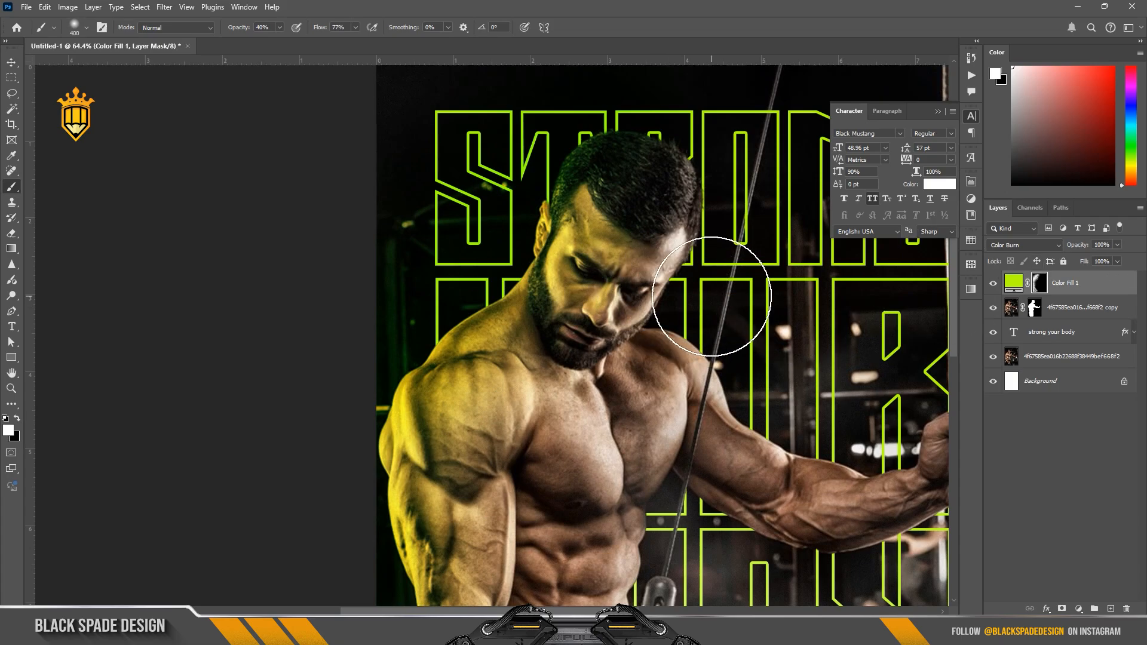
pyautogui.press('x')
pyautogui.moveTo(245, 33); pyautogui.dragTo(222, 33)
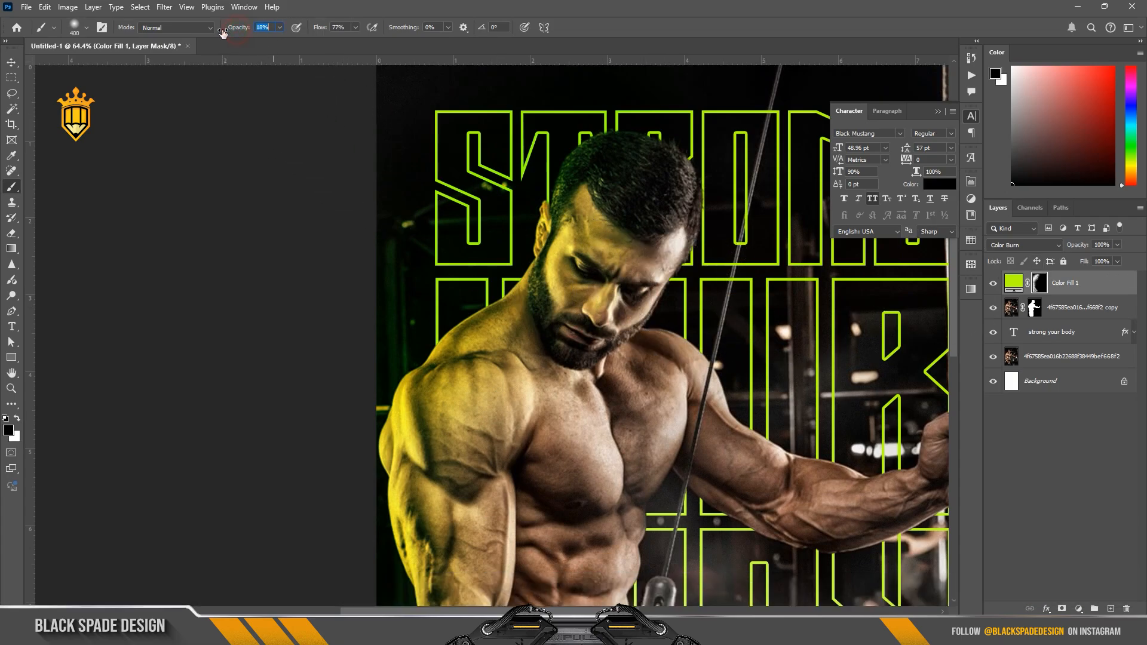
pyautogui.press('[')
pyautogui.press('[')
pyautogui.press('[')
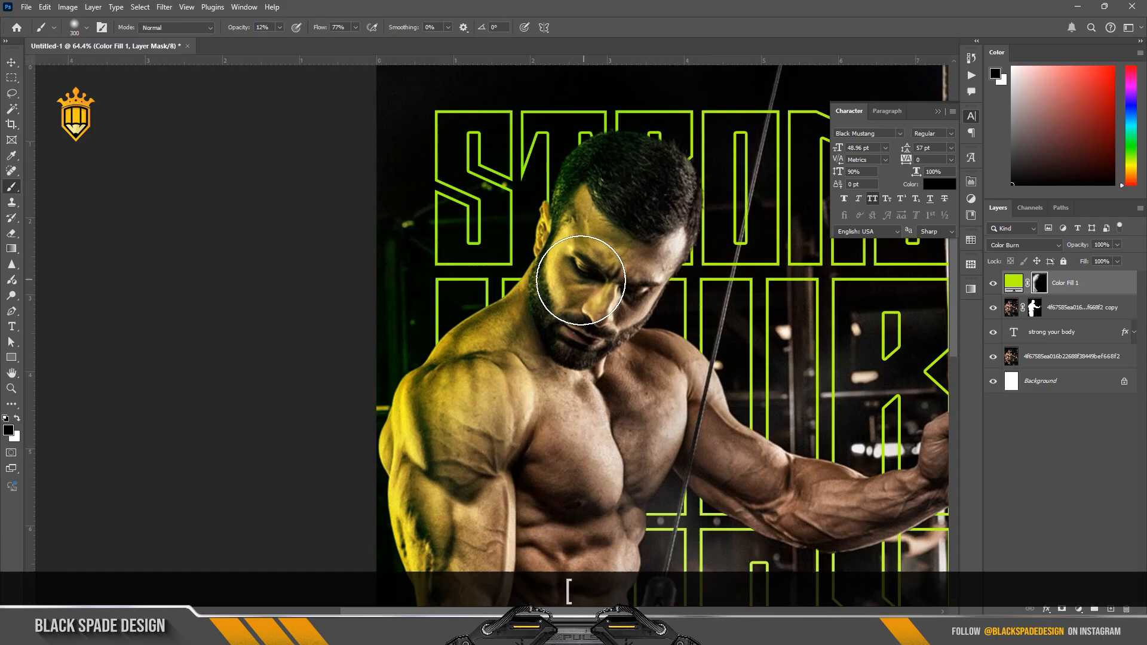
pyautogui.moveTo(606, 239); pyautogui.dragTo(573, 268)
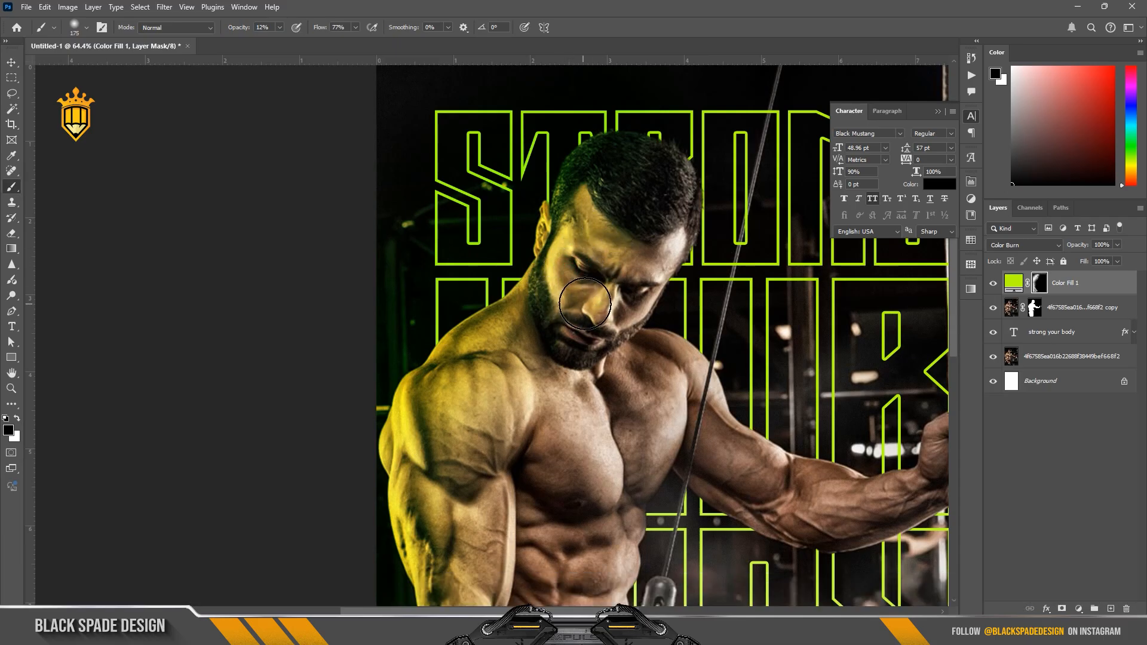
# Step: Examine the green edge lighting on the man's face and body against the whole poster
pyautogui.scroll(-3, 583, 328)
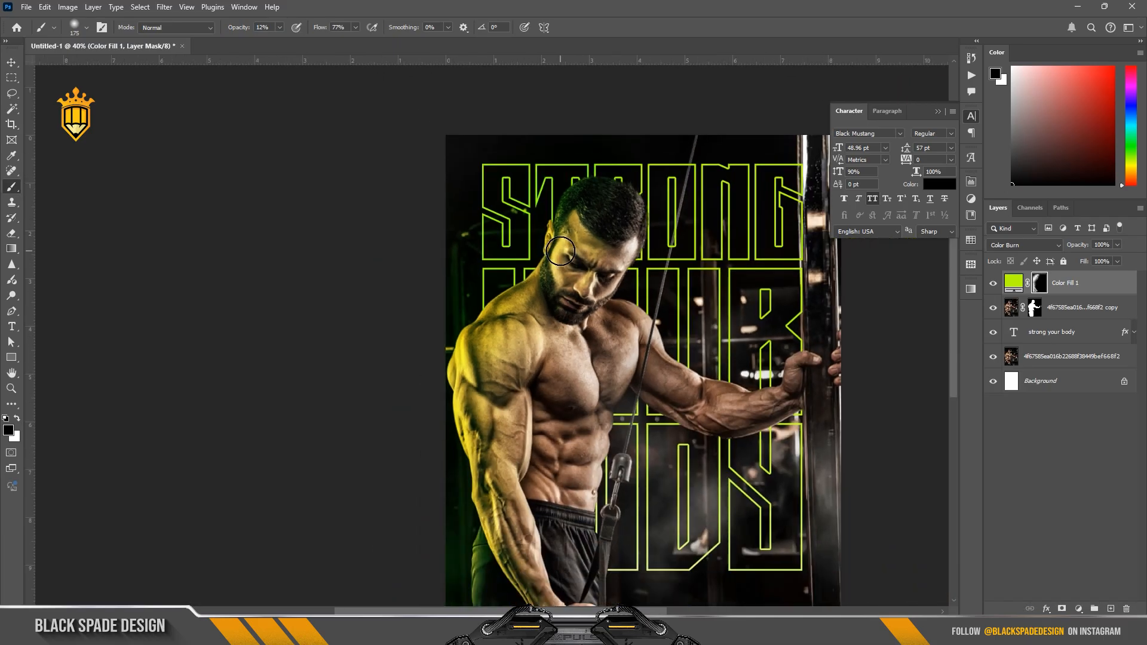
pyautogui.scroll(-2, 560, 251)
pyautogui.scroll(3, 561, 251)
pyautogui.press(']')
pyautogui.press(']')
pyautogui.press(']')
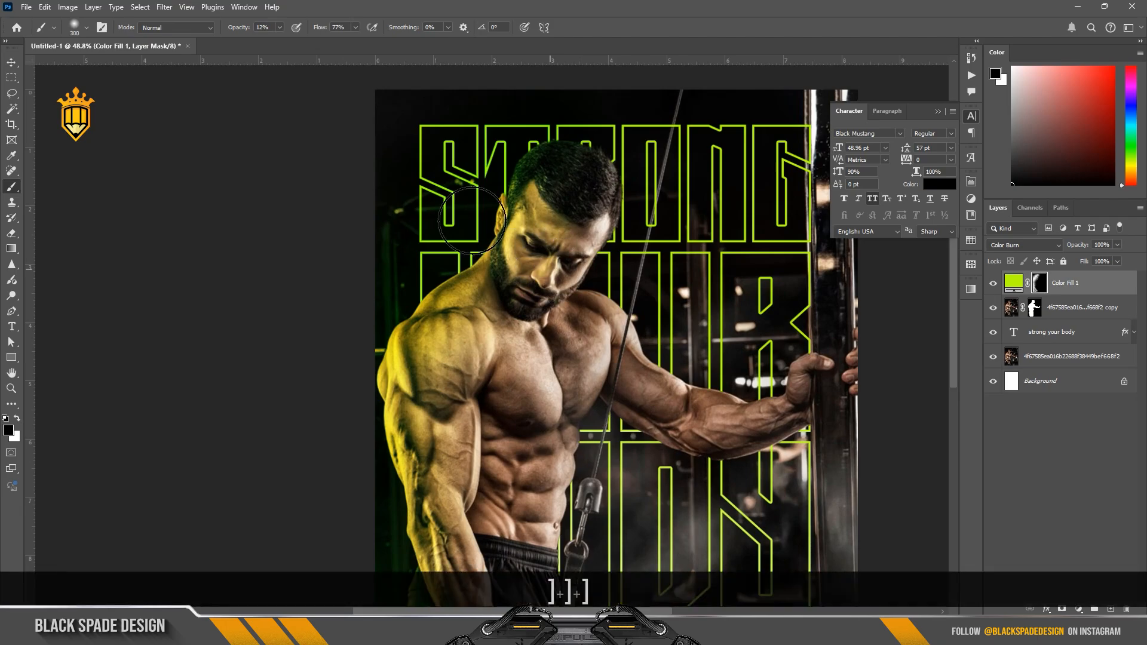
pyautogui.scroll(-2, 553, 247)
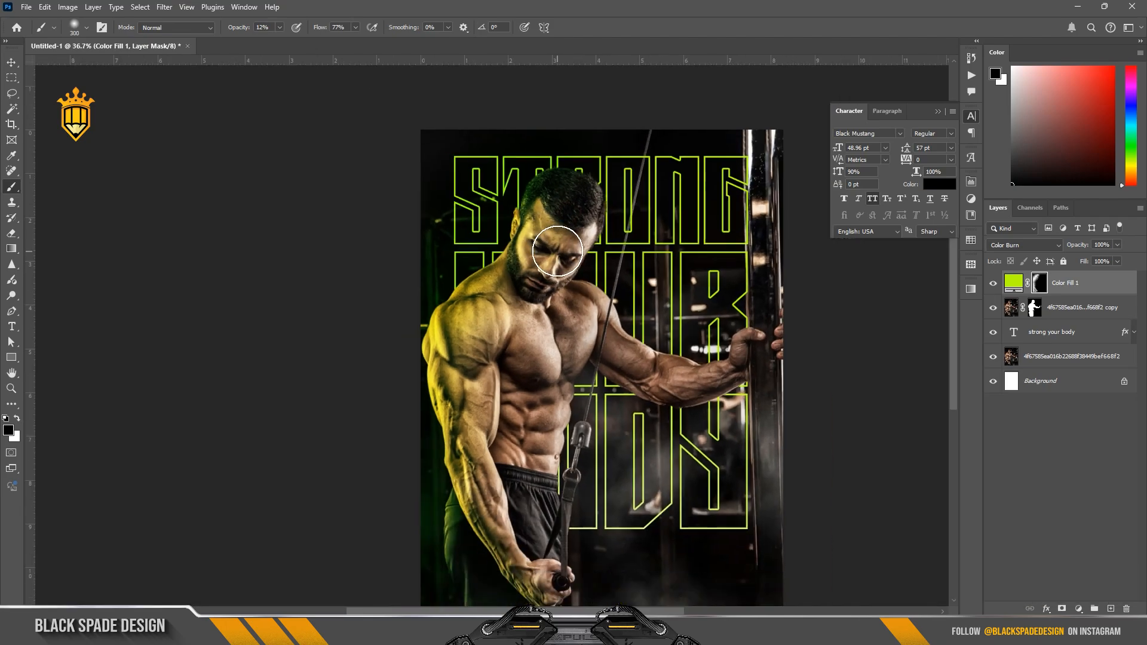
pyautogui.scroll(-3, 558, 250)
pyautogui.press('space')
pyautogui.moveTo(582, 347); pyautogui.dragTo(569, 326)
pyautogui.press('v')
pyautogui.click(583, 338)
pyautogui.click(555, 313)
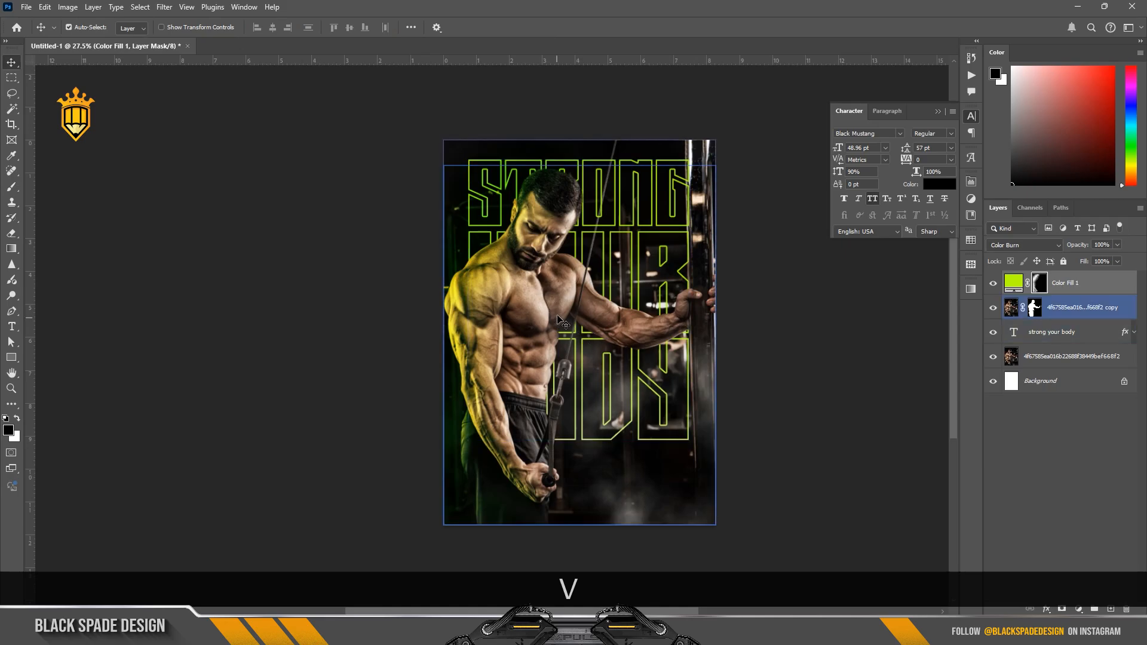
pyautogui.scroll(1, 540, 317)
pyautogui.scroll(1, 539, 312)
pyautogui.press('space')
pyautogui.moveTo(539, 312); pyautogui.dragTo(501, 287)
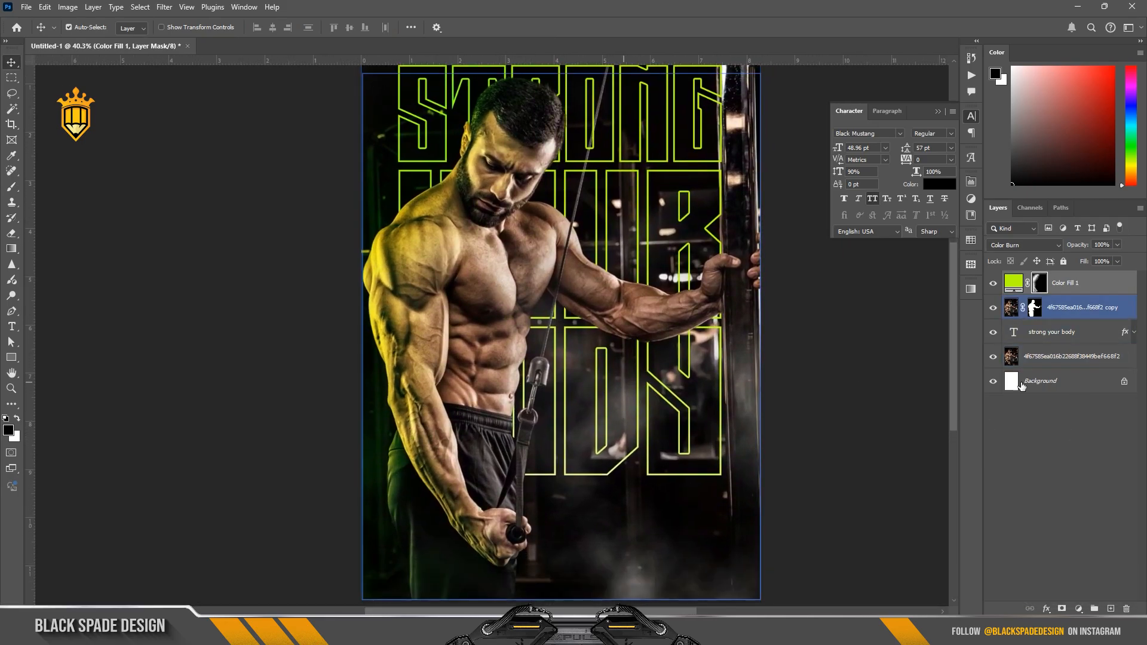
# Step: Draw a rectangle about 2061 by 452 px across the poster, directly above the text layer, and fill it with lime green
pyautogui.click(1056, 333)
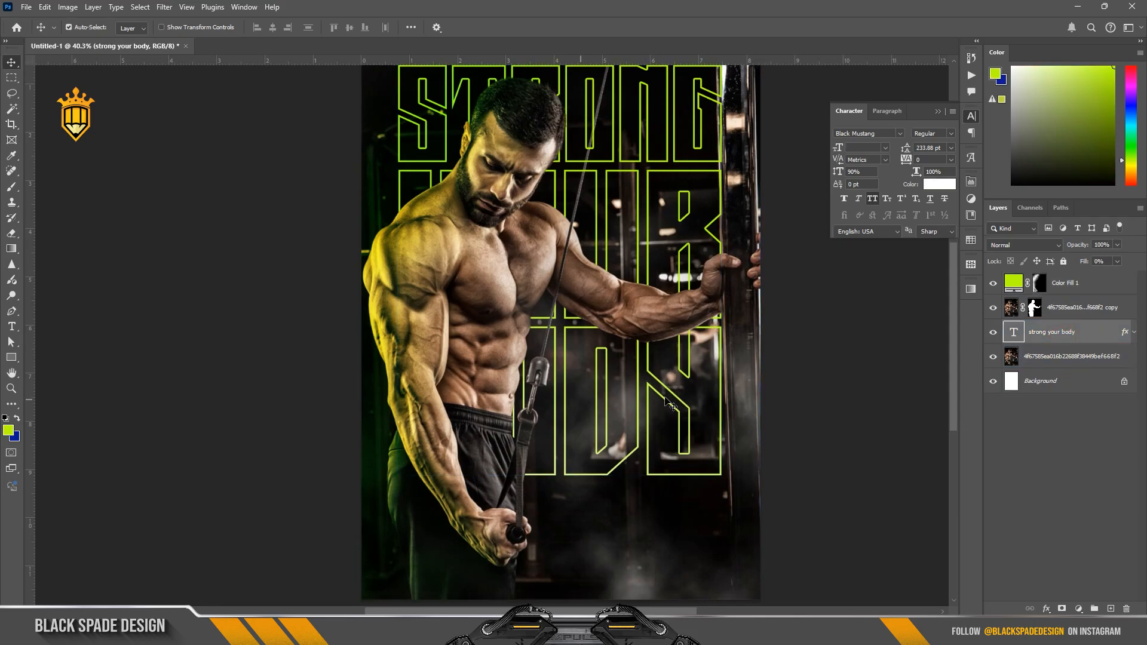
pyautogui.click(11, 358)
pyautogui.hotkey('ctrl', '-')
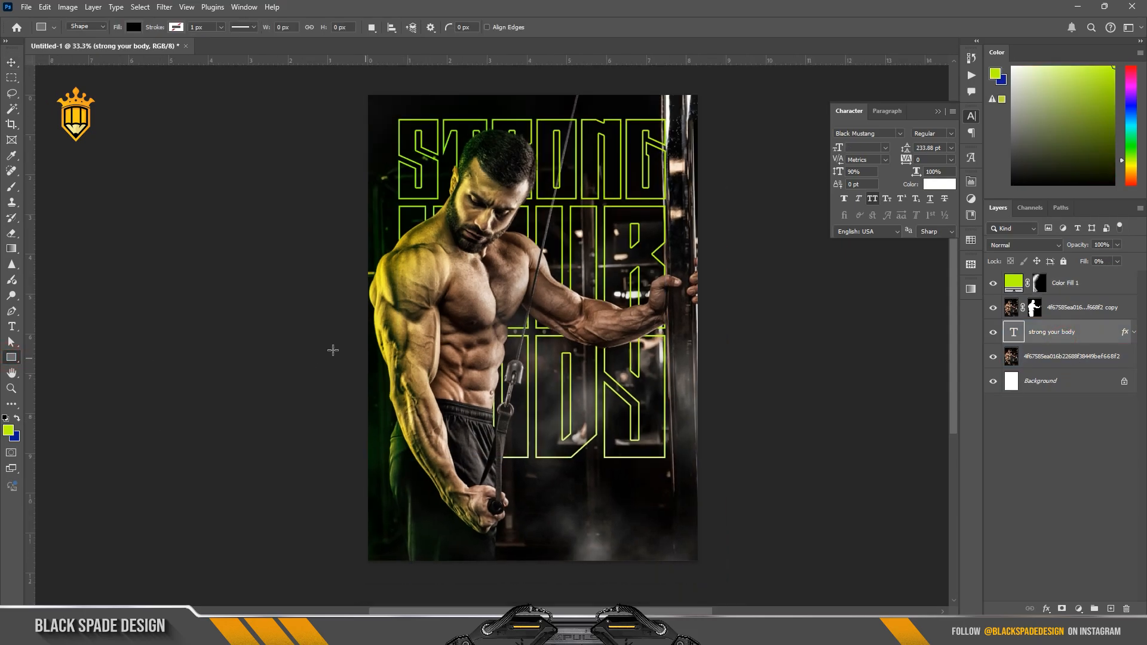
pyautogui.moveTo(323, 346); pyautogui.dragTo(733, 434)
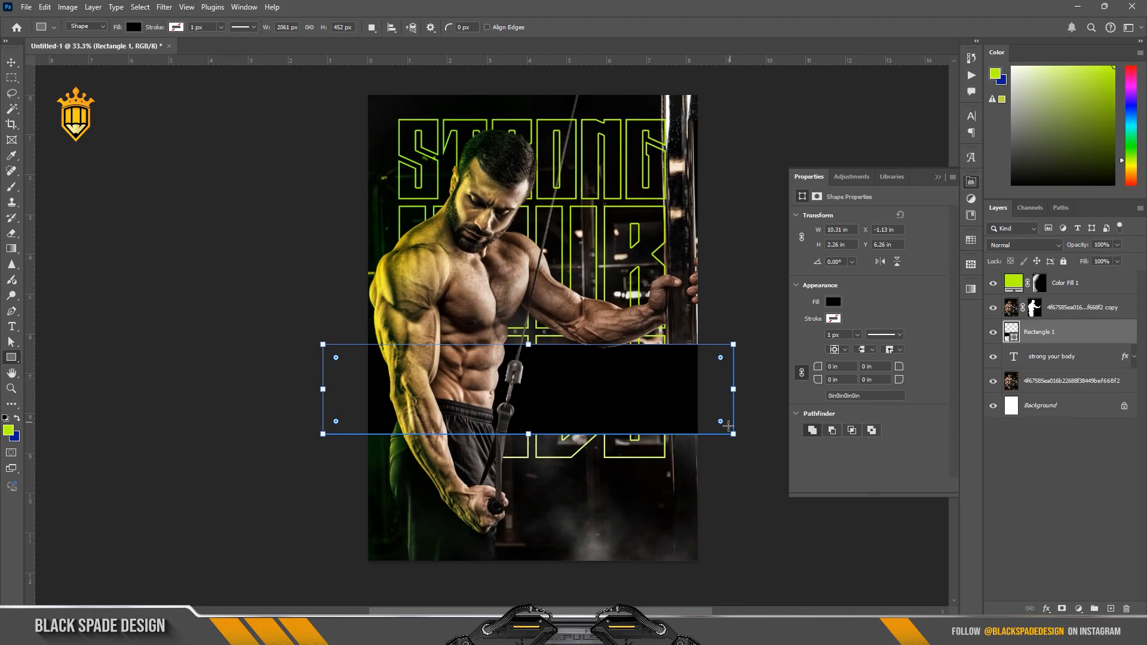
pyautogui.click(834, 303)
pyautogui.click(826, 364)
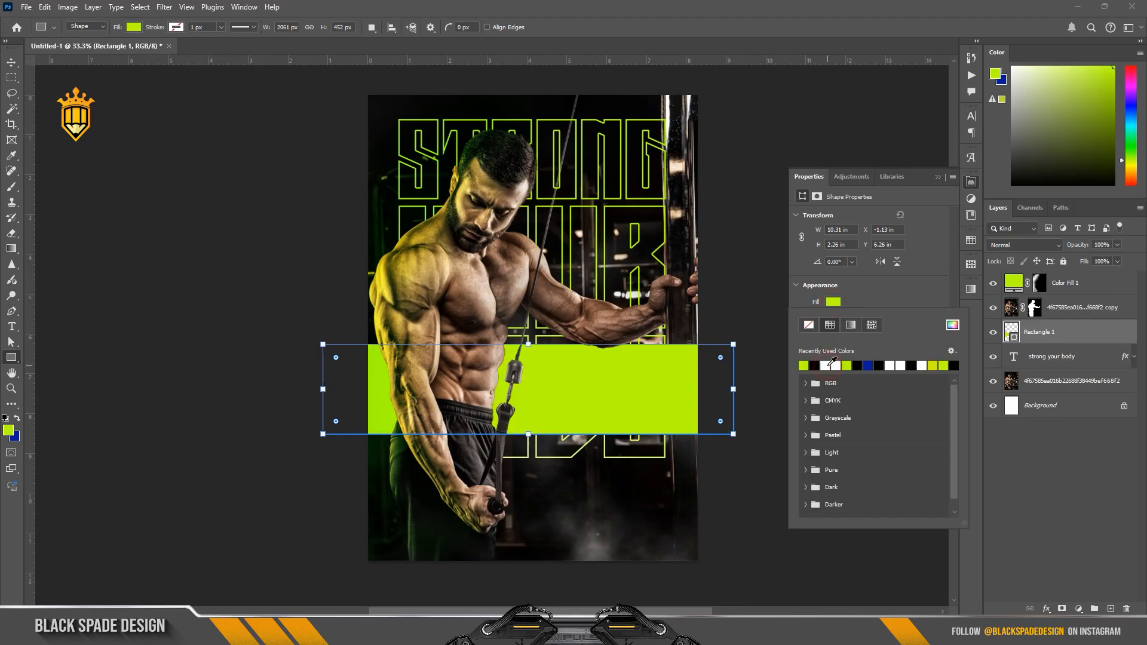
pyautogui.click(743, 340)
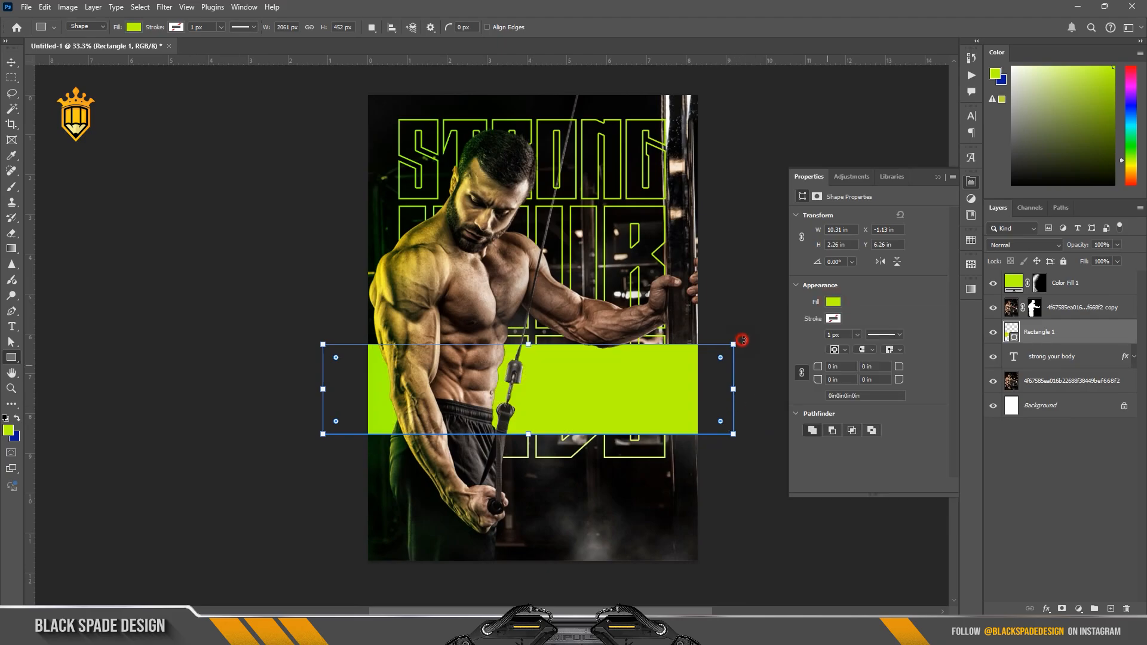
# Step: Rotate the lime rectangle about 18° clockwise, stretch it to about 2521 by 482 px, and place it lower across the poster
pyautogui.moveTo(739, 338); pyautogui.dragTo(747, 411)
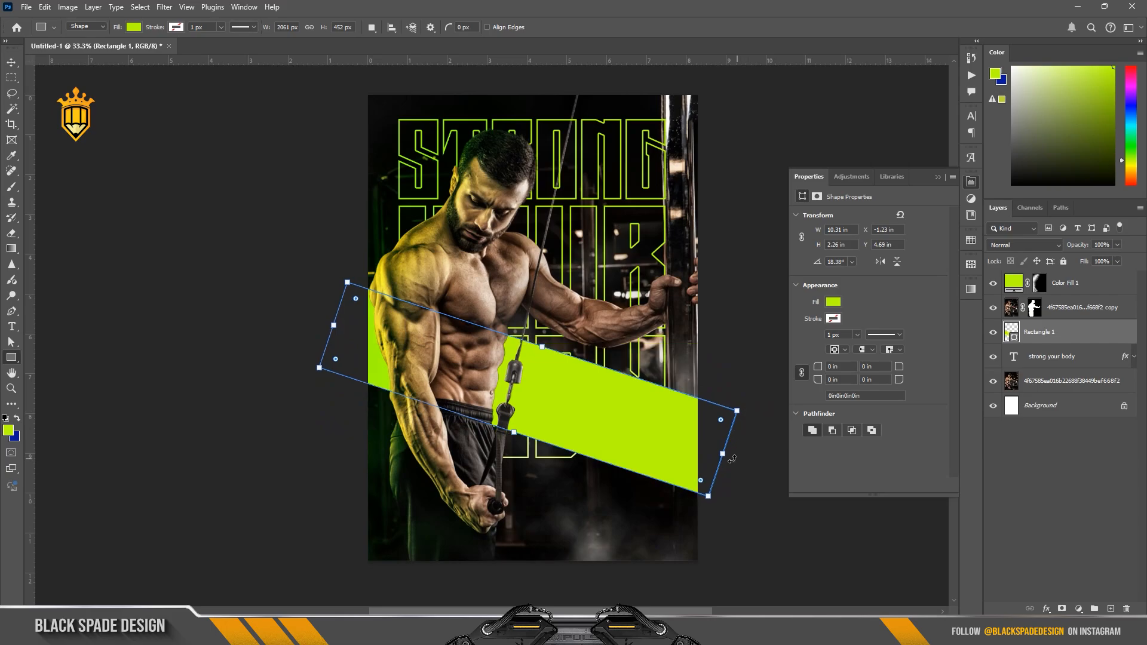
pyautogui.moveTo(723, 454); pyautogui.dragTo(797, 505)
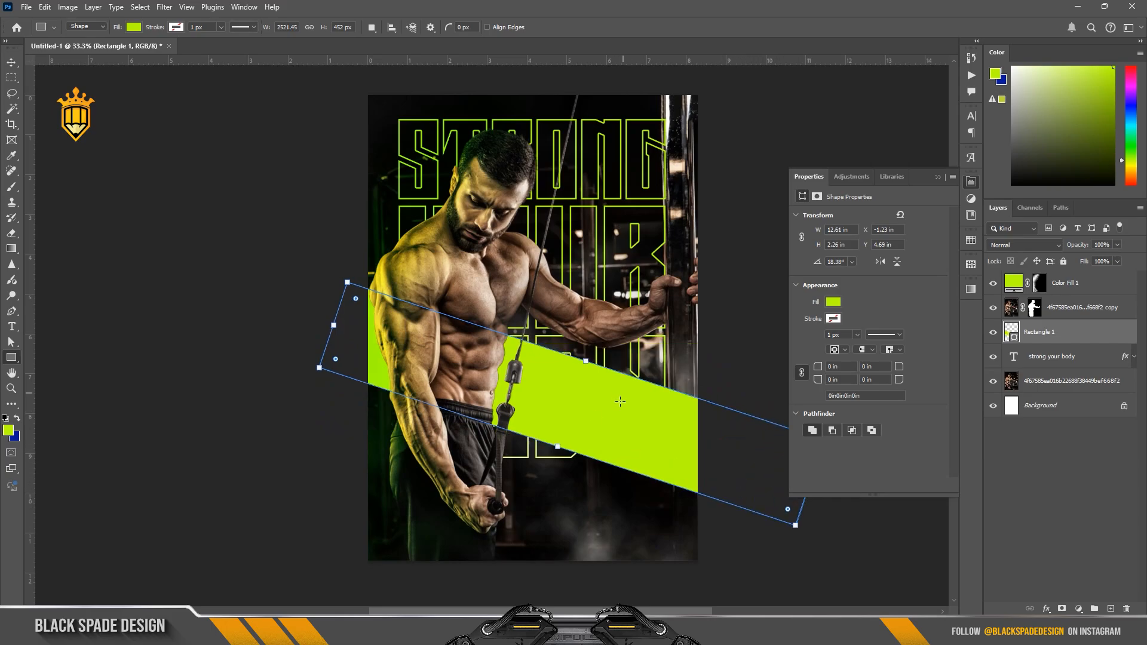
pyautogui.moveTo(556, 446); pyautogui.dragTo(555, 453)
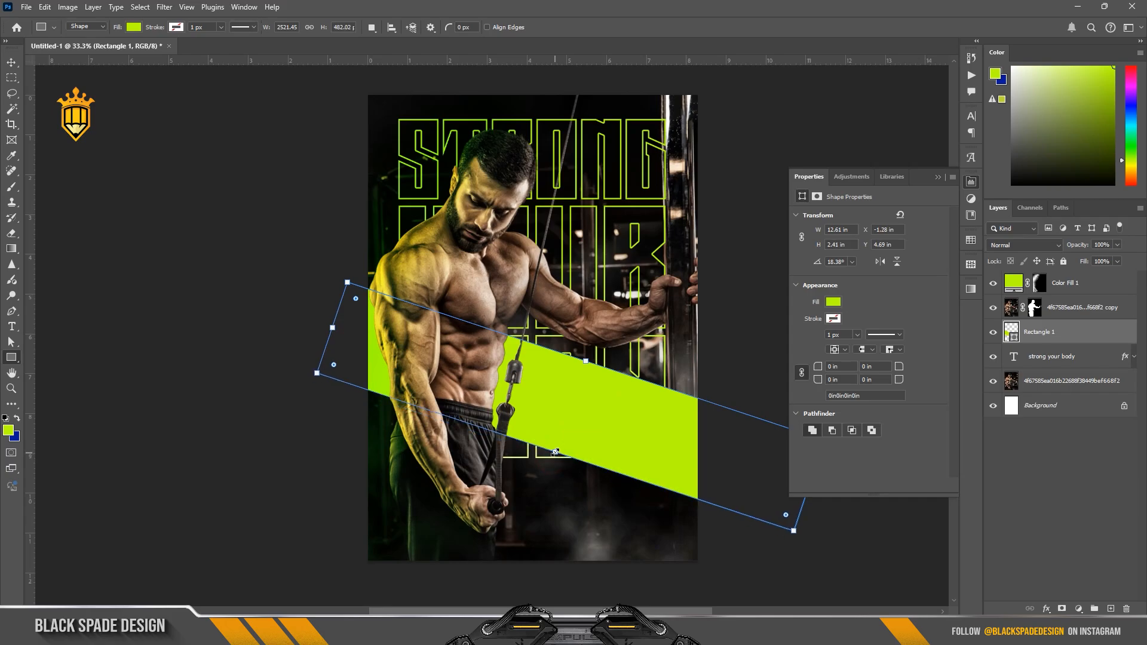
pyautogui.press('v')
pyautogui.moveTo(621, 429); pyautogui.dragTo(607, 470)
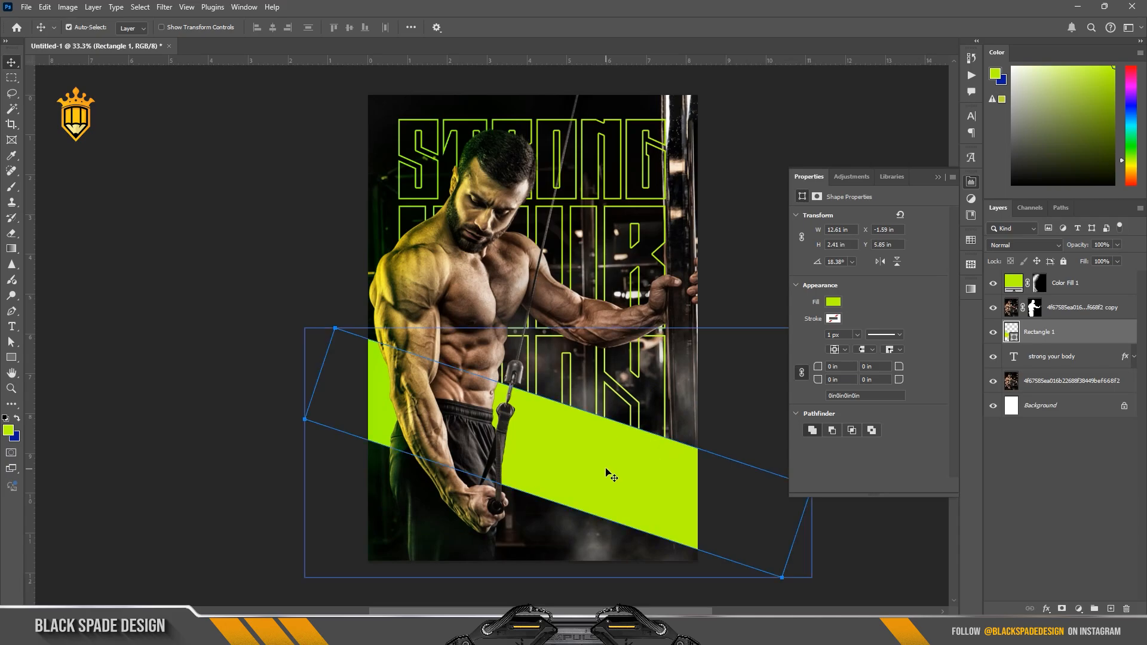
# Step: Add a layer mask to the lime band and fade out its right end with a soft 1400 px black brush at 100% opacity and flow
pyautogui.scroll(1, 589, 471)
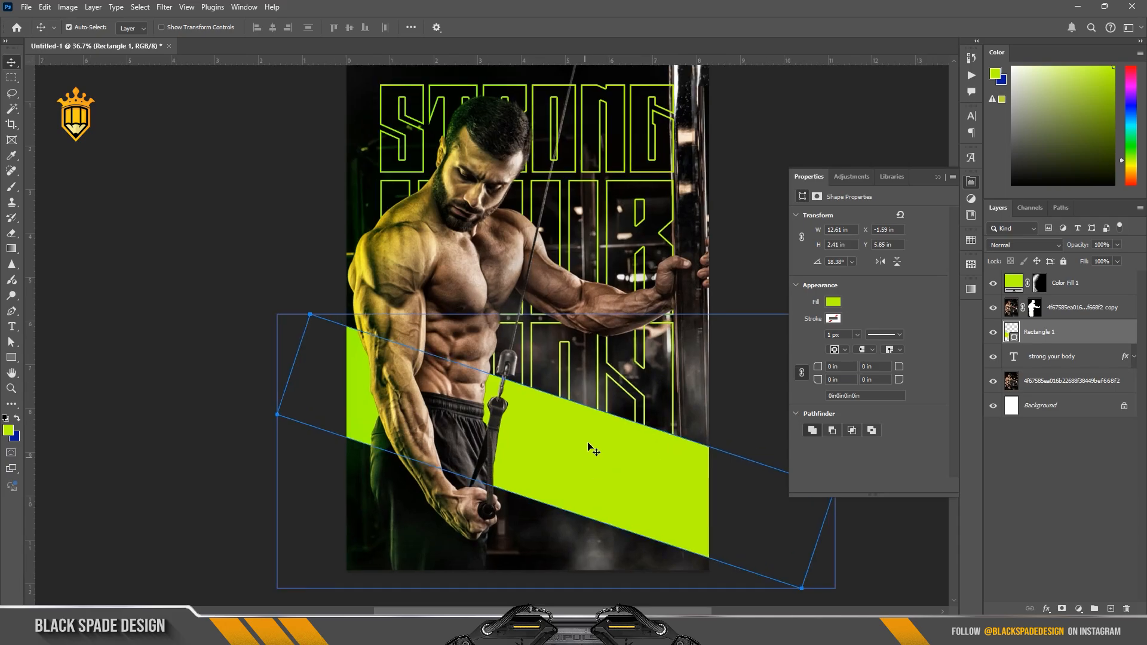
pyautogui.click(1062, 609)
pyautogui.press('b')
pyautogui.scroll(-3, 699, 445)
pyautogui.press(']')
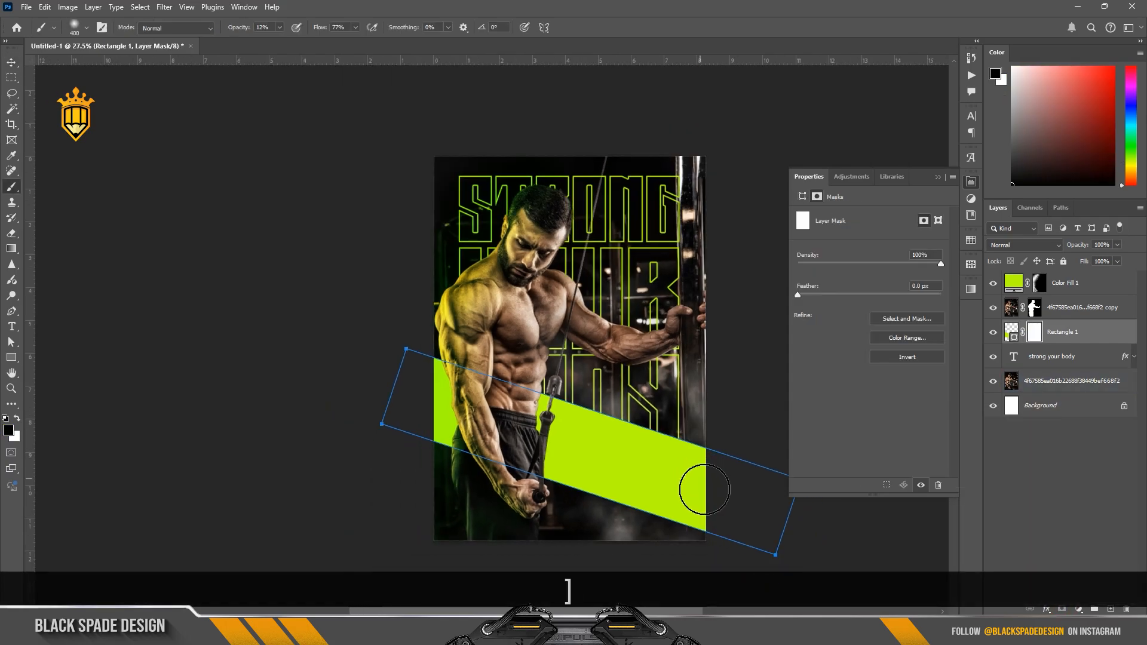
pyautogui.press(']')
pyautogui.press(']')
pyautogui.press(']')
pyautogui.press(']')
pyautogui.press(']')
pyautogui.press(']')
pyautogui.press(']')
pyautogui.press(']')
pyautogui.press(']')
pyautogui.press(']')
pyautogui.click(693, 513)
pyautogui.moveTo(235, 28)
pyautogui.mouseDown()
pyautogui.moveTo(371, 36)
pyautogui.moveTo(337, 27)
pyautogui.mouseUp()
pyautogui.click(748, 515)
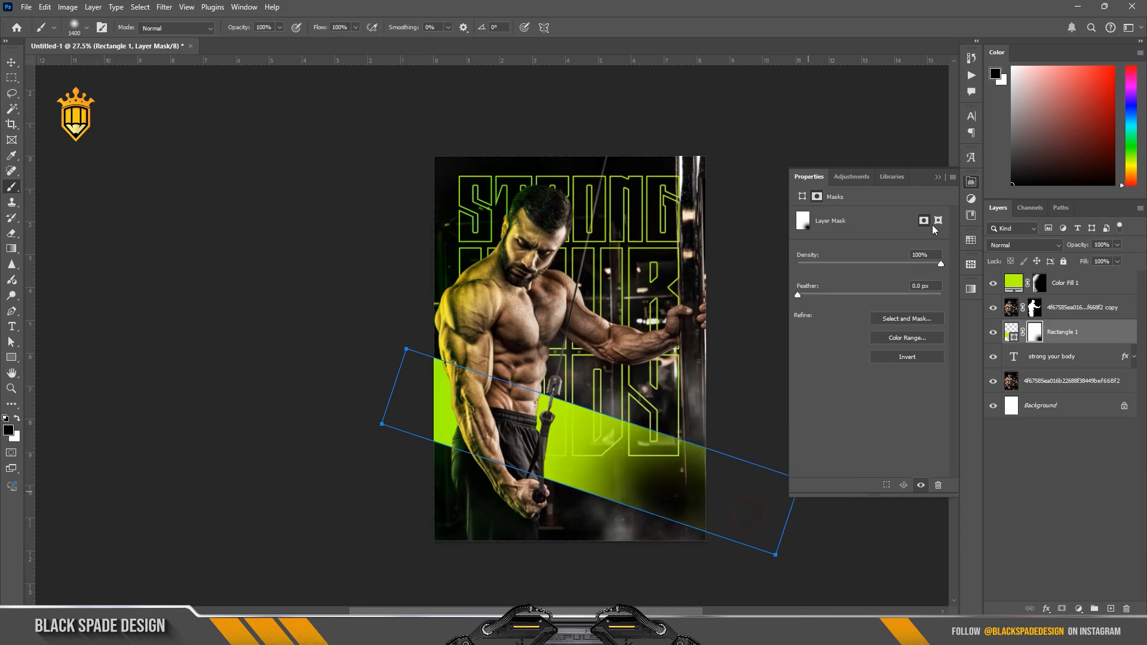
pyautogui.click(938, 176)
pyautogui.click(597, 526)
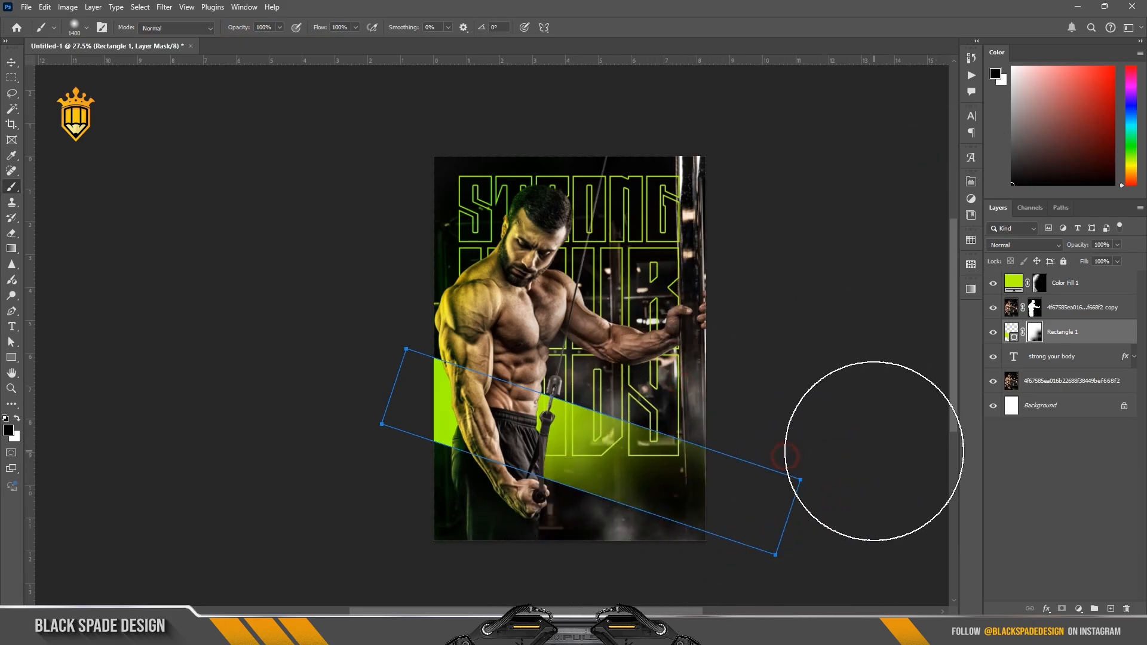
# Step: Duplicate the masked lime band, flip the copy horizontally, and move it up so the two bands cross behind the man
pyautogui.scroll(2, 689, 477)
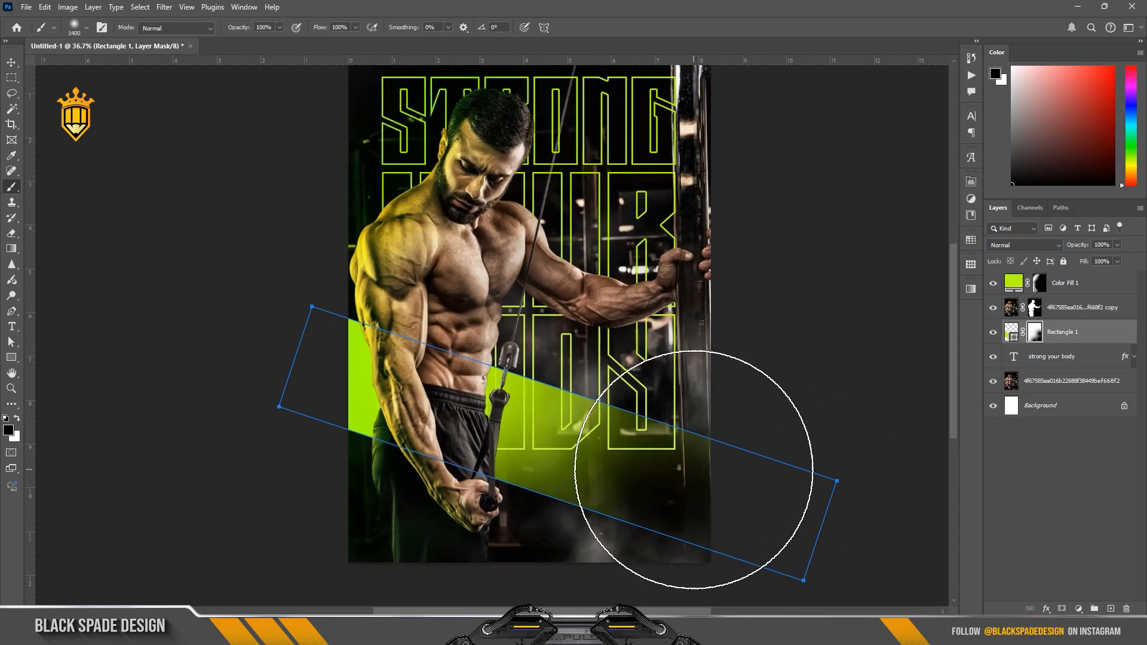
pyautogui.press('v')
pyautogui.hotkey('ctrl', 'j')
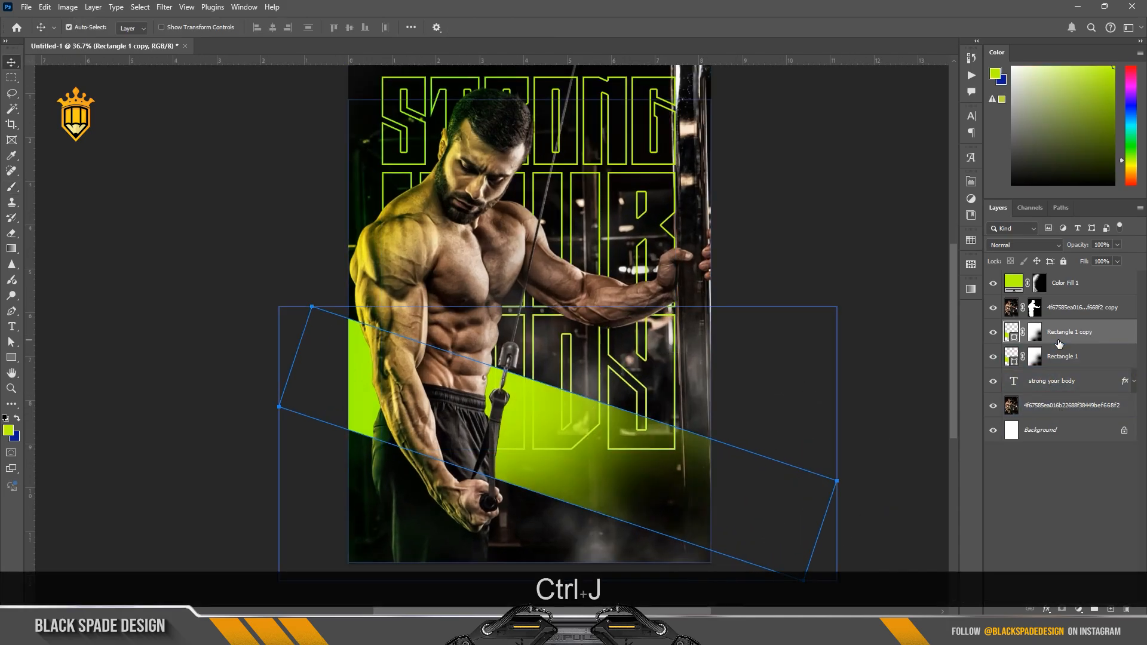
pyautogui.hotkey('ctrl', 't')
pyautogui.rightClick(609, 176)
pyautogui.click(648, 412)
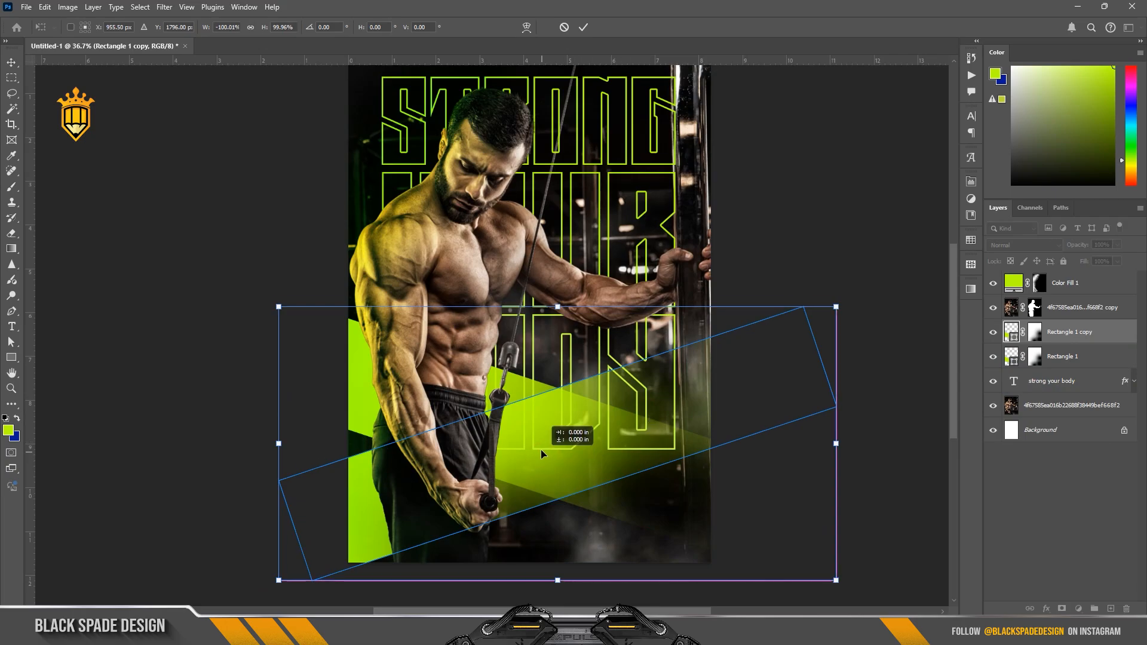
pyautogui.moveTo(543, 460); pyautogui.dragTo(541, 416)
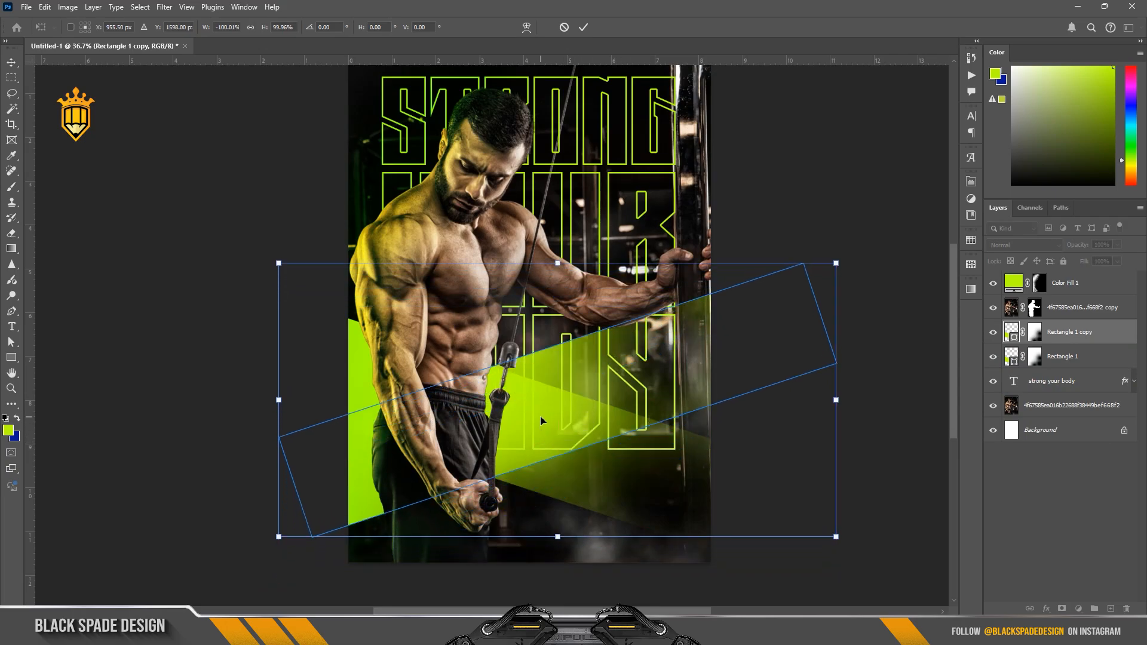
pyautogui.click(586, 29)
# Step: Change the flipped band's fill colour to orange d95b08
pyautogui.doubleClick(1012, 339)
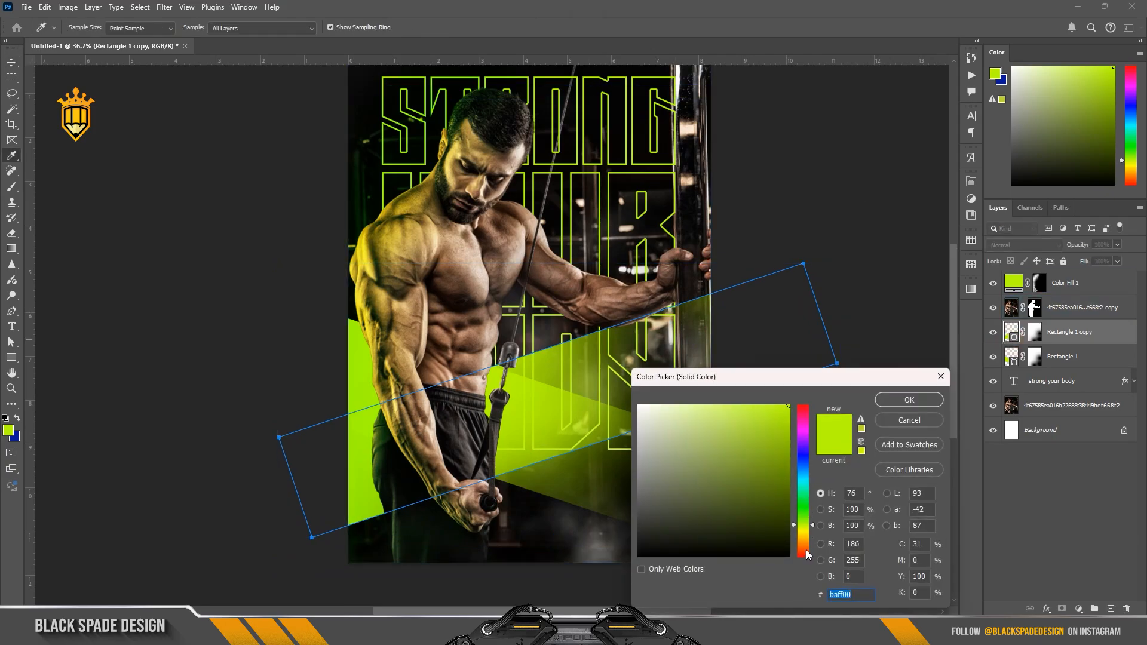
pyautogui.click(804, 547)
pyautogui.moveTo(760, 458); pyautogui.dragTo(780, 437)
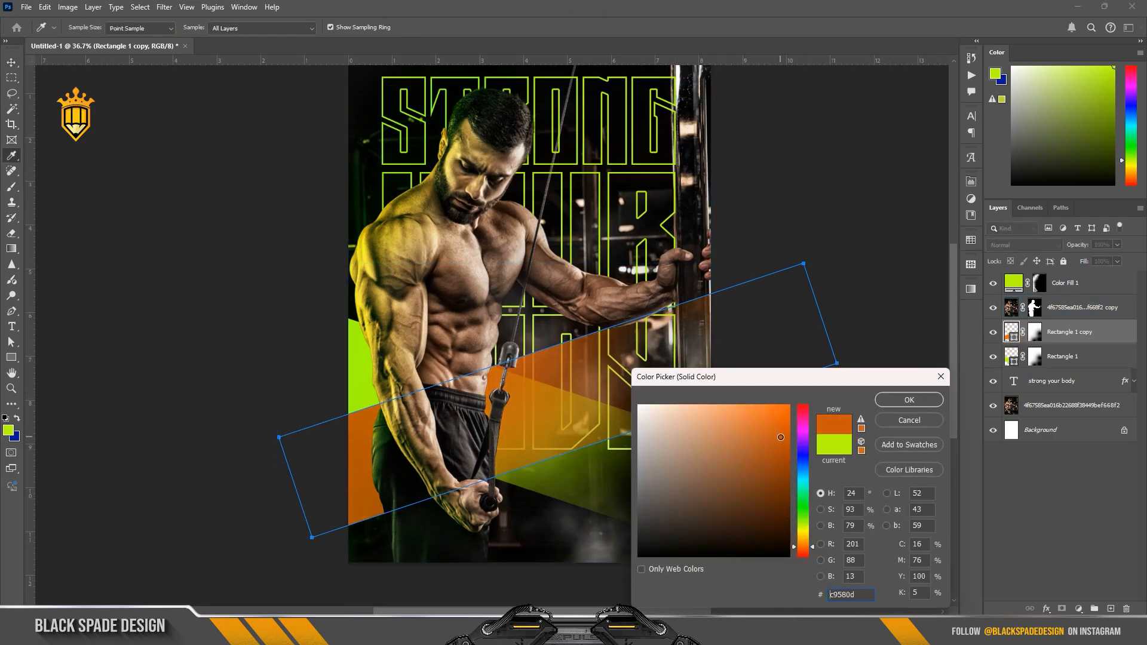
pyautogui.click(890, 401)
# Step: On the orange band's mask, paint the right end back in with white and hide the left end with black
pyautogui.click(1034, 333)
pyautogui.press('d')
pyautogui.press('b')
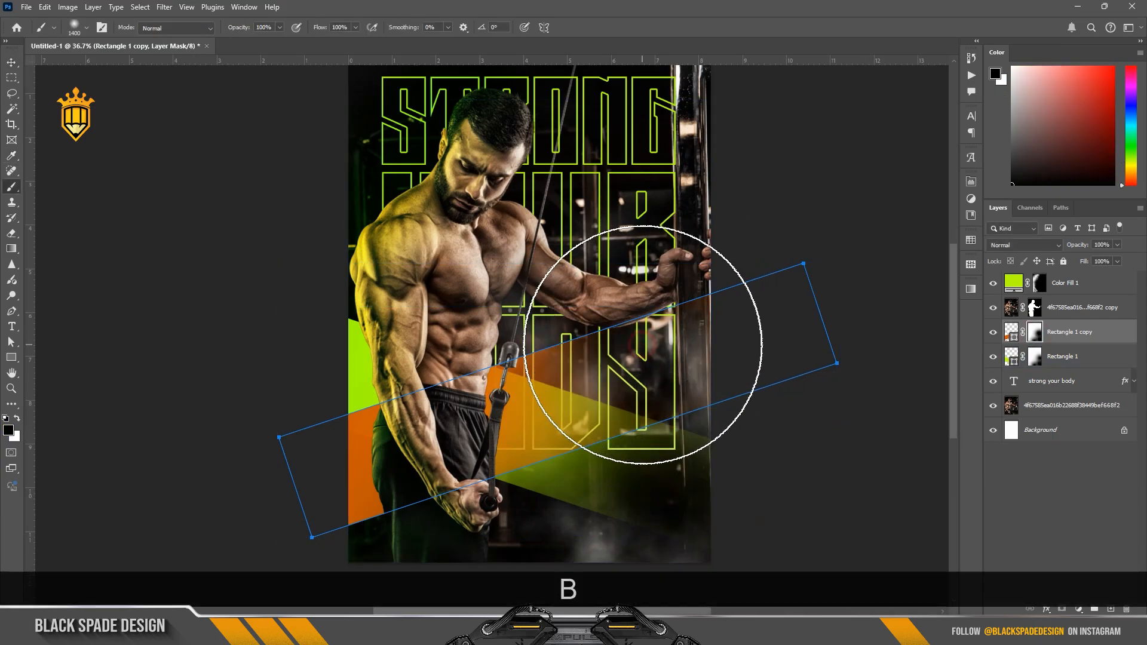
pyautogui.press('x')
pyautogui.moveTo(598, 360); pyautogui.dragTo(723, 346)
pyautogui.press('x')
pyautogui.click(369, 484)
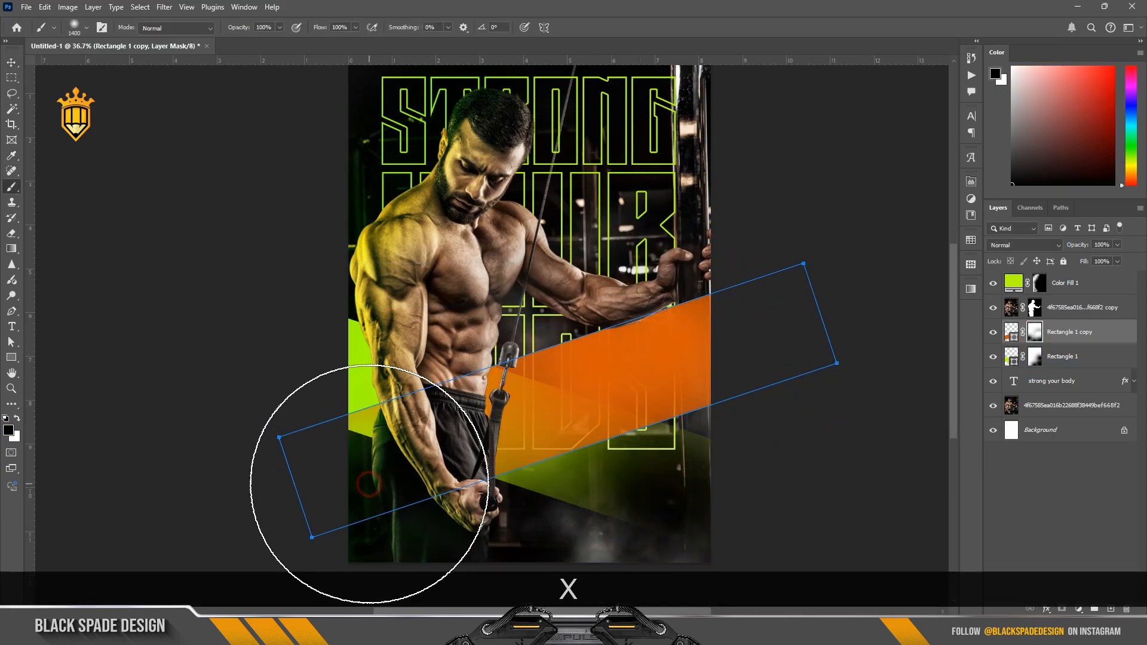
# Step: Paint with black on the orange band's mask to fade its lower left part further behind the man
pyautogui.click(525, 531)
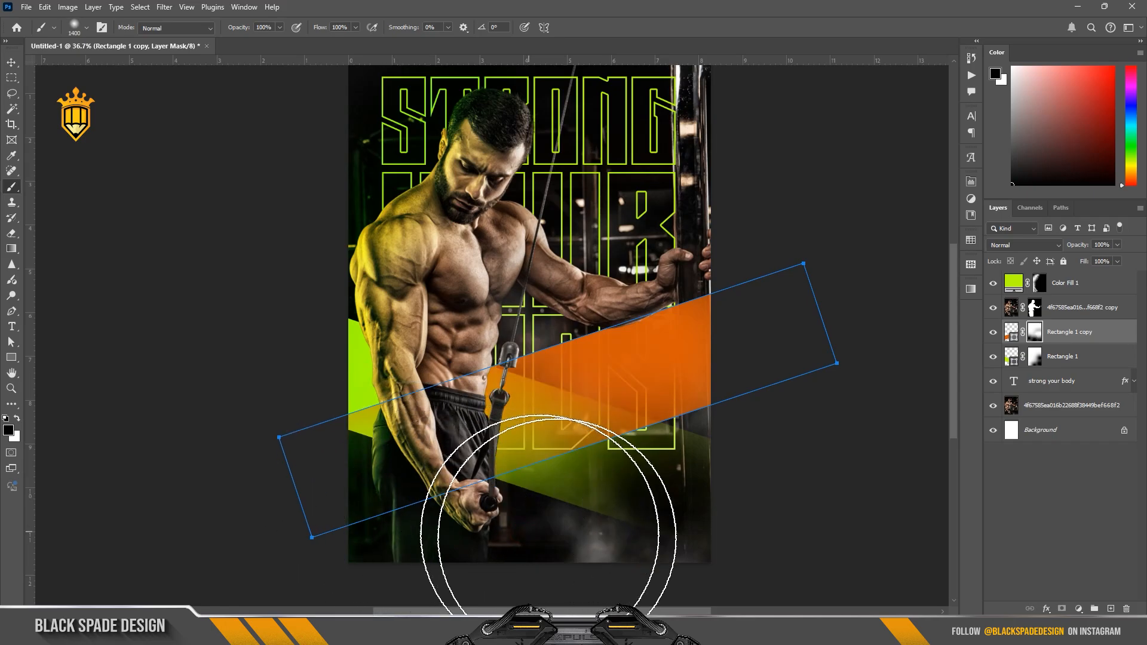
pyautogui.click(630, 553)
pyautogui.click(379, 311)
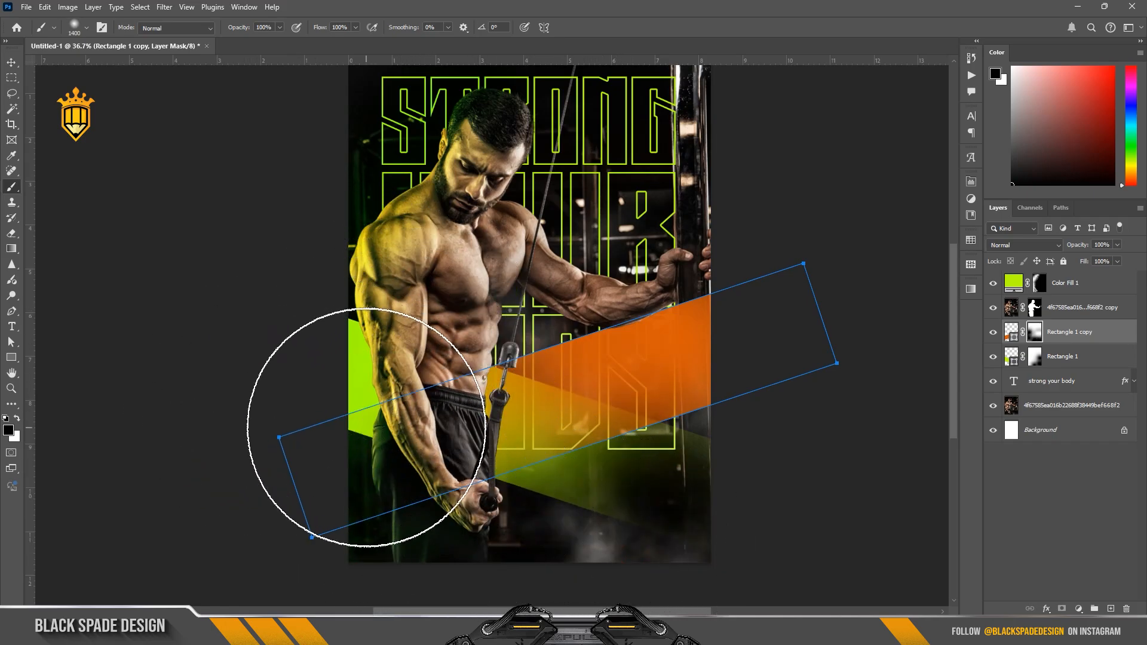
# Step: On the lime band's mask, fade the right end further with black, lowering the brush opacity to 48%
pyautogui.scroll(-2, 367, 427)
pyautogui.press('v')
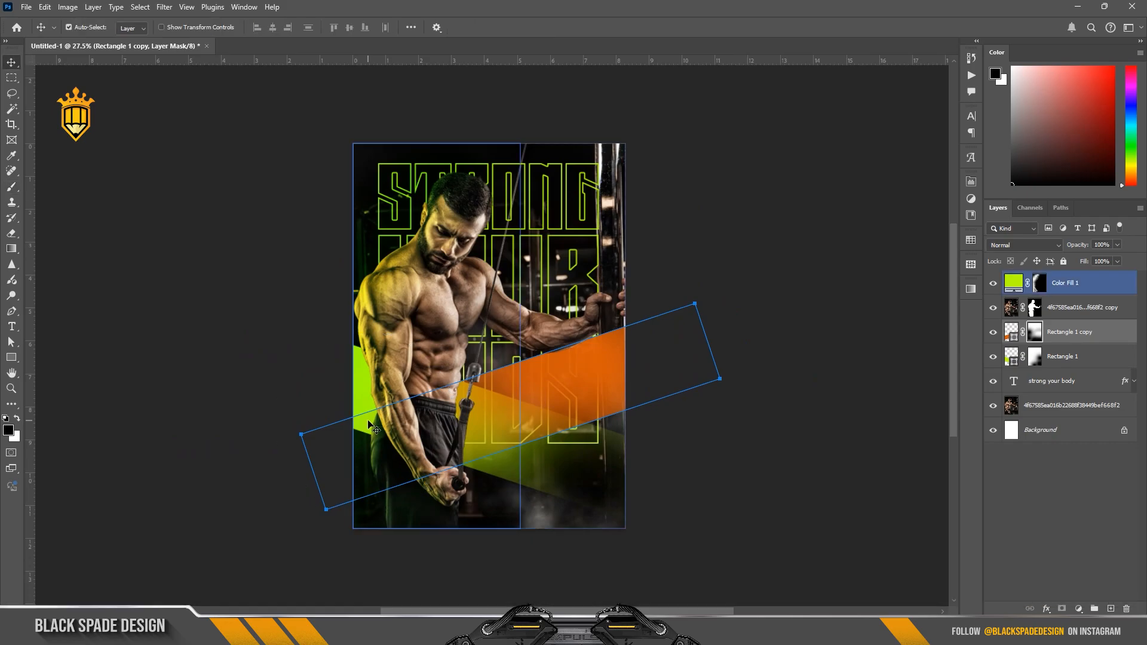
pyautogui.click(1035, 358)
pyautogui.press('b')
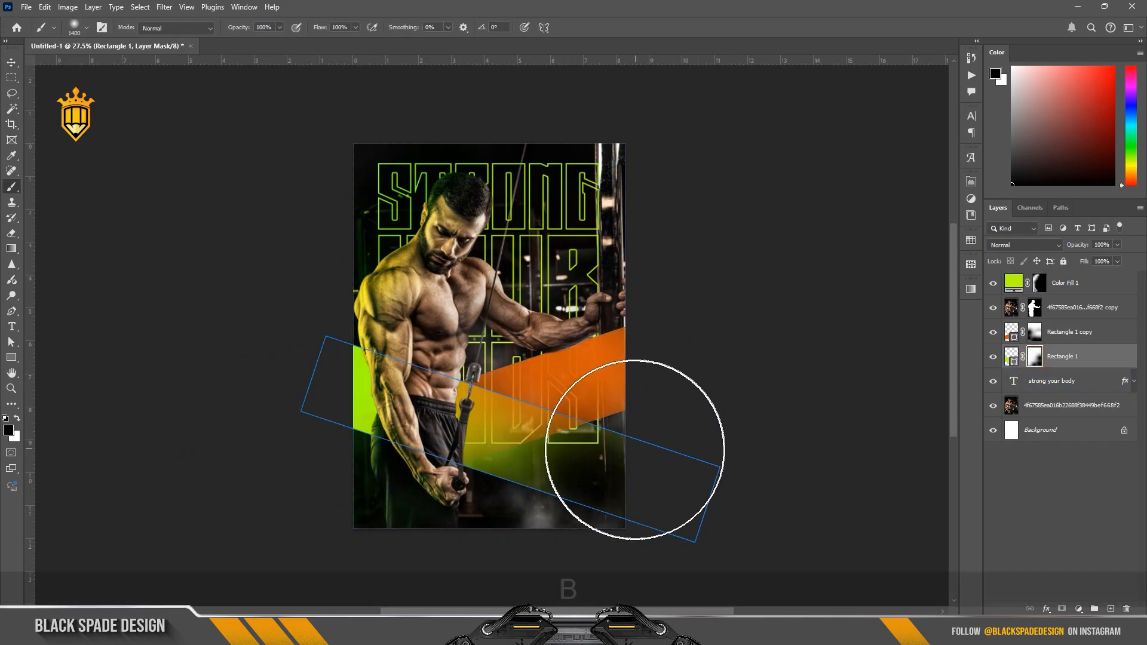
pyautogui.click(635, 450)
pyautogui.moveTo(240, 29); pyautogui.dragTo(209, 31)
pyautogui.click(588, 471)
# Step: Paint with white on the lime band's mask to bring its right end back in at 48% opacity
pyautogui.scroll(2, 579, 500)
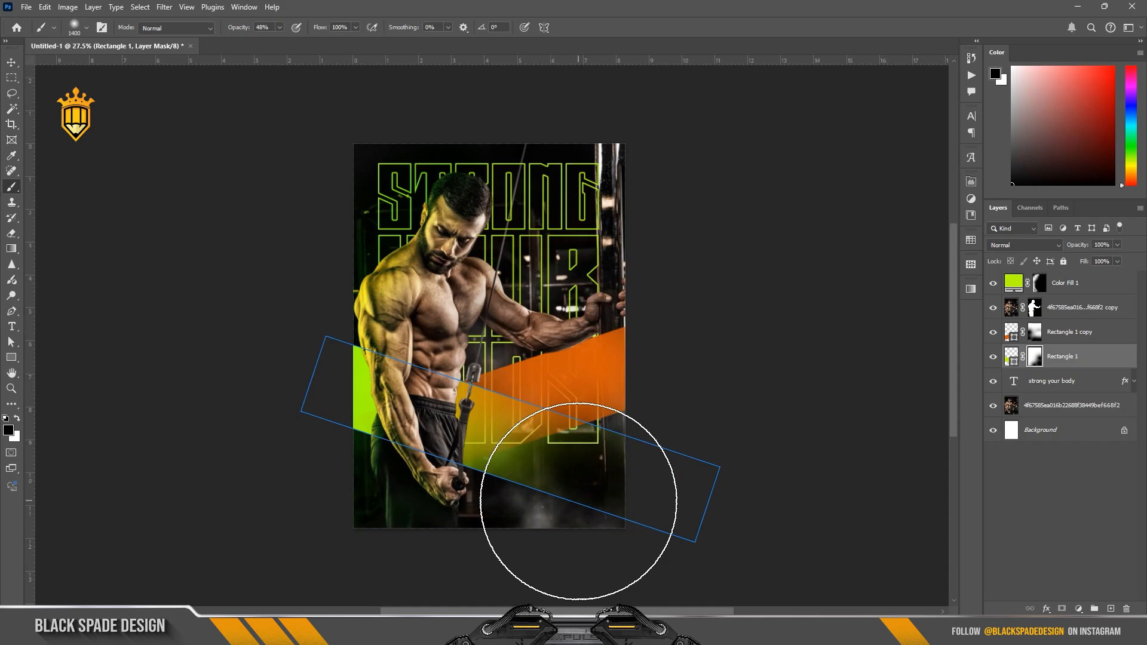
pyautogui.press('x')
pyautogui.click(577, 502)
pyautogui.press('x')
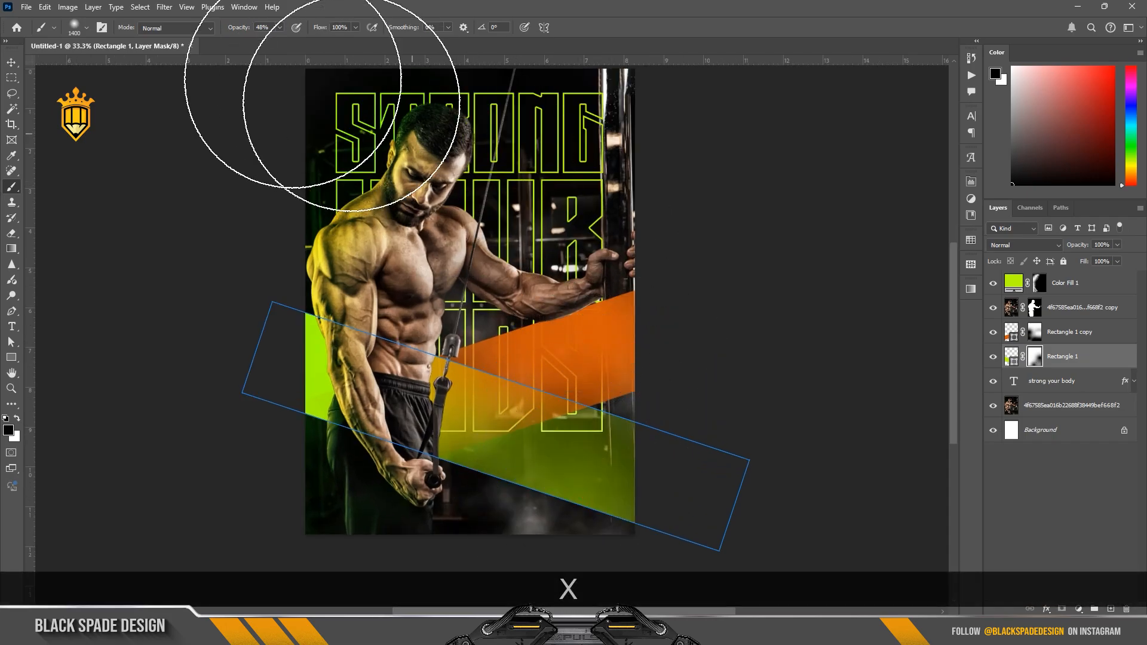
# Step: Set the brush opacity to 56% and partly fade the lime band's right end with black on its mask
pyautogui.moveTo(236, 27); pyautogui.dragTo(212, 32)
pyautogui.click(648, 438)
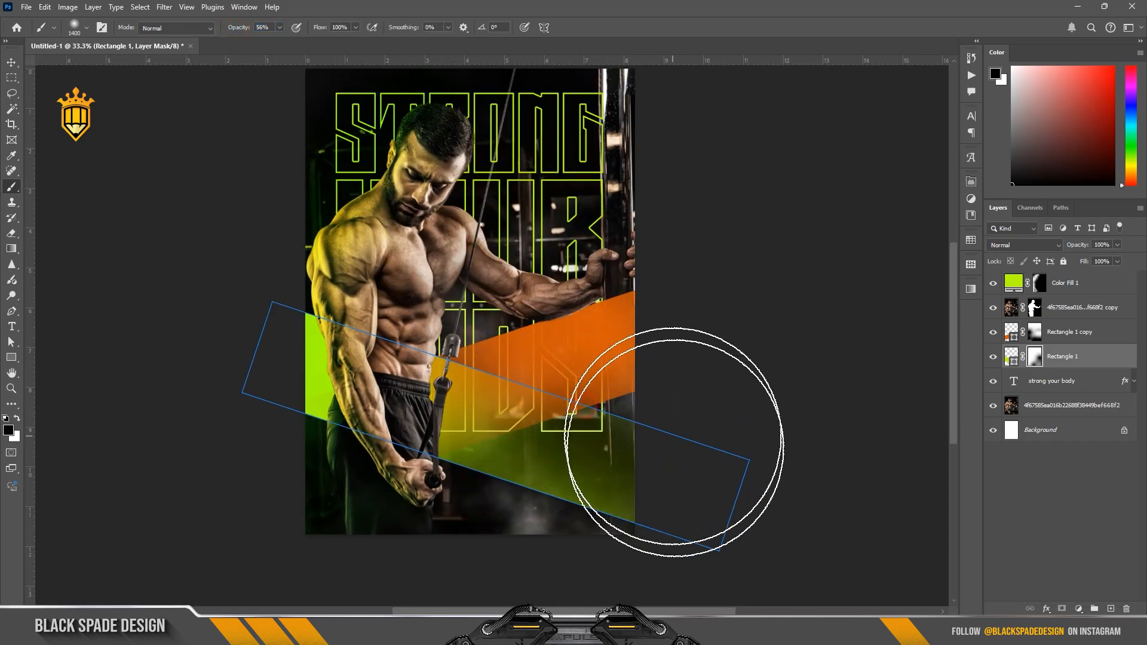
pyautogui.click(616, 517)
pyautogui.click(538, 552)
# Step: Scale the "STRONG YOUR BODY" outline text down about its centre to 94.40%
pyautogui.scroll(-2, 696, 366)
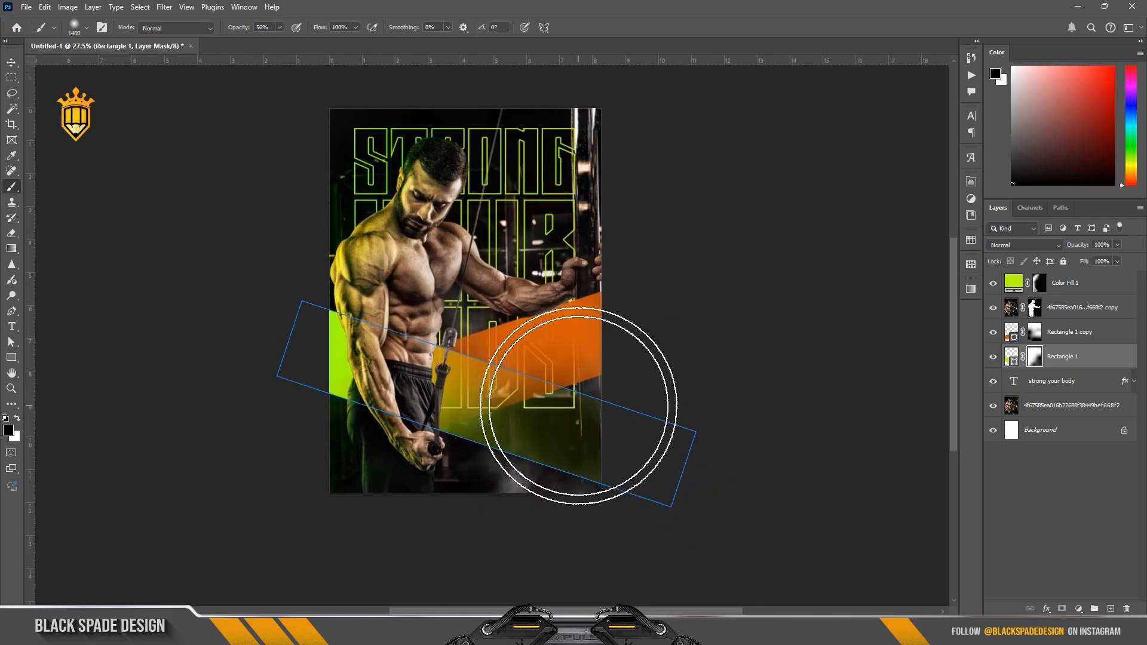
pyautogui.scroll(1, 579, 405)
pyautogui.press('space')
pyautogui.moveTo(523, 284); pyautogui.dragTo(542, 329)
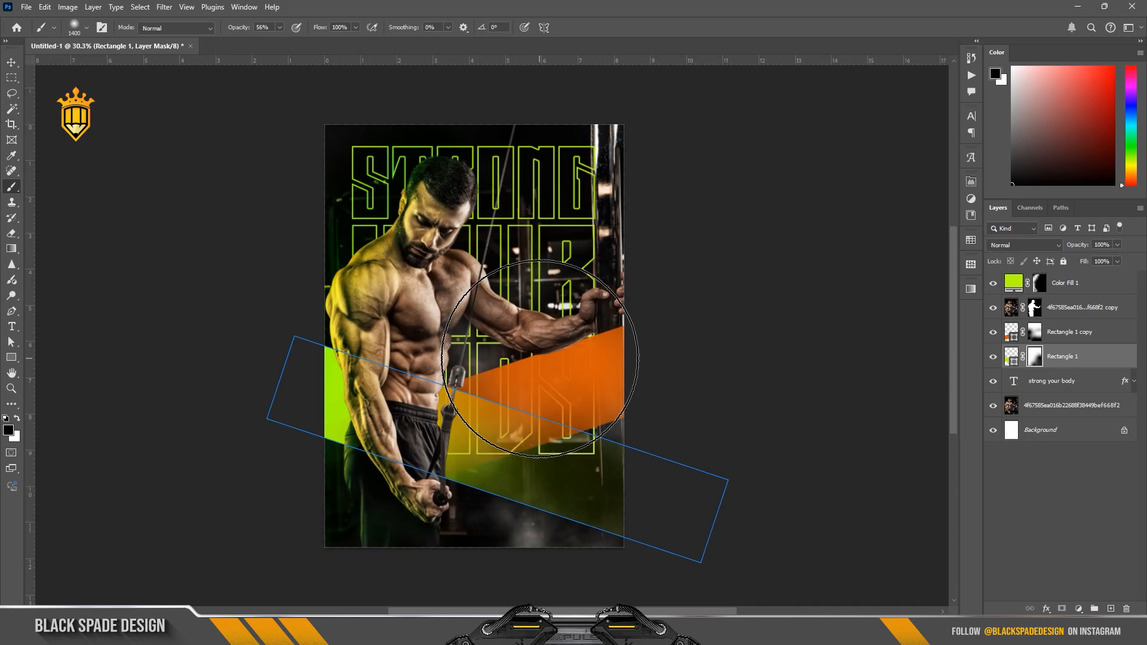
pyautogui.press('v')
pyautogui.click(1061, 384)
pyautogui.hotkey('ctrl', 't')
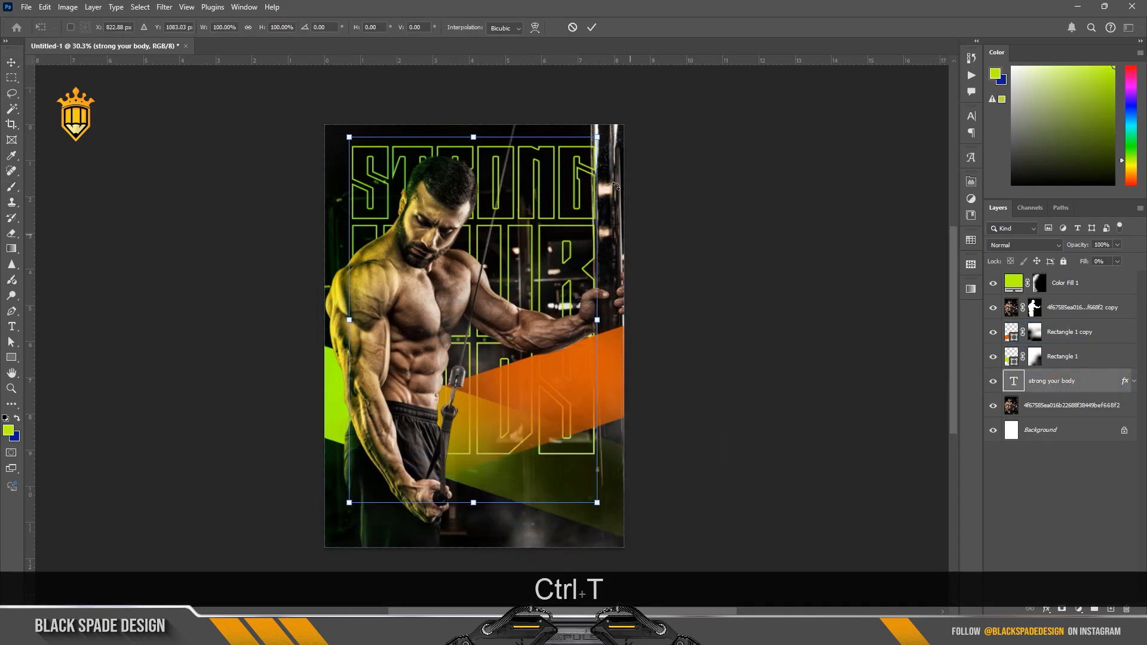
pyautogui.moveTo(598, 137); pyautogui.dragTo(577, 138)
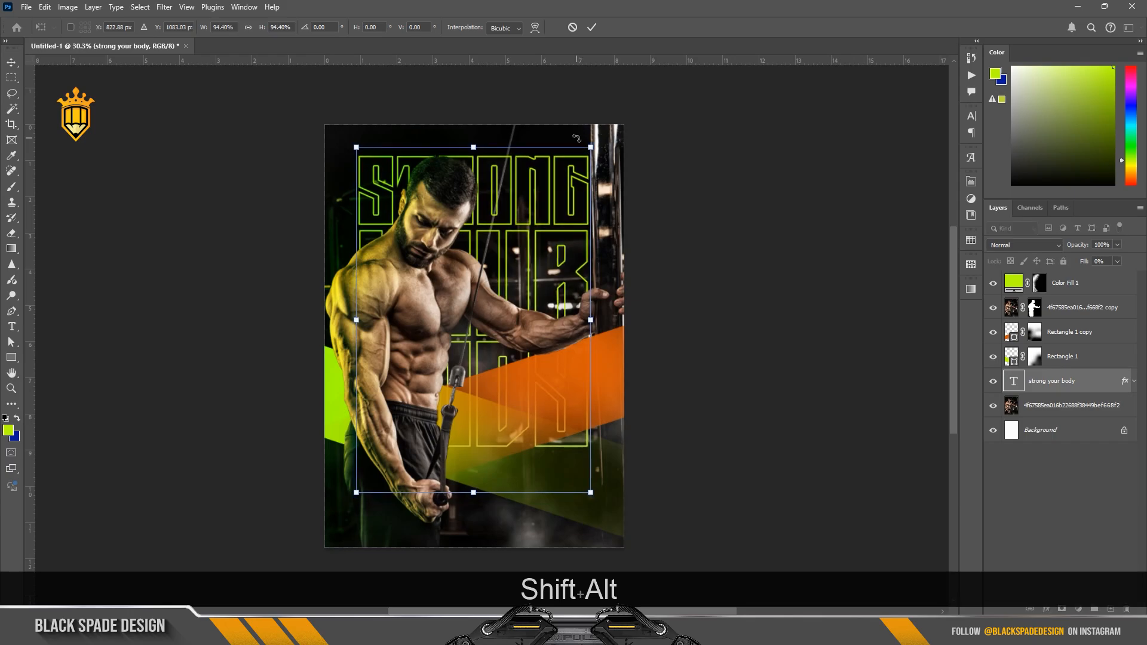
pyautogui.press('Return')
# Step: Move the lime and orange bands together straight down by about 165 px
pyautogui.click(1069, 332)
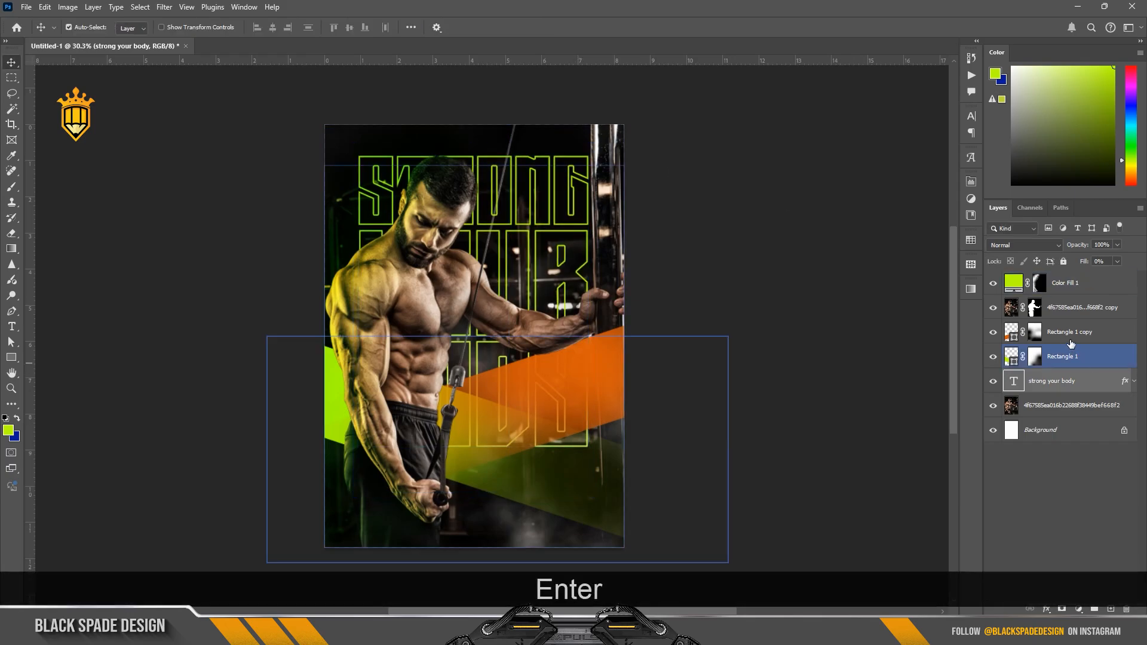
pyautogui.keyDown('ctrl'); pyautogui.click(1068, 357); pyautogui.keyUp('ctrl')
pyautogui.hotkey('ctrl', 't')
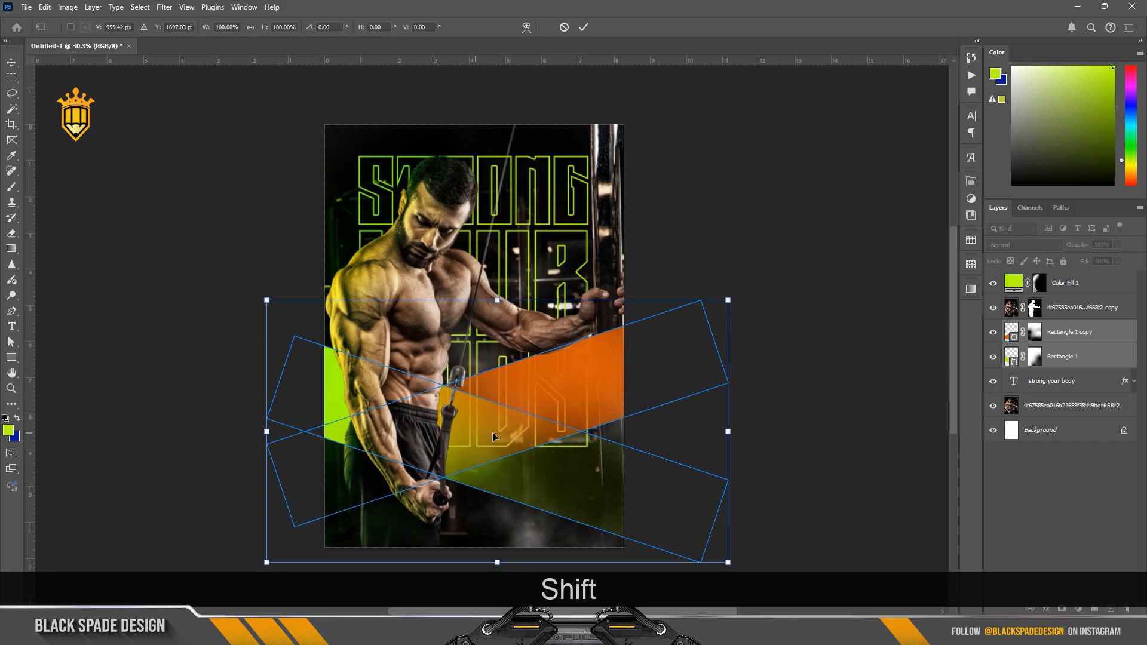
pyautogui.moveTo(504, 431); pyautogui.dragTo(503, 460)
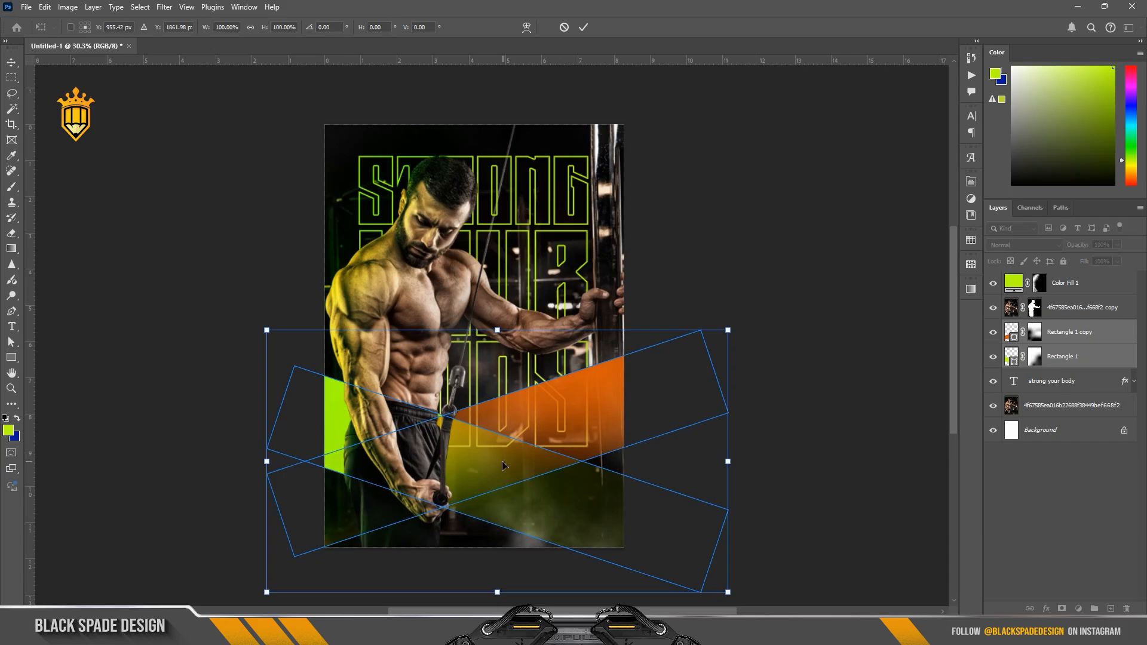
pyautogui.press('Return')
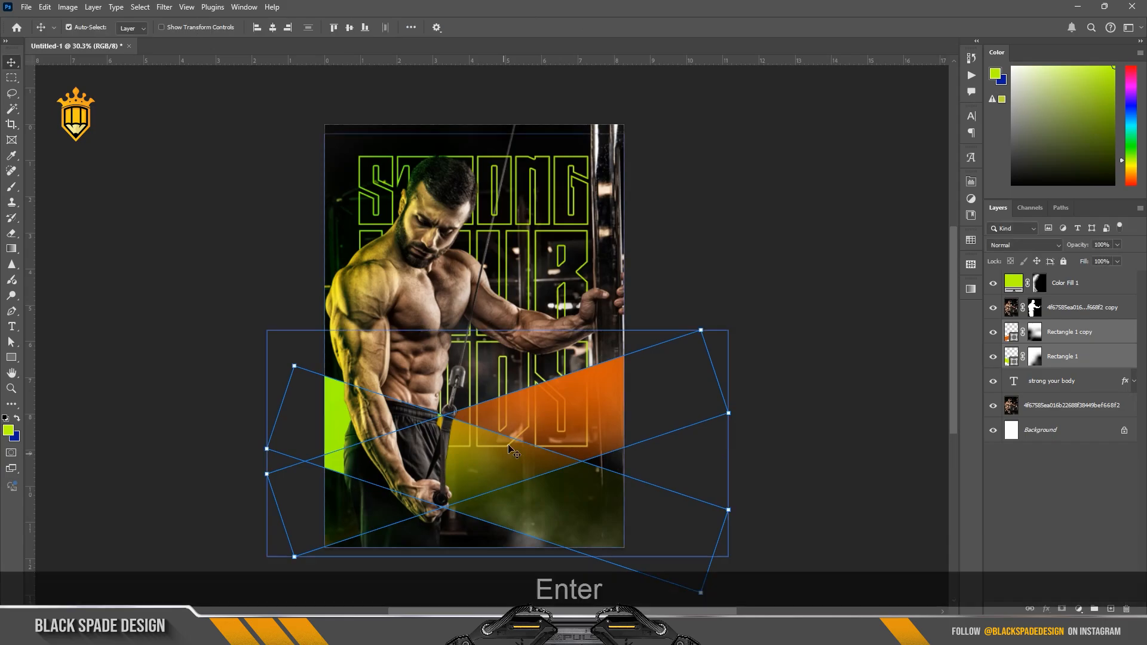
pyautogui.click(736, 276)
pyautogui.scroll(-3, 560, 378)
pyautogui.scroll(3, 515, 381)
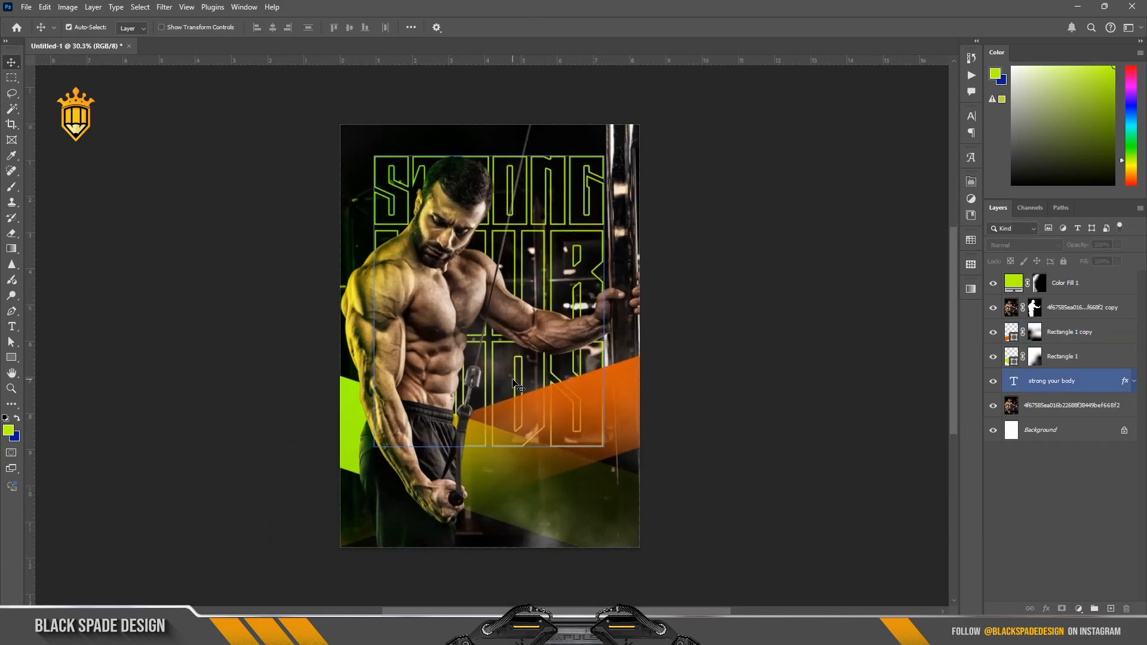
pyautogui.scroll(1, 513, 382)
pyautogui.press('space')
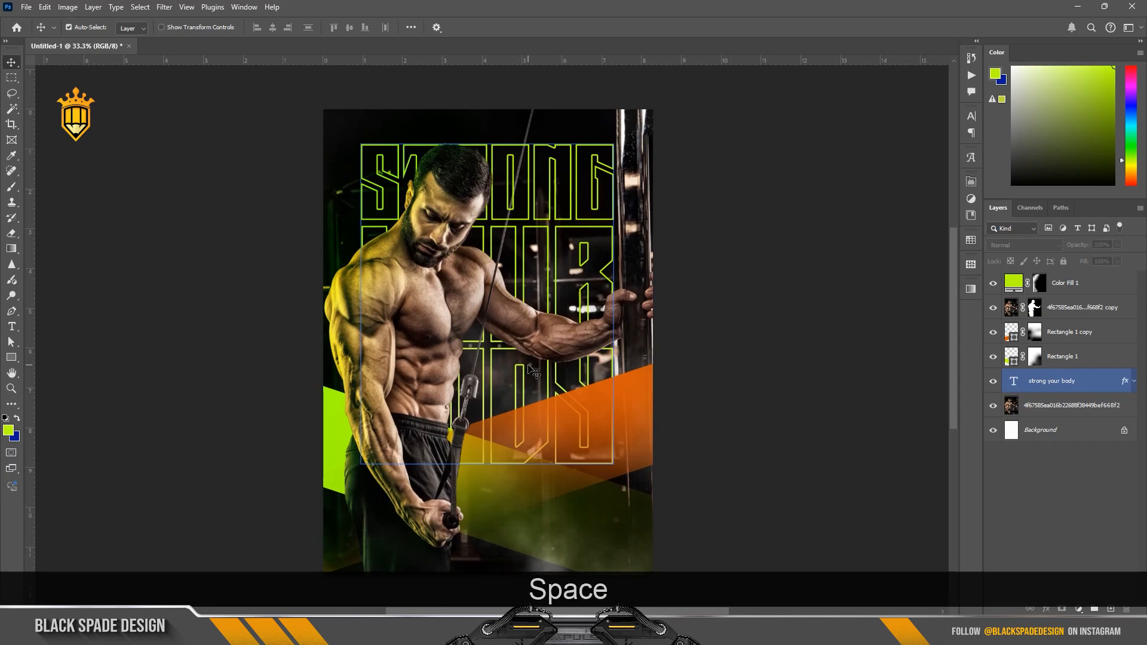
pyautogui.scroll(-1, 534, 370)
pyautogui.scroll(1, 534, 371)
pyautogui.click(537, 366)
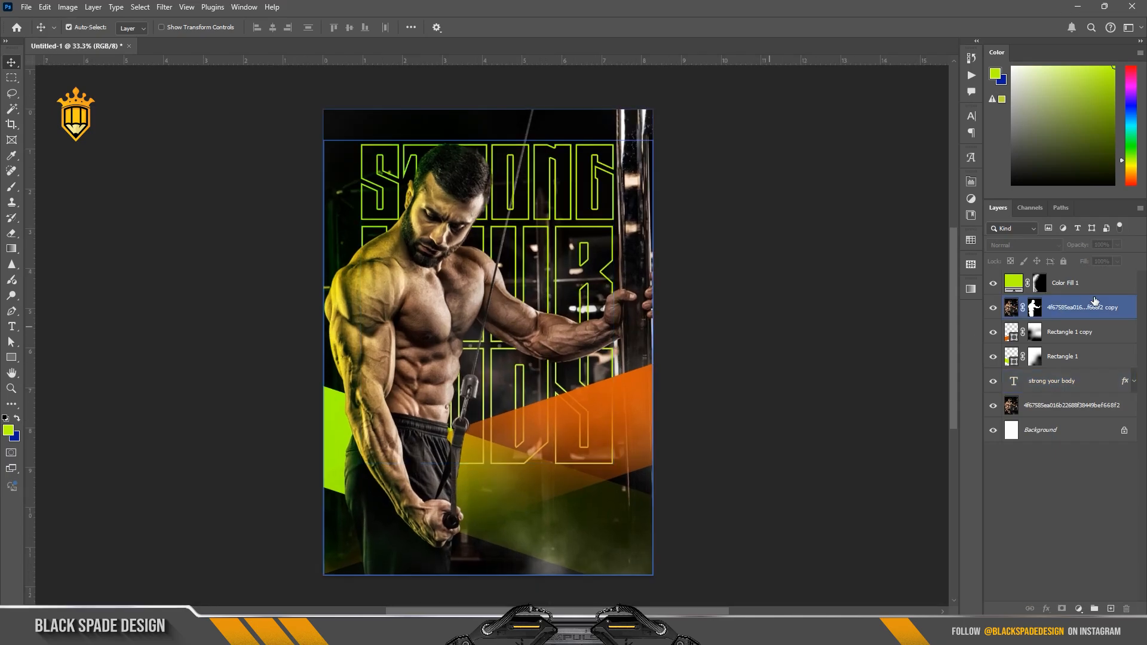
# Step: Place the Light image above the green colour fill, stretch it to about 123% wide and 151% high, and position it over the poster's right side
pyautogui.click(1082, 289)
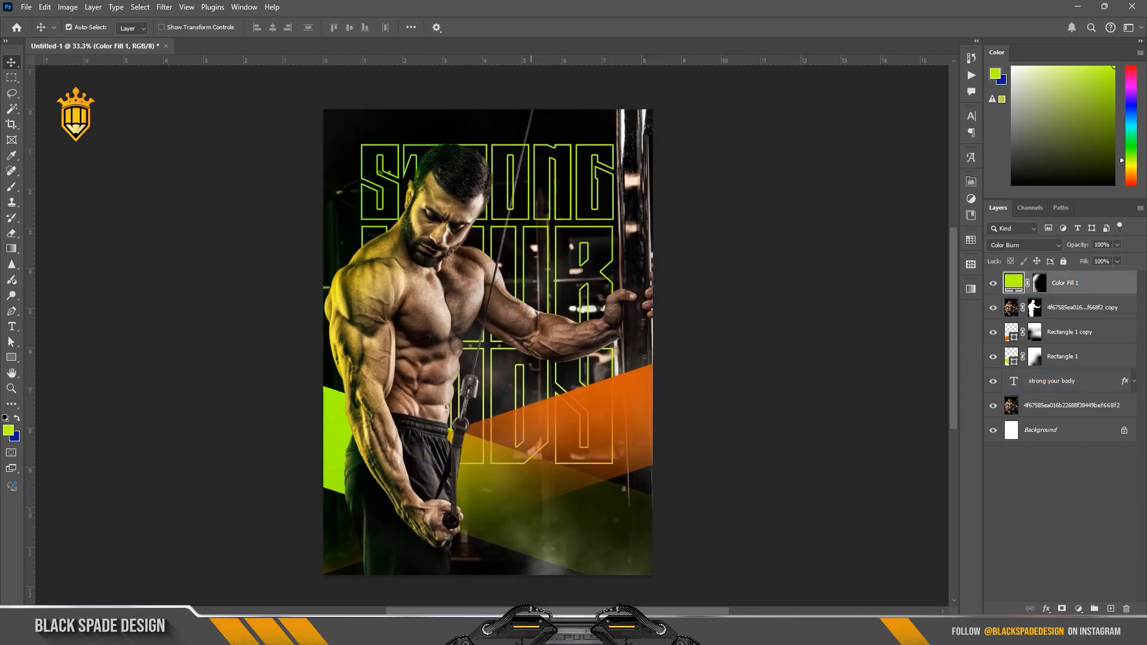
pyautogui.click(531, 632)
pyautogui.moveTo(199, 118); pyautogui.dragTo(600, 408)
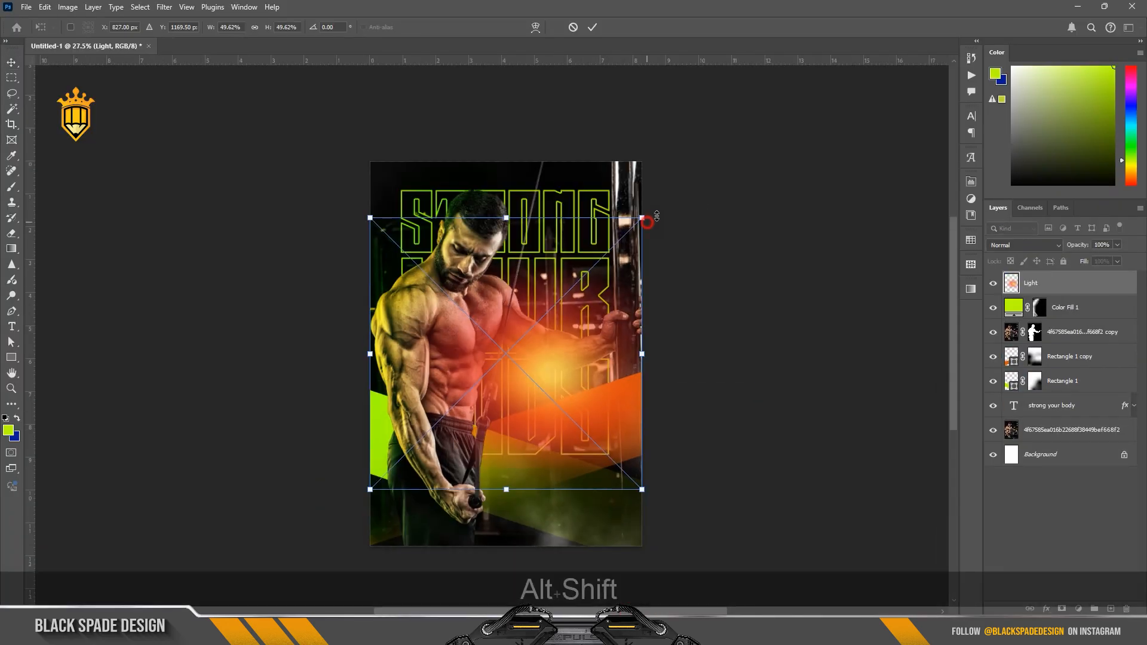
pyautogui.moveTo(643, 218); pyautogui.dragTo(764, 141)
pyautogui.scroll(-5, 701, 187)
pyautogui.moveTo(586, 208); pyautogui.dragTo(660, 88)
pyautogui.moveTo(661, 349); pyautogui.dragTo(710, 349)
pyautogui.moveTo(606, 389); pyautogui.dragTo(708, 367)
pyautogui.click(592, 27)
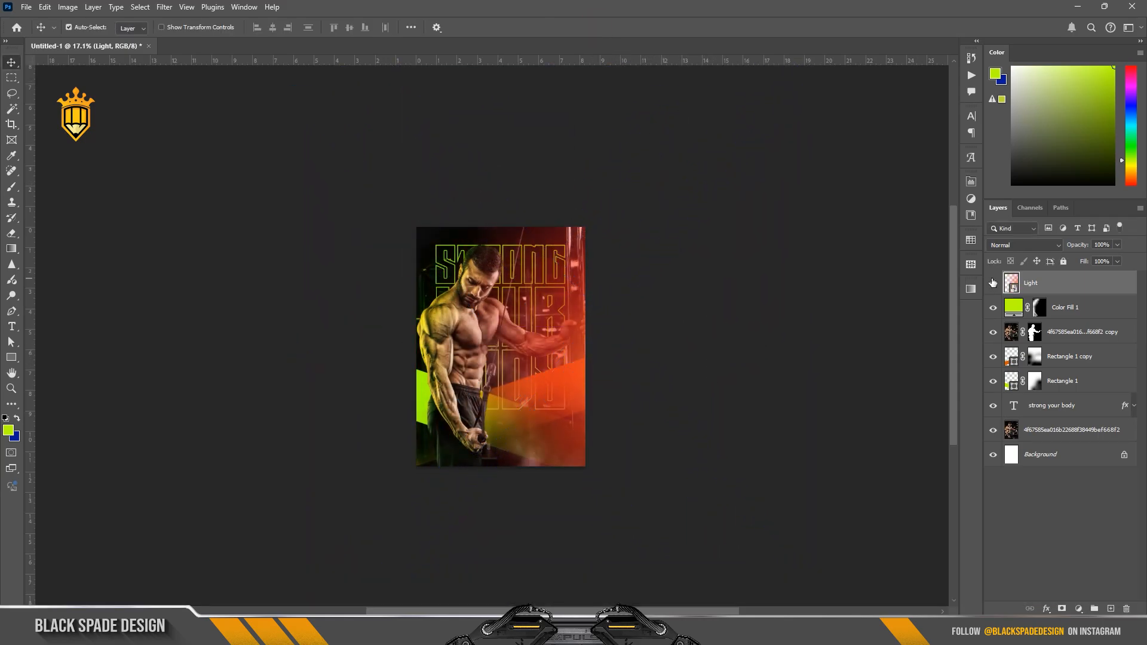
# Step: Set the Light layer's blend mode to Screen and shift it horizontally to the right so the red glow falls on the poster's right edge
pyautogui.click(1024, 245)
pyautogui.click(997, 358)
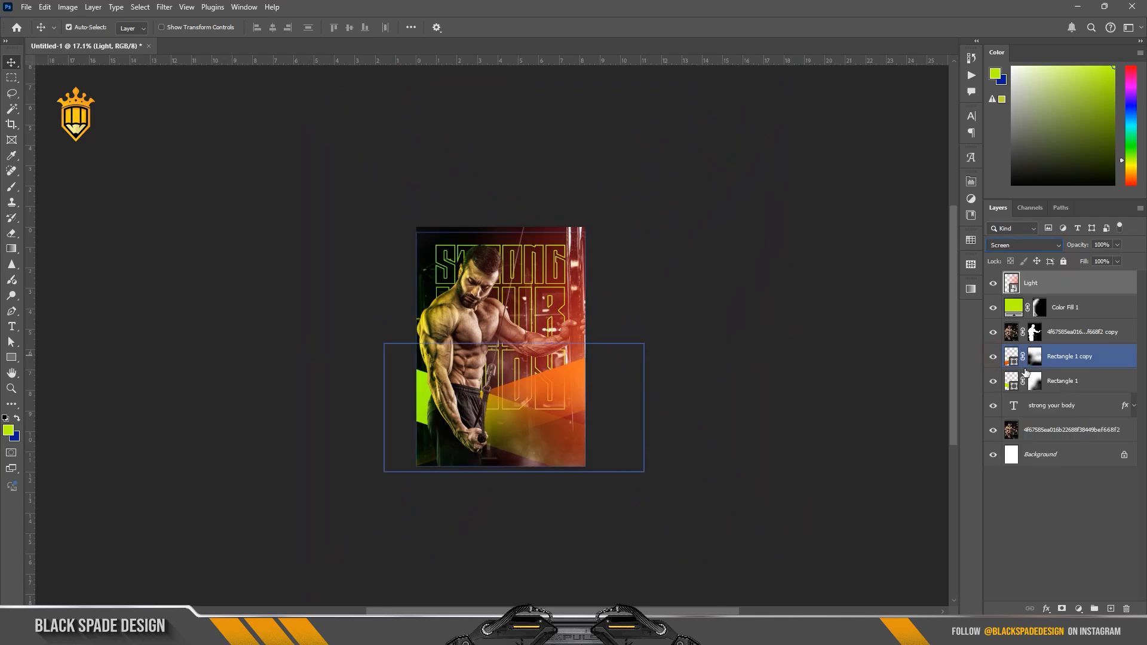
pyautogui.moveTo(1029, 285); pyautogui.dragTo(1026, 295)
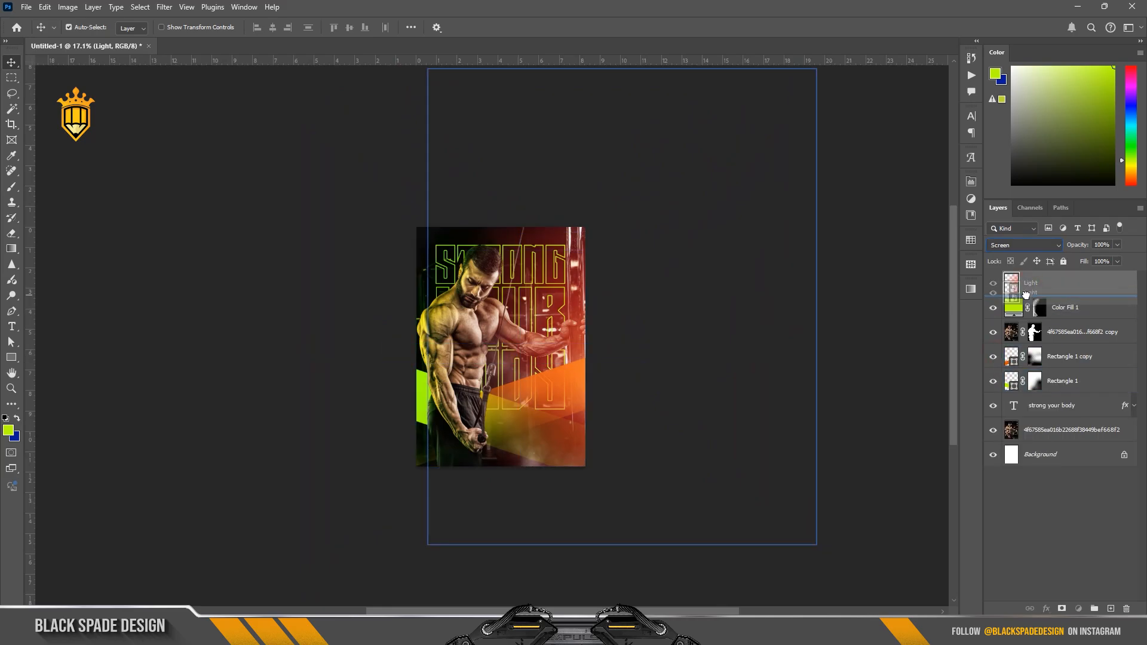
pyautogui.hotkey('ctrl', 't')
pyautogui.moveTo(520, 325); pyautogui.dragTo(586, 327)
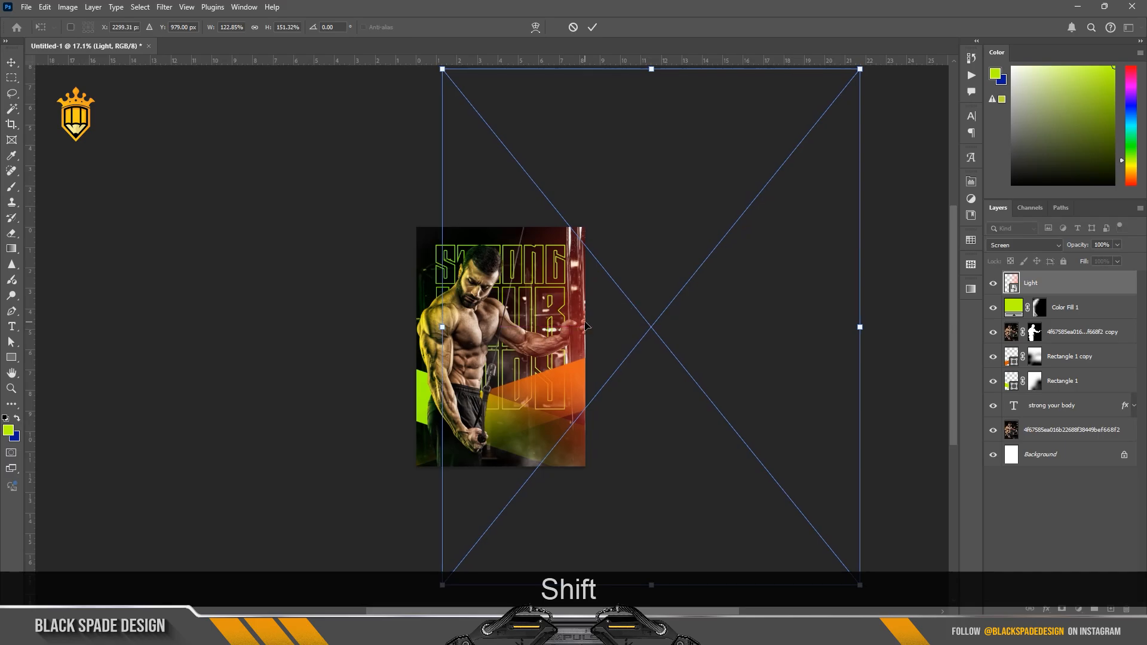
# Step: Add a new layer above Light, sample black from the shadow near the man's hand, and brush over the poster's lower right edge at 56% opacity
pyautogui.scroll(3, 550, 409)
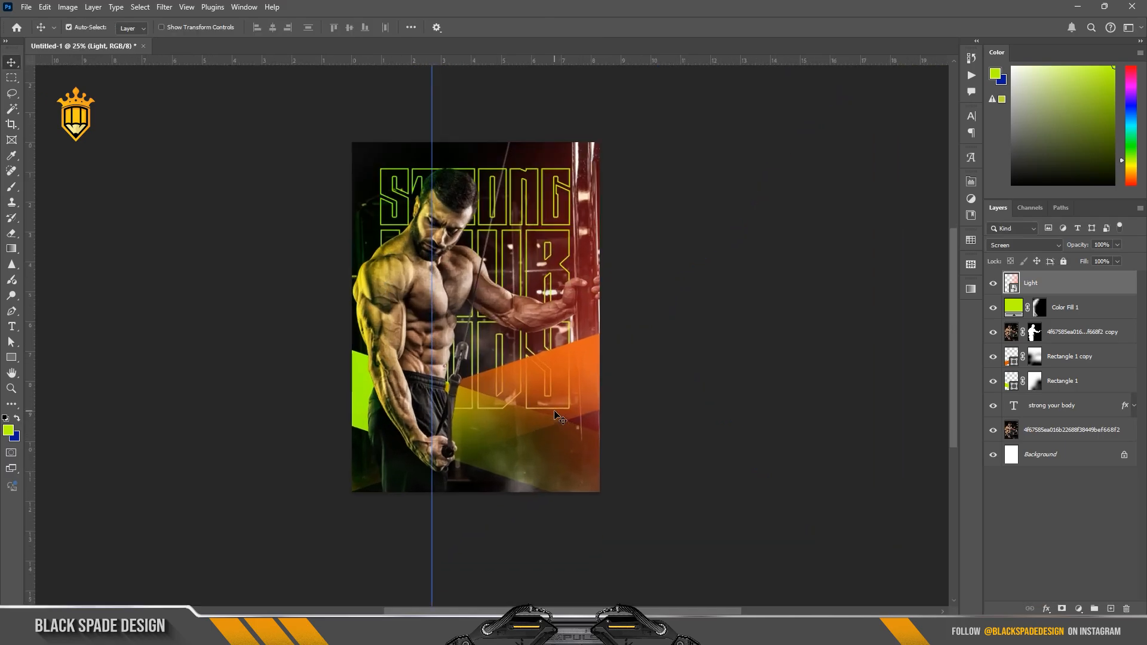
pyautogui.moveTo(549, 409); pyautogui.dragTo(545, 387)
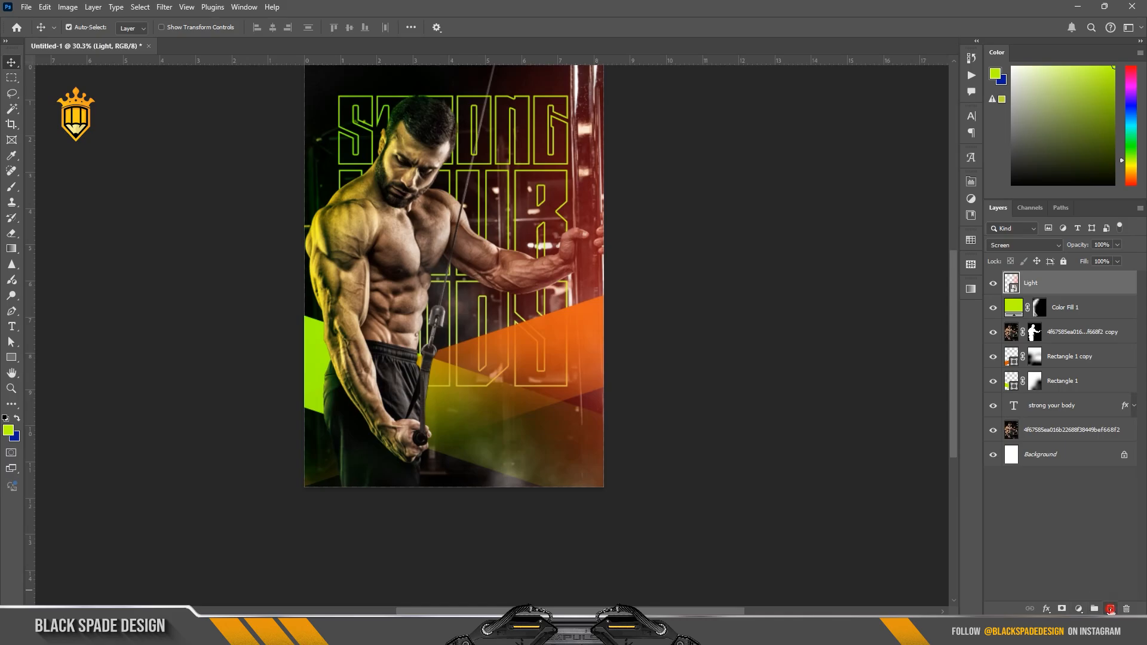
pyautogui.click(1110, 608)
pyautogui.press('b')
pyautogui.press('alt')
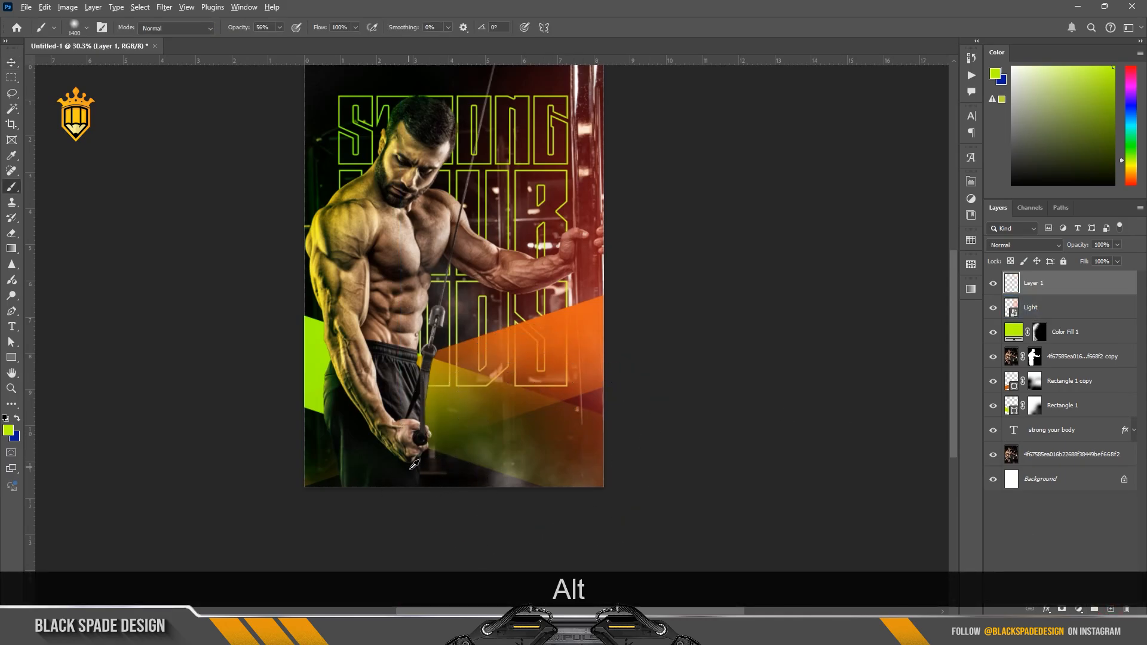
pyautogui.keyDown('alt'); pyautogui.click(434, 479); pyautogui.keyUp('alt')
pyautogui.click(703, 407)
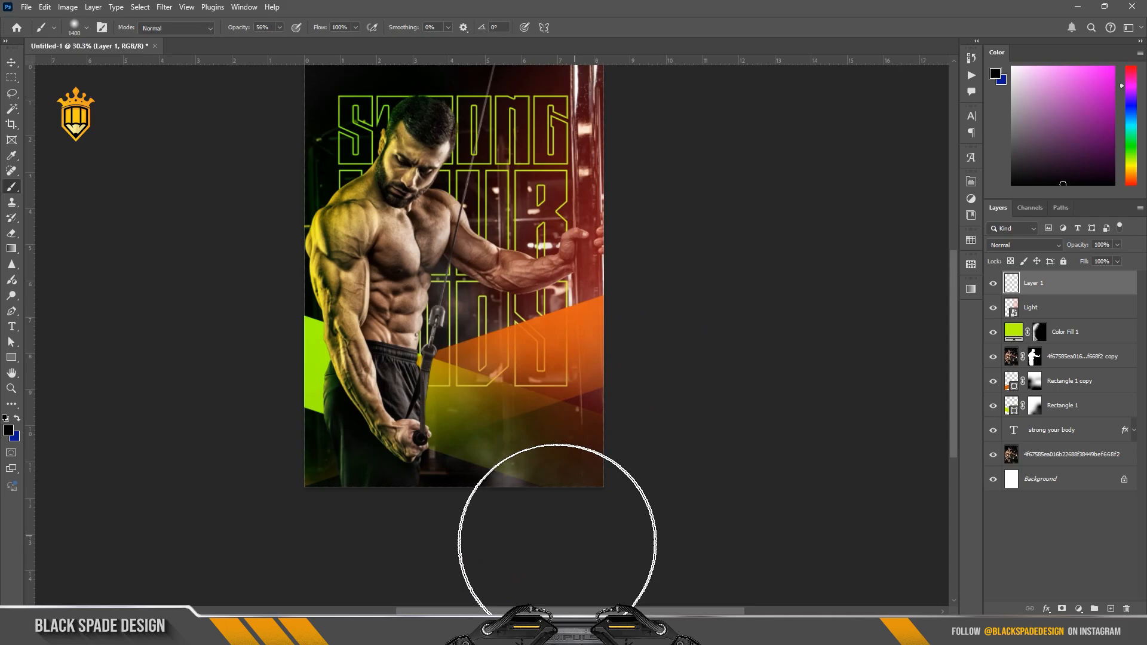
pyautogui.click(550, 517)
# Step: Raise the brush opacity to 100% and darken the poster's bottom edge with black on the new layer
pyautogui.scroll(-1, 550, 508)
pyautogui.moveTo(554, 471); pyautogui.dragTo(570, 376)
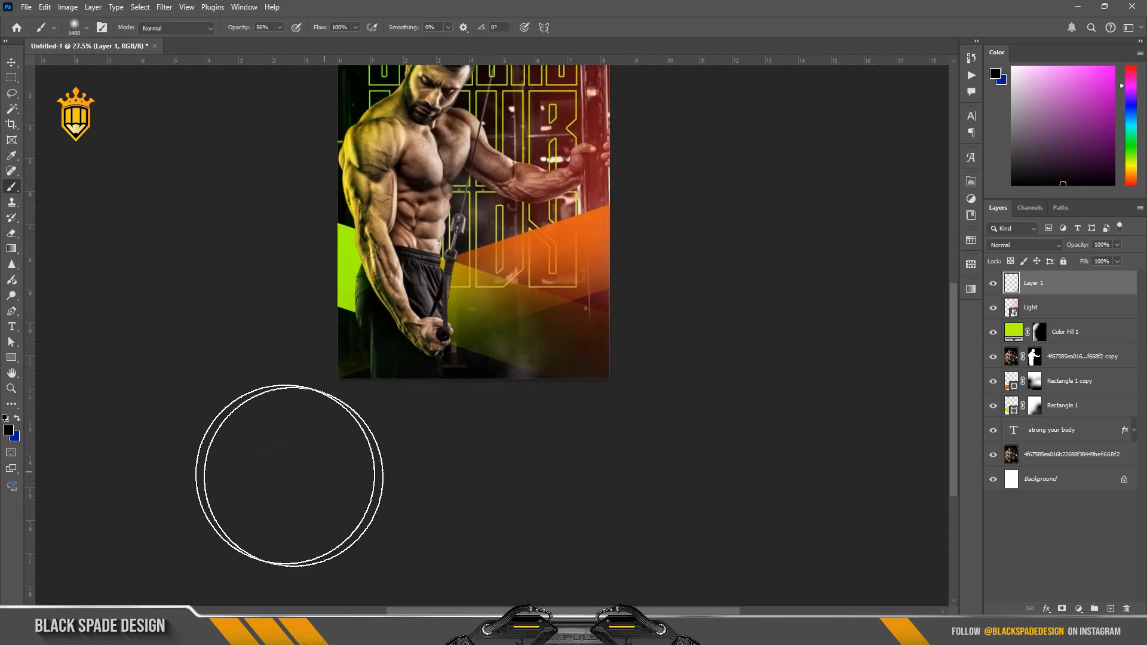
pyautogui.moveTo(237, 31); pyautogui.dragTo(323, 39)
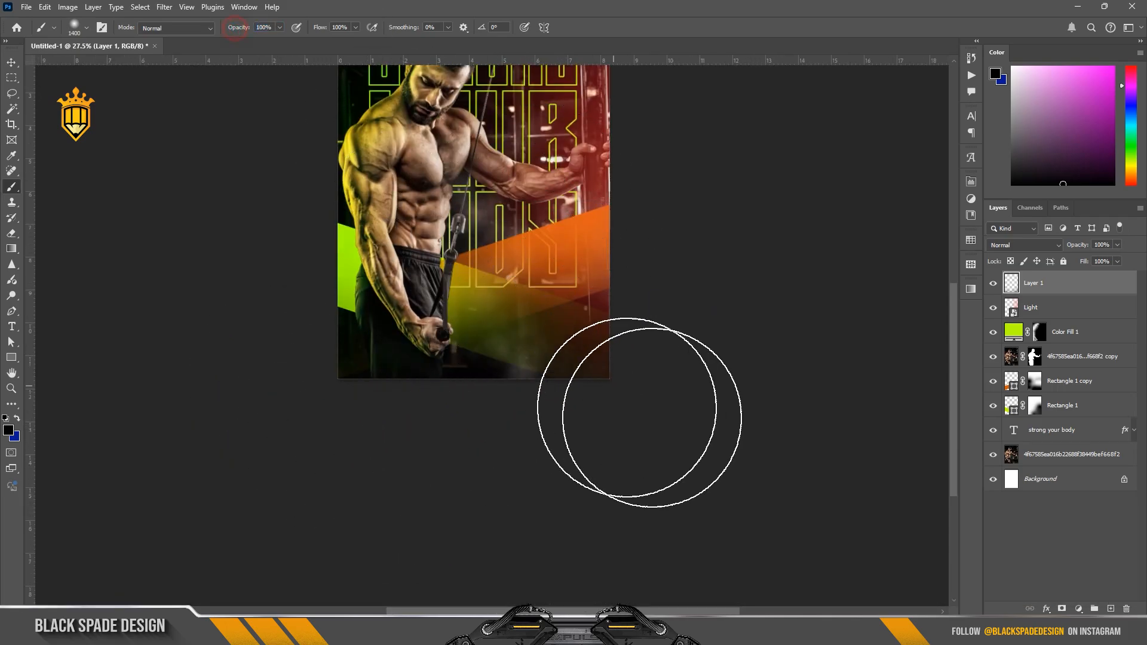
pyautogui.click(720, 290)
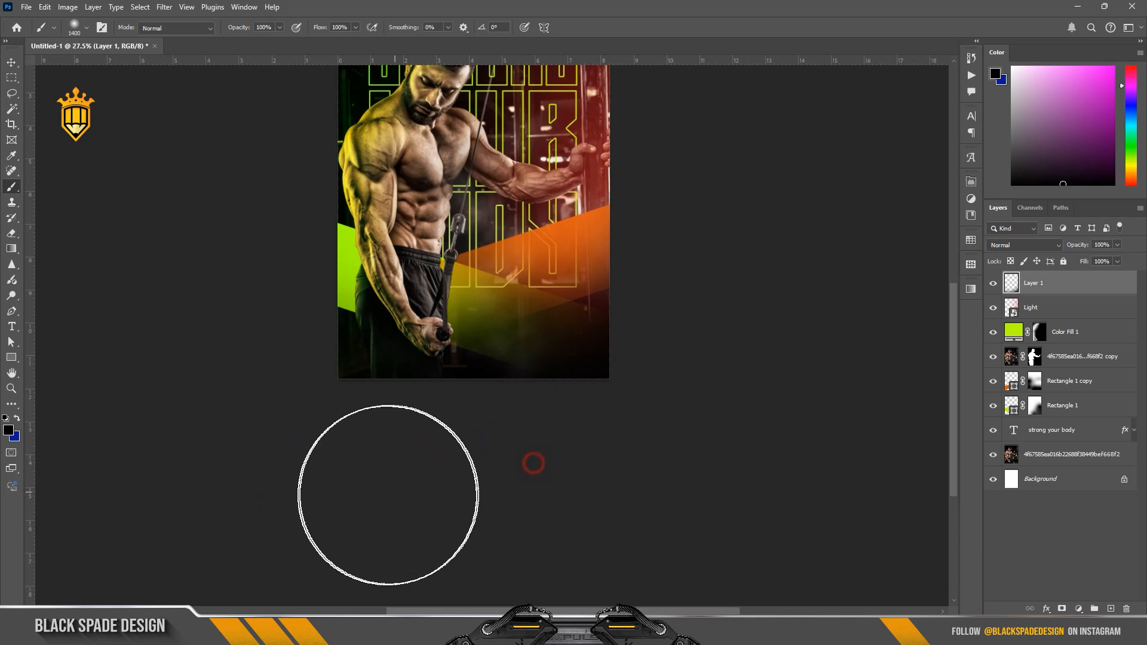
# Step: Place the fire sparks photo above Layer 1, rotate it to about -11°, and move it toward the poster's lower right
pyautogui.hotkey('ctrl', '+')
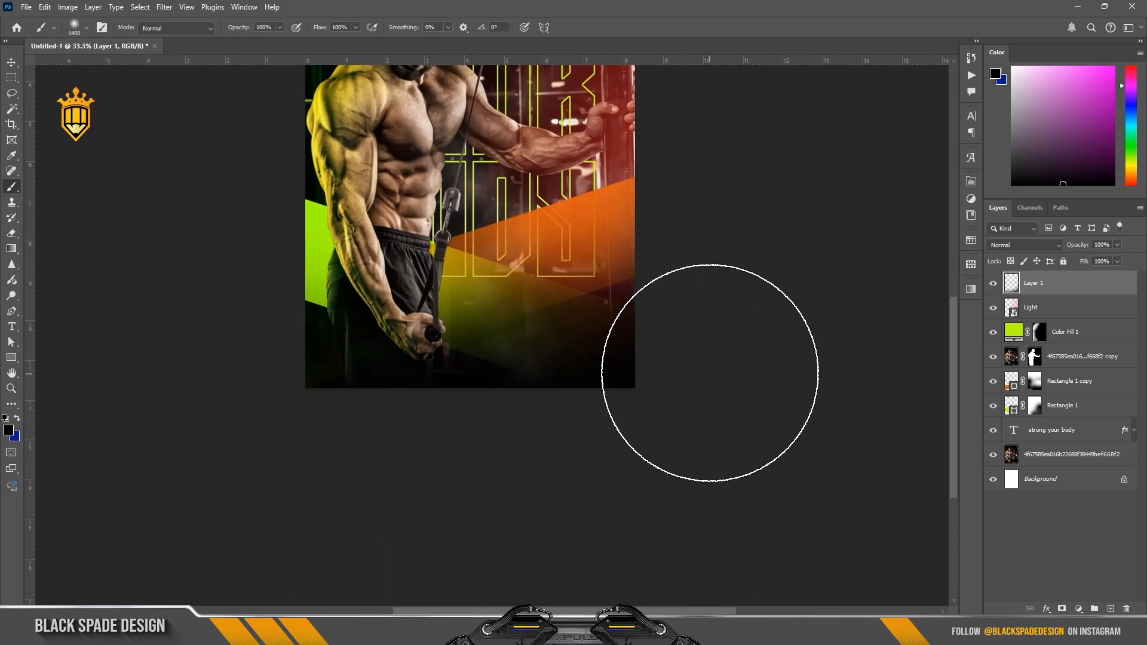
pyautogui.moveTo(725, 318); pyautogui.dragTo(699, 459)
pyautogui.press('v')
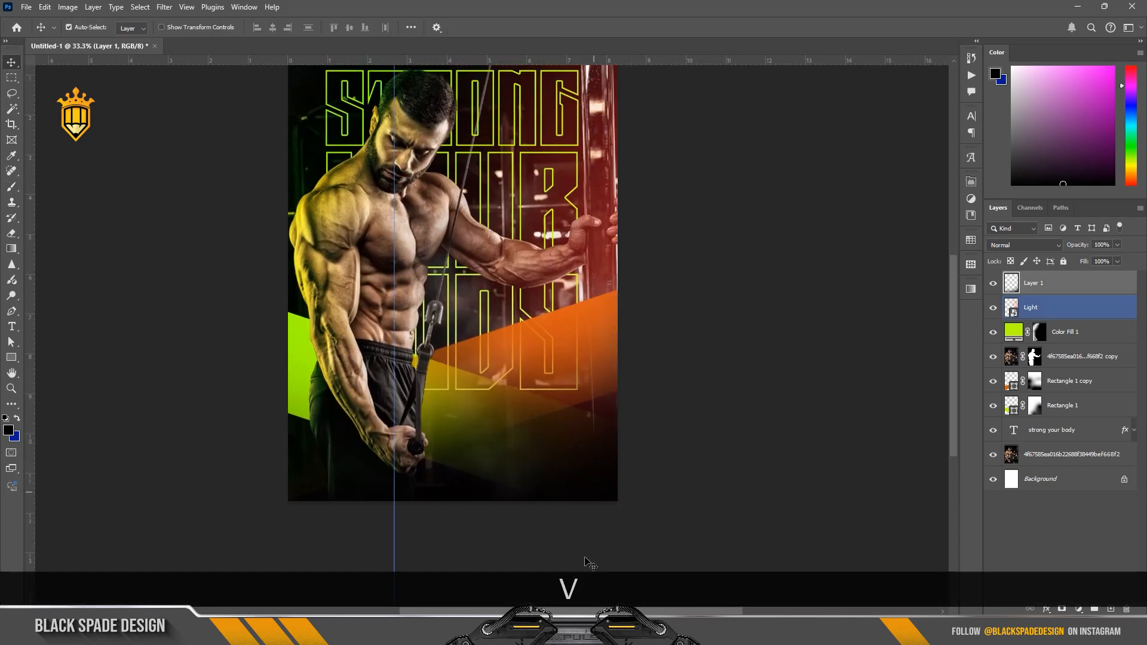
pyautogui.click(571, 631)
pyautogui.moveTo(279, 150); pyautogui.dragTo(545, 473)
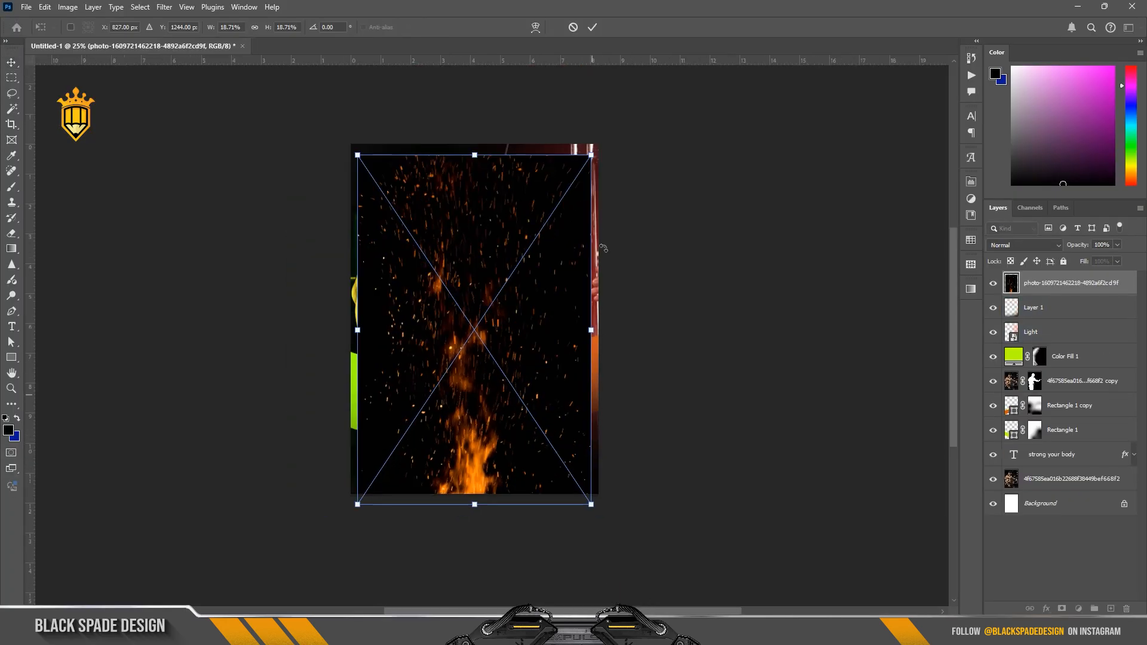
pyautogui.moveTo(665, 439); pyautogui.dragTo(681, 401)
pyautogui.moveTo(550, 366); pyautogui.dragTo(589, 409)
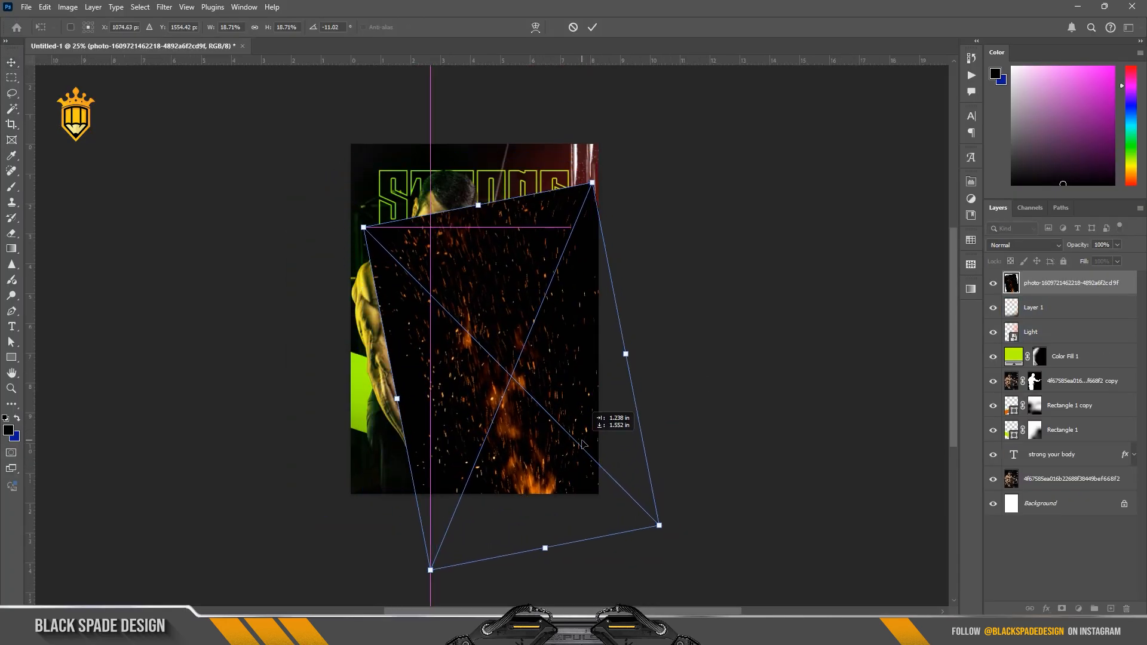
pyautogui.click(594, 27)
# Step: Set the sparks layer's blend mode to Screen, then enlarge it, tilt it to about -17°, and shift it lower on the poster
pyautogui.click(1014, 251)
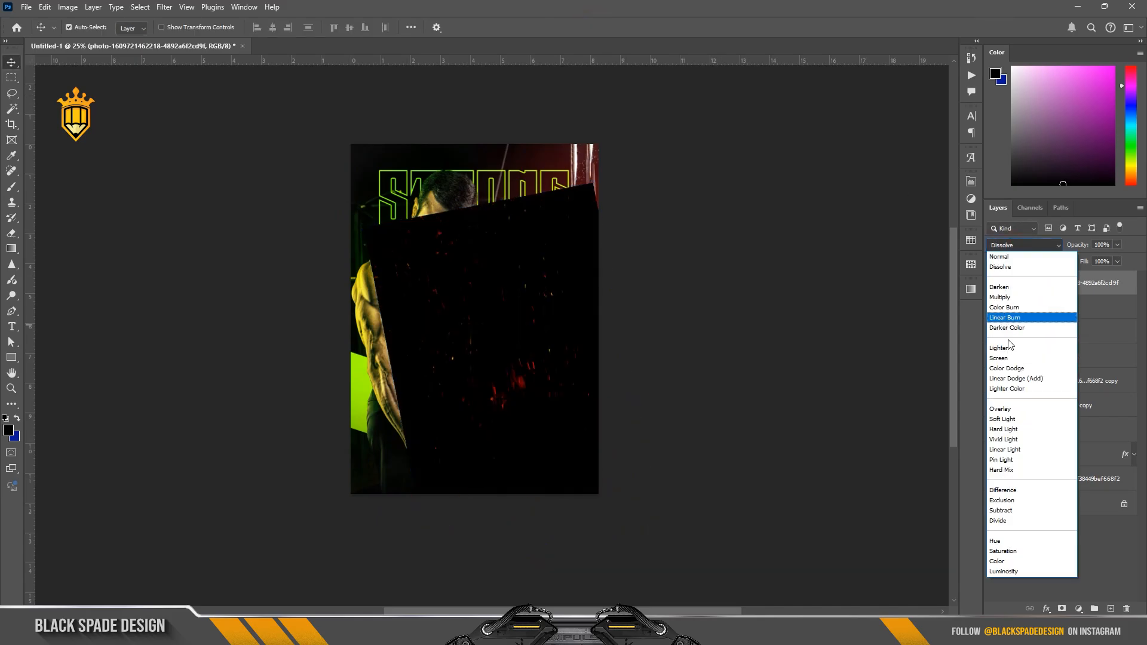
pyautogui.click(1016, 356)
pyautogui.hotkey('ctrl', 't')
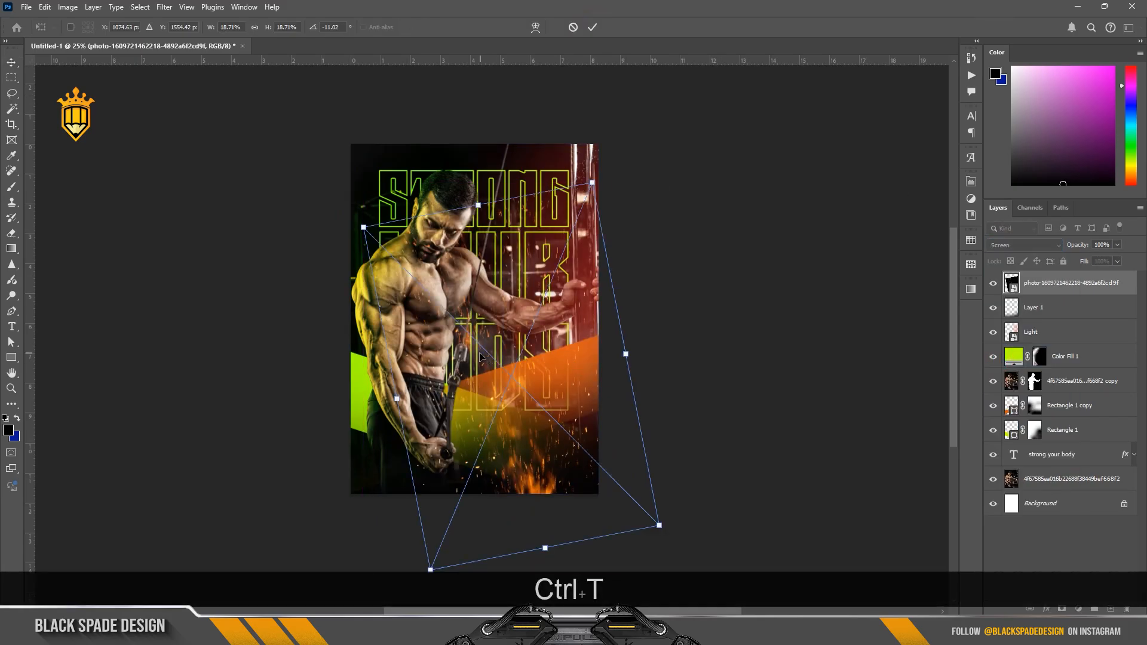
pyautogui.scroll(1, 452, 275)
pyautogui.moveTo(608, 170); pyautogui.dragTo(658, 124)
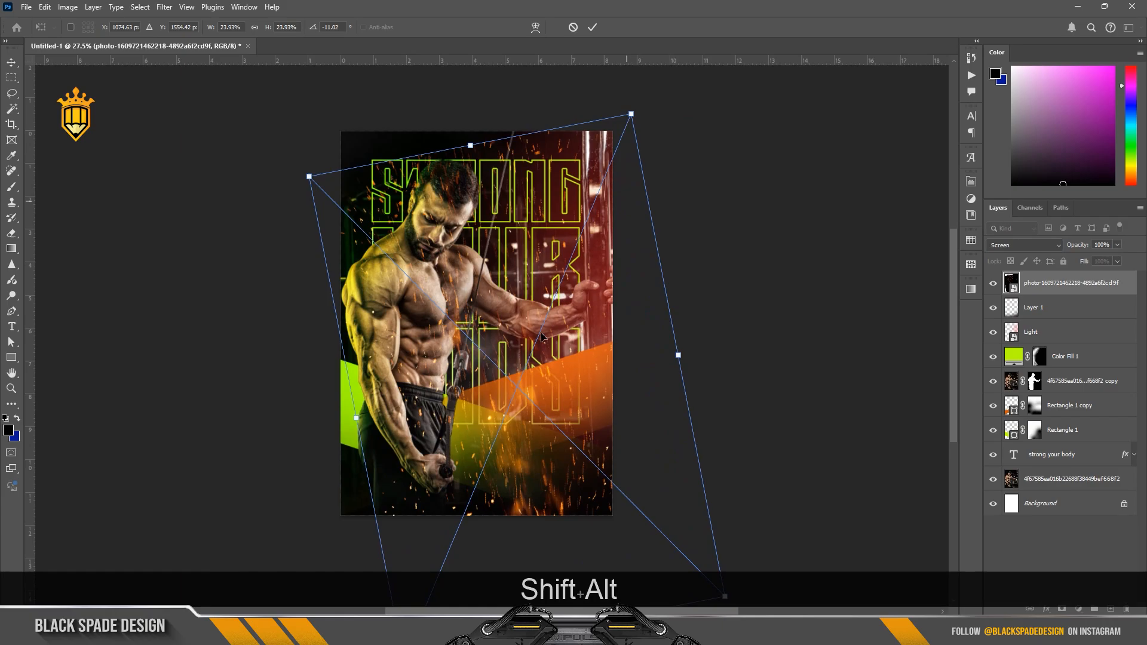
pyautogui.moveTo(548, 334); pyautogui.dragTo(573, 401)
pyautogui.moveTo(763, 378); pyautogui.dragTo(758, 352)
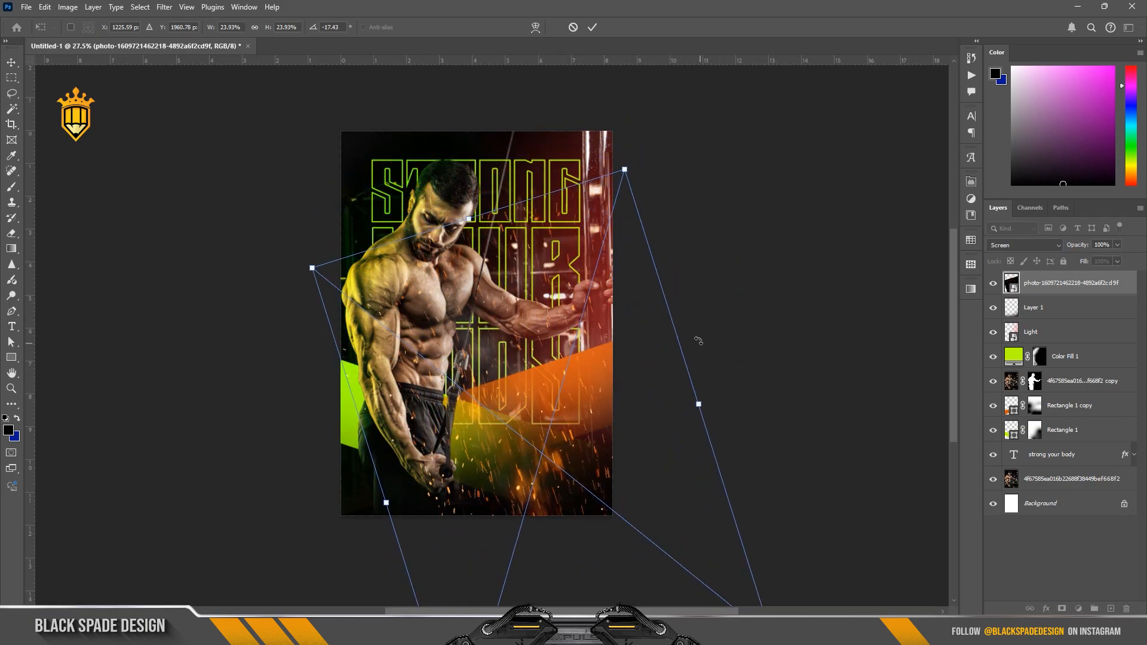
pyautogui.moveTo(626, 171); pyautogui.dragTo(630, 154)
pyautogui.moveTo(542, 286); pyautogui.dragTo(551, 294)
pyautogui.press('Return')
# Step: Add a mask to the sparks layer and paint black with a smaller soft brush to hide sparks over the man's face and upper body
pyautogui.click(1062, 609)
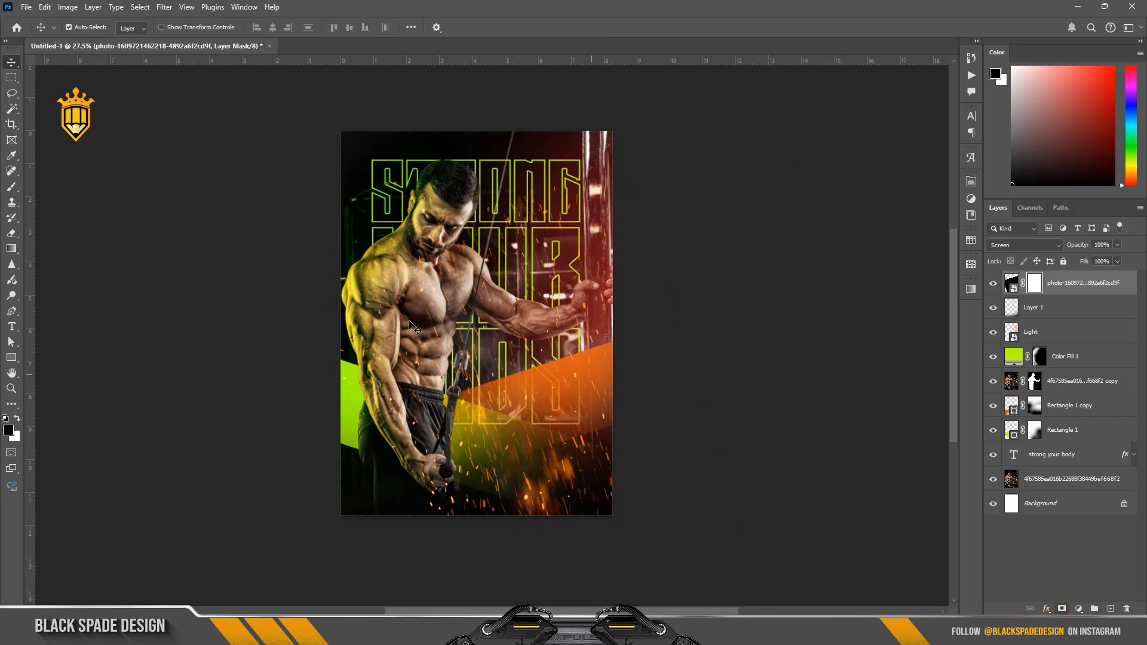
pyautogui.press('b')
pyautogui.press('[')
pyautogui.press('[')
pyautogui.press('[')
pyautogui.press('[')
pyautogui.scroll(1, 392, 312)
pyautogui.scroll(1, 392, 311)
pyautogui.press('[')
pyautogui.press('[')
pyautogui.press('[')
pyautogui.press('[')
pyautogui.press('[')
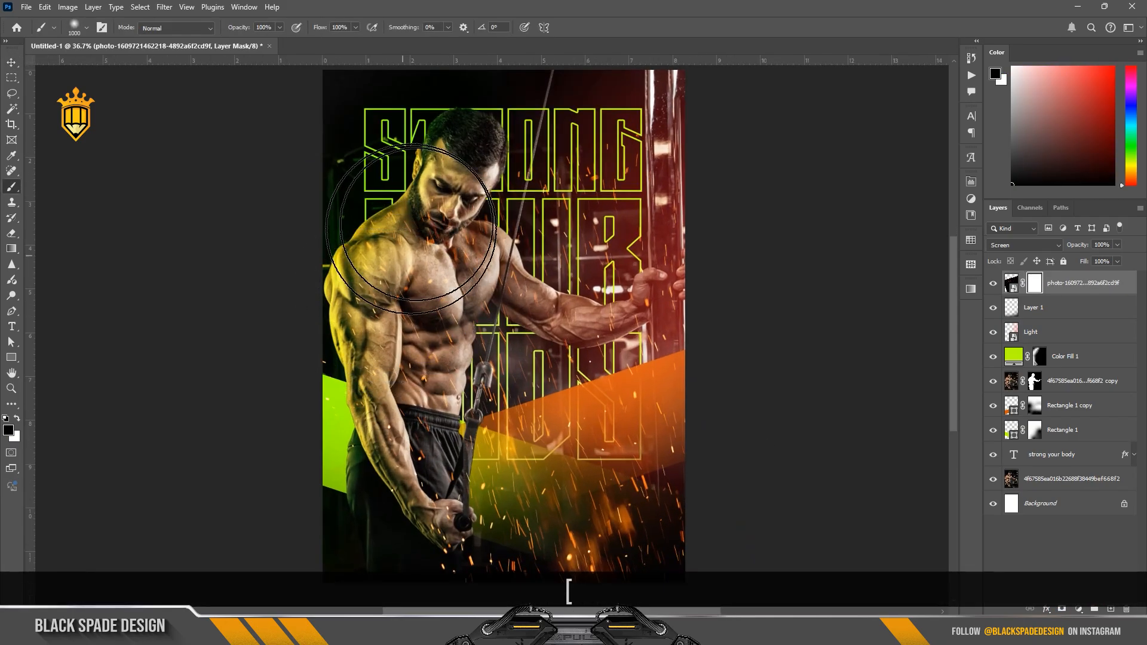
pyautogui.press('[')
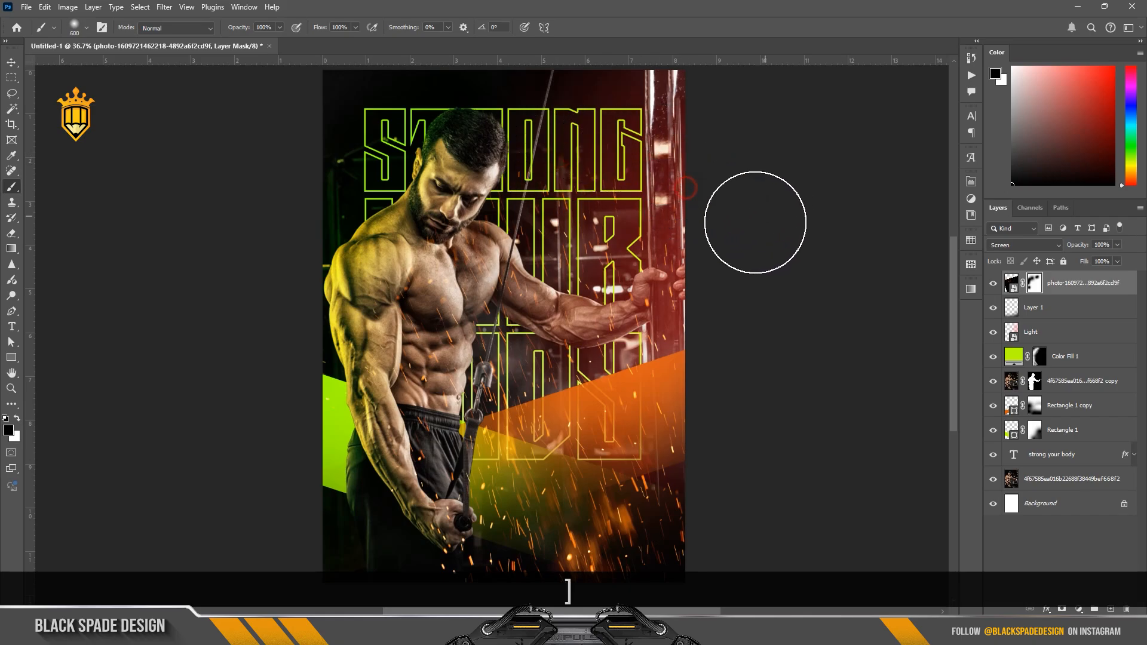
# Step: Enlarge the brush to 800 px, lower its opacity to 73%, and fade more sparks on the sparks layer's mask
pyautogui.press(']')
pyautogui.press(']')
pyautogui.press(']')
pyautogui.moveTo(241, 33); pyautogui.dragTo(221, 32)
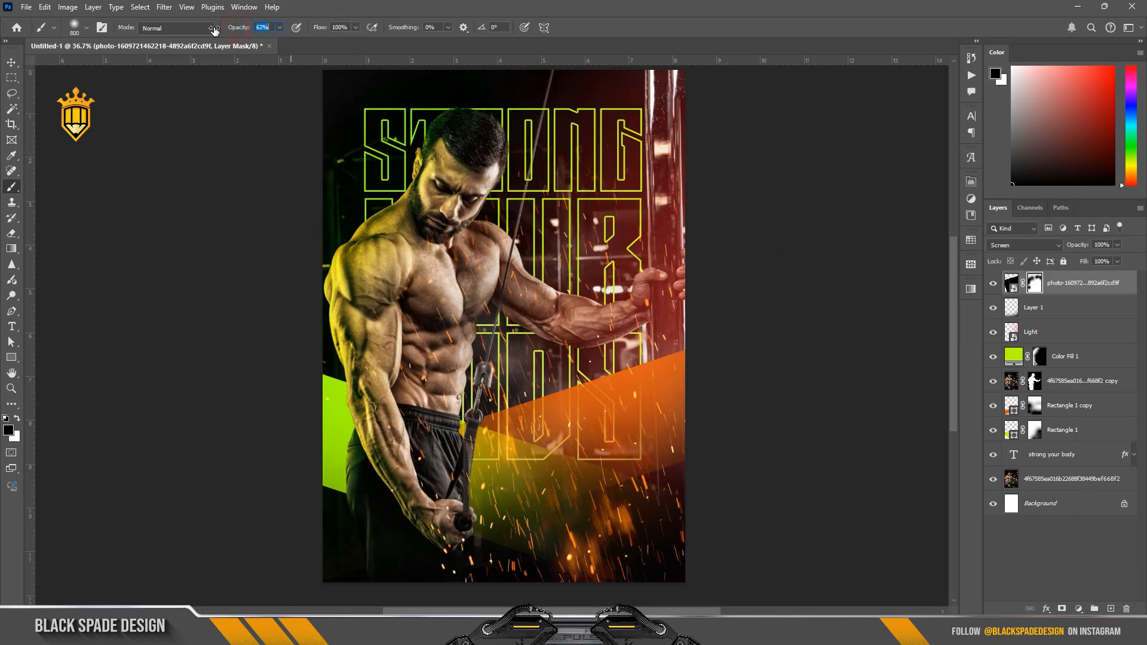
pyautogui.moveTo(432, 188); pyautogui.dragTo(507, 174)
# Step: Move the sparks layer below Color Fill 1, then shift the sparks slightly lower on the poster and scale them down a little
pyautogui.moveTo(1056, 291); pyautogui.dragTo(1051, 378)
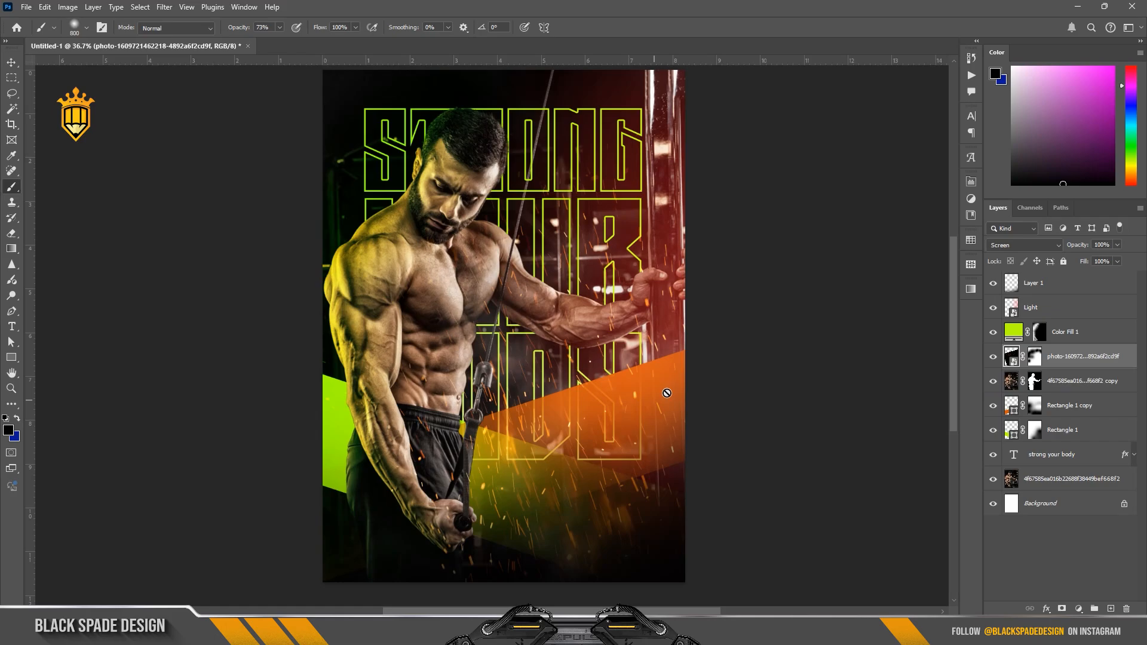
pyautogui.click(1034, 357)
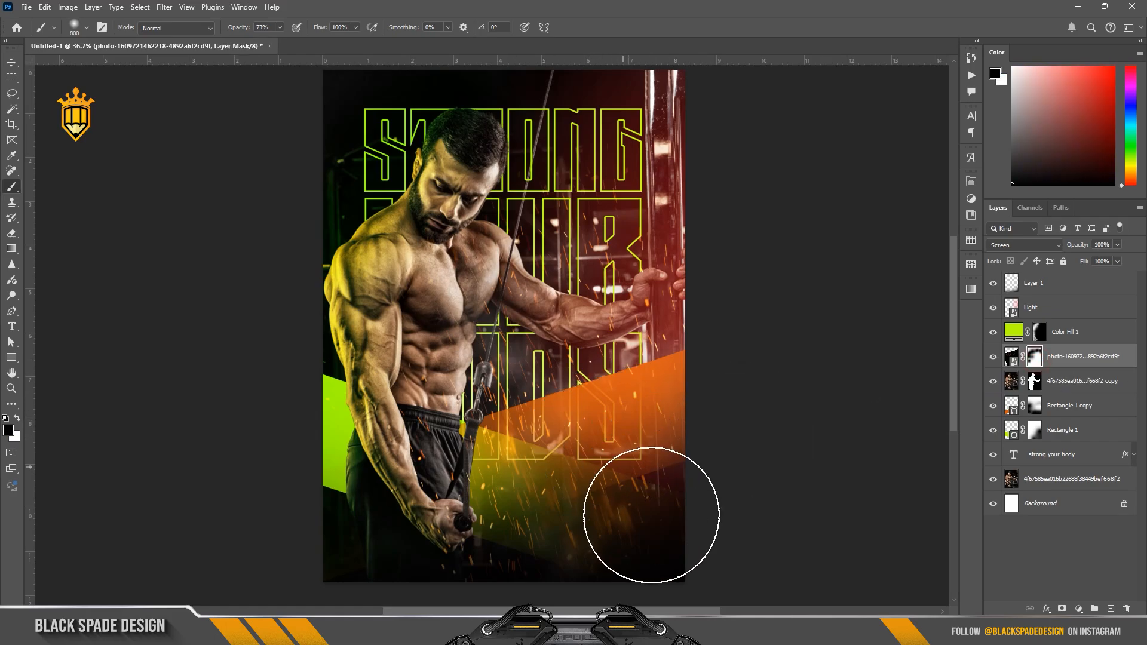
pyautogui.scroll(-1, 540, 413)
pyautogui.hotkey('ctrl', 't')
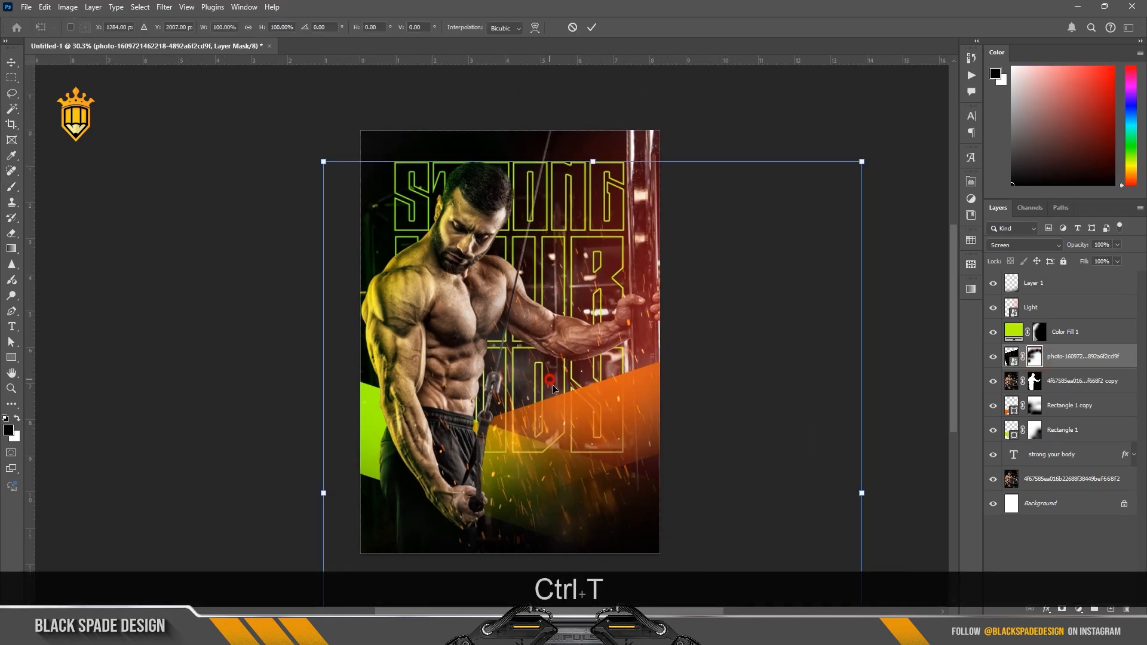
pyautogui.moveTo(551, 377); pyautogui.dragTo(556, 392)
pyautogui.moveTo(871, 175); pyautogui.dragTo(860, 203)
pyautogui.click(592, 27)
# Step: Paint white on the sparks mask to reveal sparks over the man's chest, and black to hide those near his lowered arm
pyautogui.press('b')
pyautogui.scroll(1, 575, 255)
pyautogui.press('x')
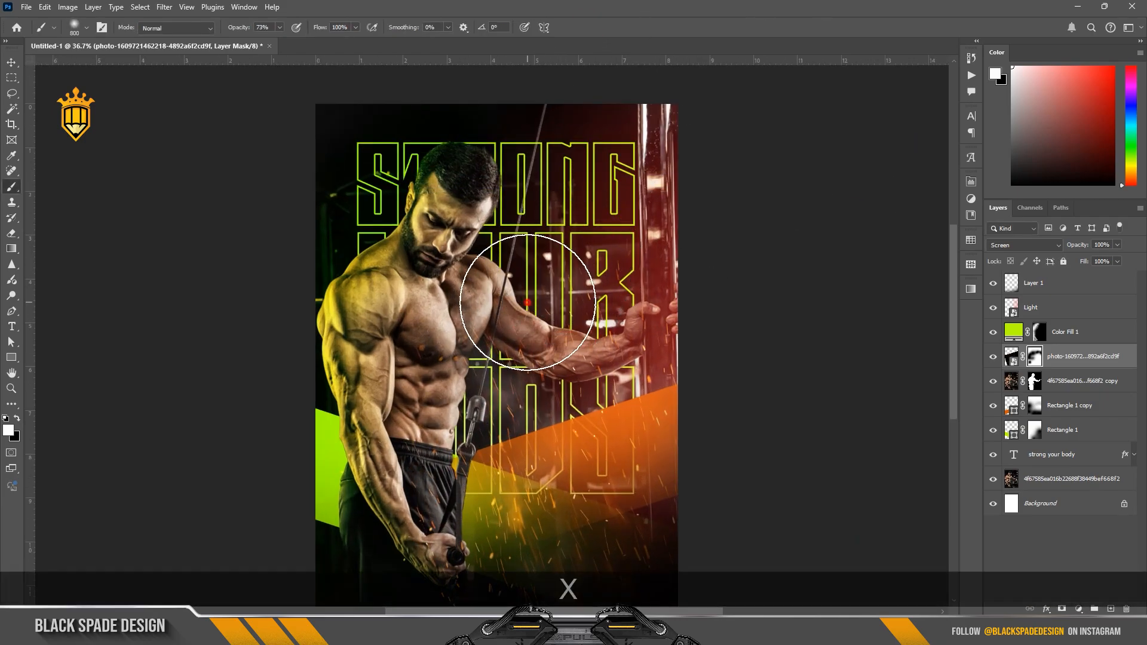
pyautogui.press('x')
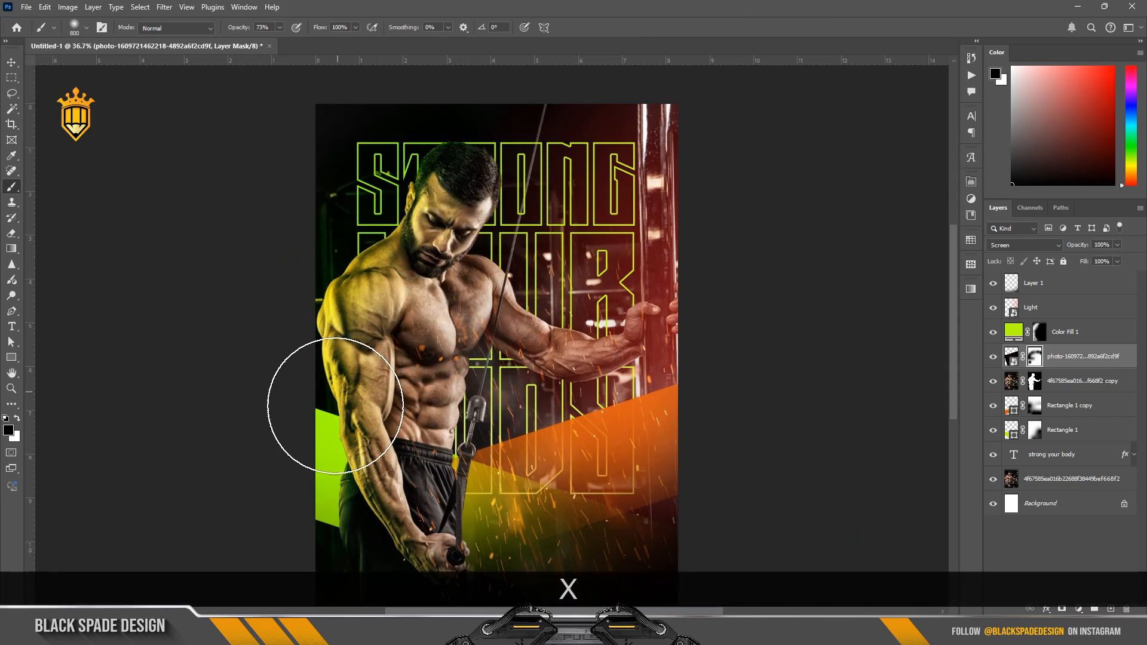
pyautogui.click(358, 510)
pyautogui.scroll(-1, 374, 341)
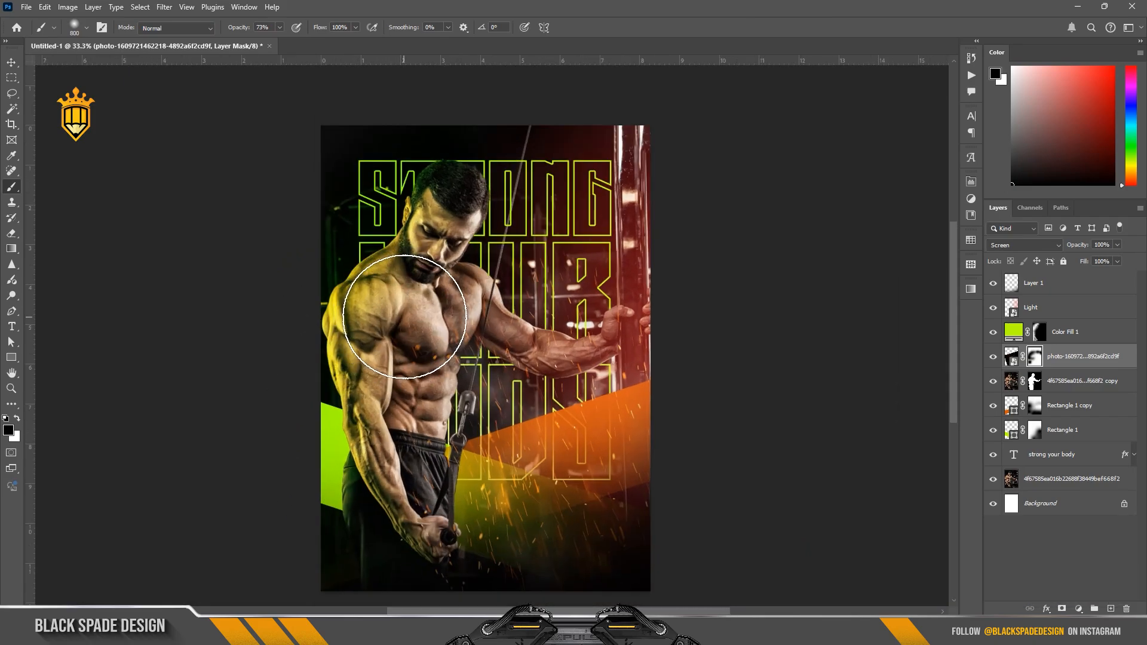
# Step: Apply Color Balance to the masked bodybuilder copy with midtone levels of +31, +6 and -15
pyautogui.press('v')
pyautogui.scroll(3, 402, 299)
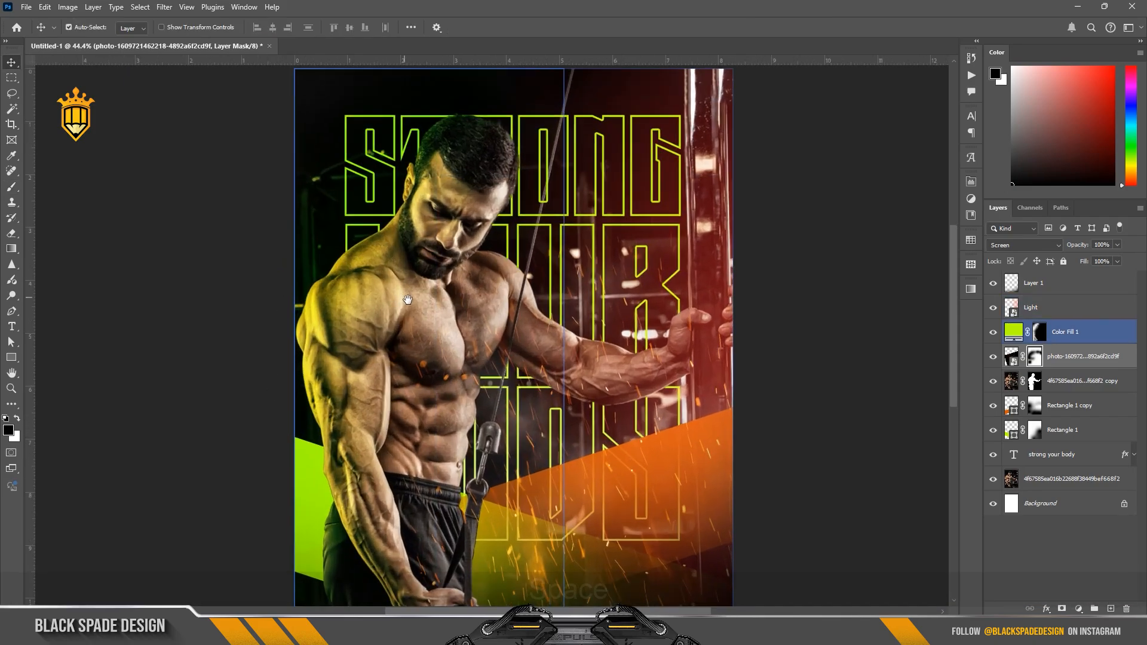
pyautogui.press('space')
pyautogui.moveTo(403, 299); pyautogui.dragTo(422, 297)
pyautogui.click(1008, 384)
pyautogui.click(993, 383)
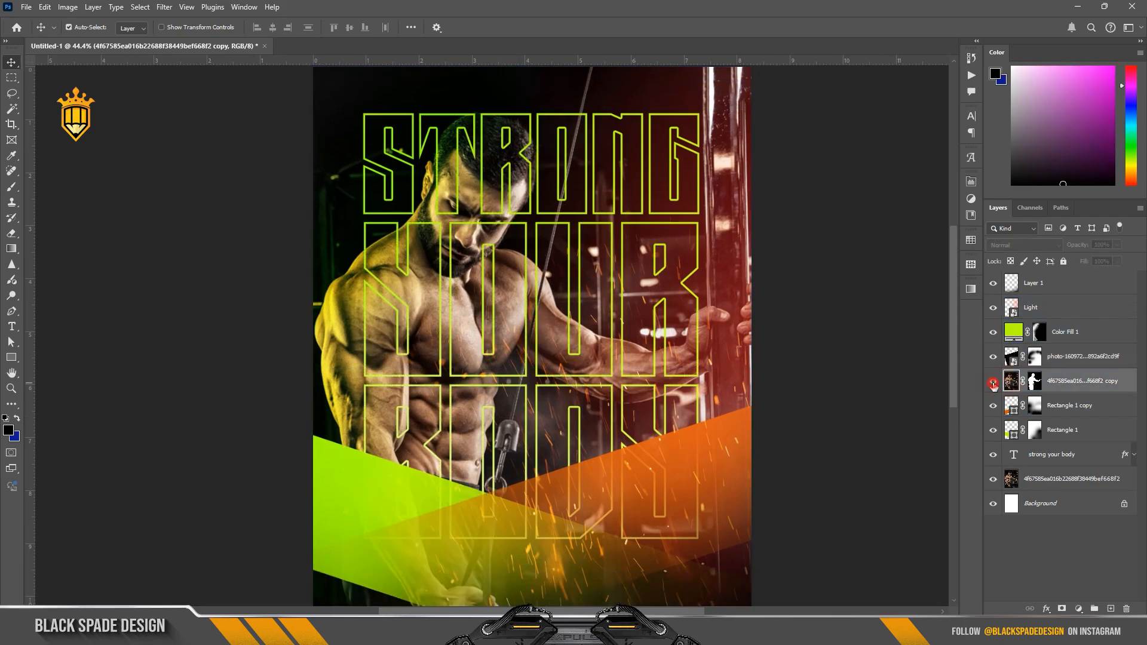
pyautogui.click(993, 383)
pyautogui.hotkey('ctrl', 'b')
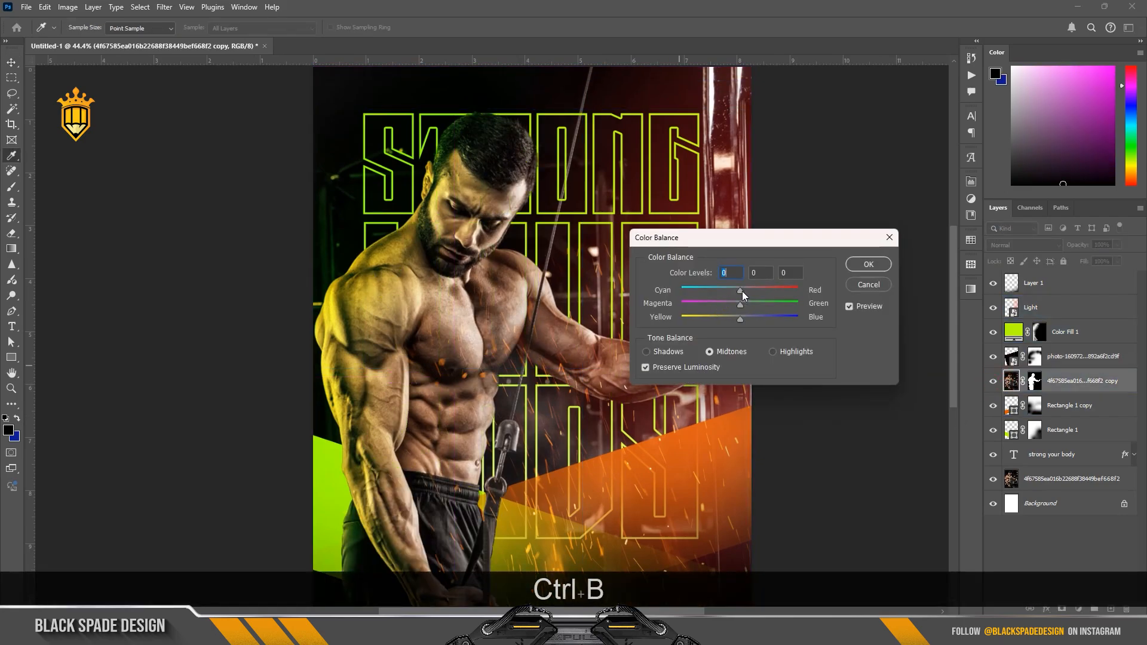
pyautogui.moveTo(742, 291)
pyautogui.mouseDown()
pyautogui.moveTo(724, 321)
pyautogui.moveTo(744, 303)
pyautogui.mouseUp()
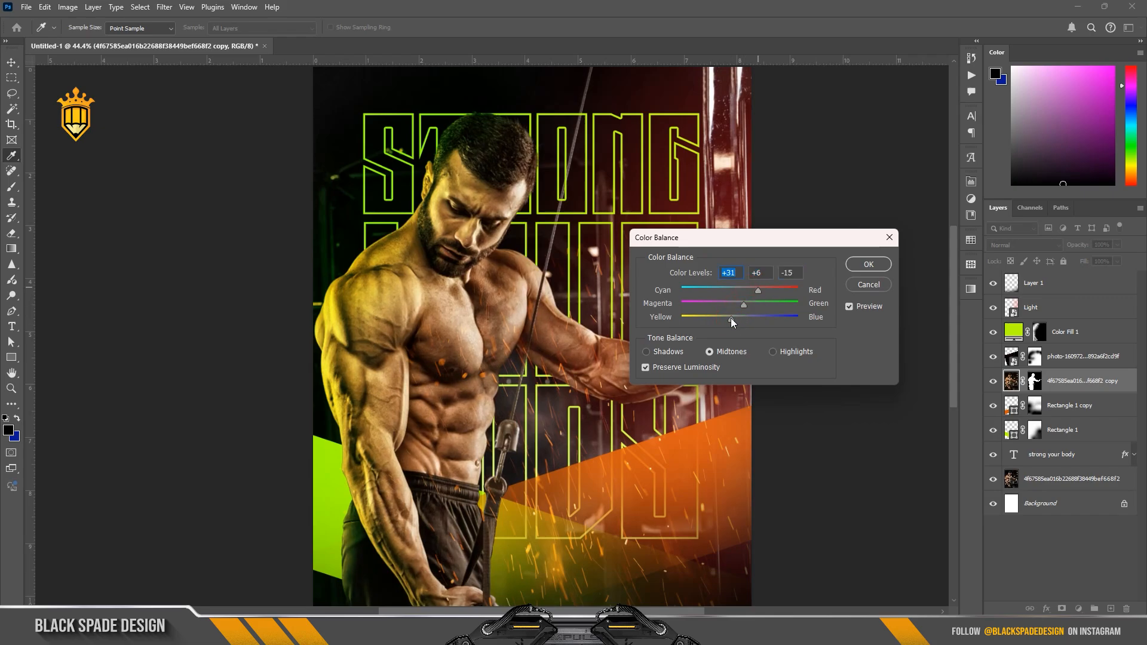
pyautogui.click(734, 318)
pyautogui.click(858, 268)
# Step: Add a placeholder text line in Bebas Neue above Layer 1 and position it below the BODY outline lettering
pyautogui.scroll(-5, 509, 276)
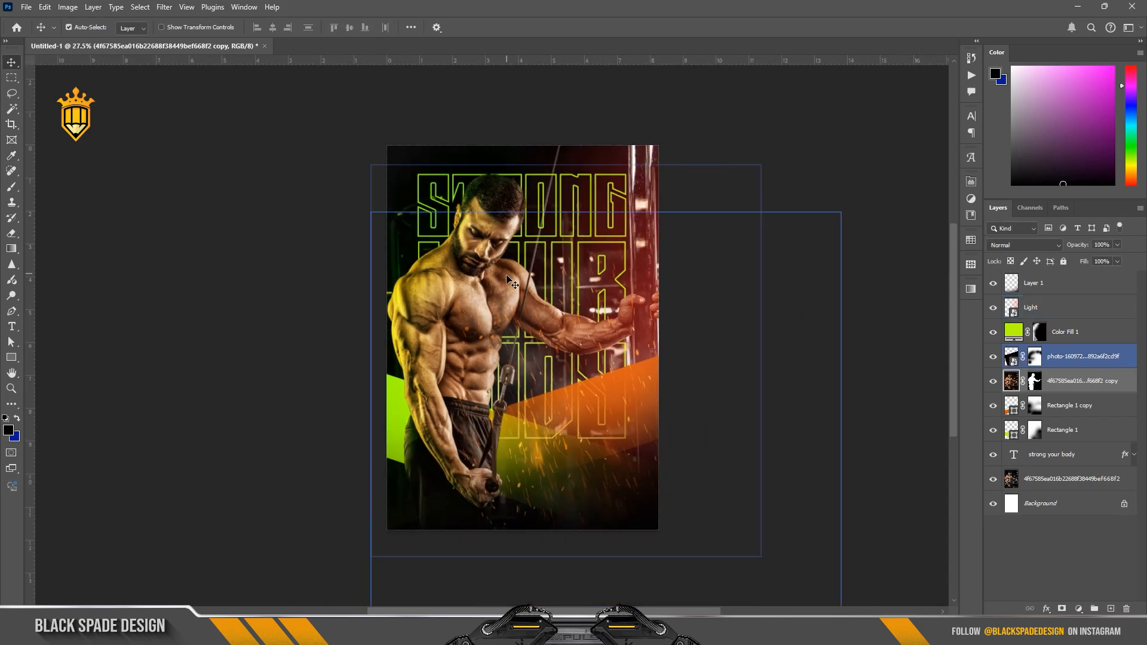
pyautogui.scroll(3, 537, 364)
pyautogui.click(1017, 288)
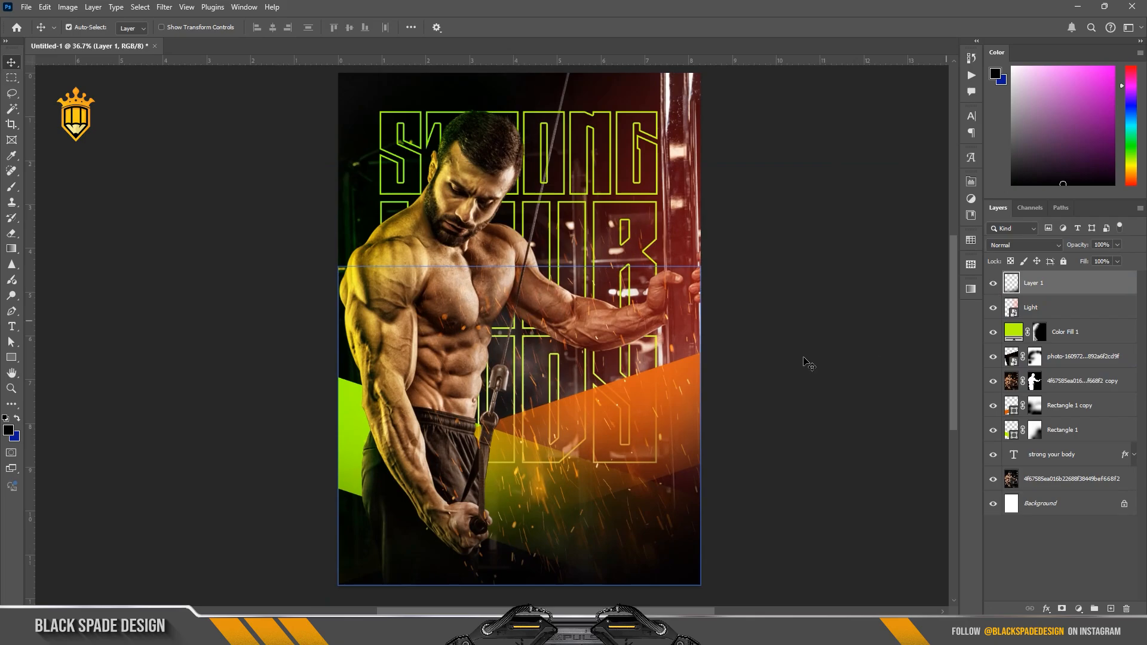
pyautogui.scroll(1, 664, 378)
pyautogui.press('t')
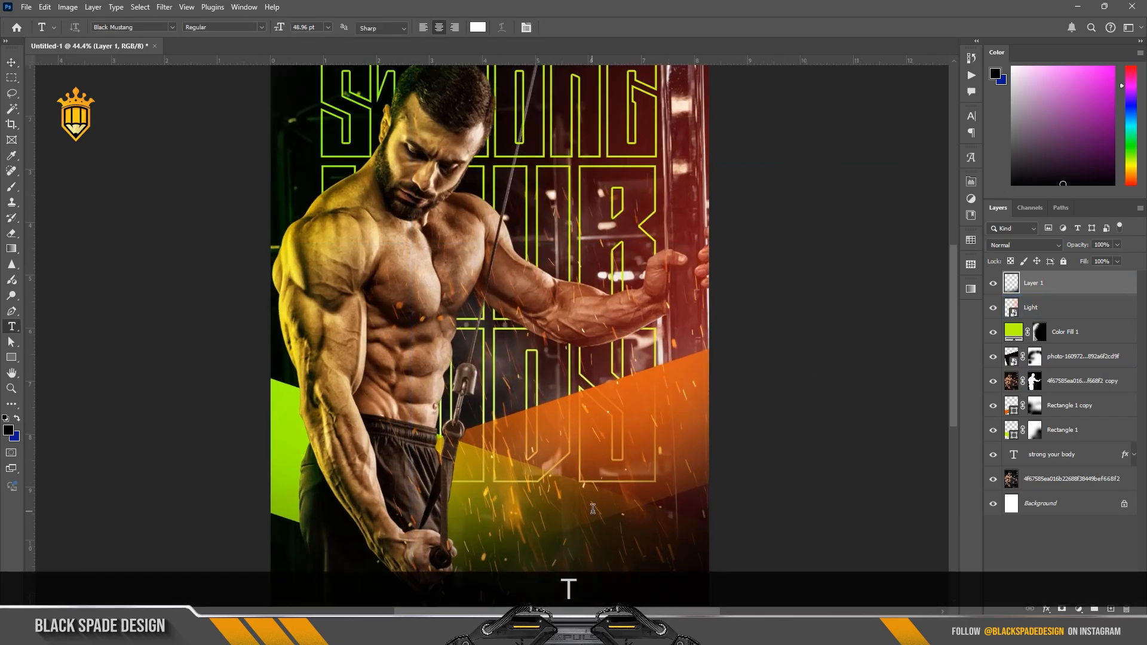
pyautogui.click(692, 269)
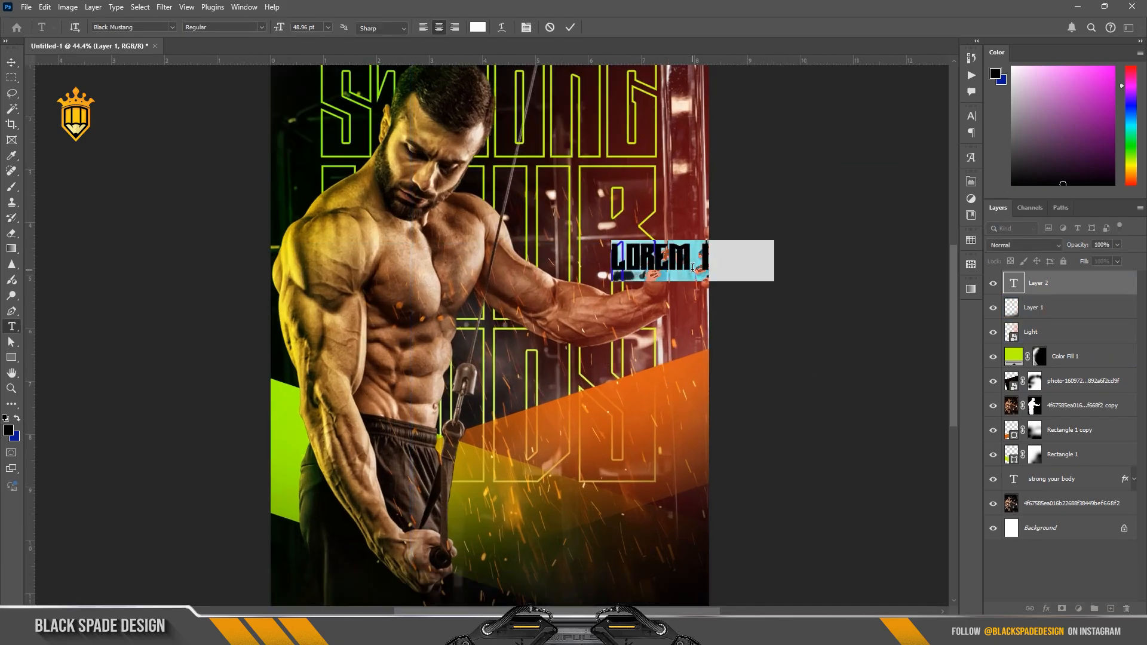
pyautogui.click(526, 28)
pyautogui.click(899, 133)
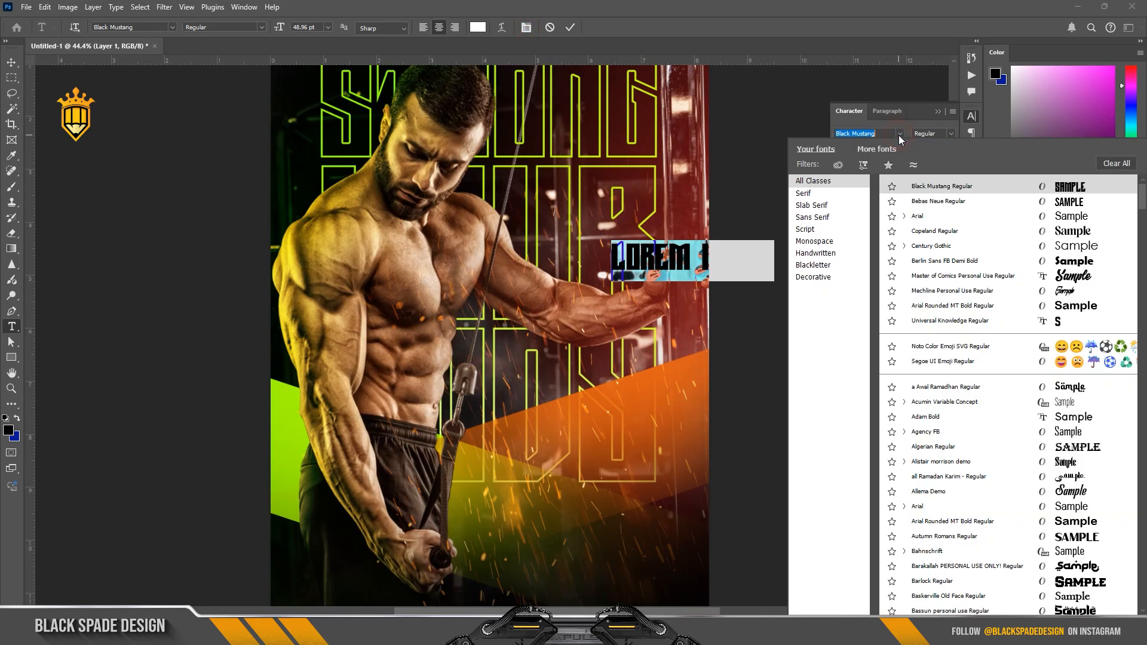
pyautogui.click(919, 208)
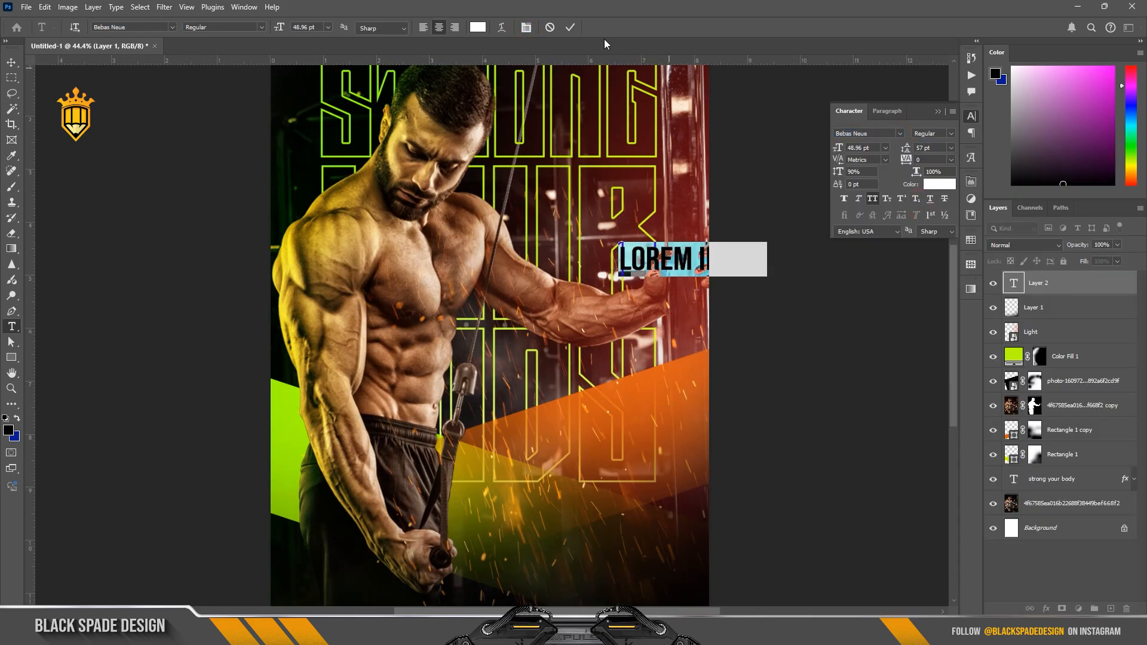
pyautogui.click(570, 26)
pyautogui.press('v')
pyautogui.moveTo(658, 270); pyautogui.dragTo(549, 376)
# Step: Replace the placeholder text with "open 24/7"
pyautogui.press('space')
pyautogui.scroll(4, 549, 376)
pyautogui.press('t')
pyautogui.click(546, 365)
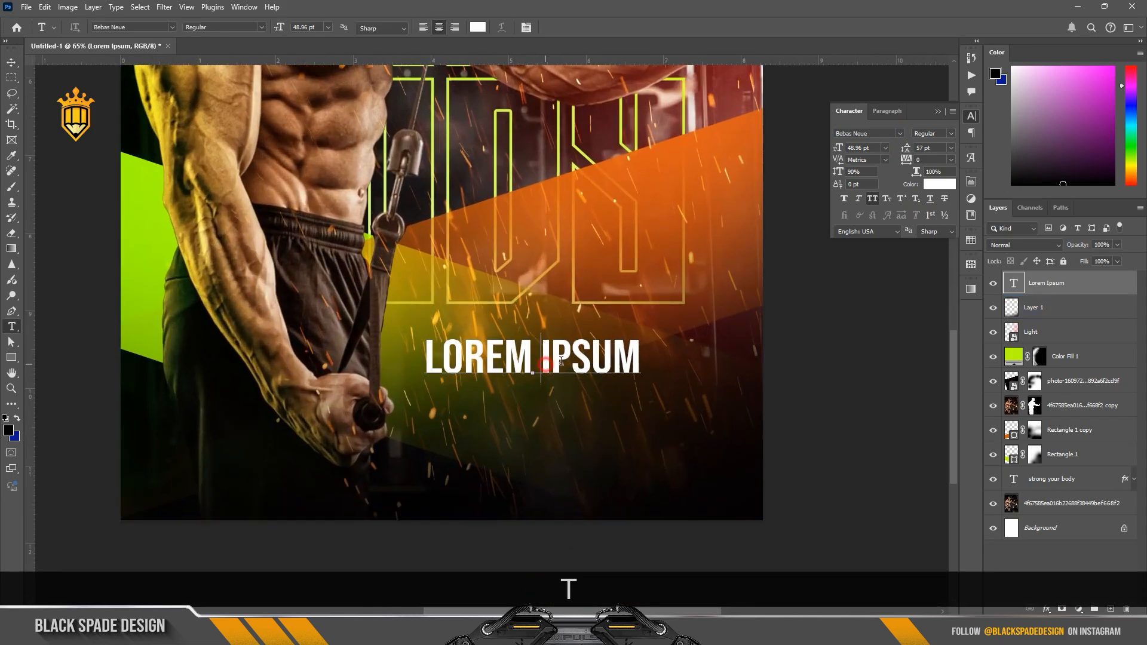
pyautogui.moveTo(640, 361); pyautogui.dragTo(413, 343)
pyautogui.write('ope')
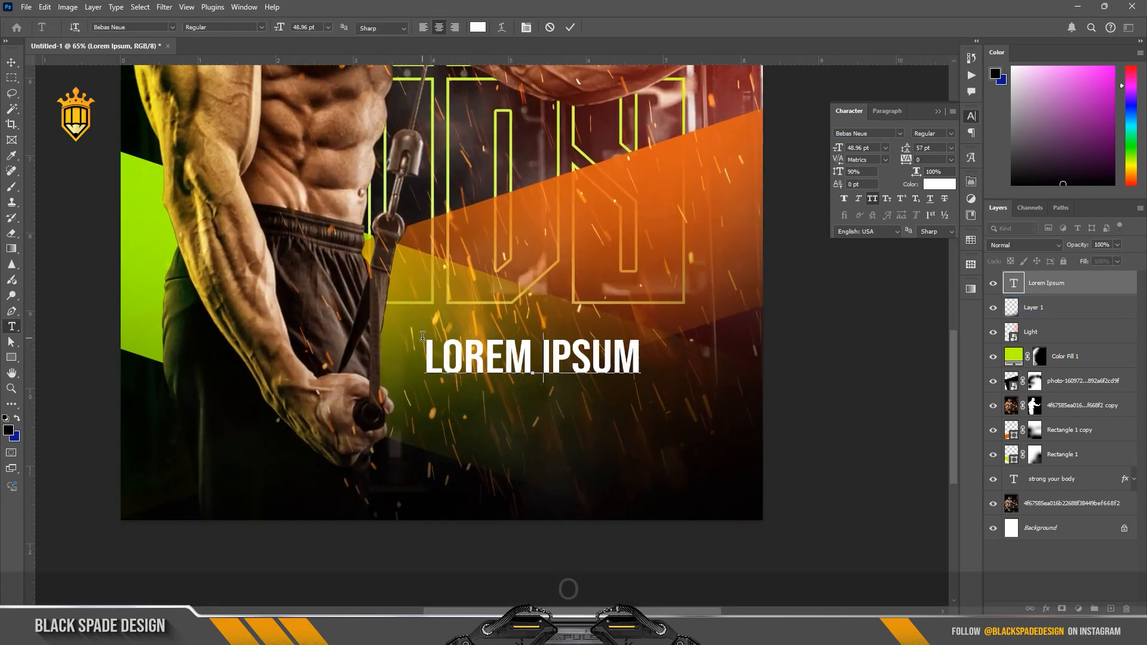
pyautogui.write('n 24')
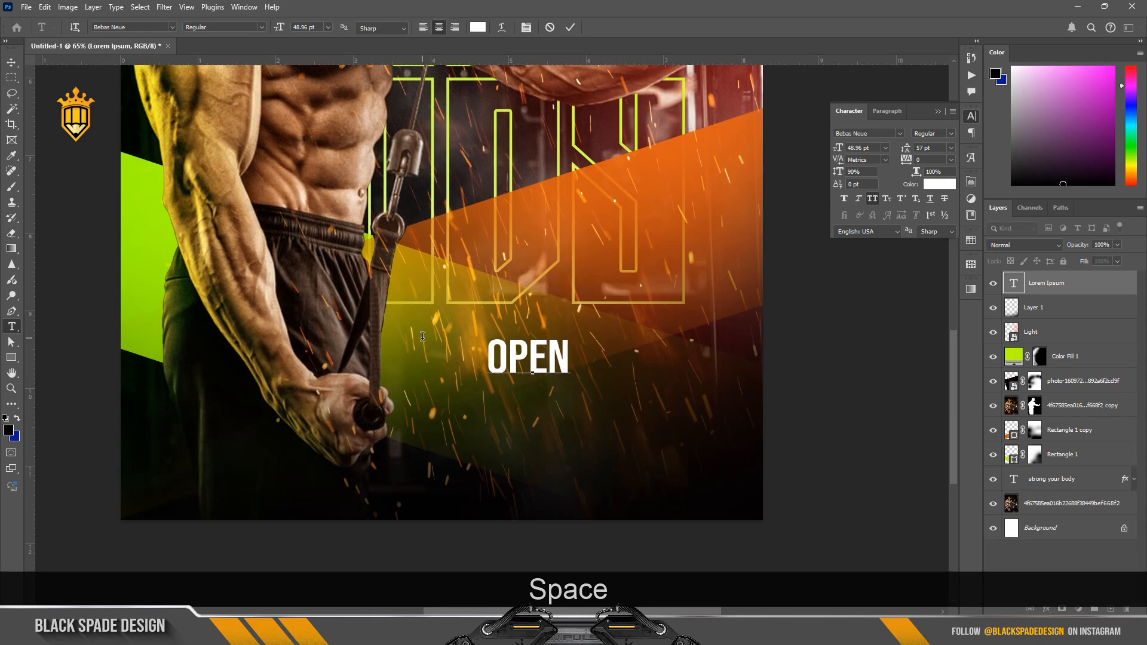
pyautogui.write('/7')
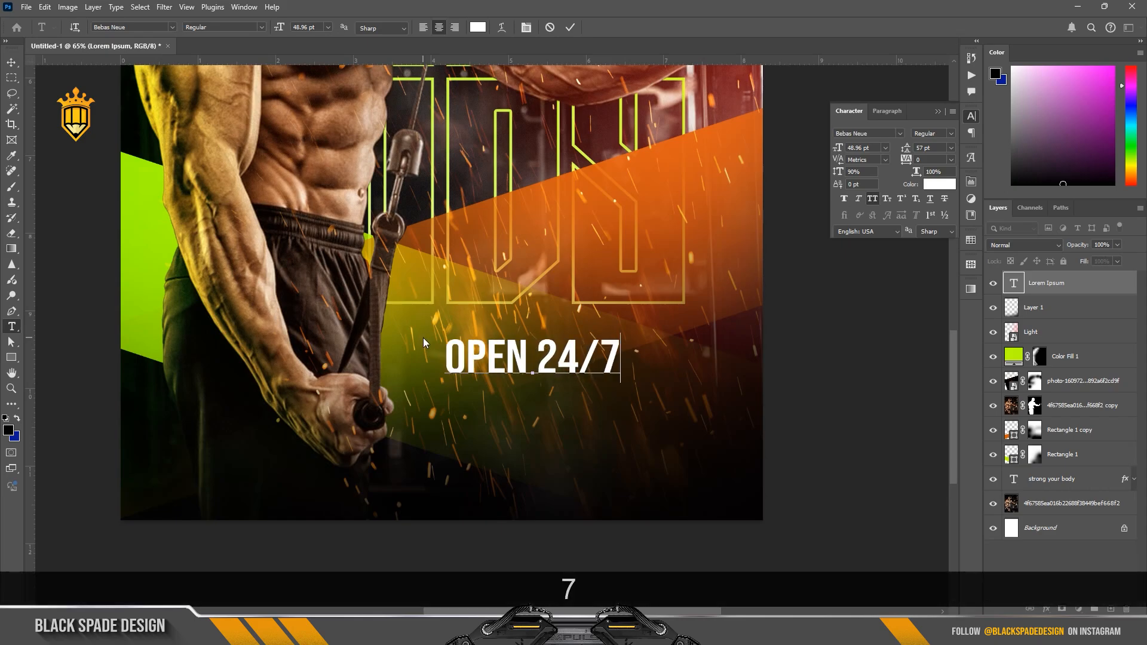
# Step: Recolour the whole "open 24/7" text lime green (a1fa00), sampled from the poster's green band
pyautogui.hotkey('ctrl', 'a')
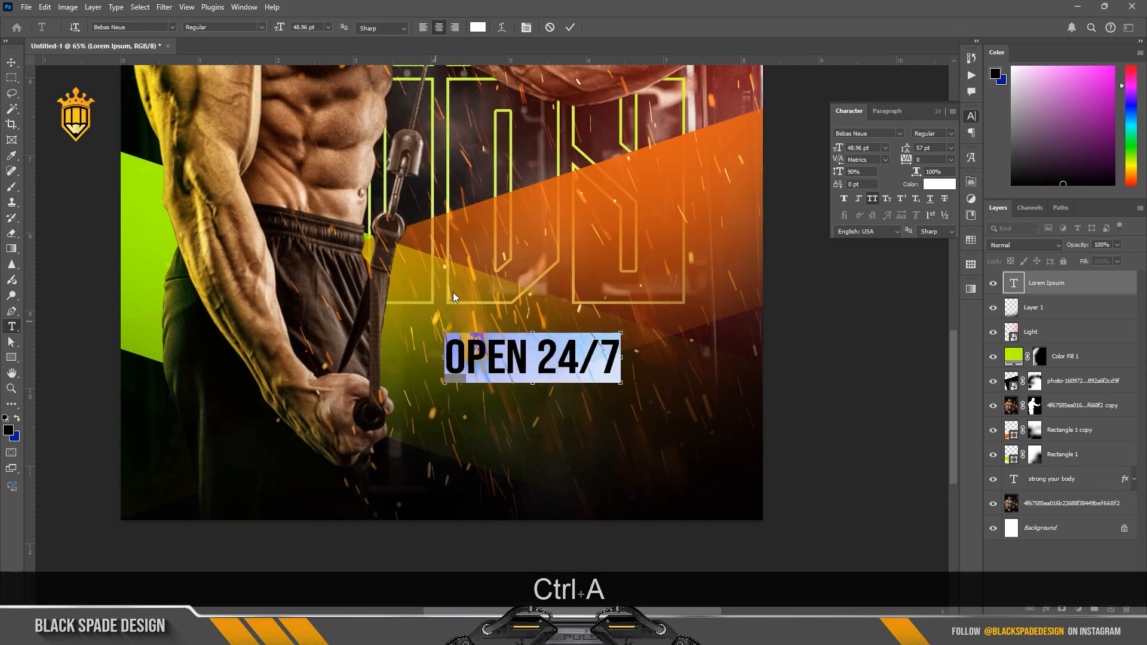
pyautogui.click(477, 27)
pyautogui.click(144, 210)
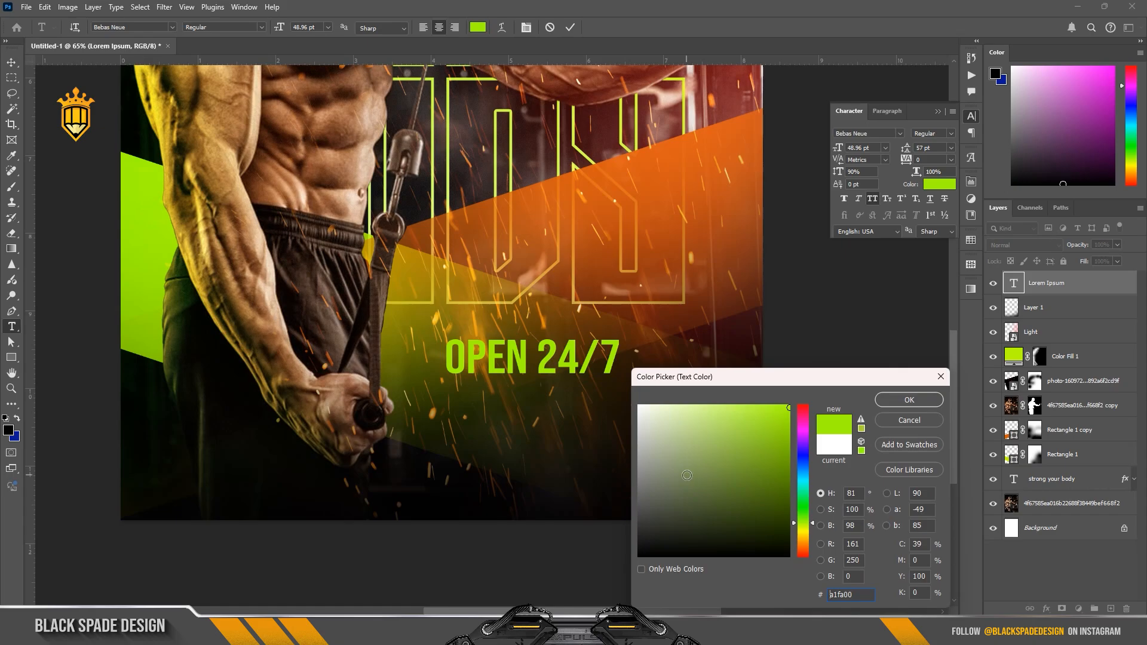
pyautogui.click(909, 400)
pyautogui.click(571, 28)
pyautogui.scroll(-1, 562, 310)
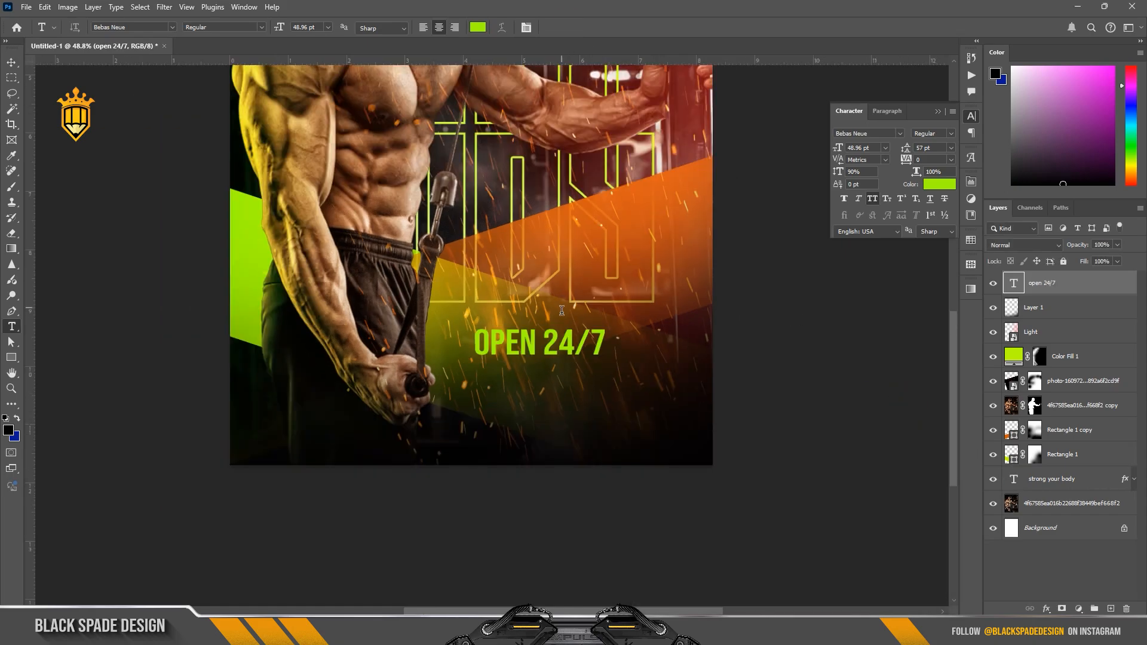
# Step: Add a text layer below "OPEN 24/7" with the two lines "PERSONAL TRAINING" and "BODY BUILDING"
pyautogui.click(545, 437)
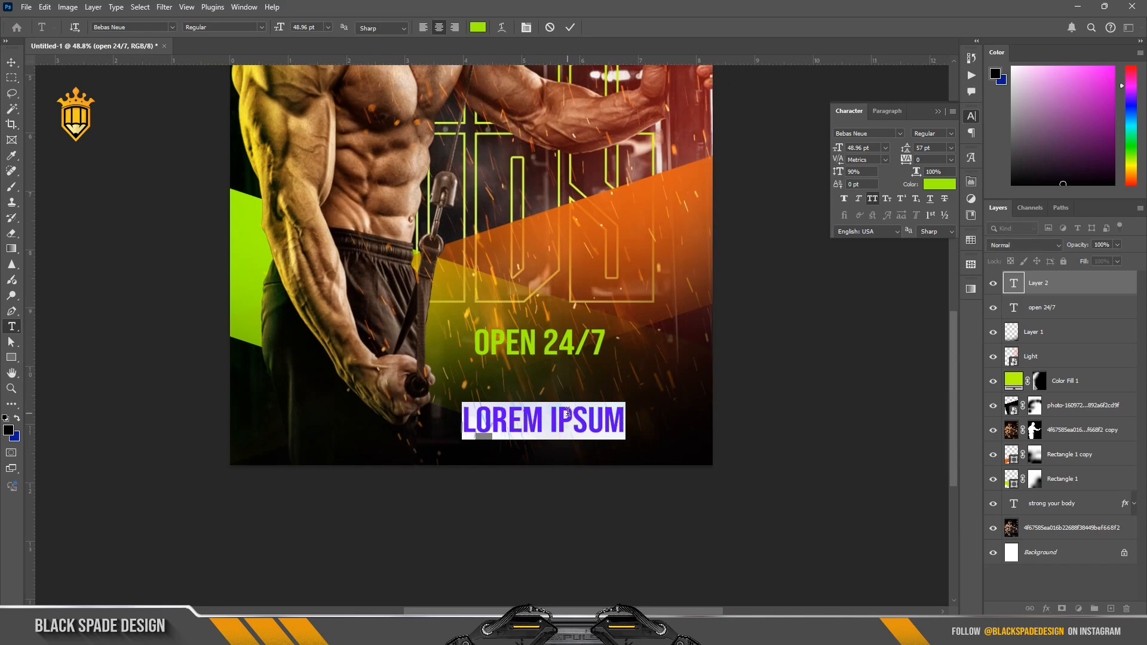
pyautogui.write('PER')
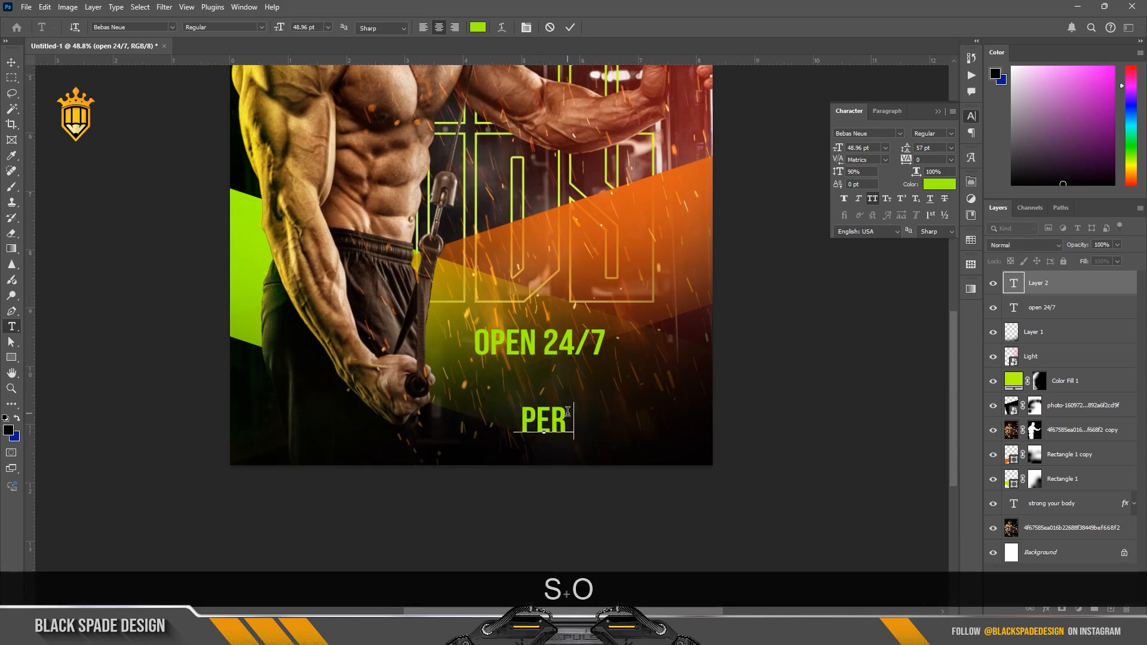
pyautogui.write('SONAL TRAINI')
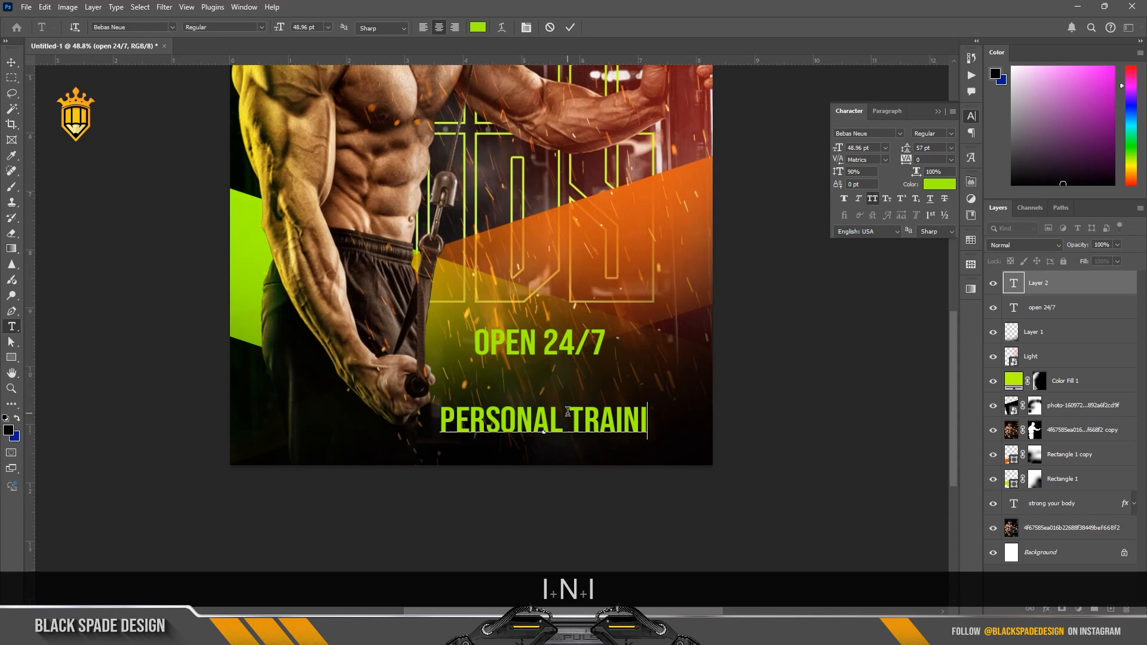
pyautogui.write('NG ')
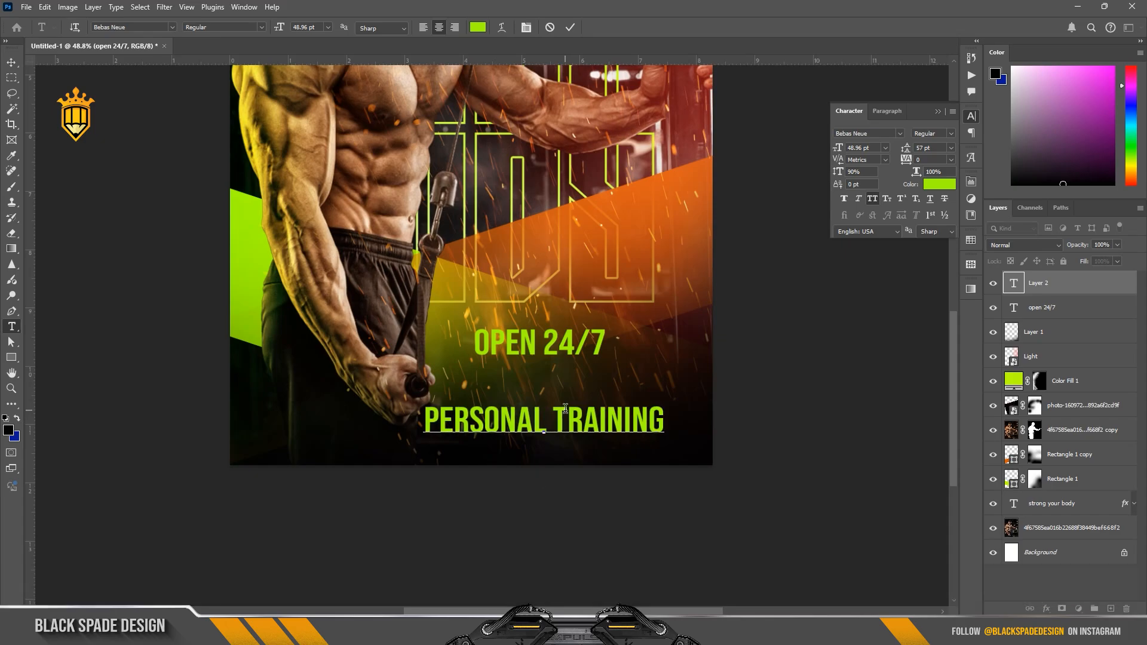
pyautogui.write('BODY BUILDING')
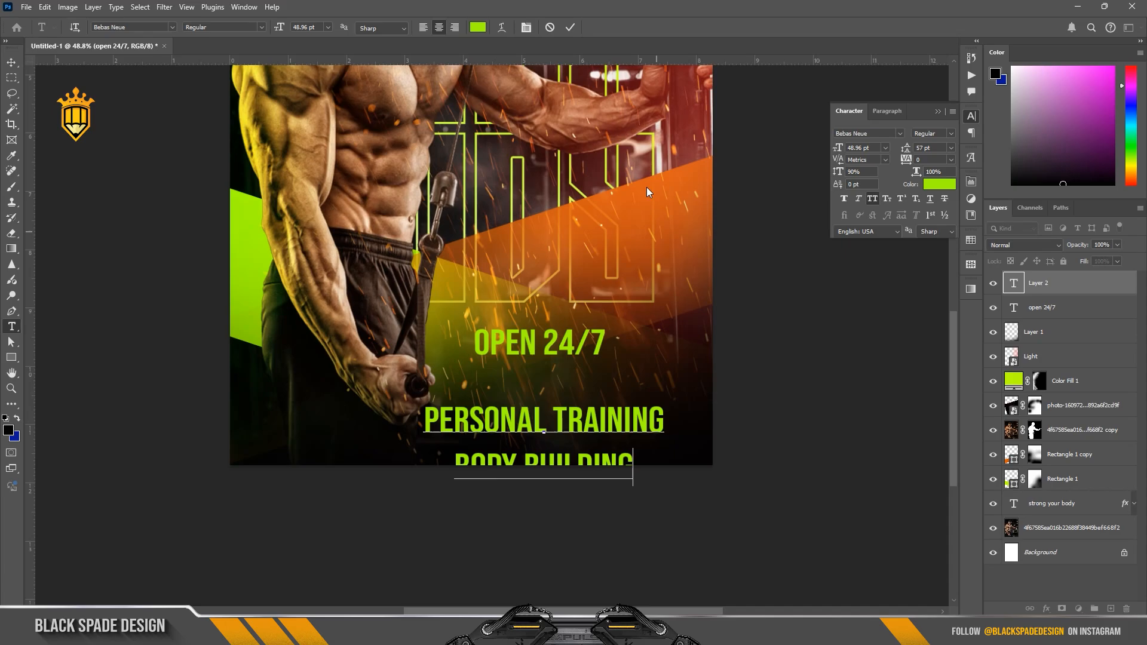
pyautogui.click(571, 27)
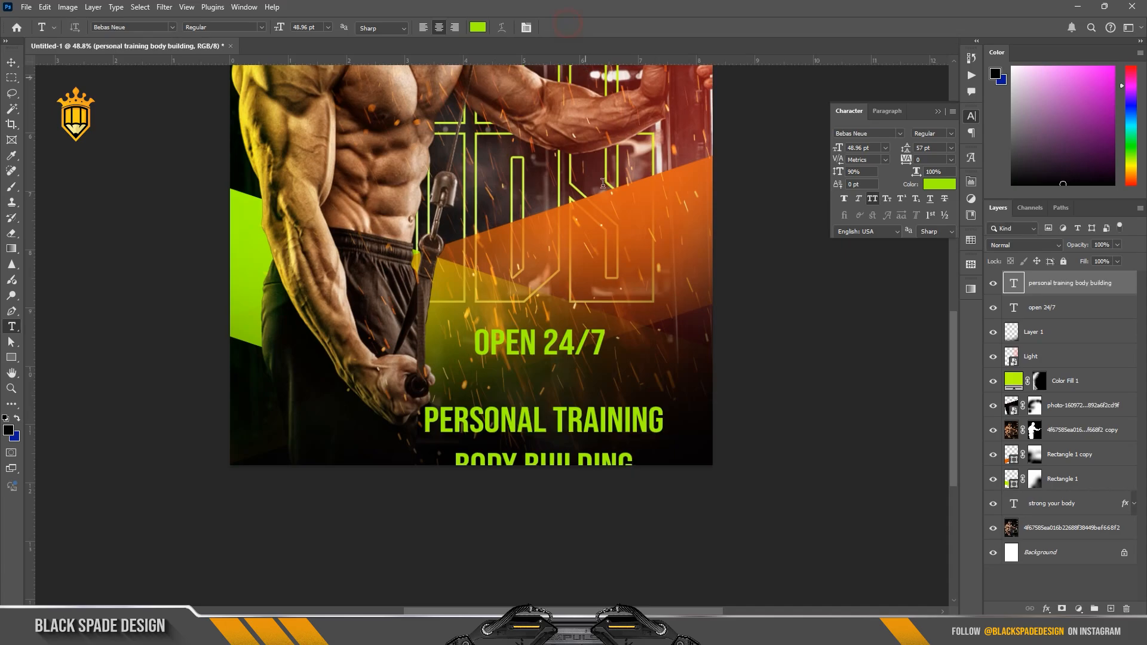
# Step: Move the new text up above "OPEN 24/7" and add the lines "BOXING CLASSES", "CARDIO" and "MORE" beneath "BODY BUILDING"
pyautogui.press('v')
pyautogui.moveTo(579, 417); pyautogui.dragTo(551, 242)
pyautogui.press('t')
pyautogui.press('Return')
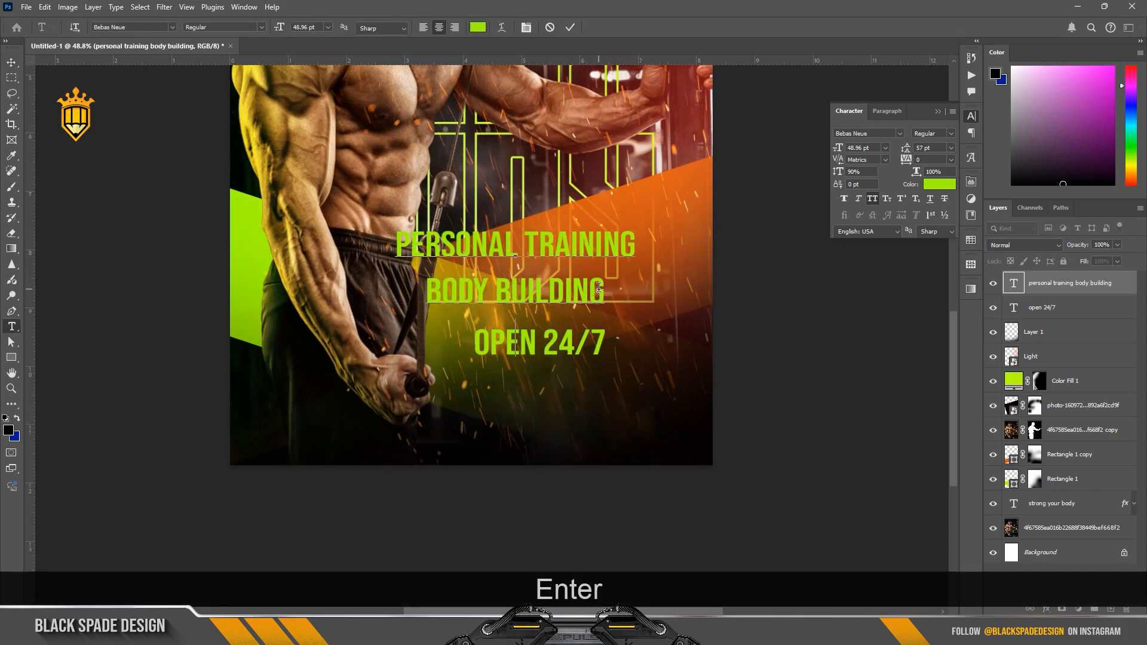
pyautogui.write('xing classe')
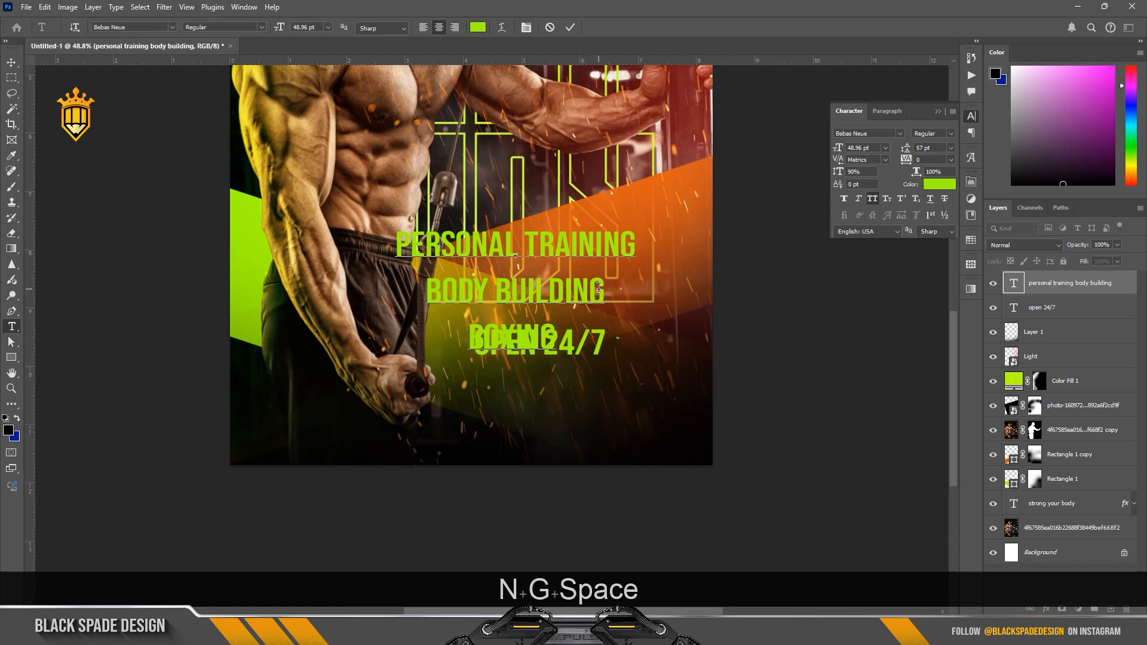
pyautogui.write('s')
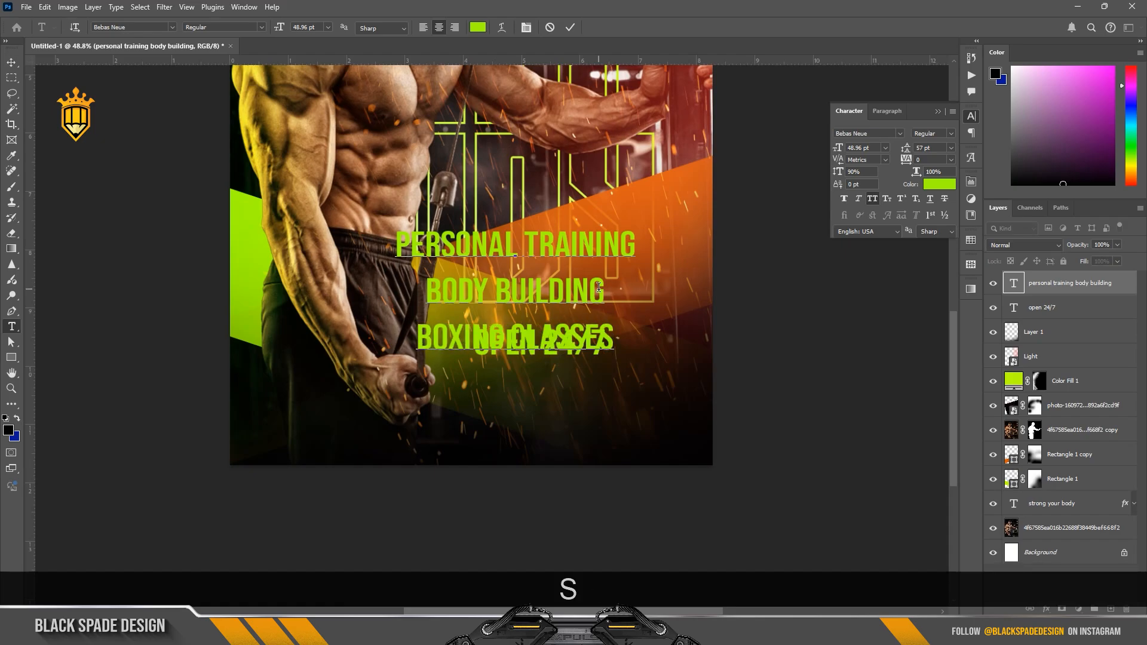
pyautogui.write('cardio')
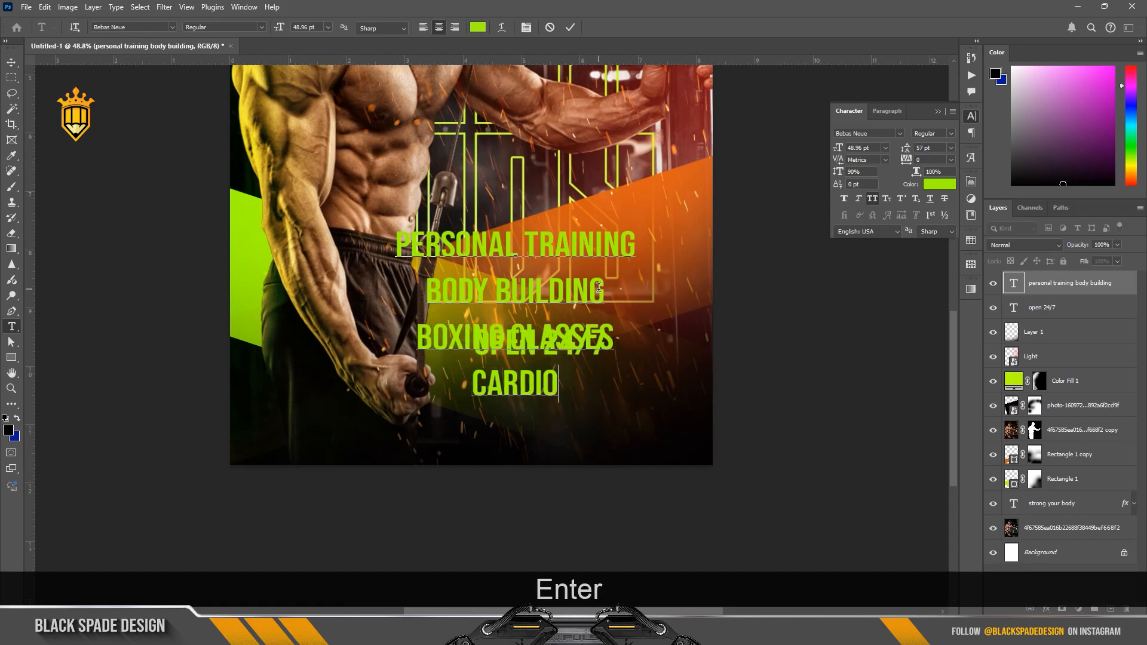
pyautogui.write('more')
# Step: Right-align all five lines of the service list and recolour them white
pyautogui.hotkey('ctrl', 'a')
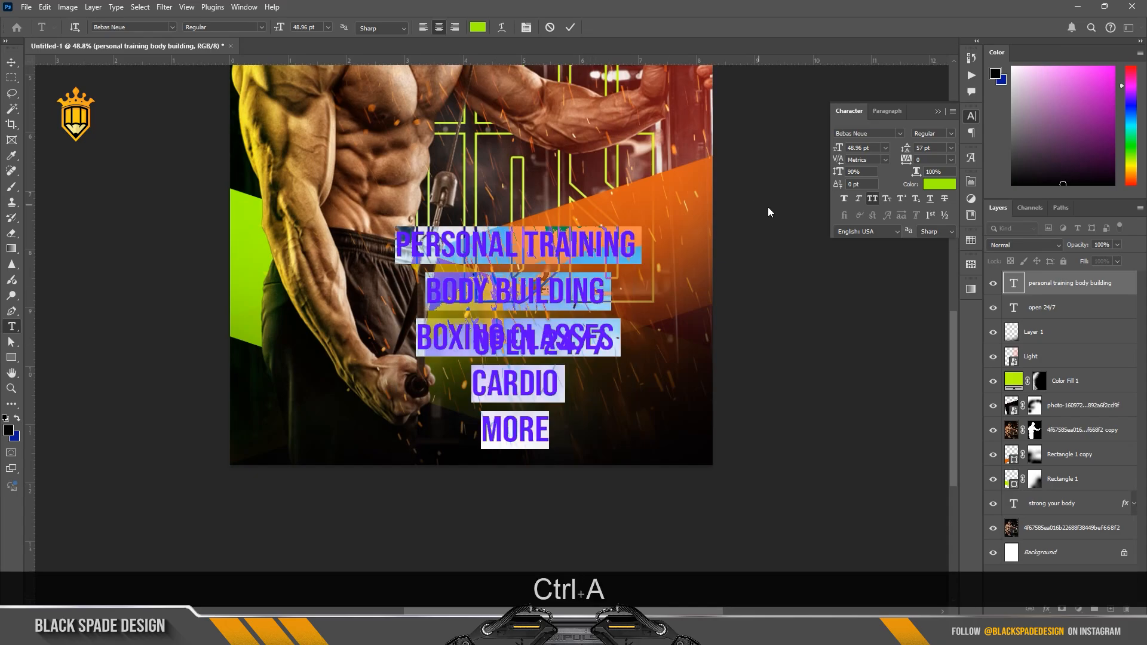
pyautogui.click(454, 27)
pyautogui.click(941, 186)
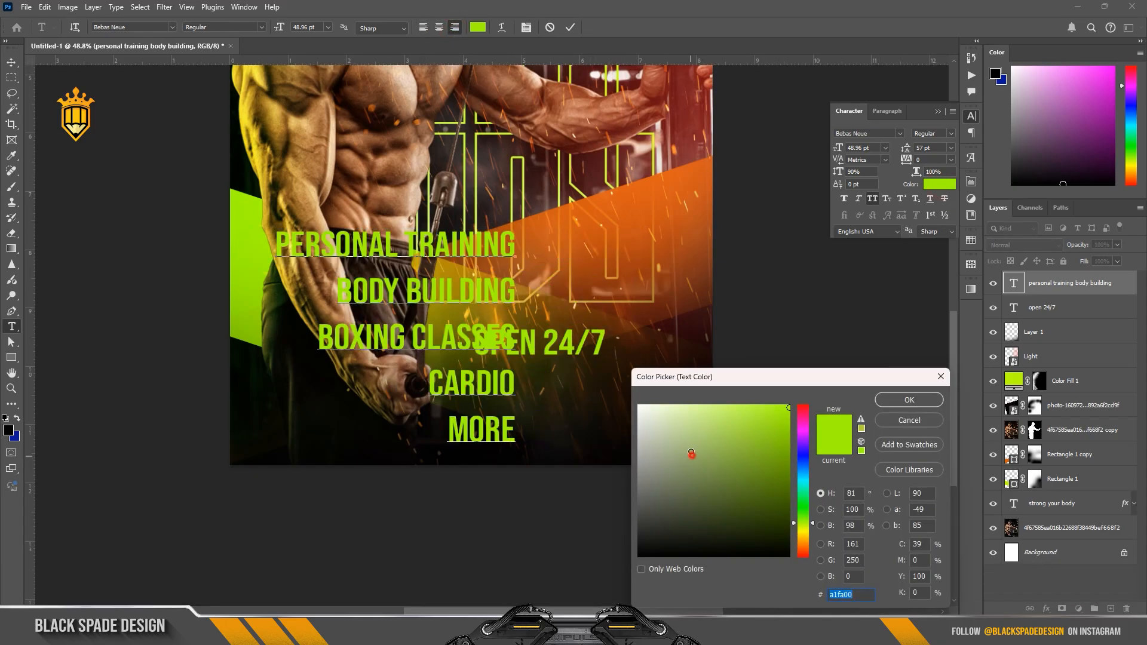
pyautogui.click(646, 412)
pyautogui.click(902, 402)
# Step: Set the service list in Arial Bold at 19 pt with automatic leading
pyautogui.click(899, 134)
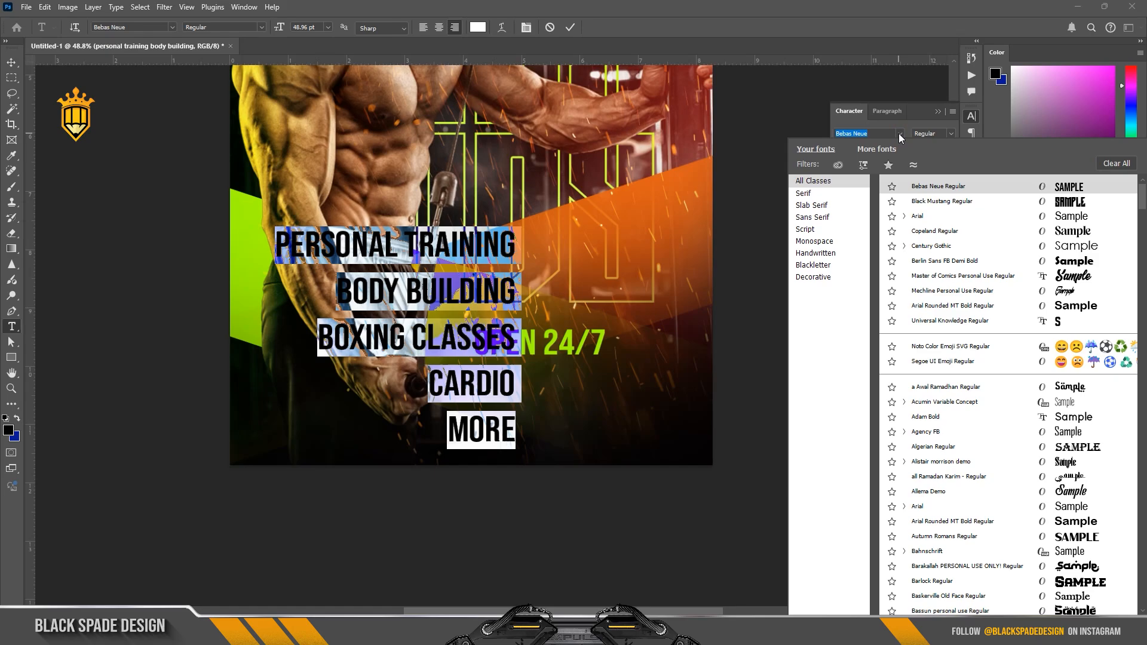
pyautogui.press('Down')
pyautogui.press('Down')
pyautogui.press('Return')
pyautogui.click(951, 134)
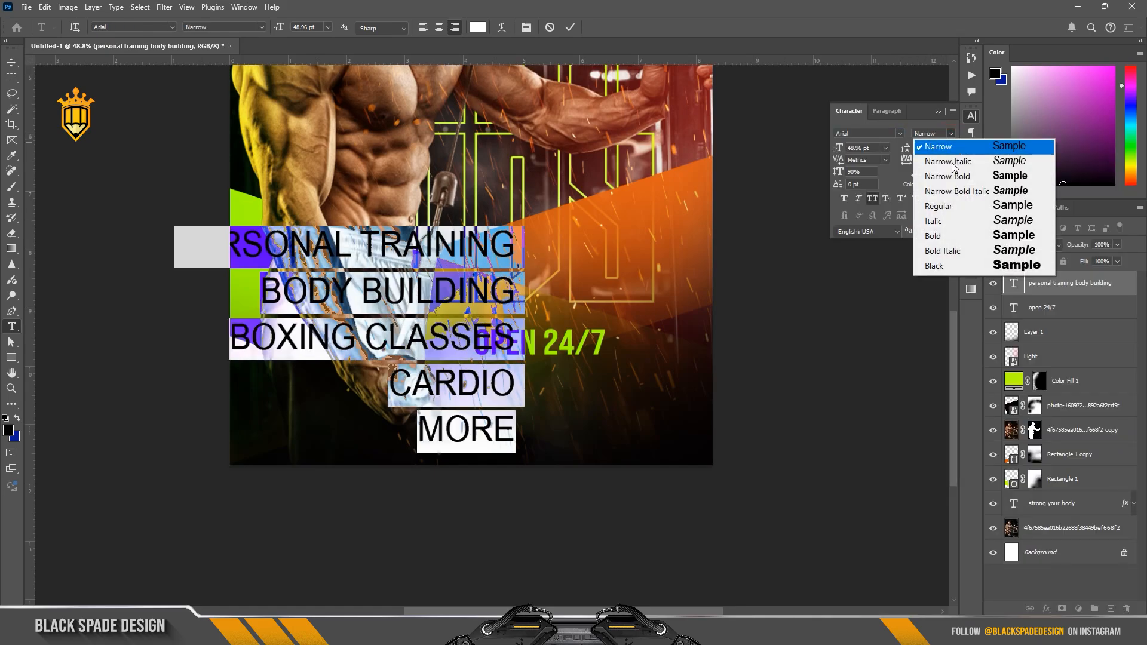
pyautogui.click(923, 237)
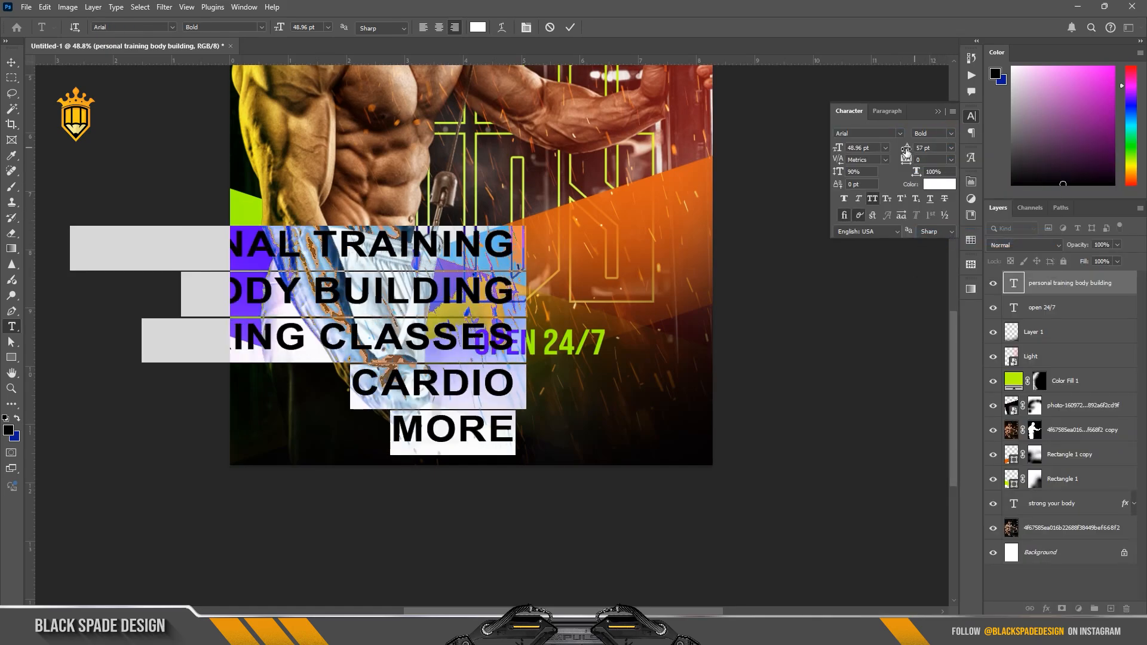
pyautogui.moveTo(839, 150); pyautogui.dragTo(820, 155)
pyautogui.click(950, 148)
pyautogui.click(941, 159)
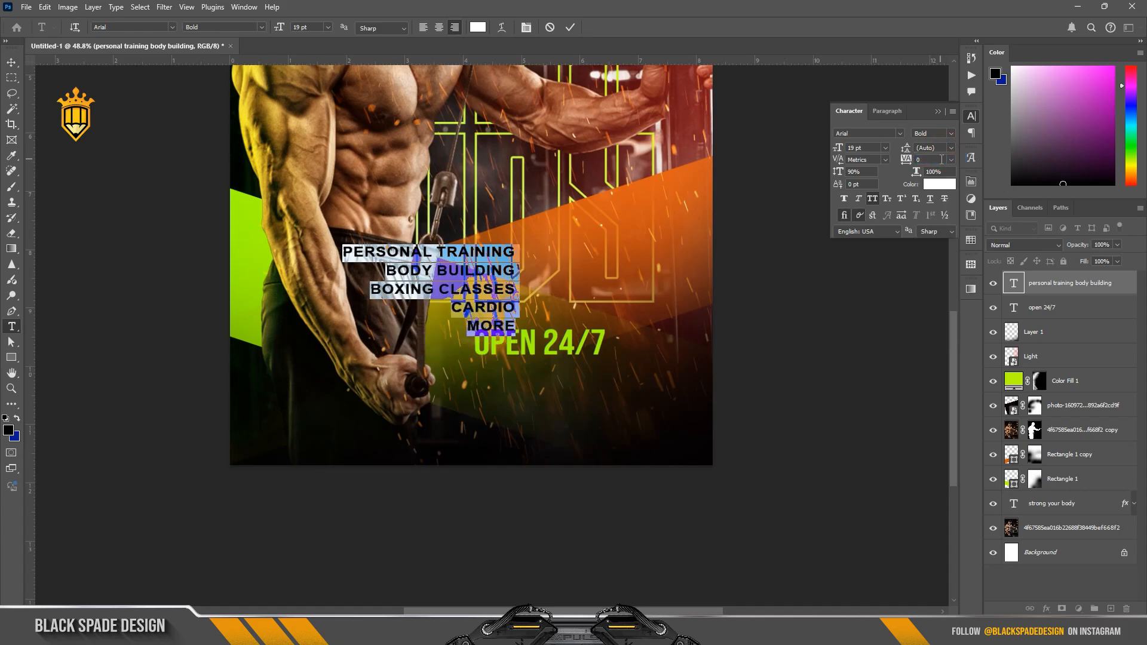
# Step: Style the service list as Bold Italic with faux bold, -60 tracking, 100% vertical scale and 25 pt leading
pyautogui.click(951, 135)
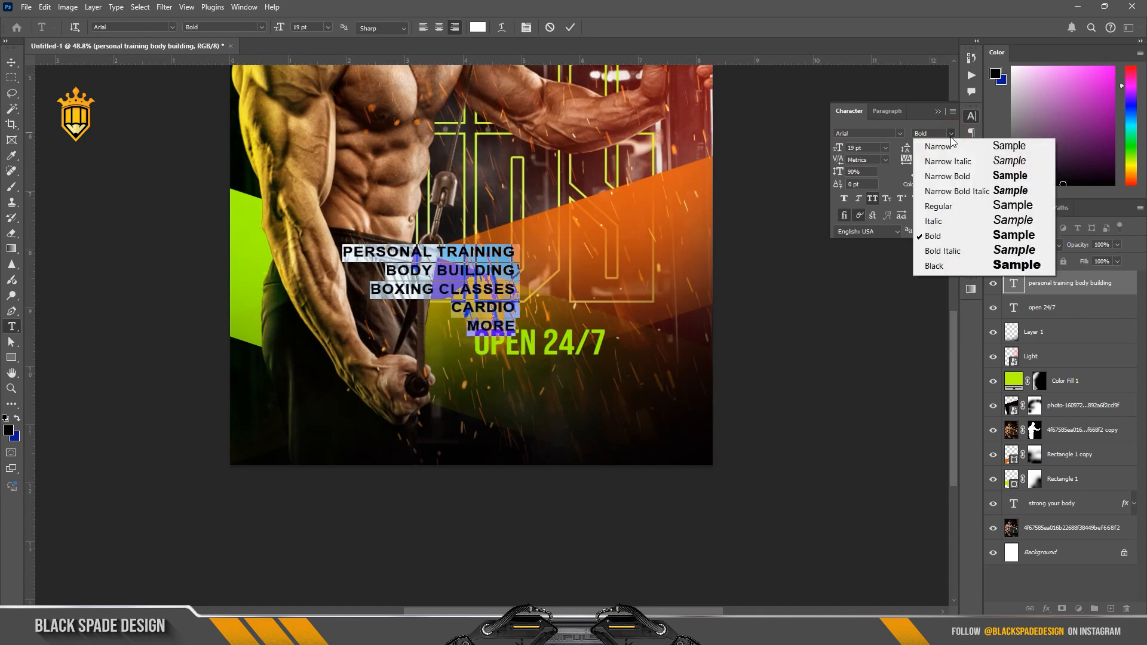
pyautogui.click(946, 252)
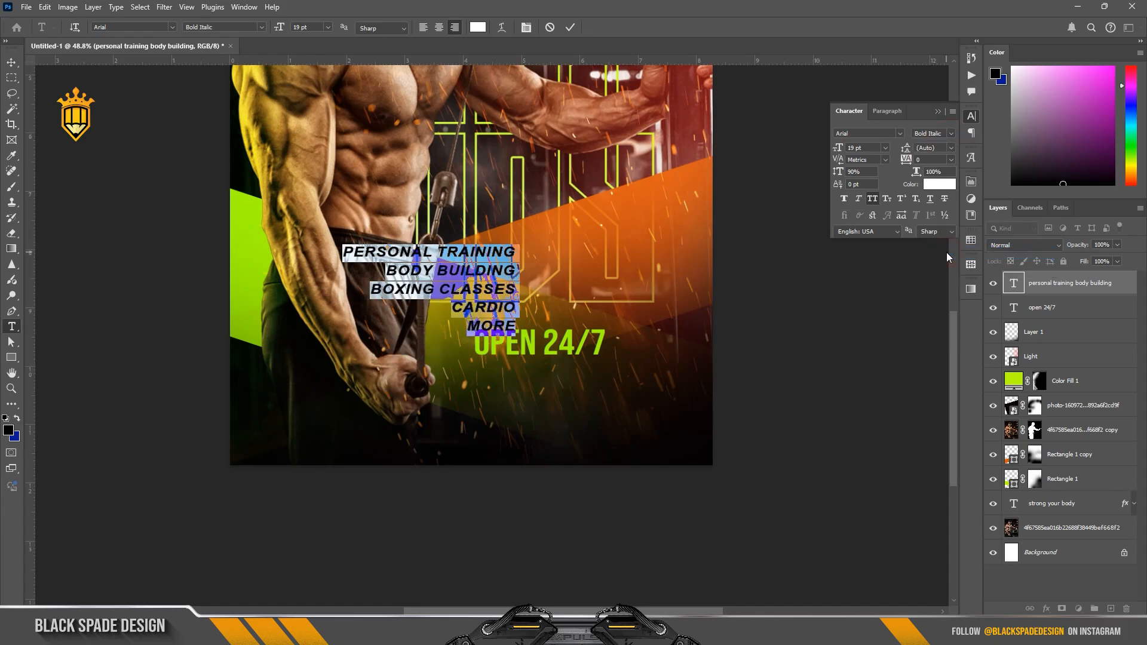
pyautogui.click(844, 199)
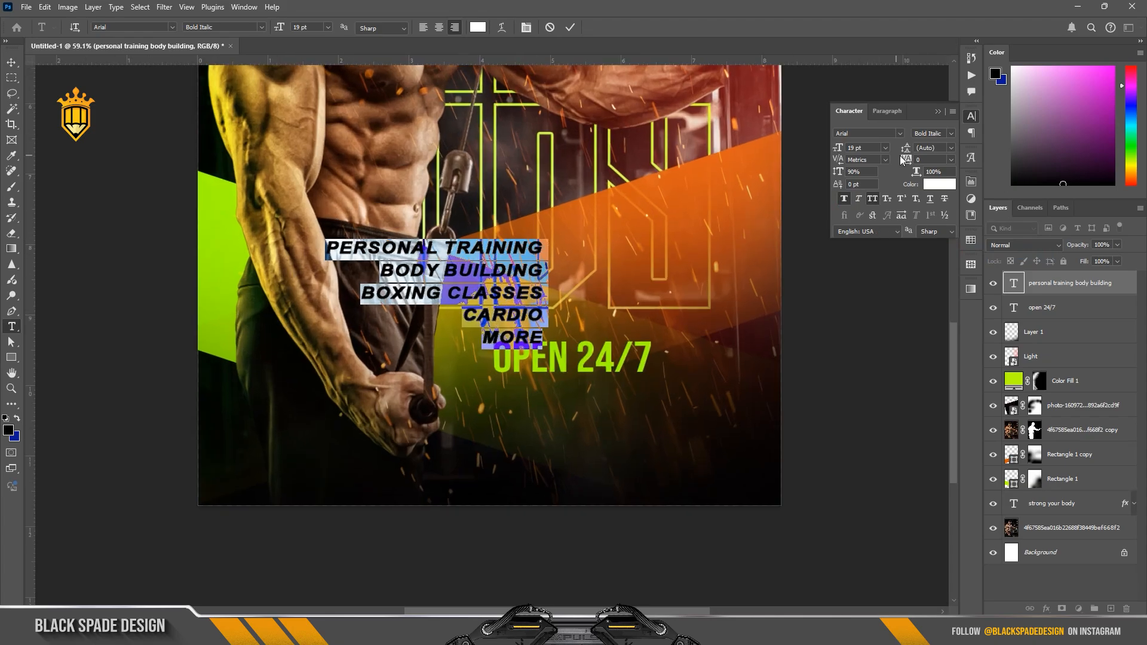
pyautogui.moveTo(902, 160); pyautogui.dragTo(795, 177)
pyautogui.press('Return')
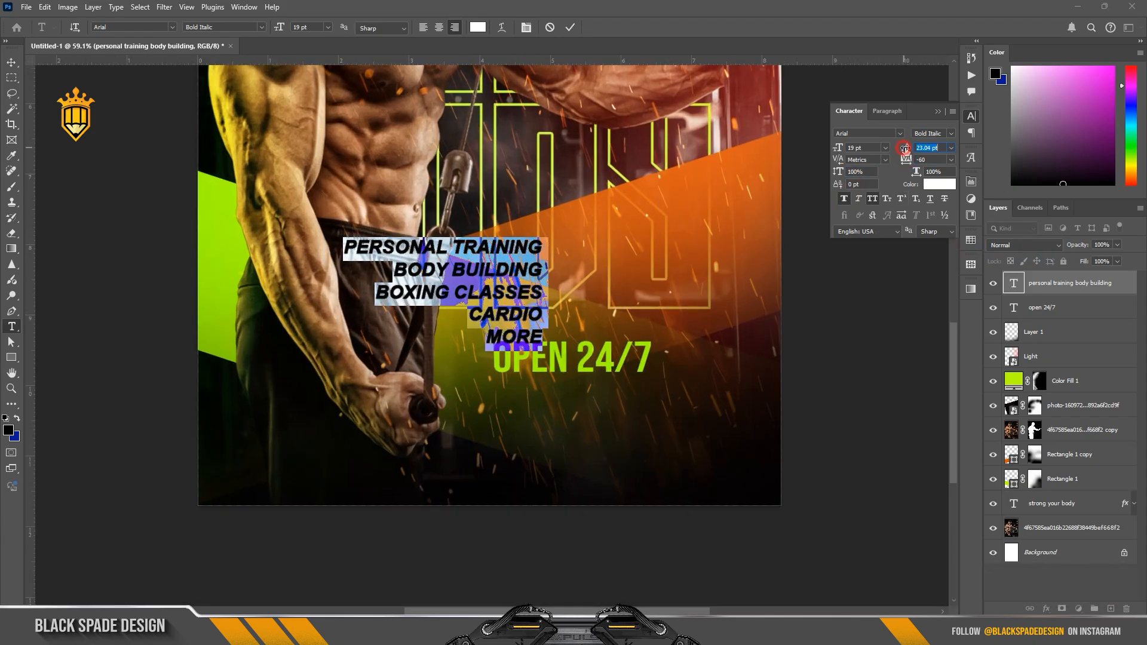
pyautogui.moveTo(905, 148); pyautogui.dragTo(906, 150)
# Step: Move the service list directly beneath "OPEN 24/7" and turn off its faux bold
pyautogui.click(571, 27)
pyautogui.press('v')
pyautogui.moveTo(524, 326); pyautogui.dragTo(629, 469)
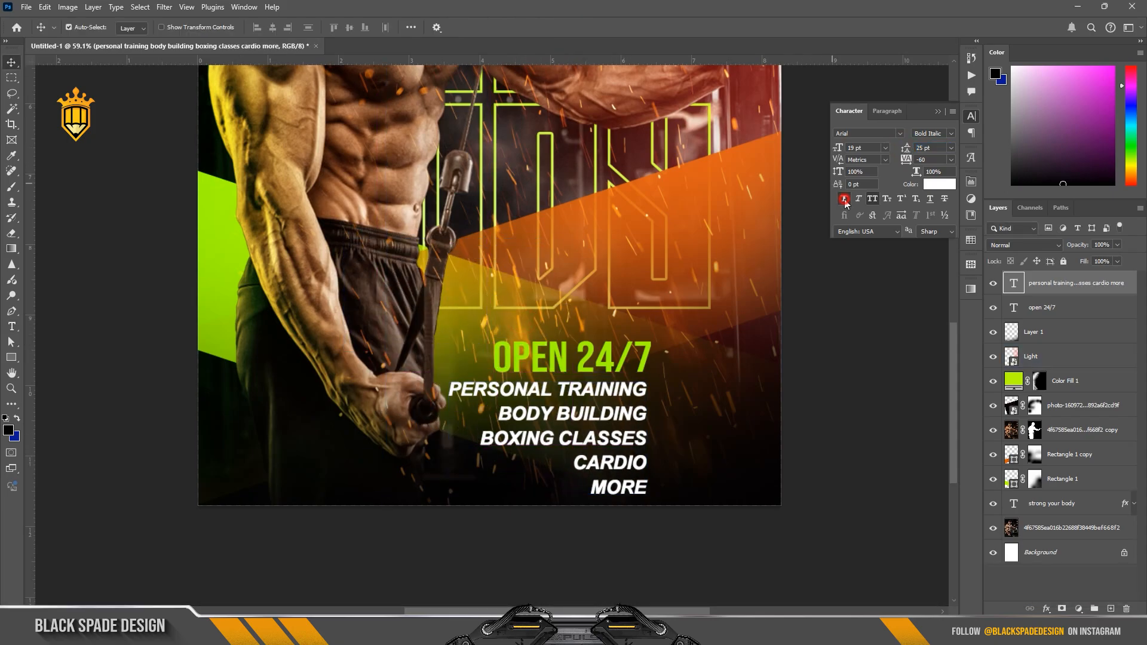
# Step: Scale the service list and "OPEN 24/7" down together, reducing the list text to about 11.5 pt
pyautogui.keyDown('ctrl'); pyautogui.click(1043, 307); pyautogui.keyUp('ctrl')
pyautogui.hotkey('ctrl', 't')
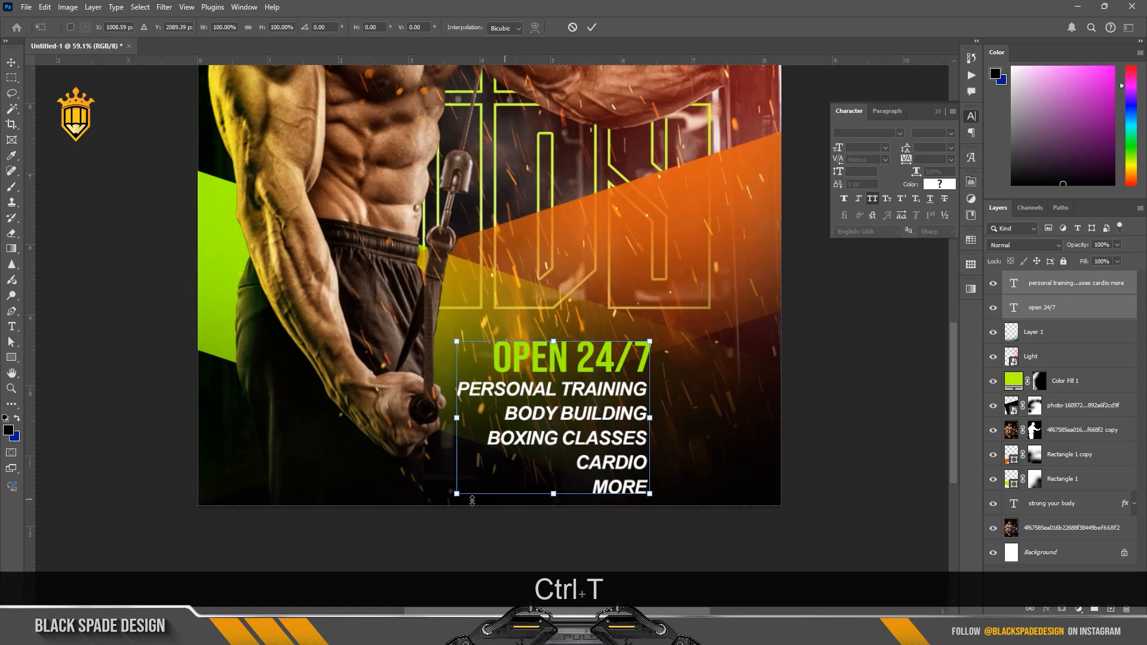
pyautogui.moveTo(454, 496); pyautogui.dragTo(533, 438)
pyautogui.press('Return')
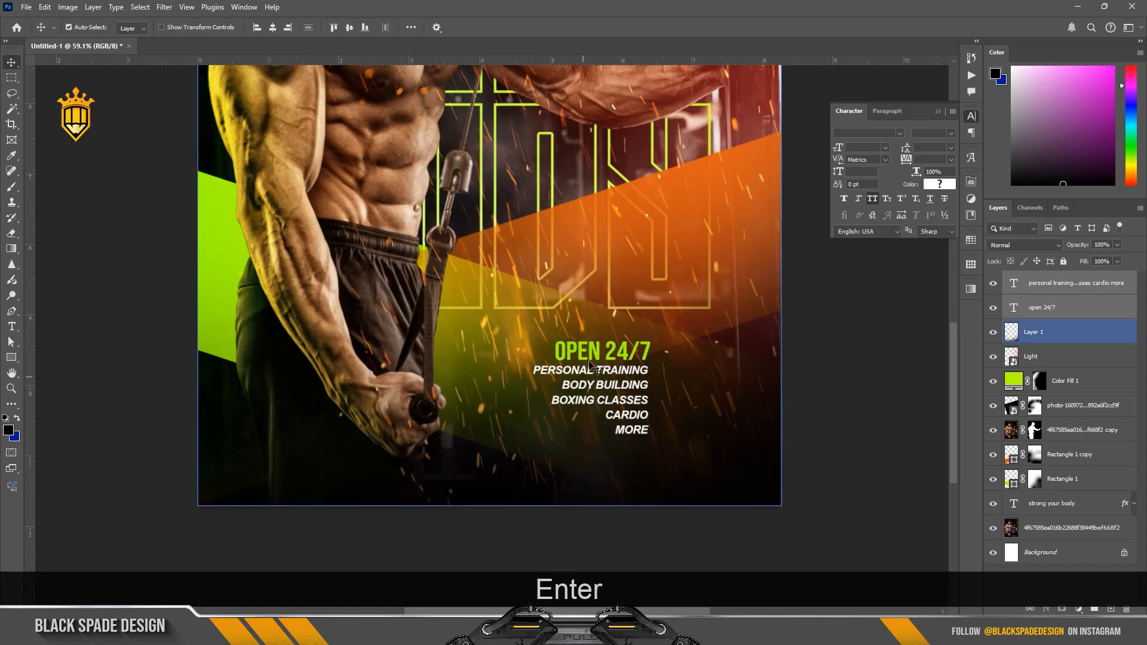
# Step: Apply faux bold and faux italic to "OPEN 24/7" and place it just above the service list
pyautogui.click(844, 200)
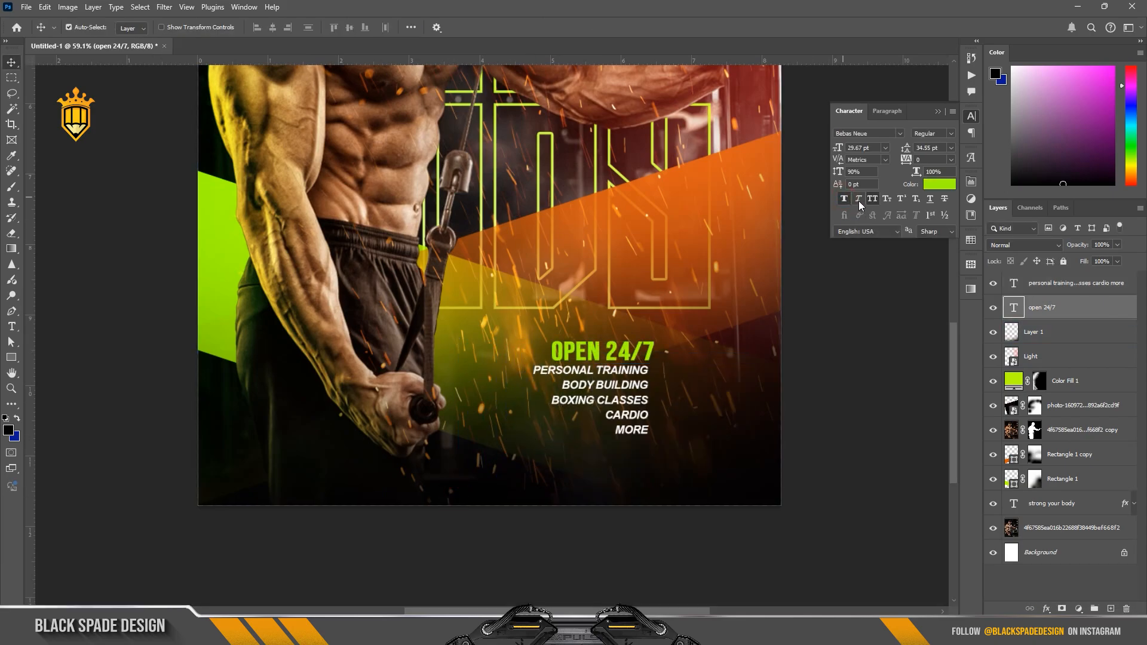
pyautogui.click(859, 200)
pyautogui.scroll(3, 631, 402)
pyautogui.moveTo(640, 362); pyautogui.dragTo(624, 326)
# Step: Insert a round bullet glyph, preceded by a space, at the end of the "PERSONAL TRAINING" line
pyautogui.click(634, 358)
pyautogui.scroll(1, 642, 403)
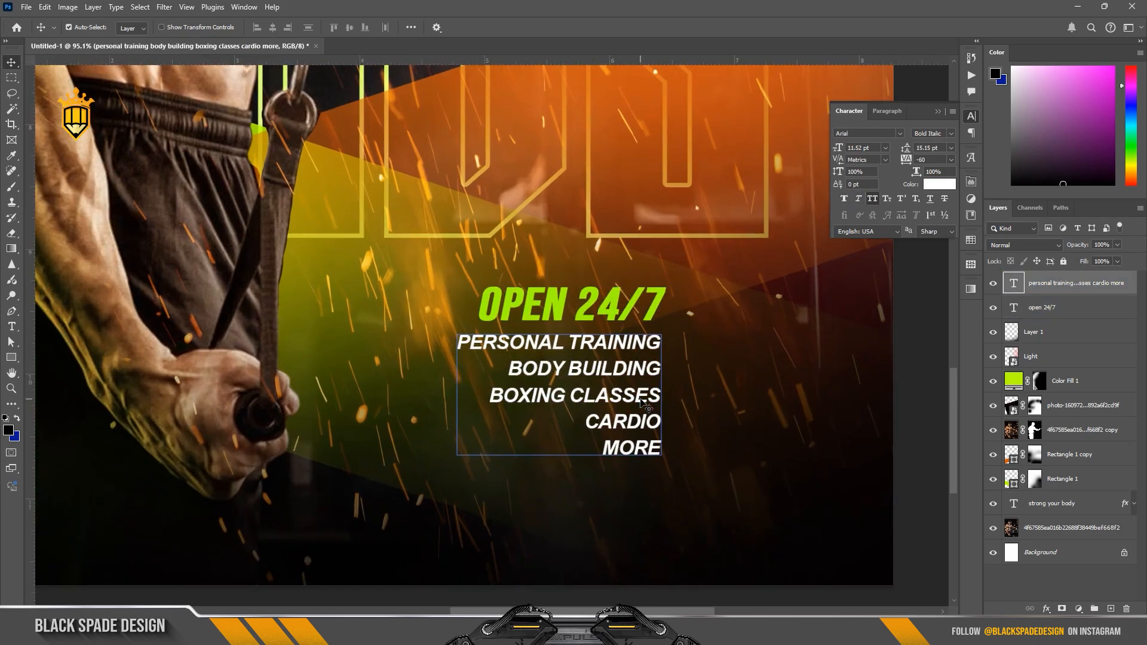
pyautogui.press('t')
pyautogui.click(657, 347)
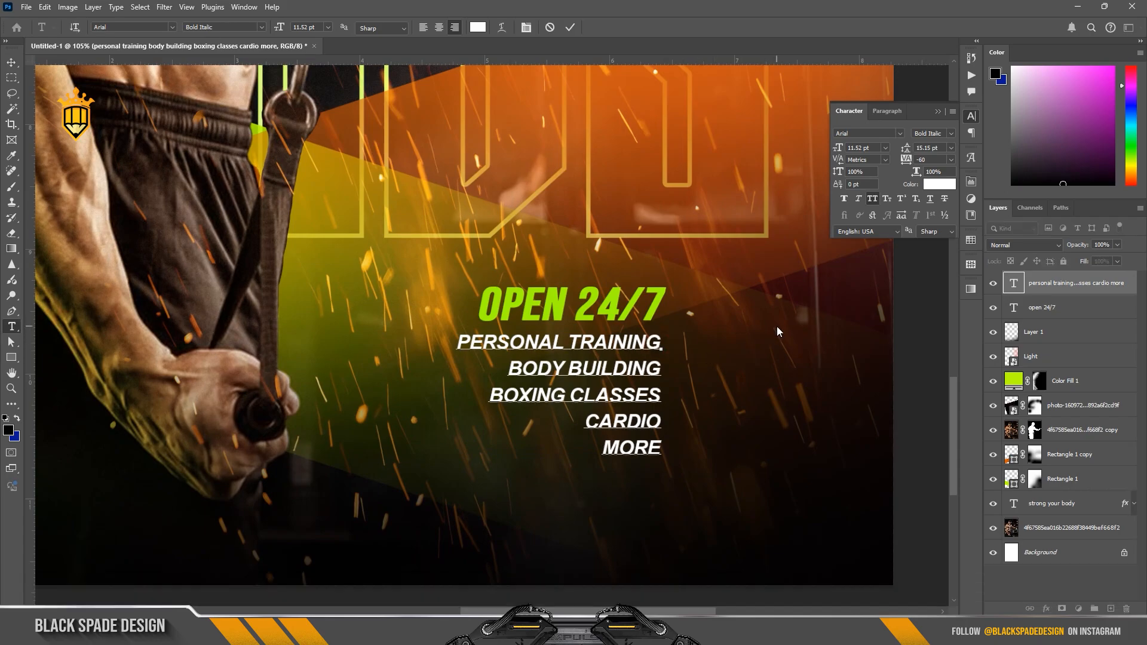
pyautogui.click(971, 158)
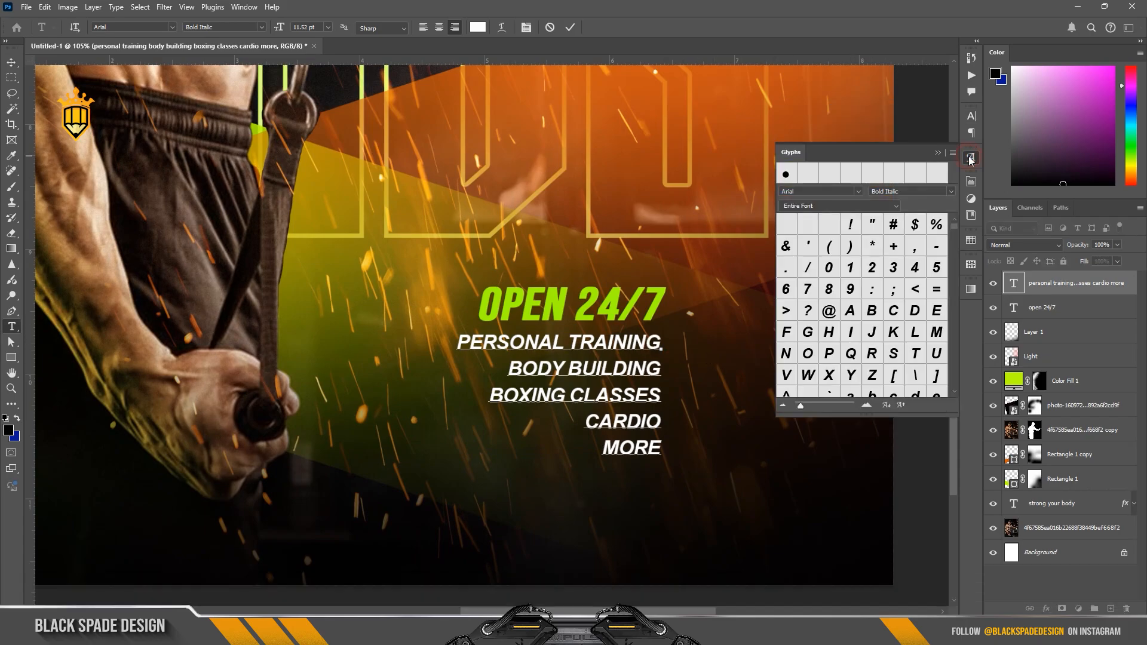
pyautogui.doubleClick(786, 174)
pyautogui.press('space')
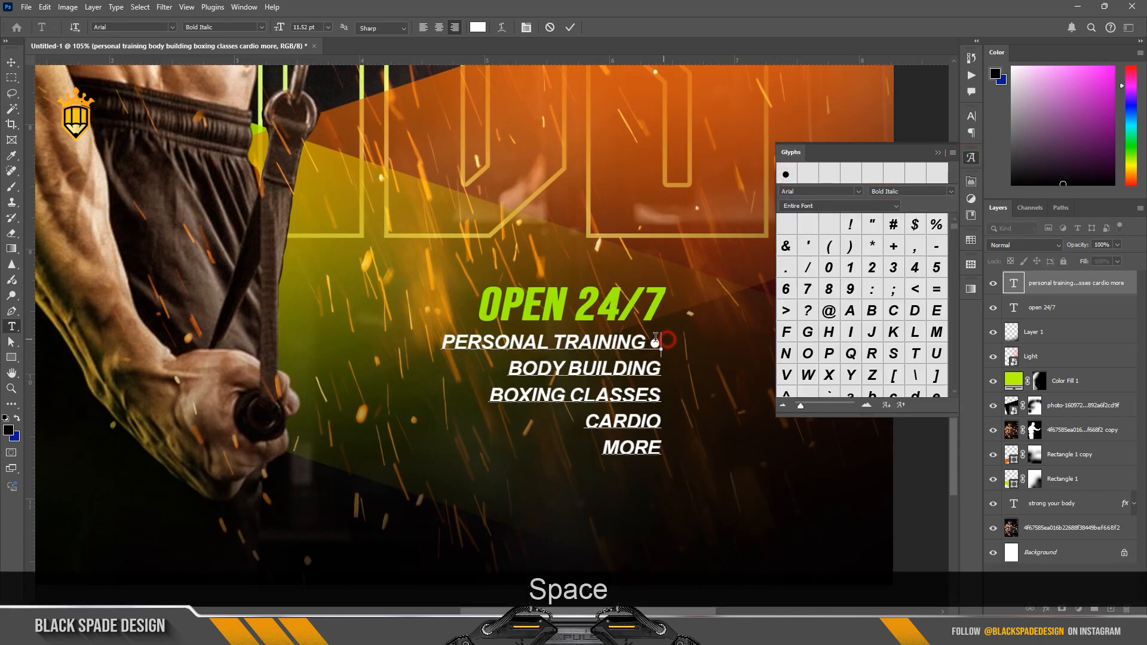
# Step: Copy the spaced bullet to the ends of the "BODY BUILDING", "BOXING CLASSES", "CARDIO" and "MORE" lines
pyautogui.moveTo(661, 345); pyautogui.dragTo(648, 338)
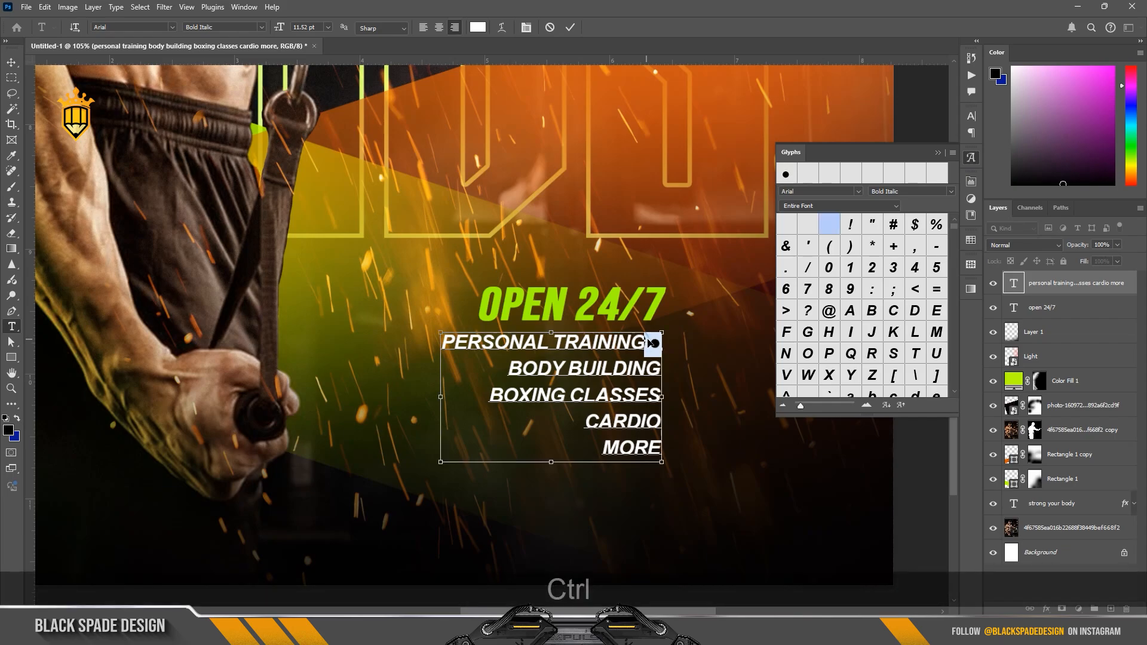
pyautogui.hotkey('ctrl', 'c')
pyautogui.click(661, 369)
pyautogui.hotkey('ctrl', 'v')
pyautogui.click(661, 394)
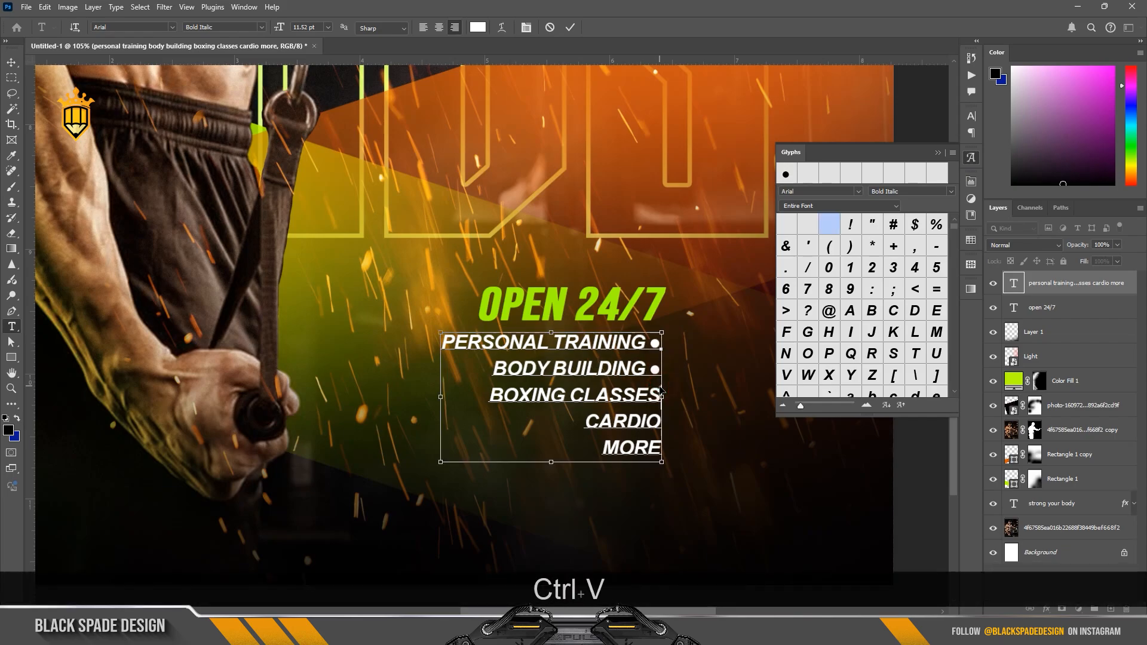
pyautogui.hotkey('ctrl', 'v')
pyautogui.click(661, 421)
pyautogui.hotkey('ctrl', 'v')
pyautogui.click(662, 448)
pyautogui.hotkey('ctrl', 'v')
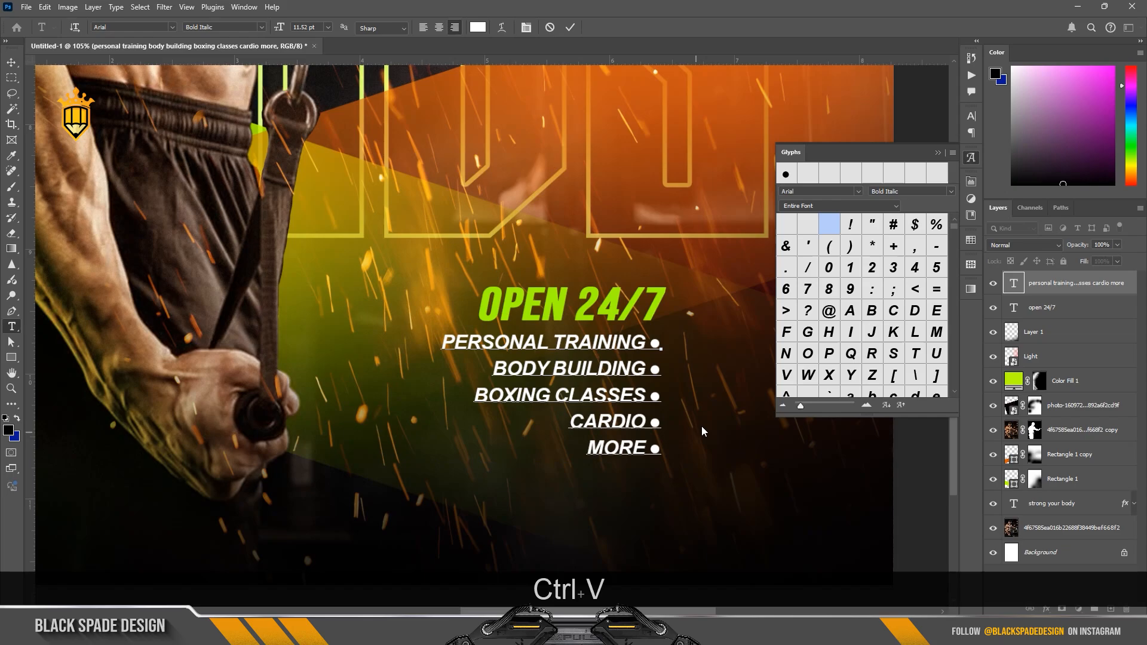
pyautogui.click(570, 27)
pyautogui.press('v')
pyautogui.click(938, 152)
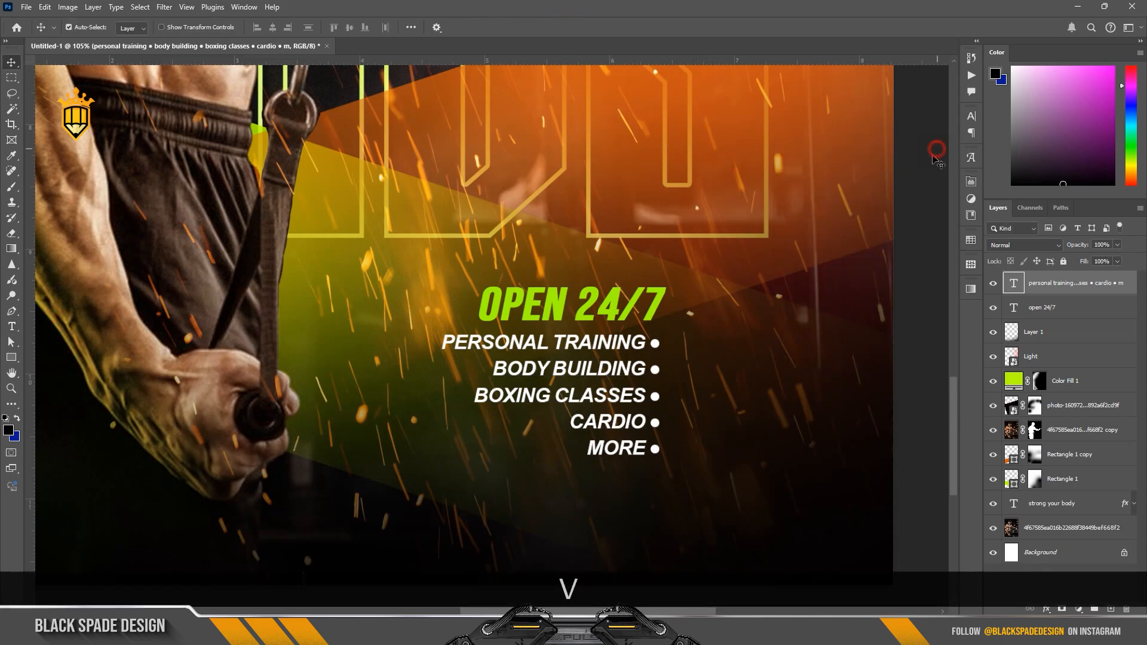
# Step: Move "OPEN 24/7" and the bulleted list together onto the orange band near the poster's right edge and enlarge them slightly
pyautogui.scroll(-3, 648, 350)
pyautogui.scroll(-1, 641, 346)
pyautogui.keyDown('ctrl'); pyautogui.click(1047, 308); pyautogui.keyUp('ctrl')
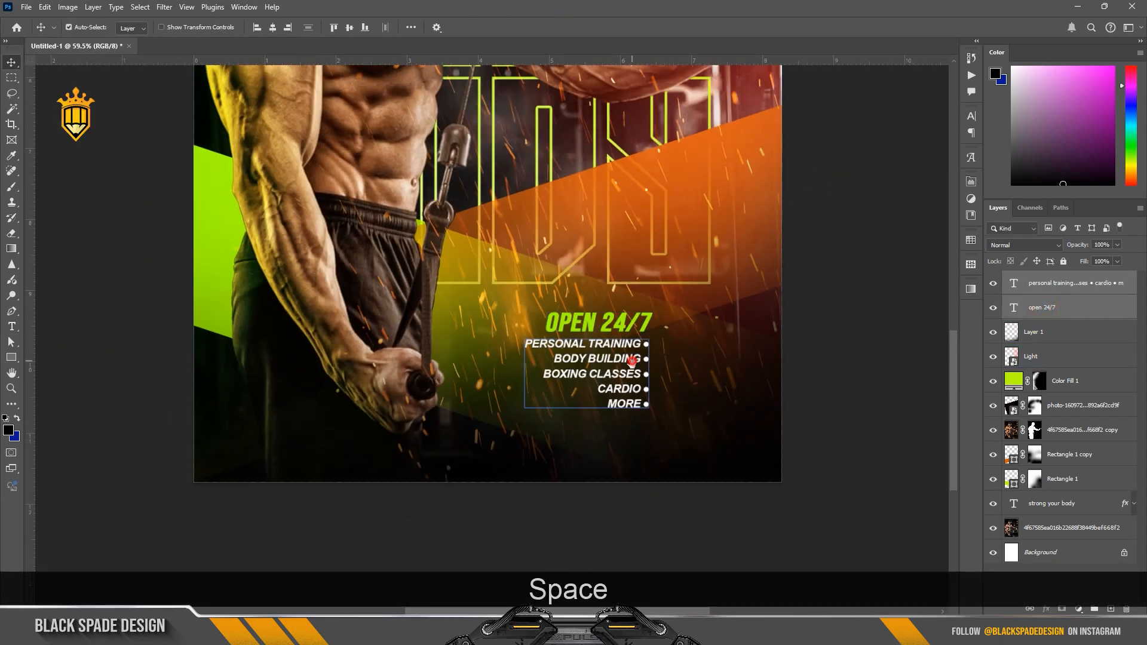
pyautogui.moveTo(631, 361); pyautogui.dragTo(691, 389)
pyautogui.scroll(-1, 624, 392)
pyautogui.scroll(-1, 656, 262)
pyautogui.press('space')
pyautogui.scroll(1, 648, 343)
pyautogui.hotkey('ctrl', 't')
pyautogui.moveTo(680, 347); pyautogui.dragTo(672, 352)
pyautogui.press('Return')
pyautogui.scroll(-3, 657, 354)
pyautogui.press('space')
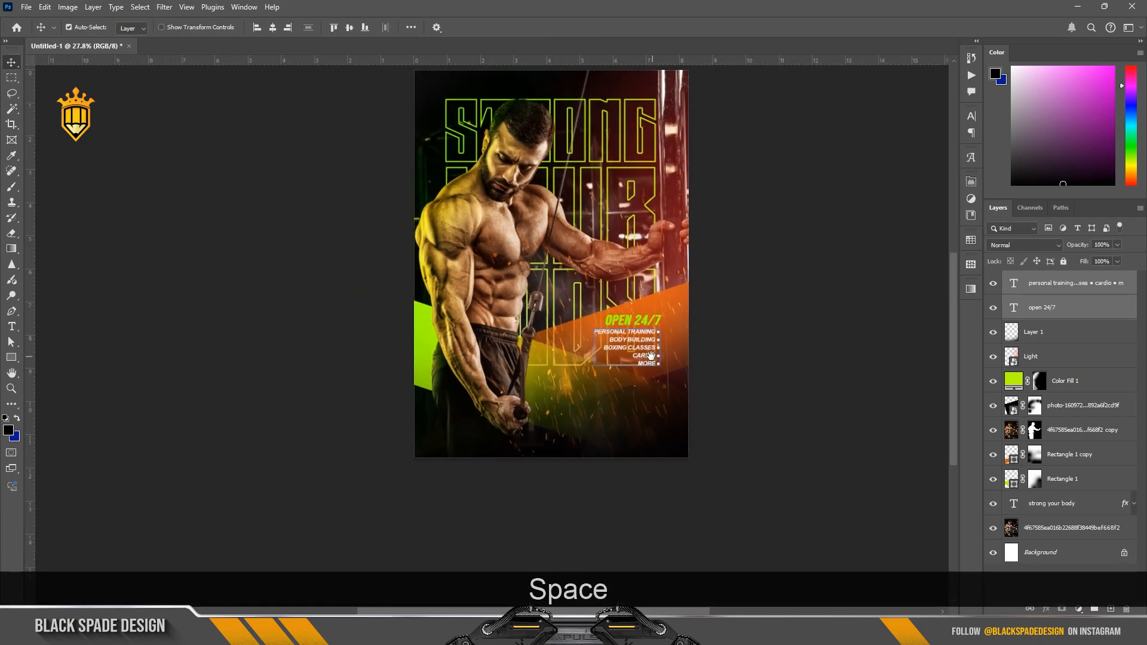
pyautogui.scroll(2, 650, 355)
pyautogui.click(620, 397)
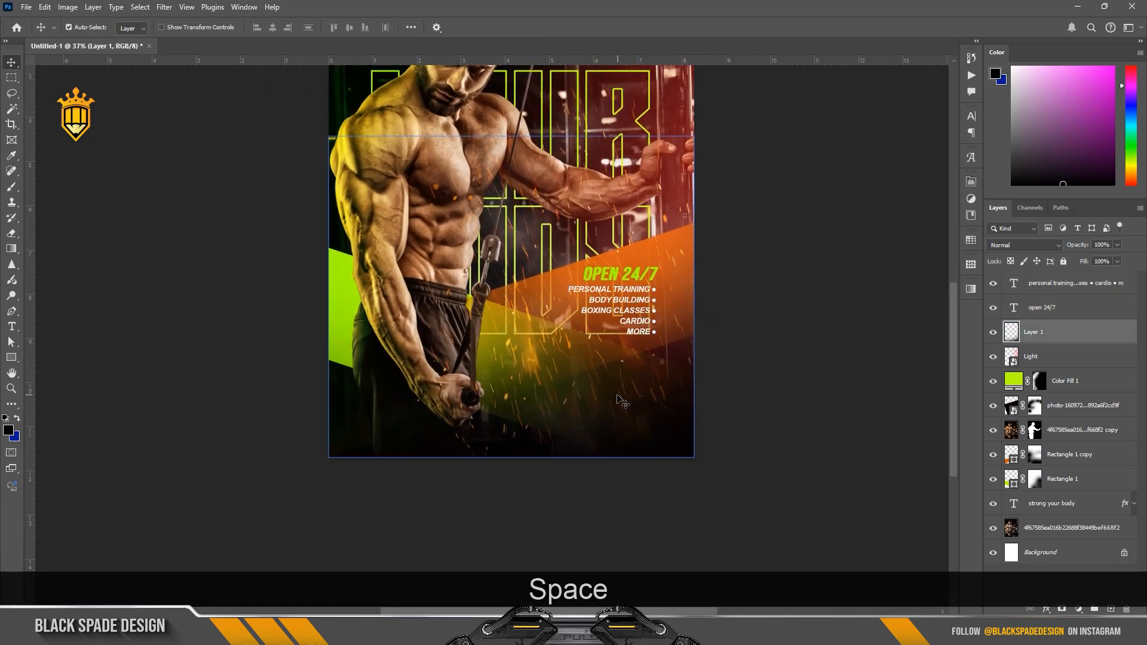
# Step: Add the text "50" on the dark area below the service list and colour it white
pyautogui.press('t')
pyautogui.click(601, 394)
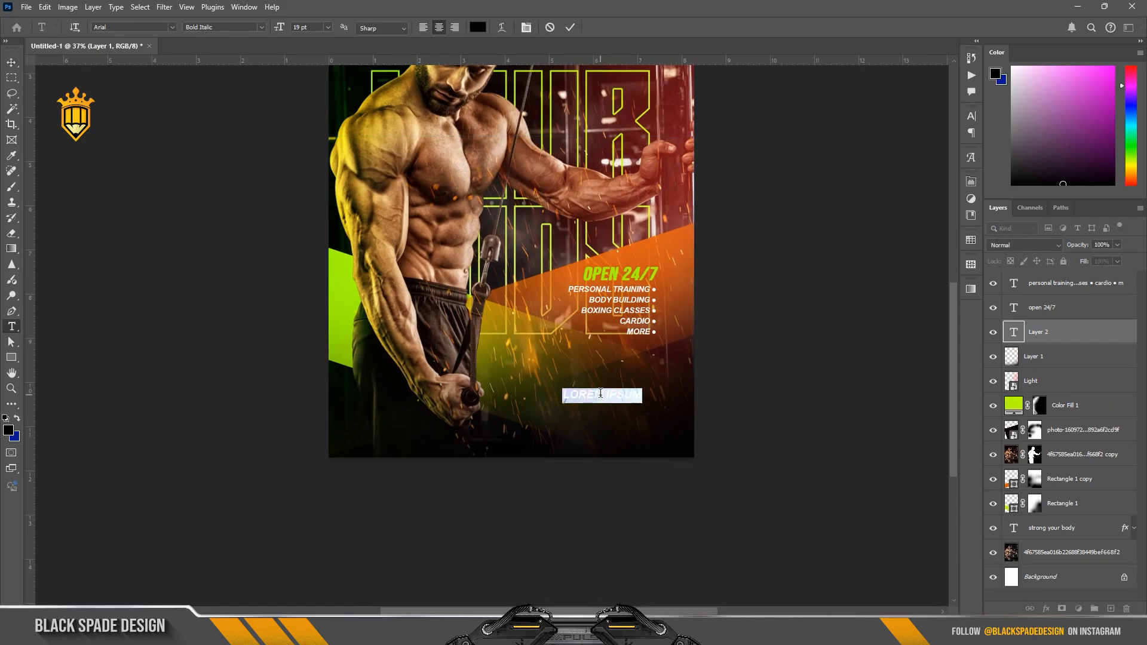
pyautogui.write('50')
pyautogui.hotkey('ctrl', 'a')
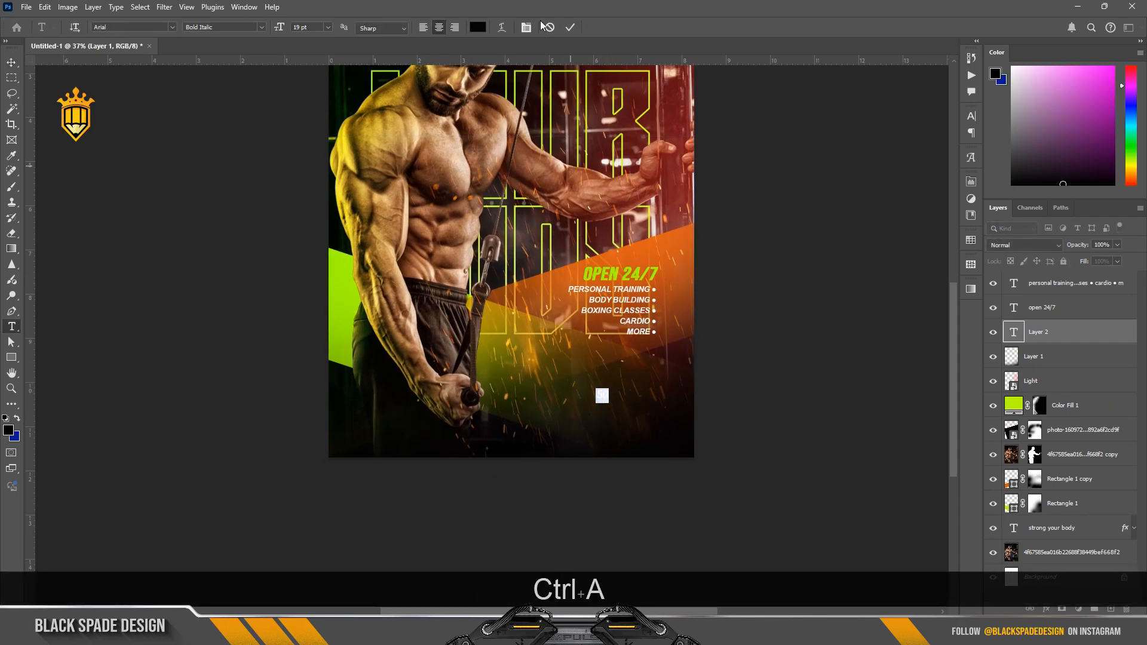
pyautogui.click(476, 28)
pyautogui.click(643, 404)
pyautogui.click(886, 404)
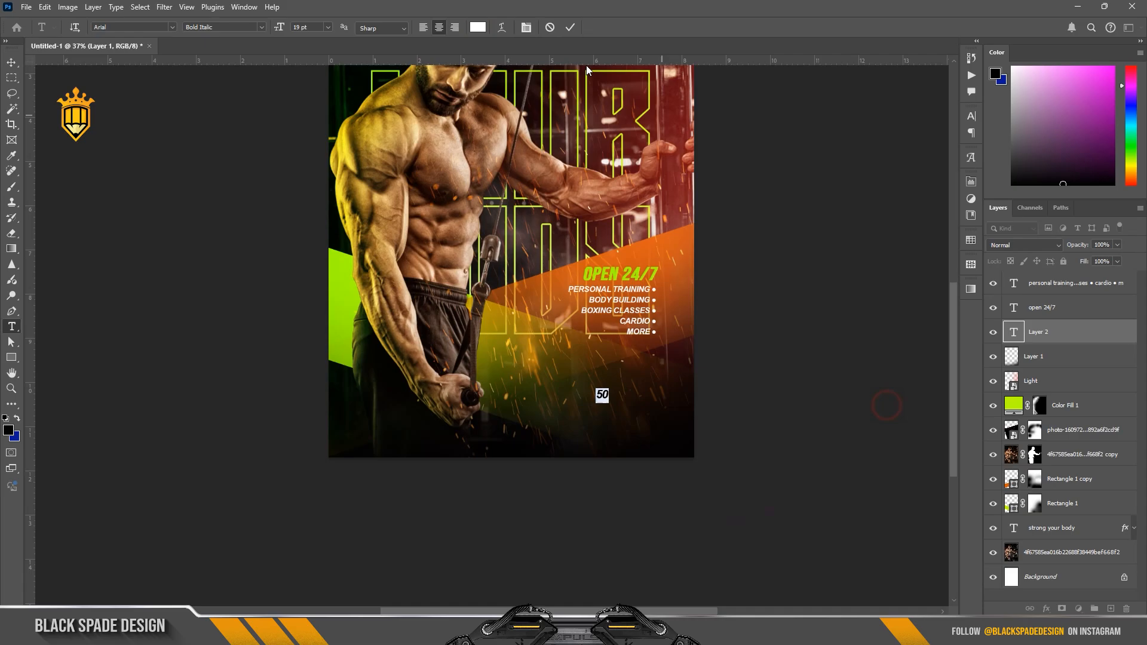
# Step: Set the "50" text in Bebas Neue with tracking 0 and automatic leading
pyautogui.click(899, 134)
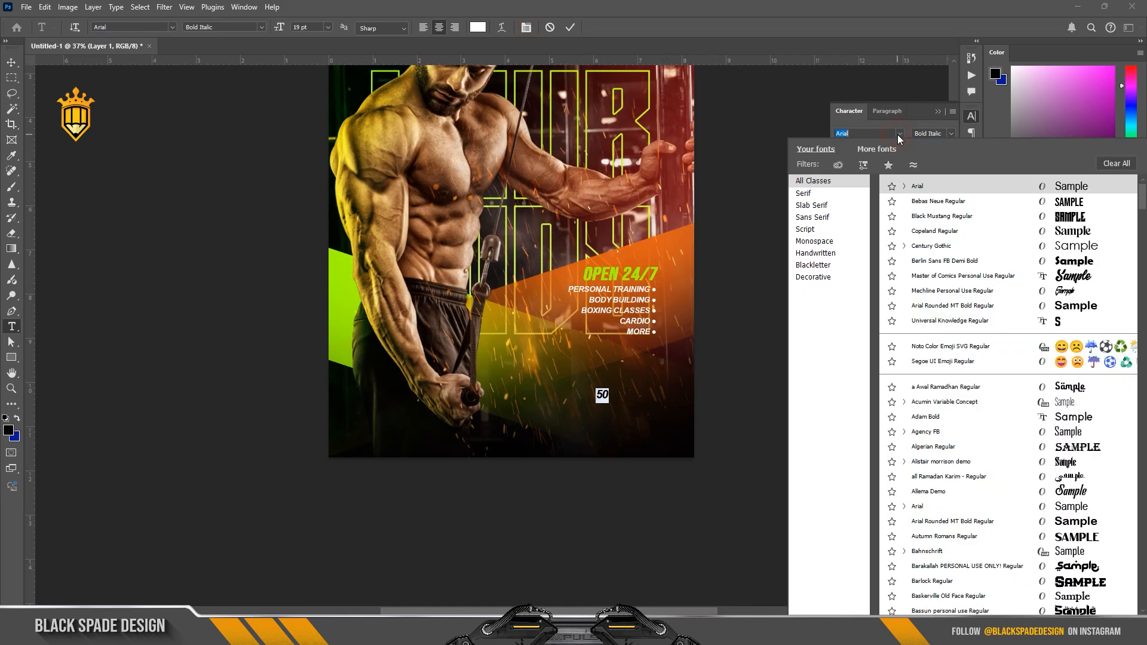
pyautogui.click(1006, 202)
pyautogui.click(951, 160)
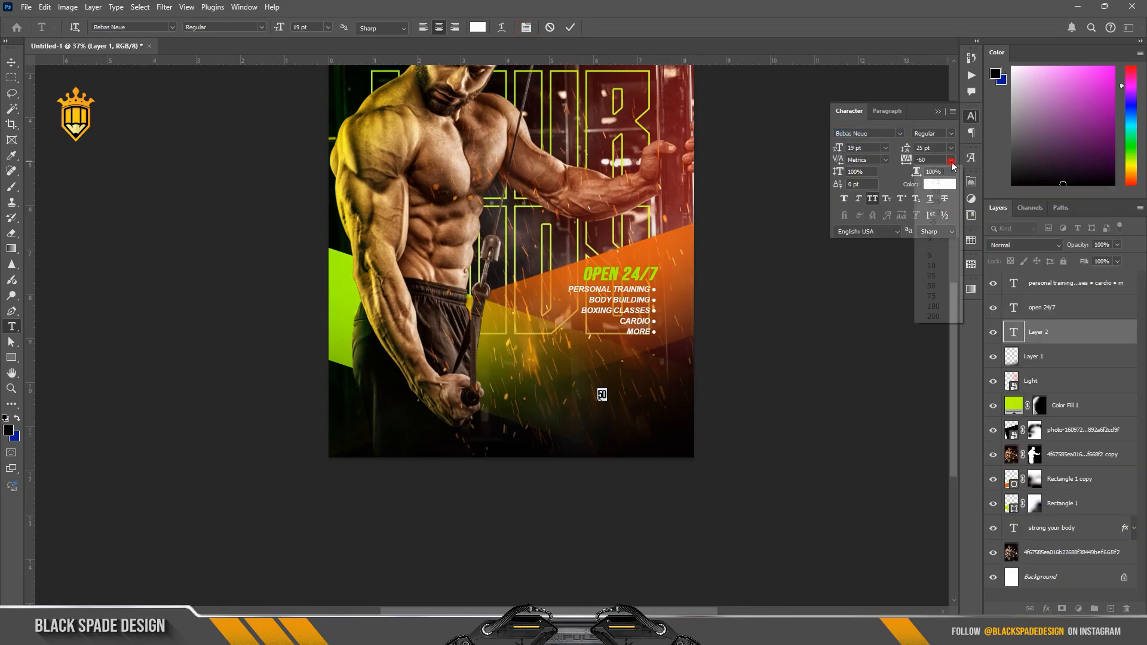
pyautogui.click(935, 237)
pyautogui.click(951, 148)
pyautogui.click(938, 160)
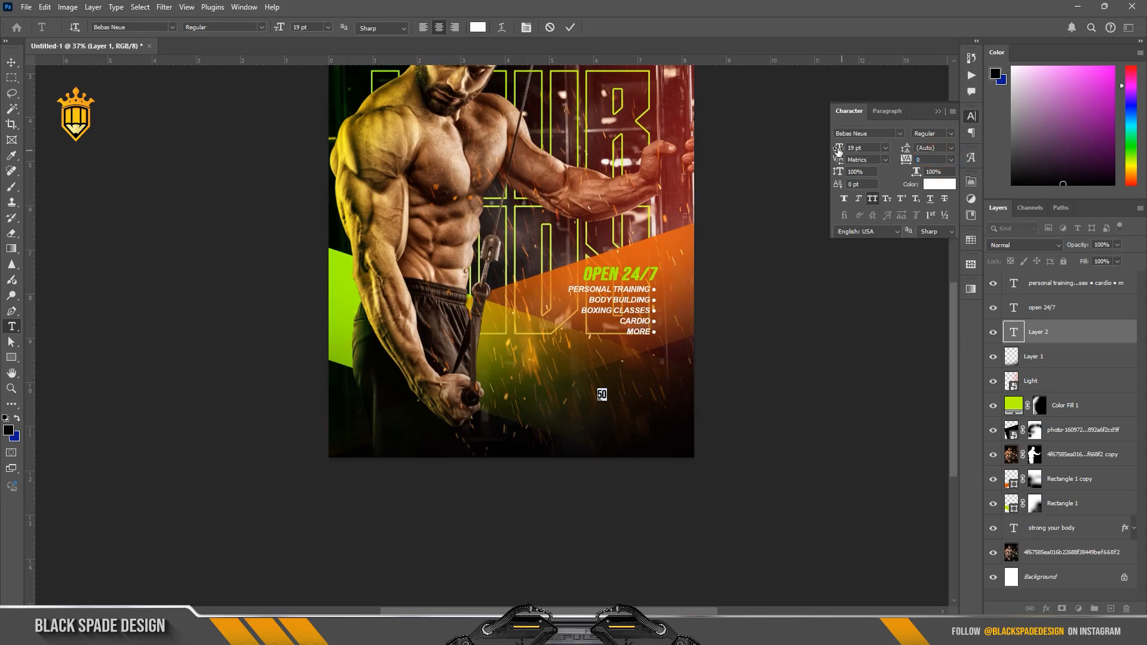
# Step: Enlarge the "50" text to 167 pt and set its vertical scale to 90%
pyautogui.moveTo(838, 148); pyautogui.dragTo(952, 139)
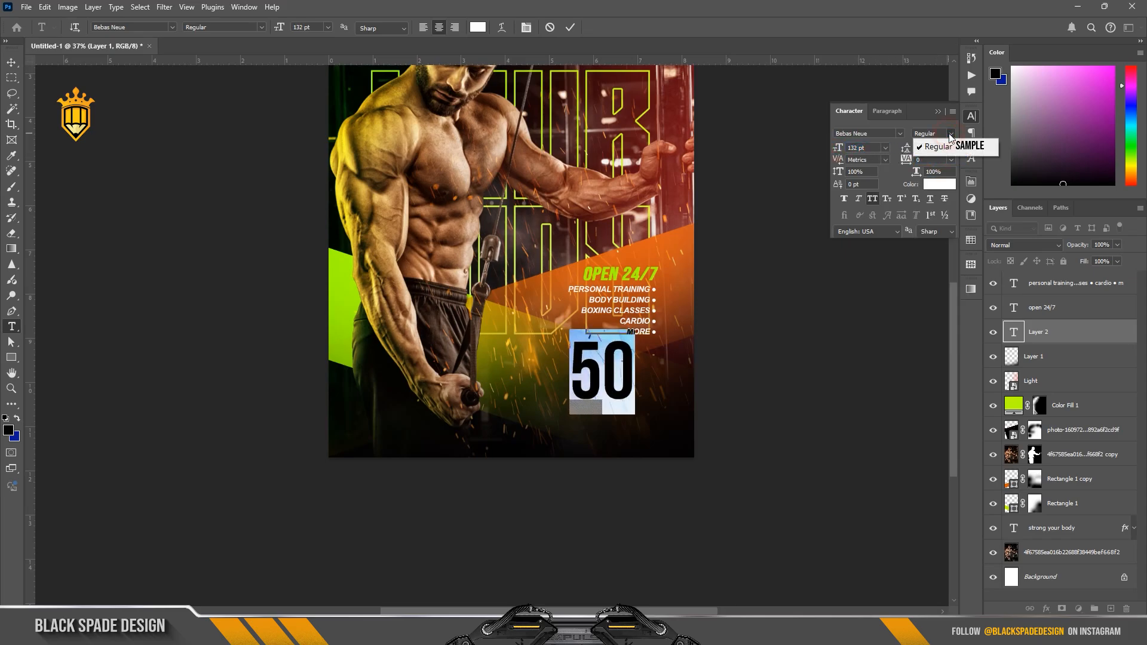
pyautogui.write('90')
pyautogui.press('Return')
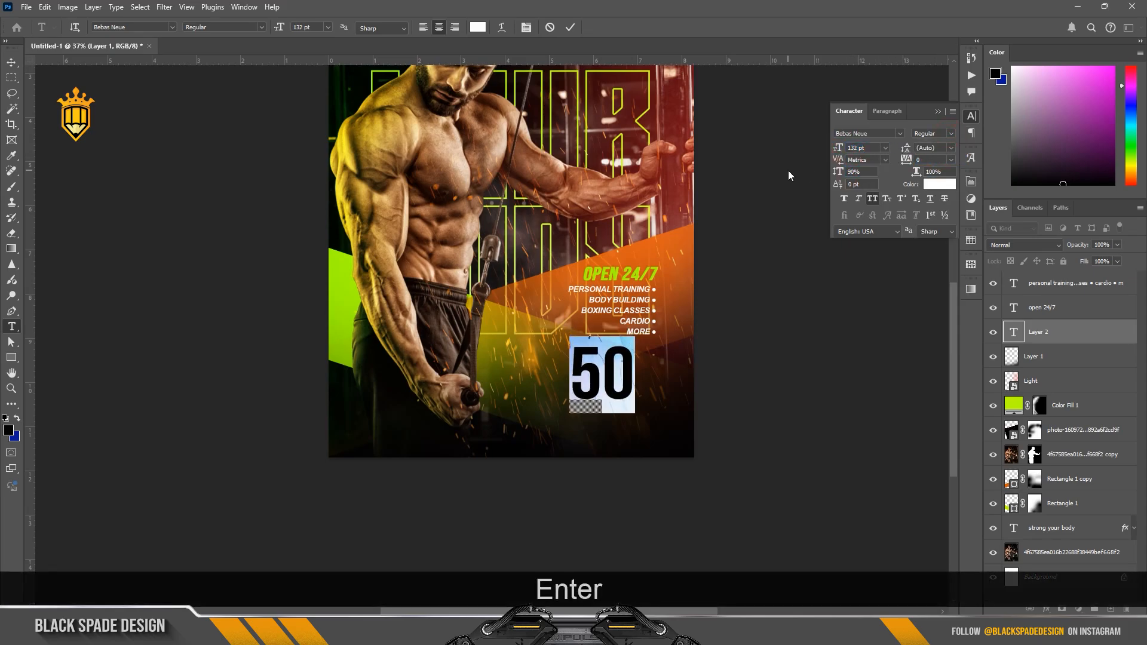
pyautogui.click(838, 148)
pyautogui.moveTo(840, 148); pyautogui.dragTo(859, 151)
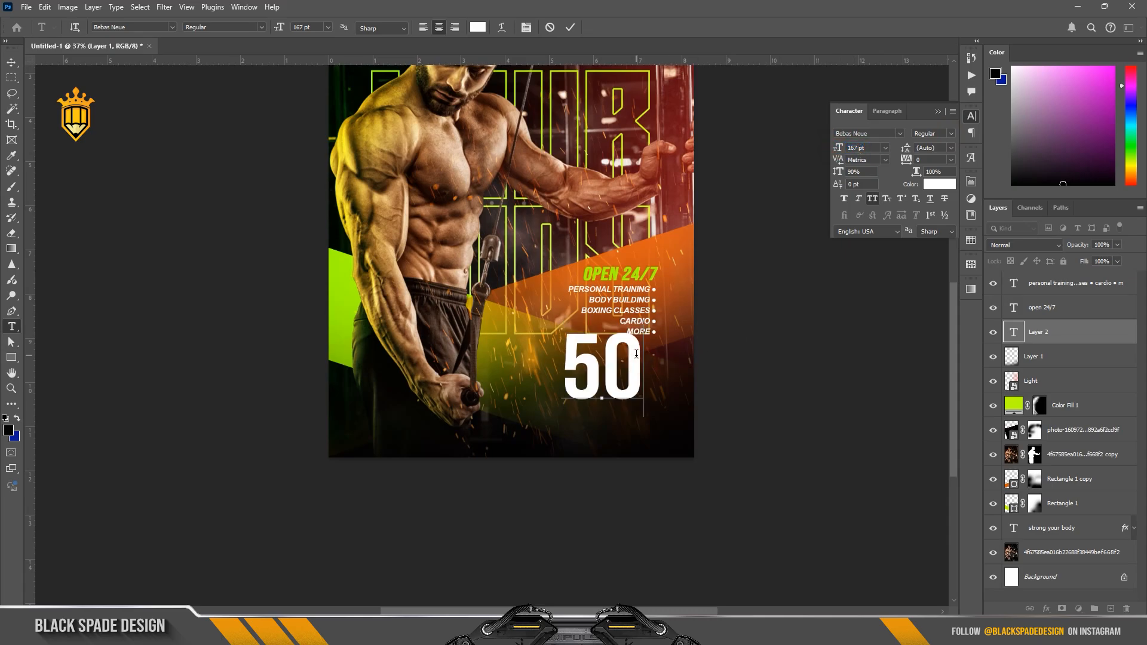
# Step: Append "%" to the "50" text and make the percent sign superscript
pyautogui.write('%')
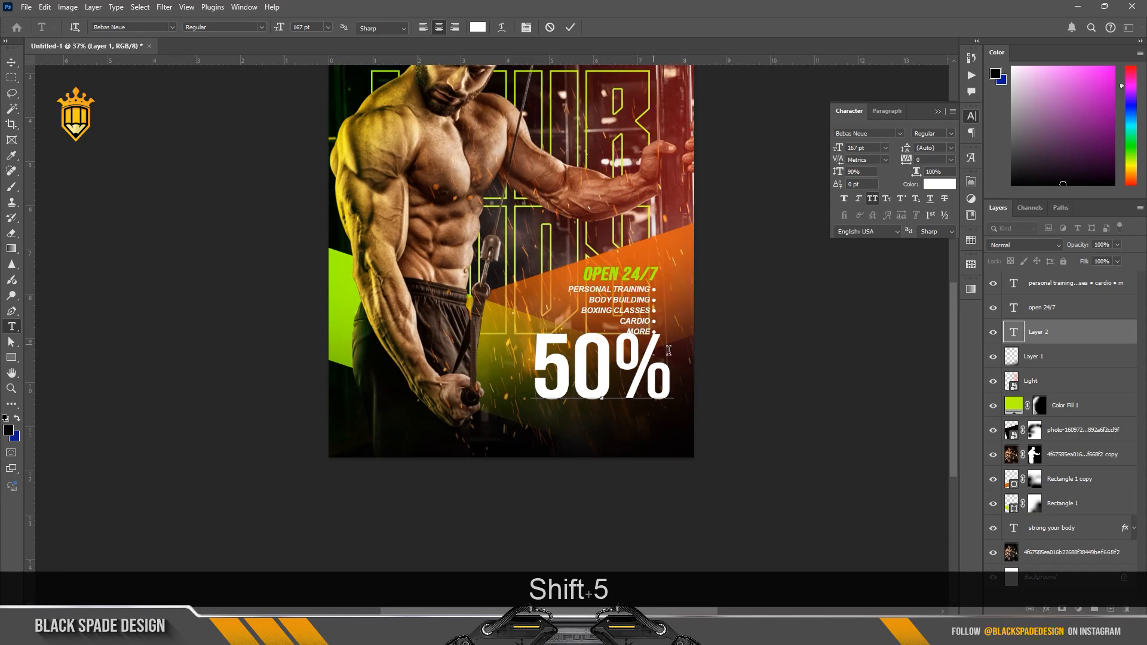
pyautogui.moveTo(668, 350); pyautogui.dragTo(634, 355)
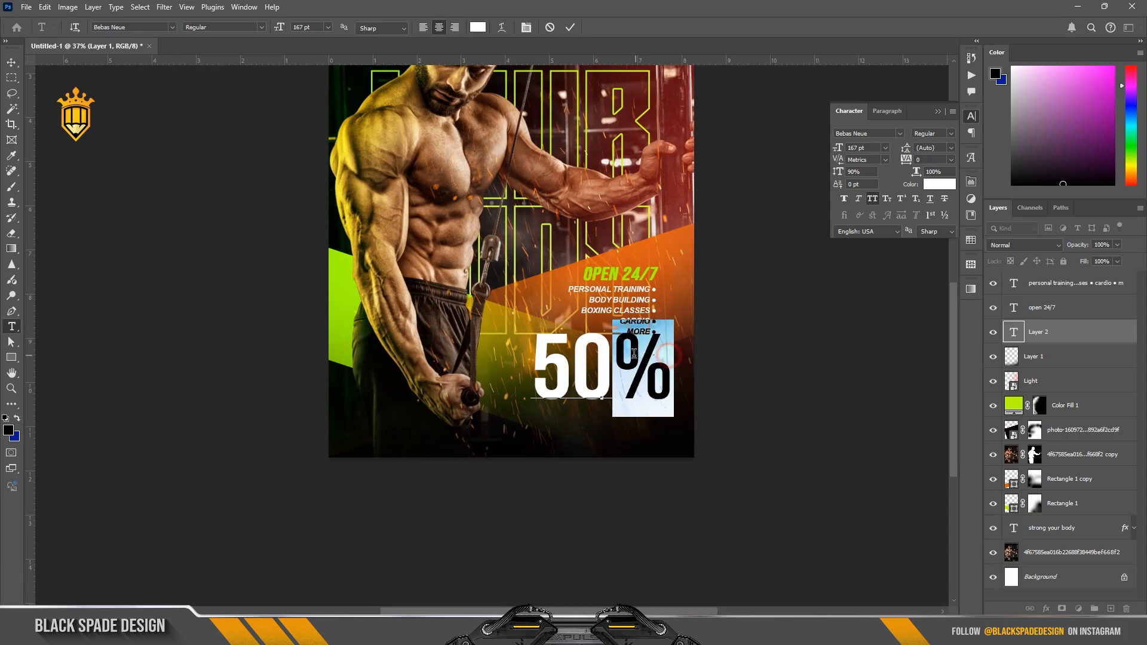
pyautogui.click(901, 199)
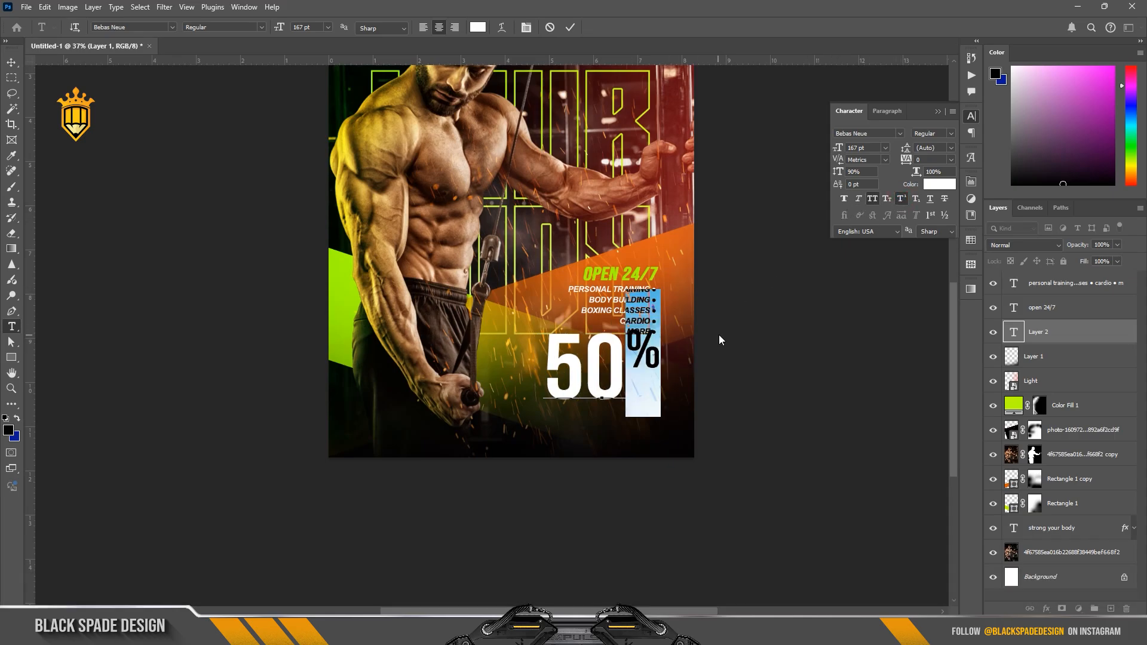
pyautogui.click(572, 26)
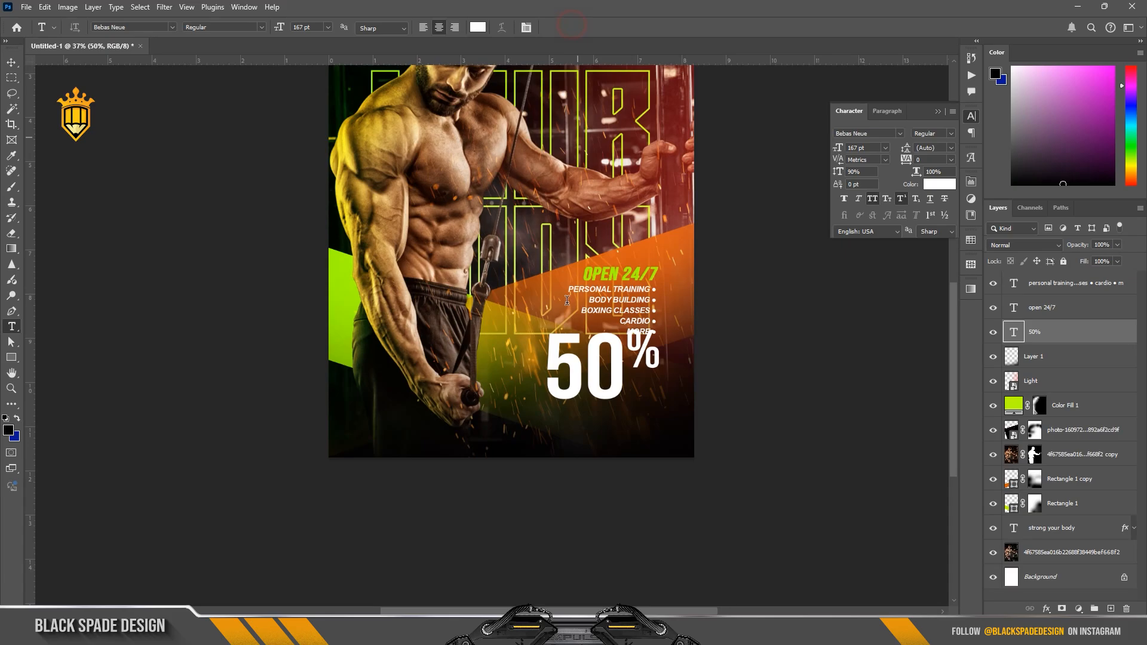
# Step: Add a separate "OFF" text below "50%" and reduce it to 86 pt
pyautogui.press('v')
pyautogui.scroll(3, 617, 385)
pyautogui.press('space')
pyautogui.moveTo(617, 387); pyautogui.dragTo(572, 357)
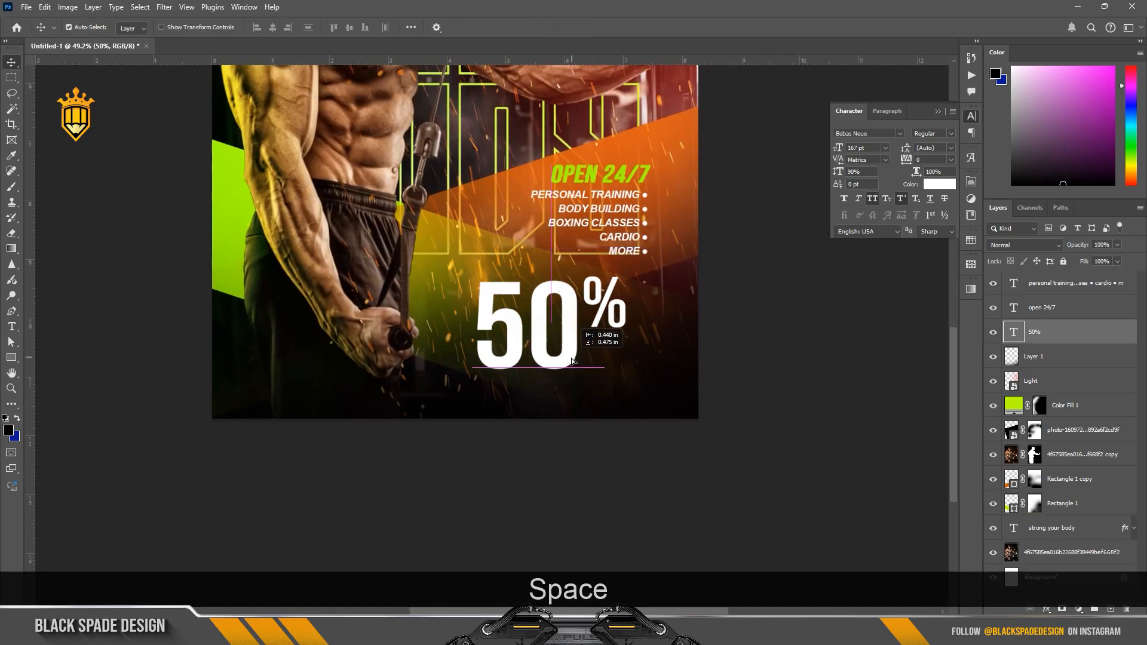
pyautogui.press('t')
pyautogui.click(579, 399)
pyautogui.write('OFF')
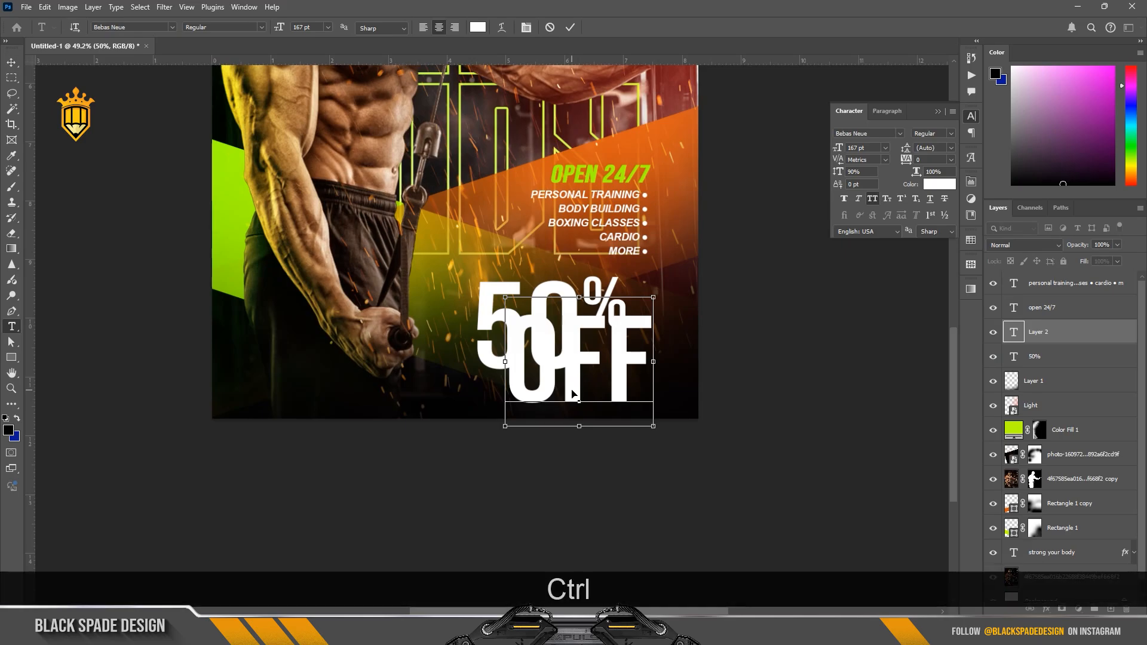
pyautogui.hotkey('ctrl', 'a')
pyautogui.moveTo(838, 152); pyautogui.dragTo(690, 105)
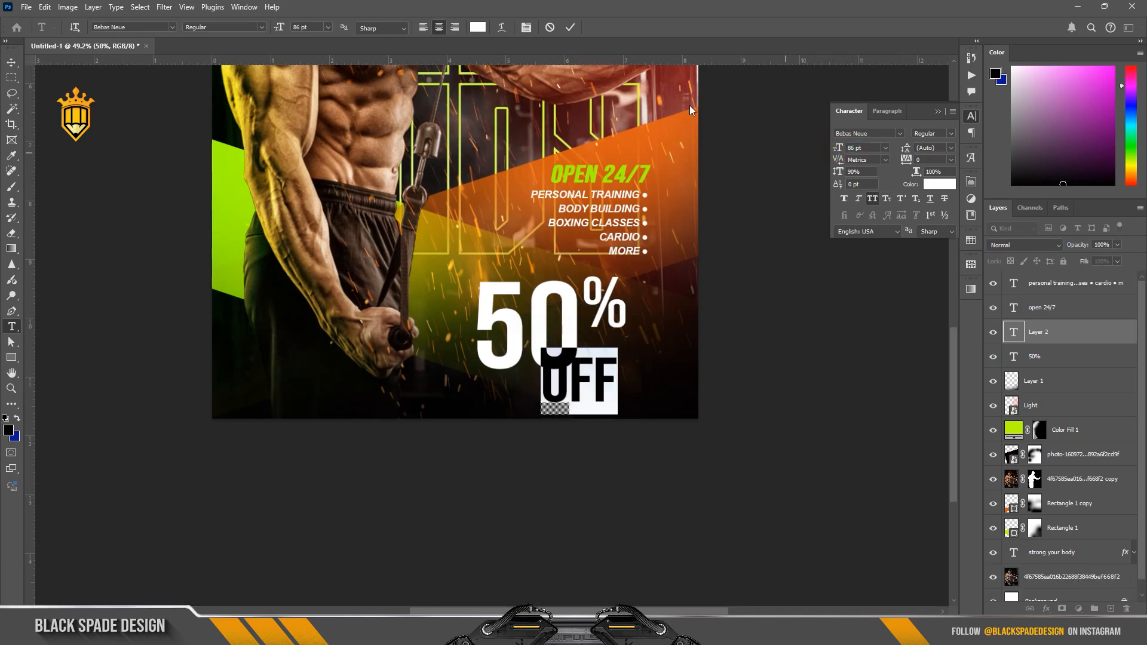
pyautogui.click(569, 28)
# Step: Shrink "OFF" to about 64 pt and fit it directly beneath the percent sign, beside the zero
pyautogui.scroll(3, 577, 382)
pyautogui.press('v')
pyautogui.moveTo(580, 402); pyautogui.dragTo(669, 349)
pyautogui.hotkey('ctrl', 't')
pyautogui.moveTo(707, 394); pyautogui.dragTo(629, 359)
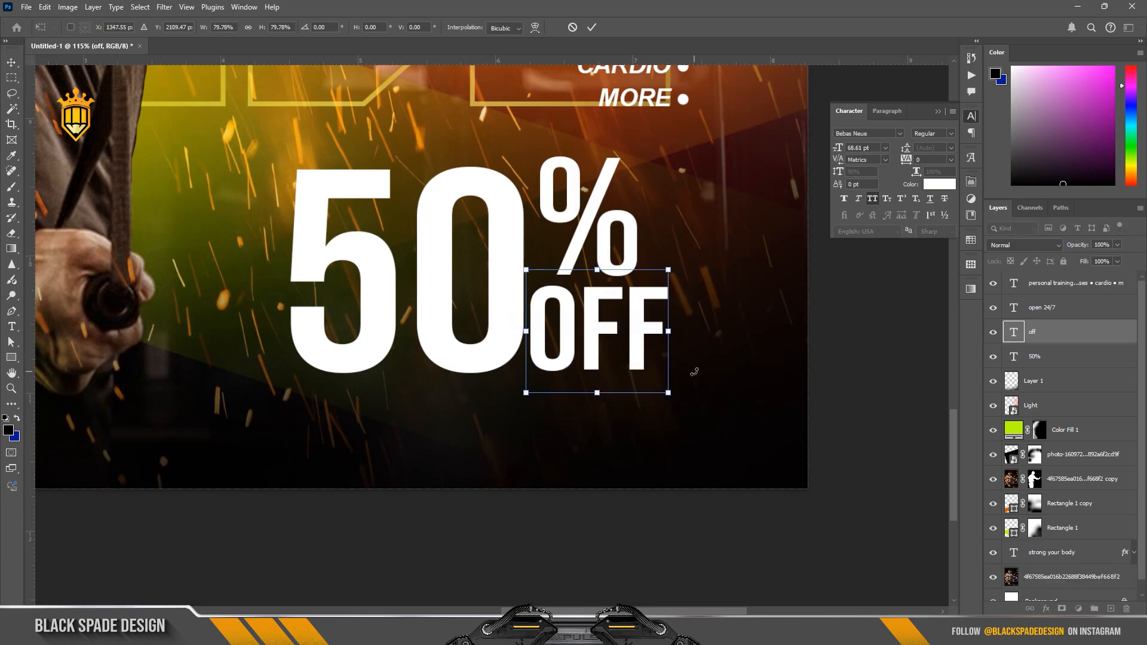
pyautogui.moveTo(668, 393); pyautogui.dragTo(646, 374)
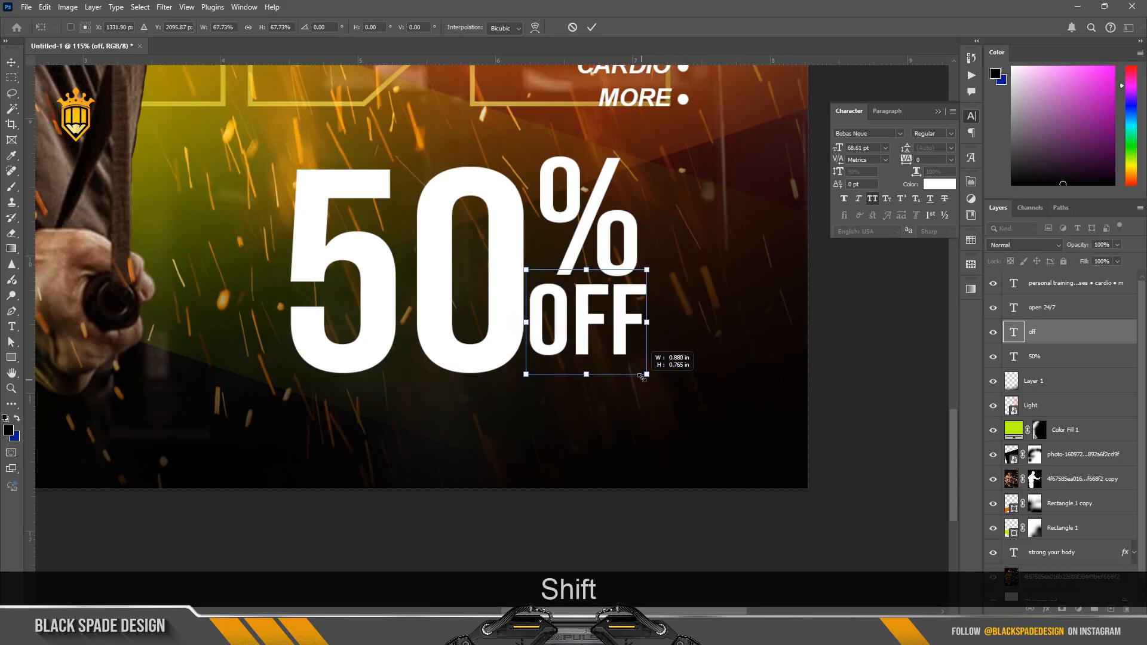
pyautogui.moveTo(605, 306); pyautogui.dragTo(588, 276)
pyautogui.press('Return')
# Step: Scale "50%" and "OFF" together to about 129% and position them below the service list near the poster's lower-right corner
pyautogui.scroll(-5, 588, 285)
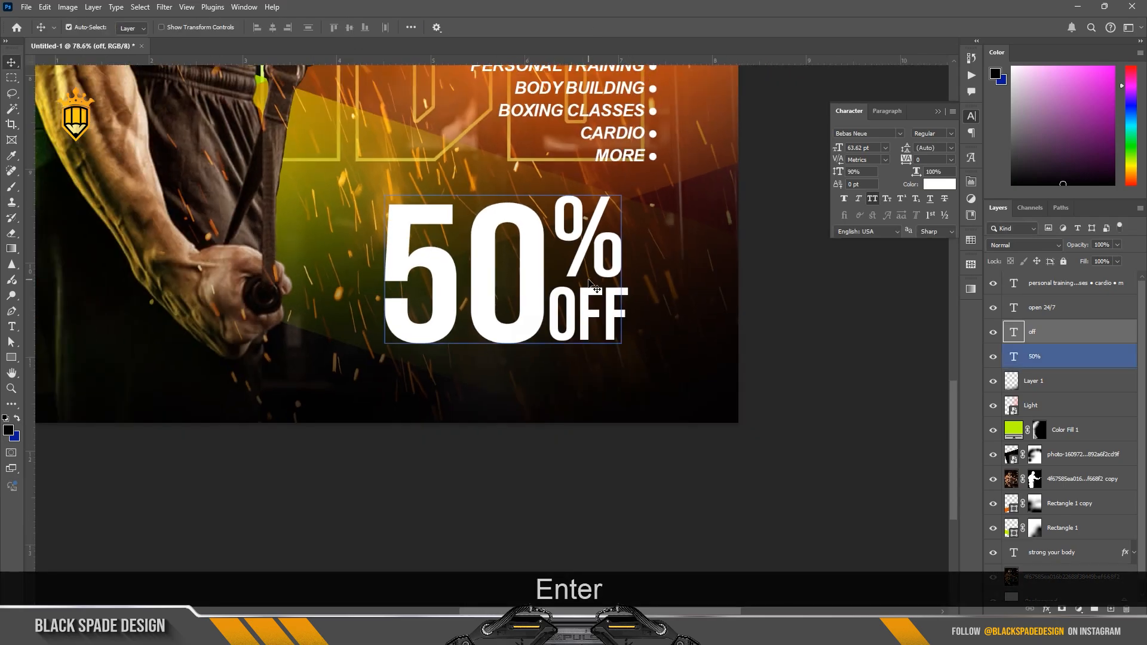
pyautogui.keyDown('ctrl'); pyautogui.click(1051, 357); pyautogui.keyUp('ctrl')
pyautogui.hotkey('ctrl', 't')
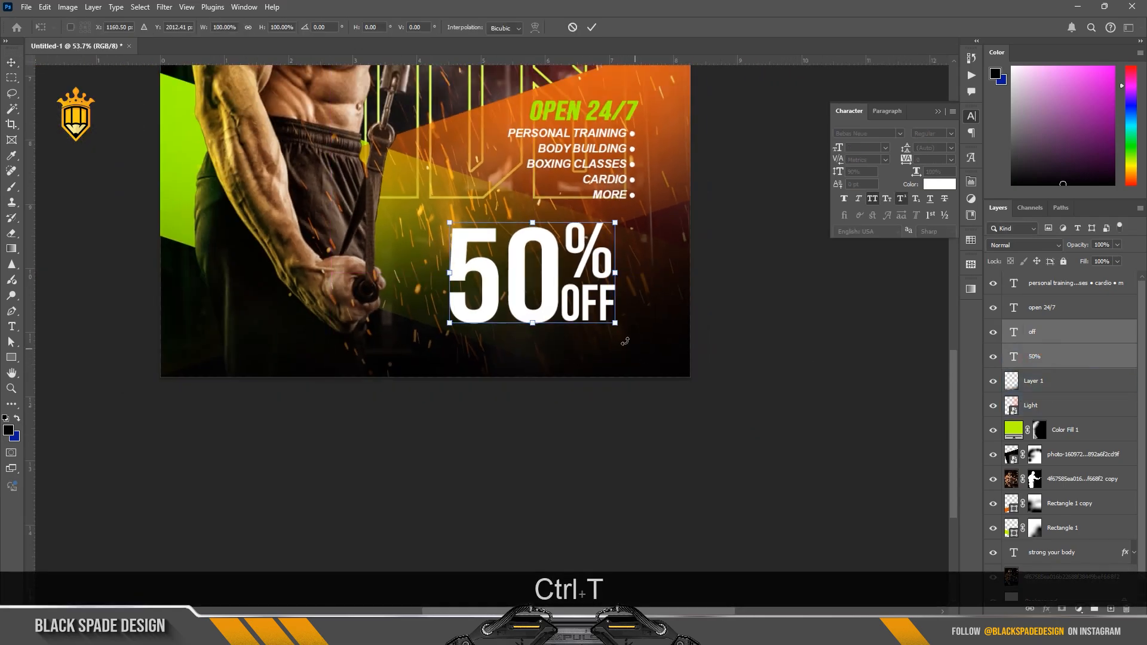
pyautogui.moveTo(616, 323)
pyautogui.mouseDown()
pyautogui.moveTo(664, 353)
pyautogui.moveTo(618, 309)
pyautogui.mouseUp()
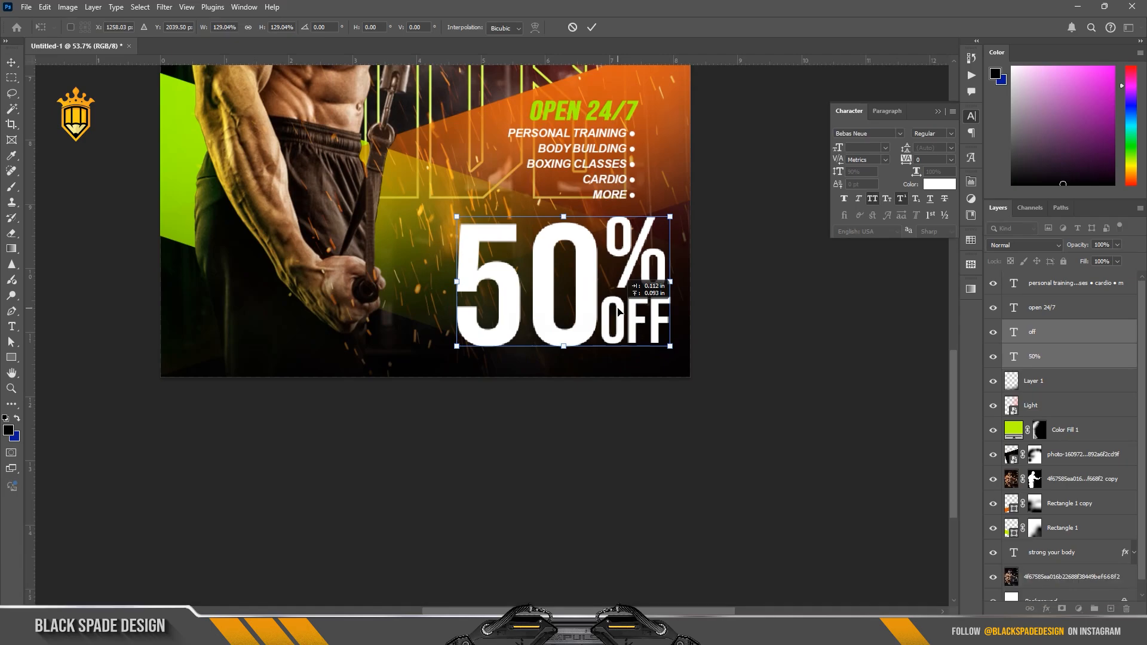
pyautogui.scroll(-2, 617, 311)
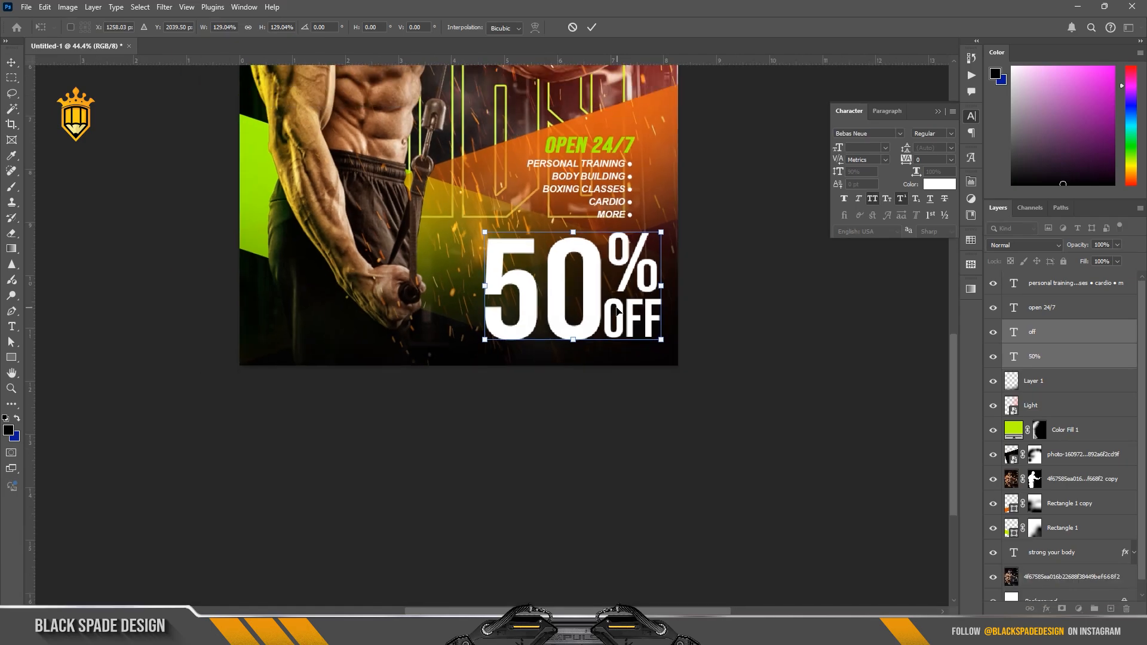
pyautogui.scroll(-1, 618, 311)
pyautogui.moveTo(621, 297); pyautogui.dragTo(616, 296)
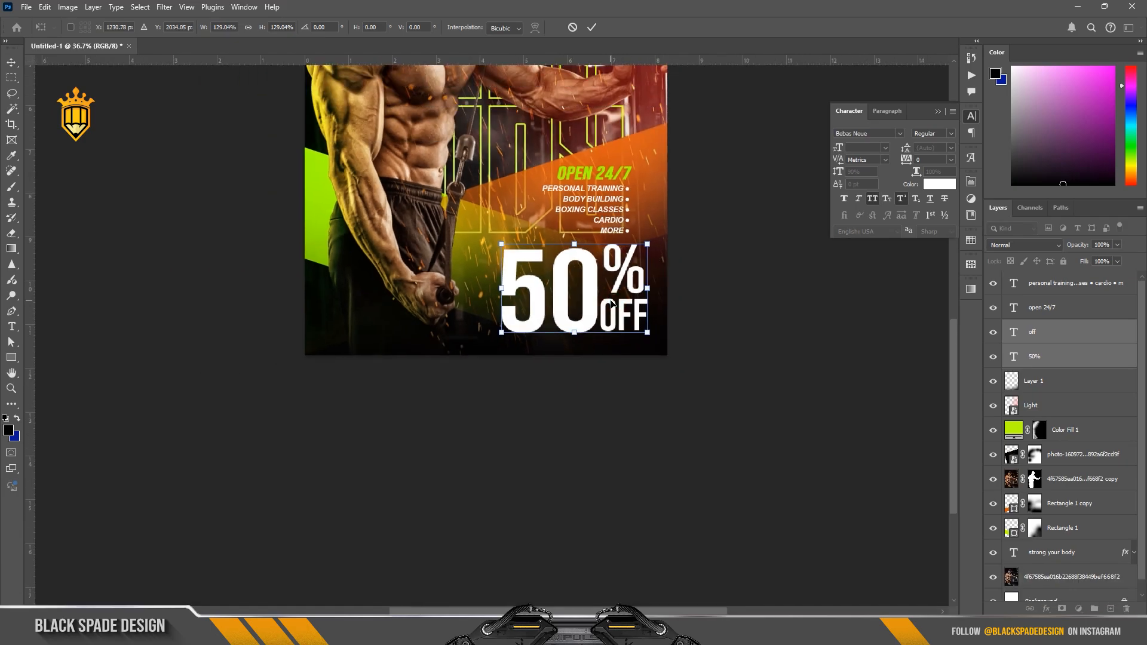
pyautogui.press('Return')
# Step: Convert the "50%" and "OFF" layers into one smart object and set its blend mode to Soft Light
pyautogui.rightClick(1083, 344)
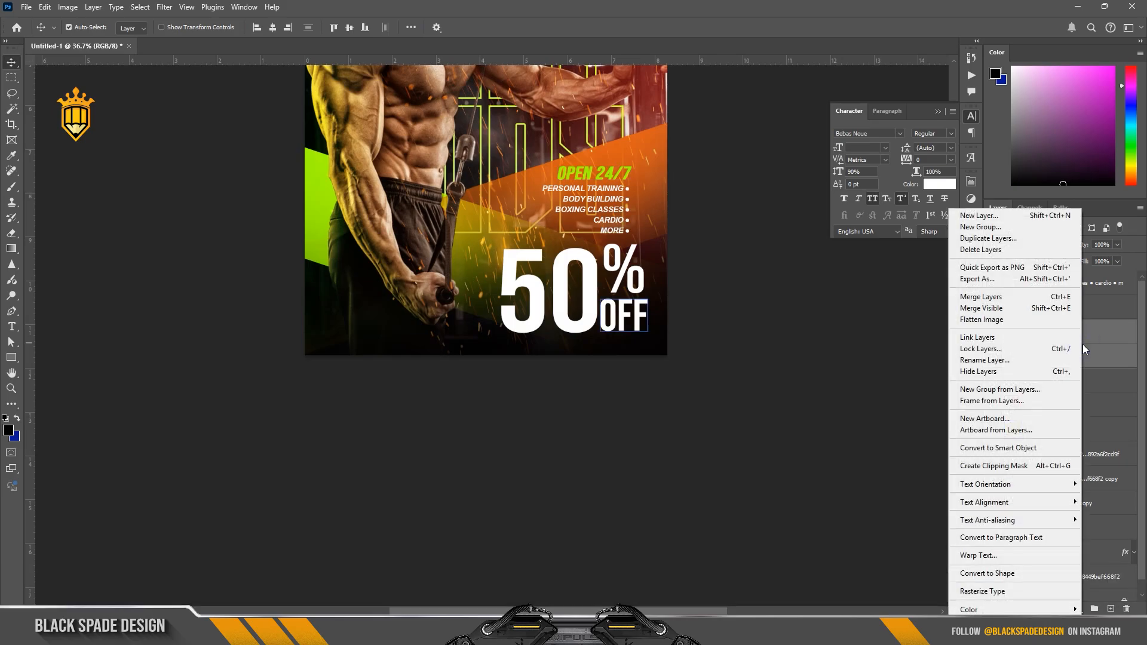
pyautogui.click(1027, 448)
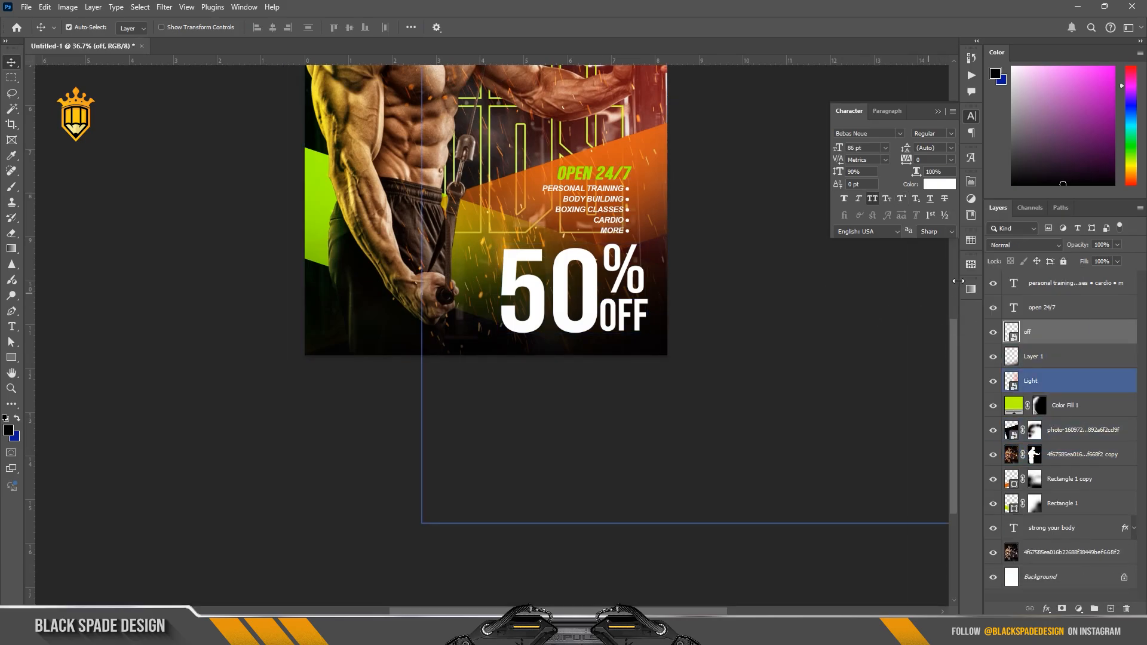
pyautogui.click(1009, 243)
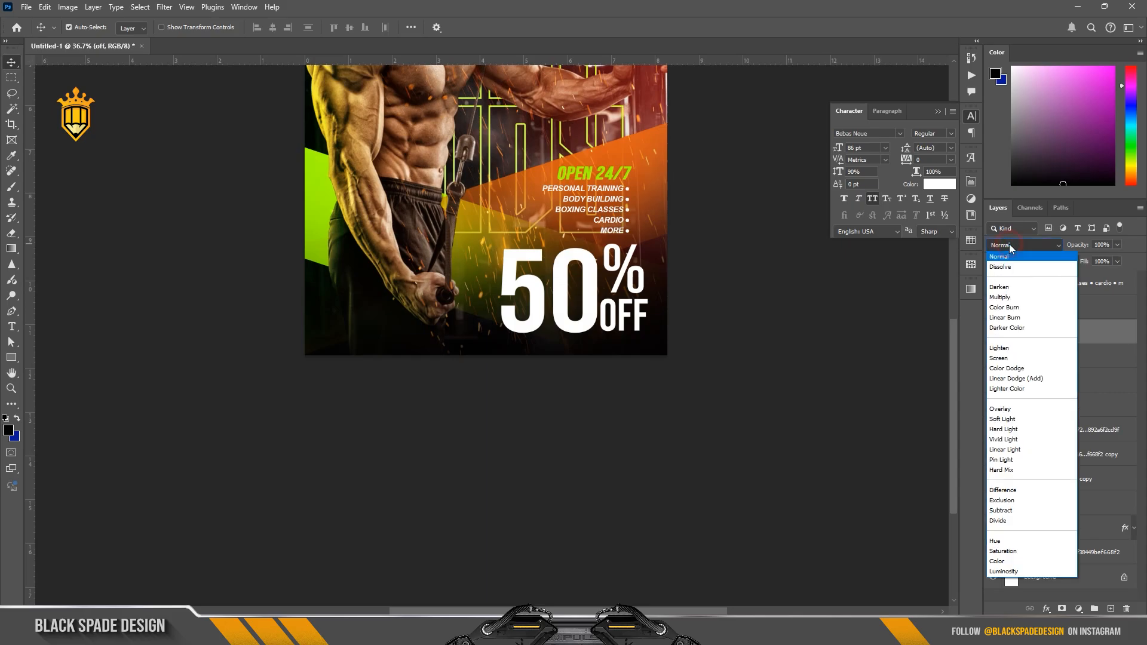
pyautogui.click(1013, 420)
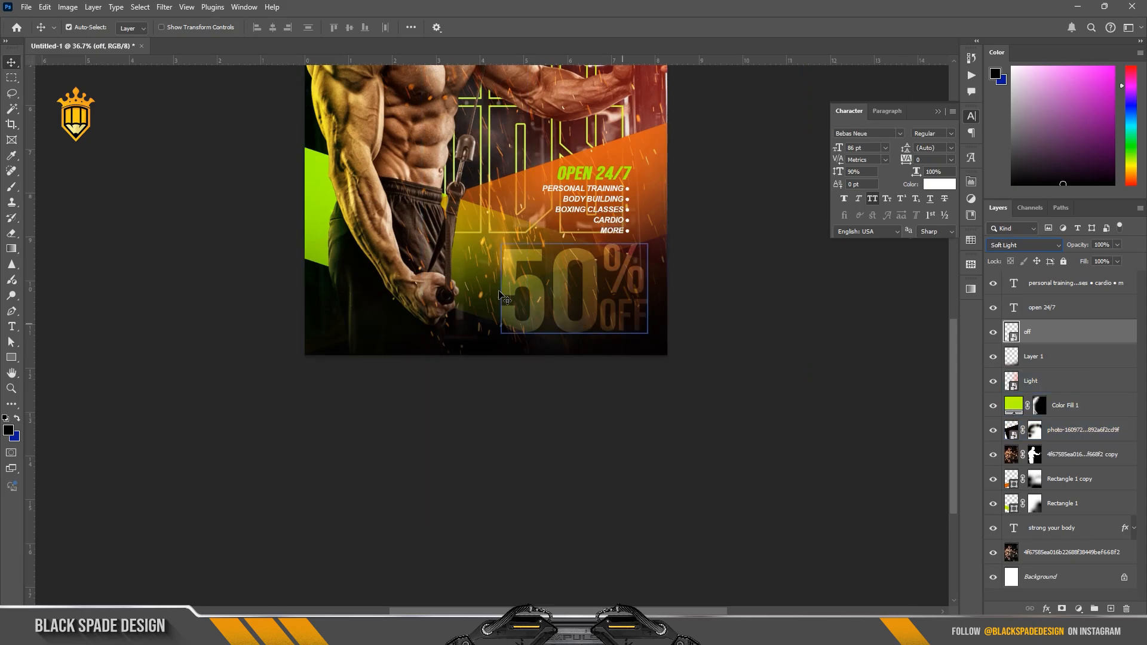
# Step: Add a 7 px inside white-to-lime gradient stroke to the "50% OFF" smart object, using Vivid Light blending at about 89% opacity
pyautogui.click(1046, 609)
pyautogui.click(1061, 519)
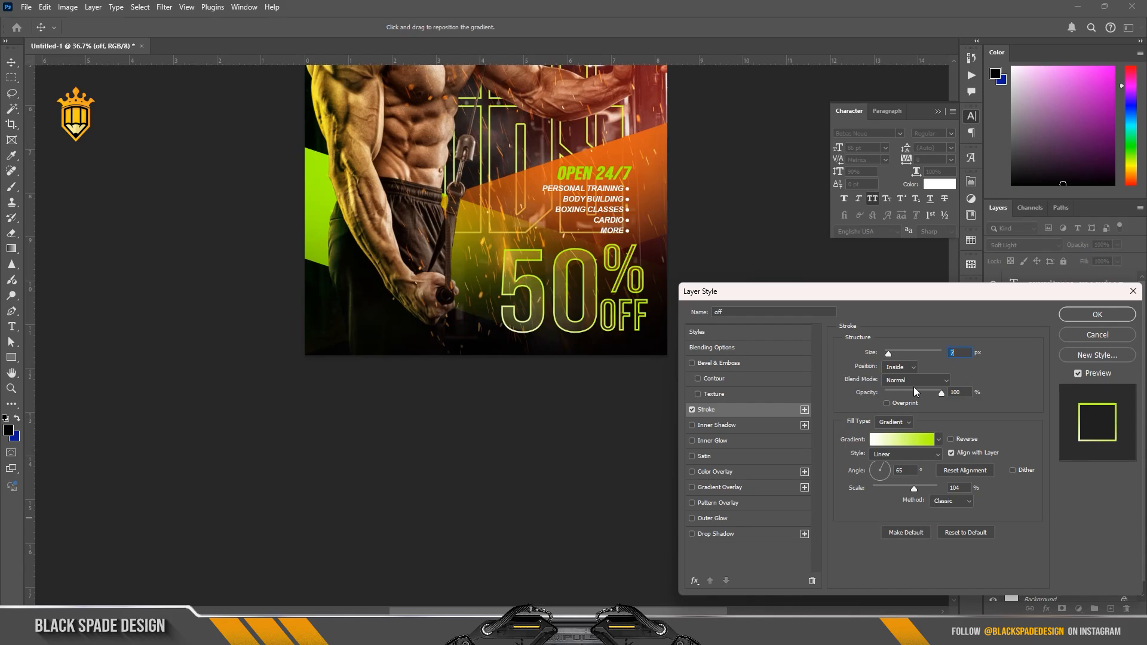
pyautogui.click(916, 380)
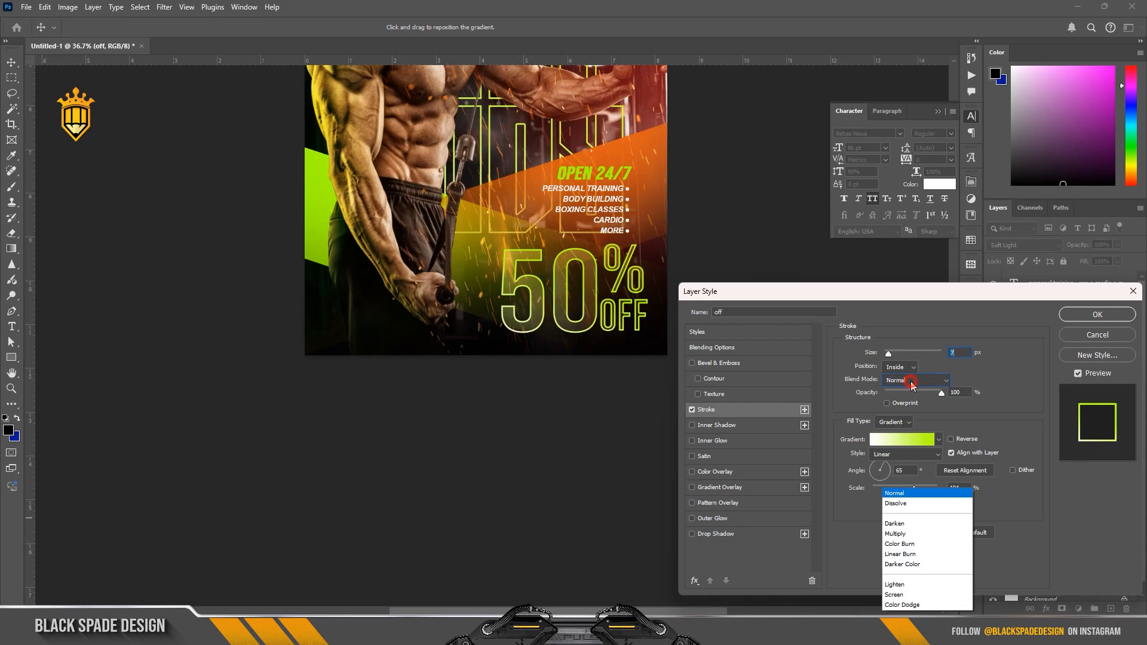
pyautogui.click(908, 471)
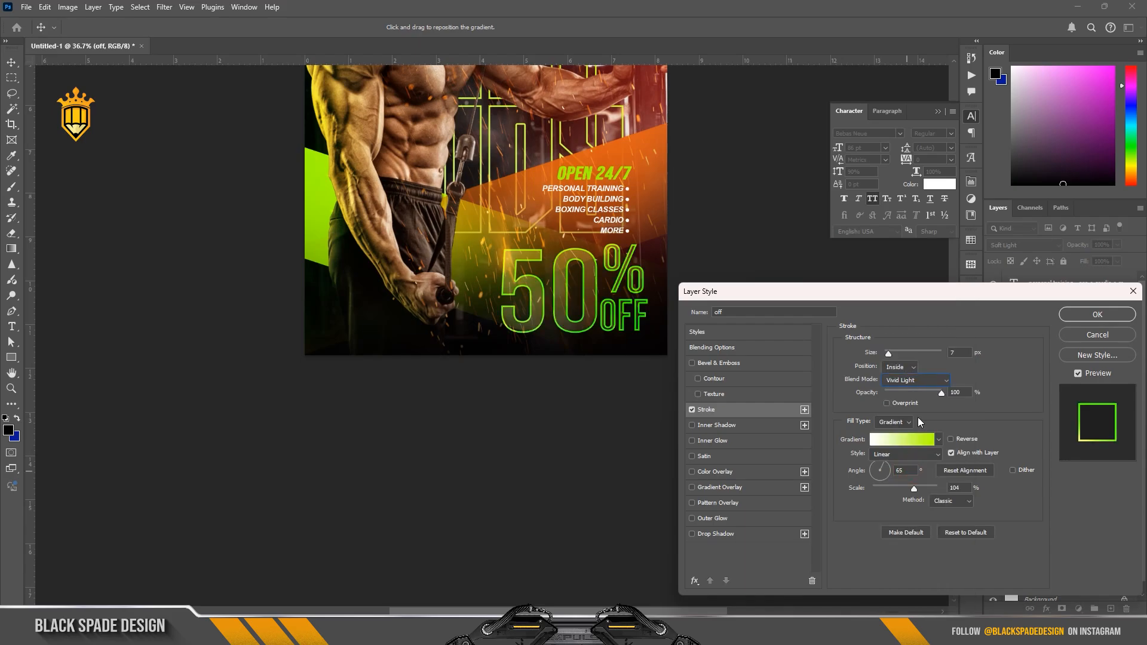
pyautogui.moveTo(928, 393); pyautogui.dragTo(936, 396)
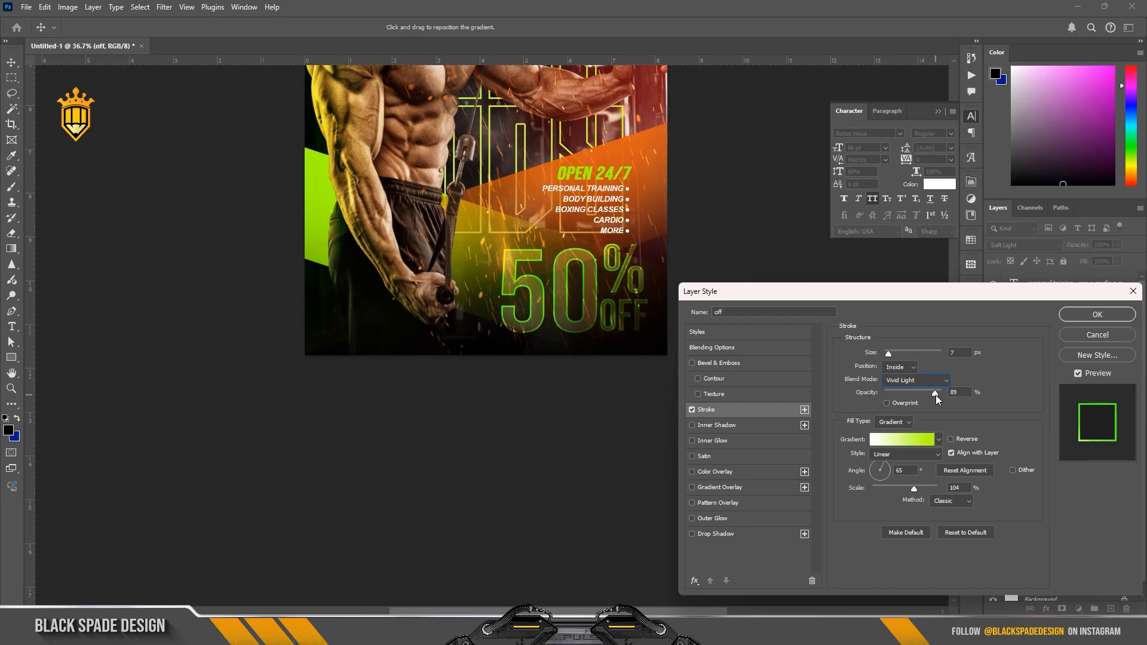
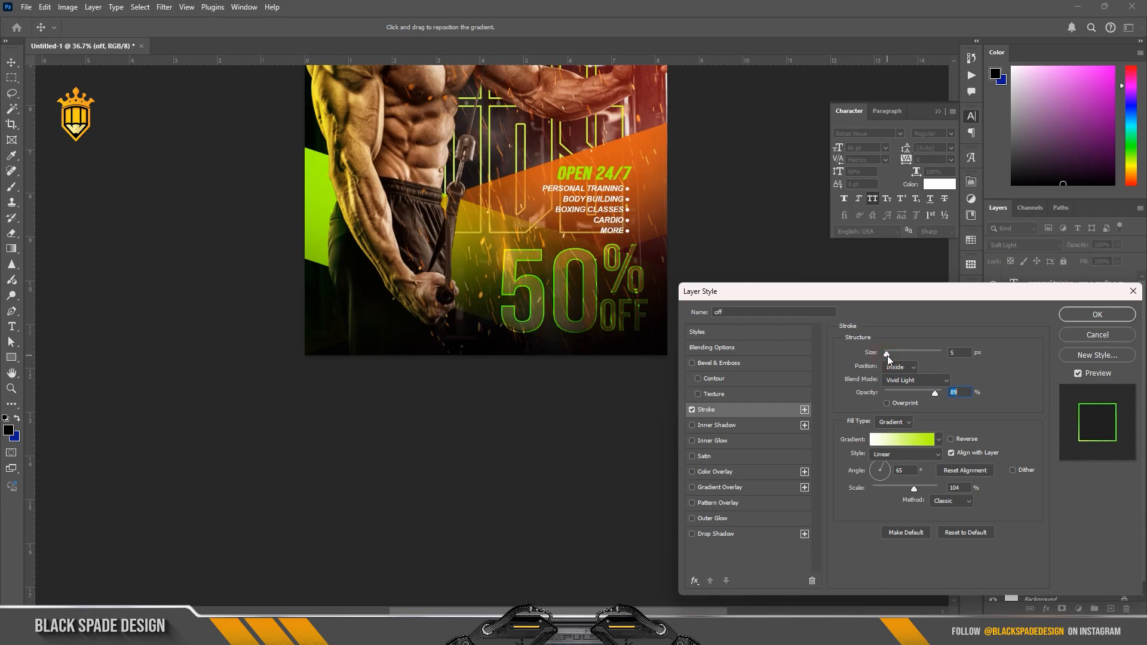
# Step: Set the "50% OFF" smart object's stroke position to Outside with a size of 6 px
pyautogui.click(898, 367)
pyautogui.click(899, 379)
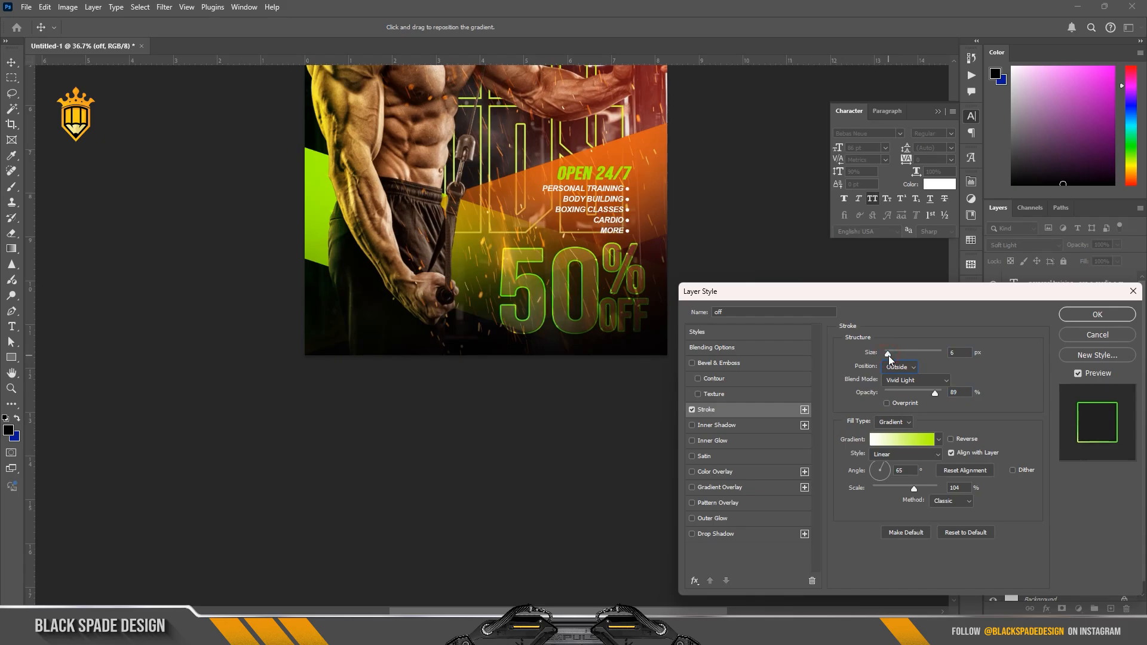
pyautogui.moveTo(888, 356); pyautogui.dragTo(888, 356)
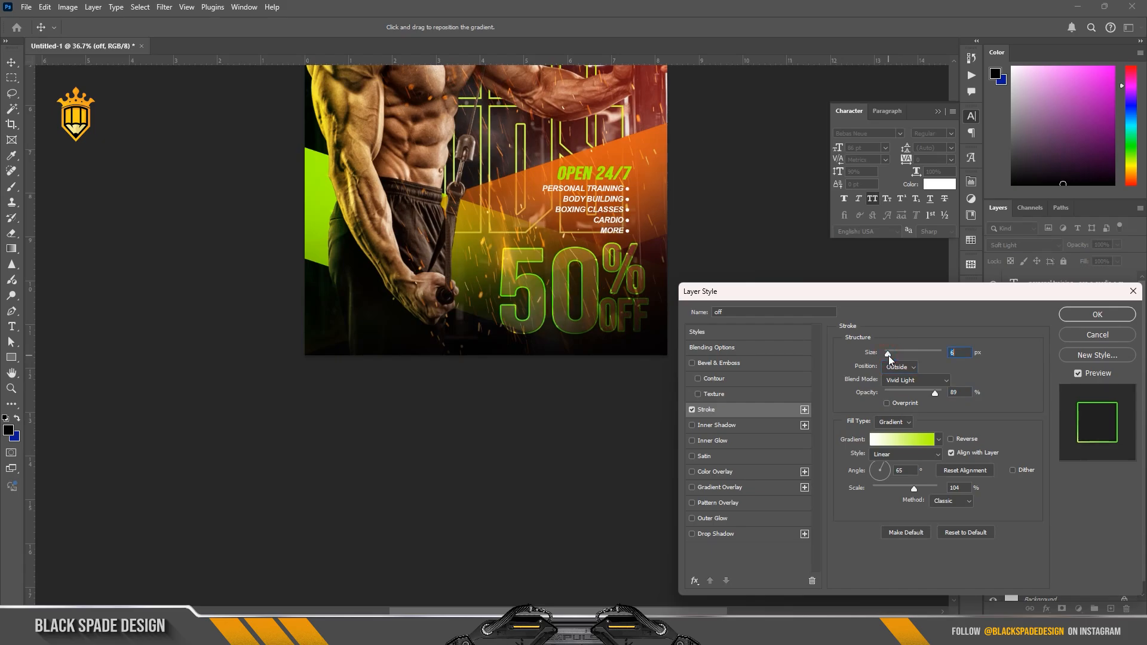
pyautogui.click(1097, 314)
# Step: Hide and show the "50% OFF" smart object to compare the poster with and without it
pyautogui.click(625, 331)
pyautogui.scroll(3, 627, 323)
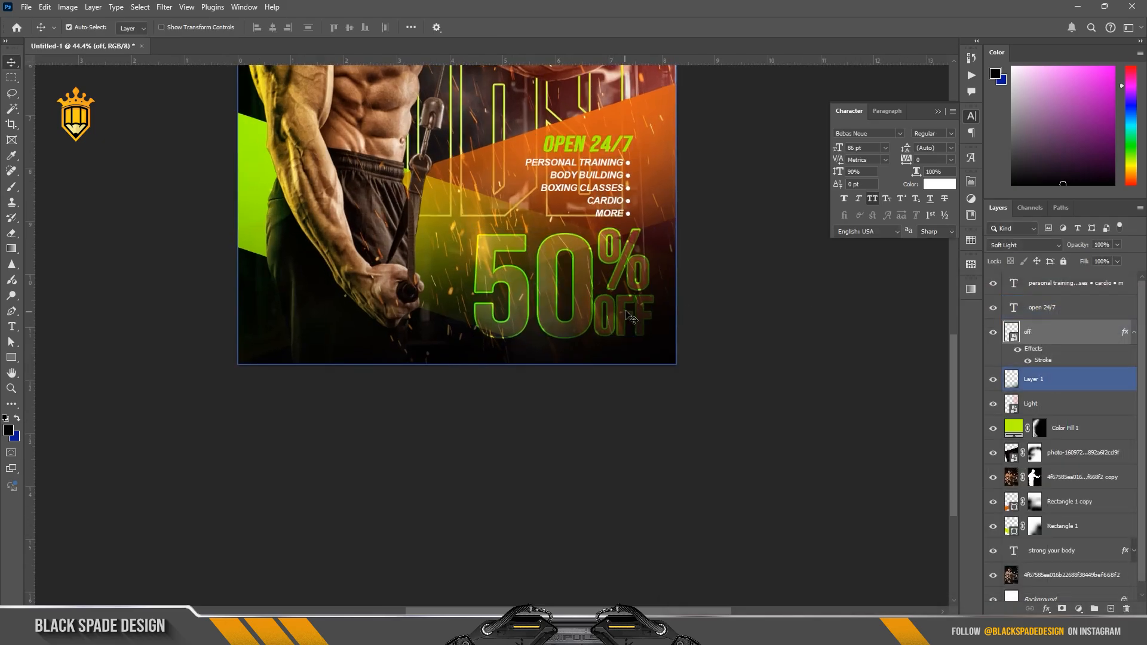
pyautogui.scroll(1, 627, 316)
pyautogui.scroll(-1, 627, 315)
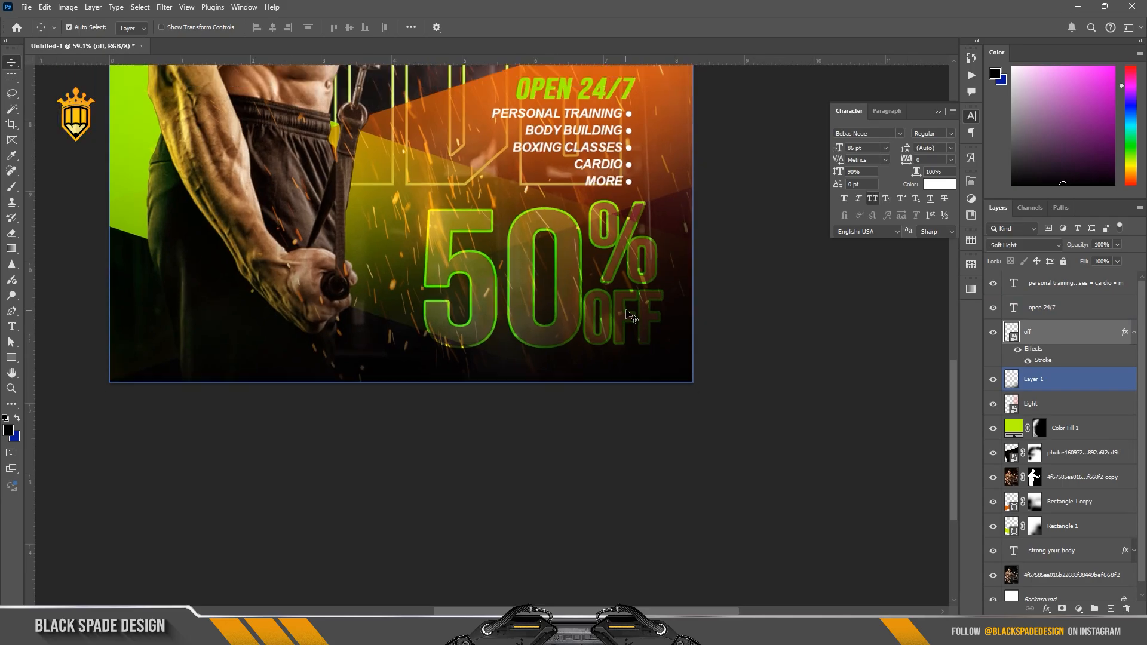
pyautogui.click(1010, 338)
pyautogui.click(992, 335)
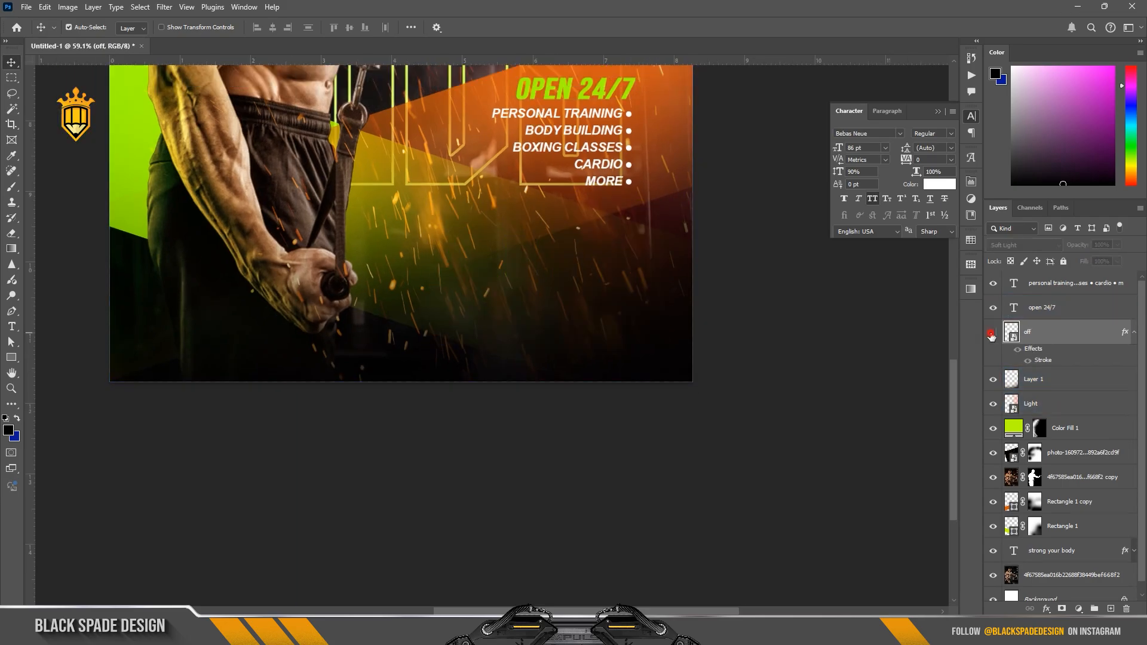
pyautogui.click(992, 335)
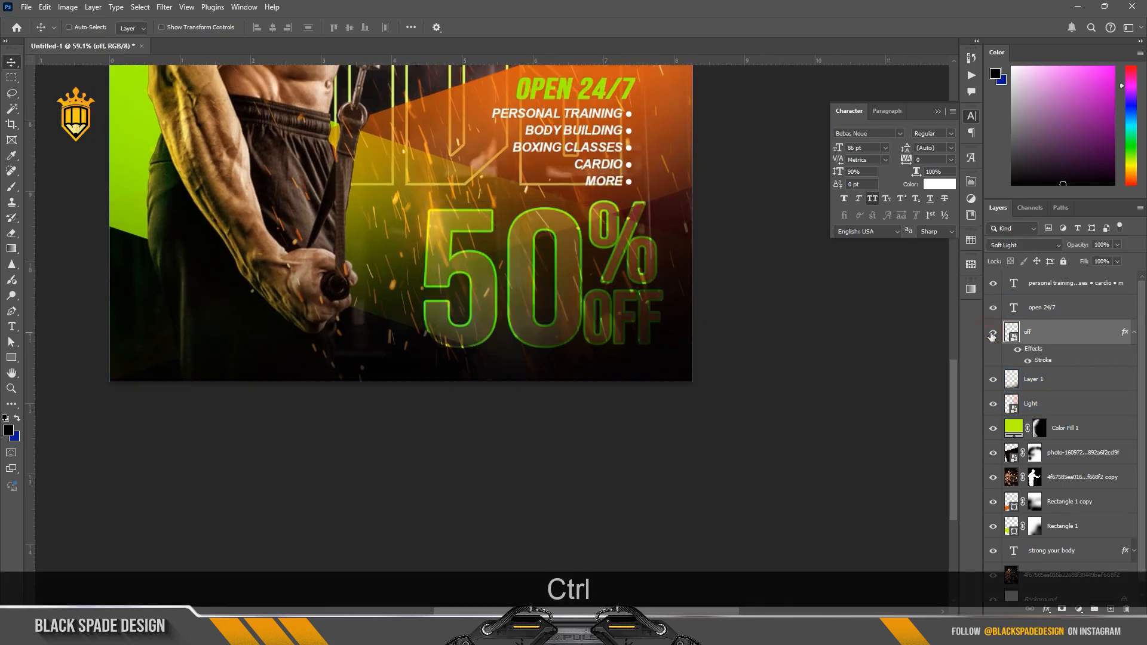
# Step: Nudge the "50% OFF" smart object about 0.1 in to the left within the poster's lower-right corner
pyautogui.hotkey('ctrl', 't')
pyautogui.moveTo(589, 289); pyautogui.dragTo(585, 289)
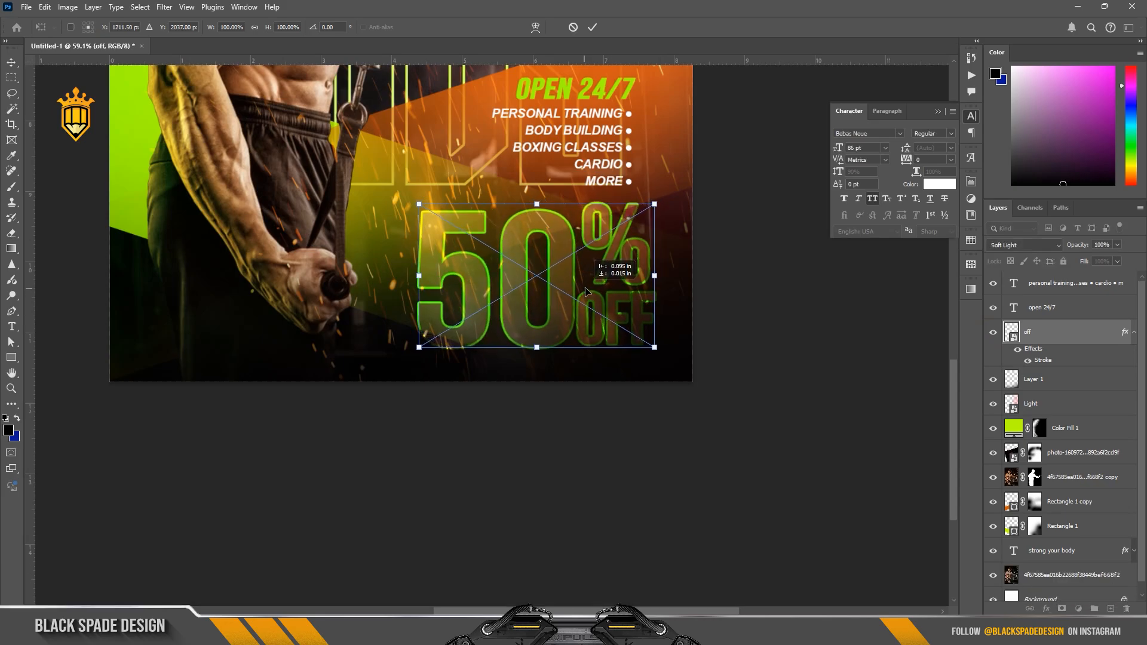
pyautogui.press('Return')
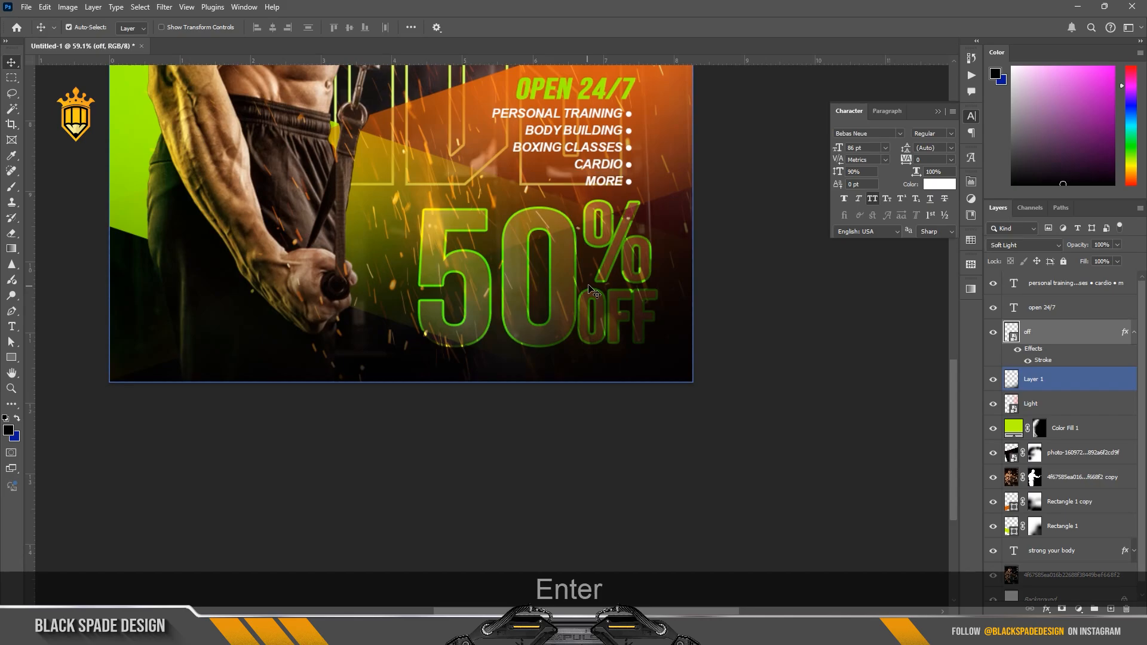
# Step: Add a layer mask to the "50% OFF" smart object from a selection of the lime band, Rectangle 1
pyautogui.keyDown('ctrl'); pyautogui.click(1012, 530); pyautogui.keyUp('ctrl')
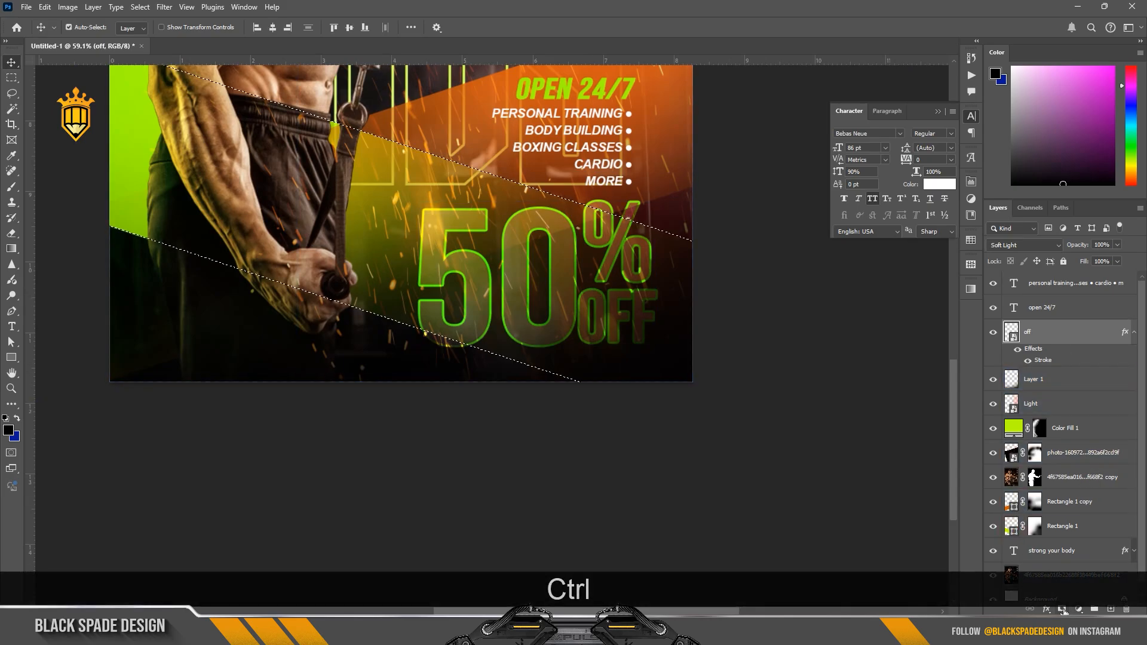
pyautogui.click(1063, 609)
pyautogui.scroll(-1, 605, 223)
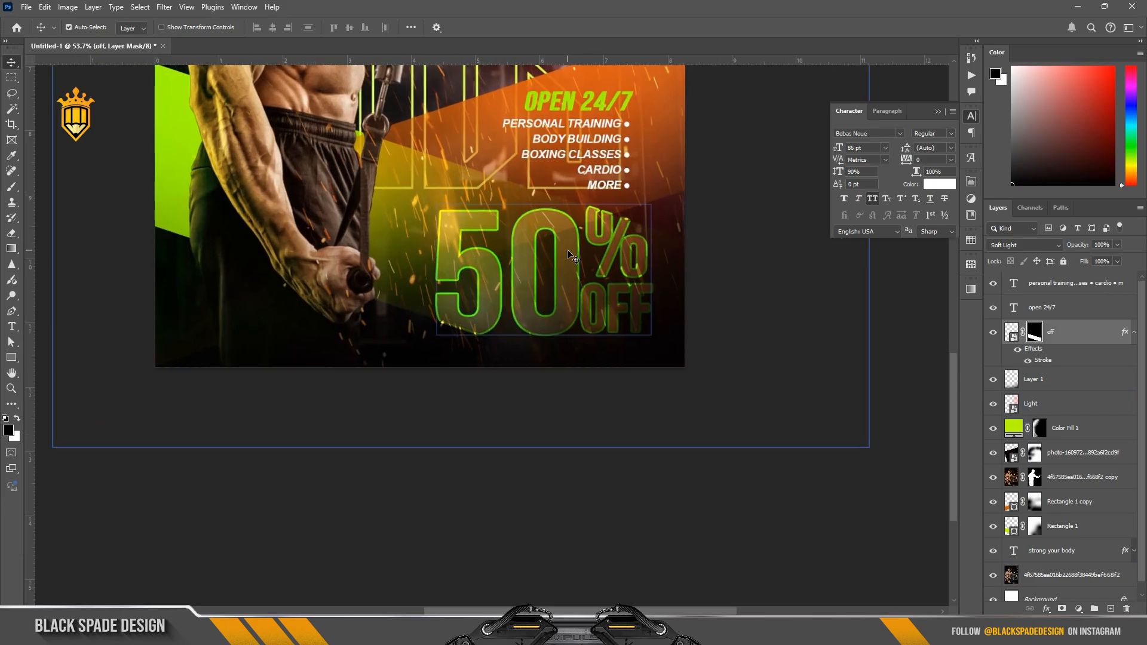
# Step: Draw a black rectangle about 264 × 77 px across the zero of "50%" and fully round its corners
pyautogui.press('u')
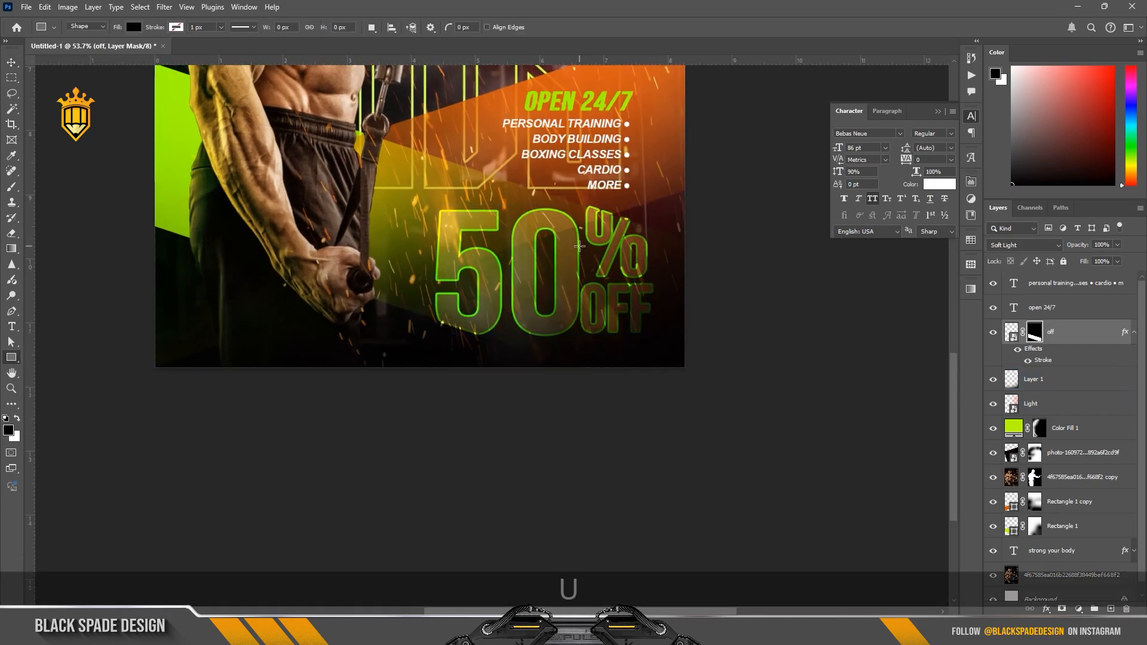
pyautogui.moveTo(504, 257); pyautogui.dragTo(589, 281)
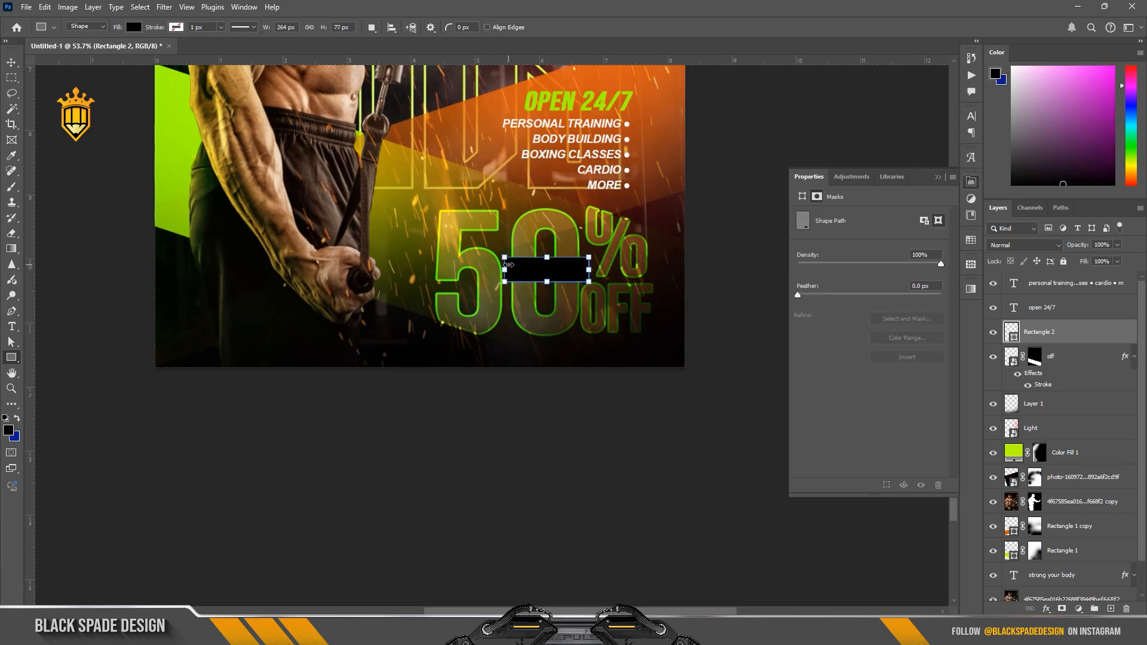
pyautogui.scroll(3, 512, 261)
pyautogui.scroll(1, 512, 262)
pyautogui.moveTo(512, 258); pyautogui.dragTo(524, 270)
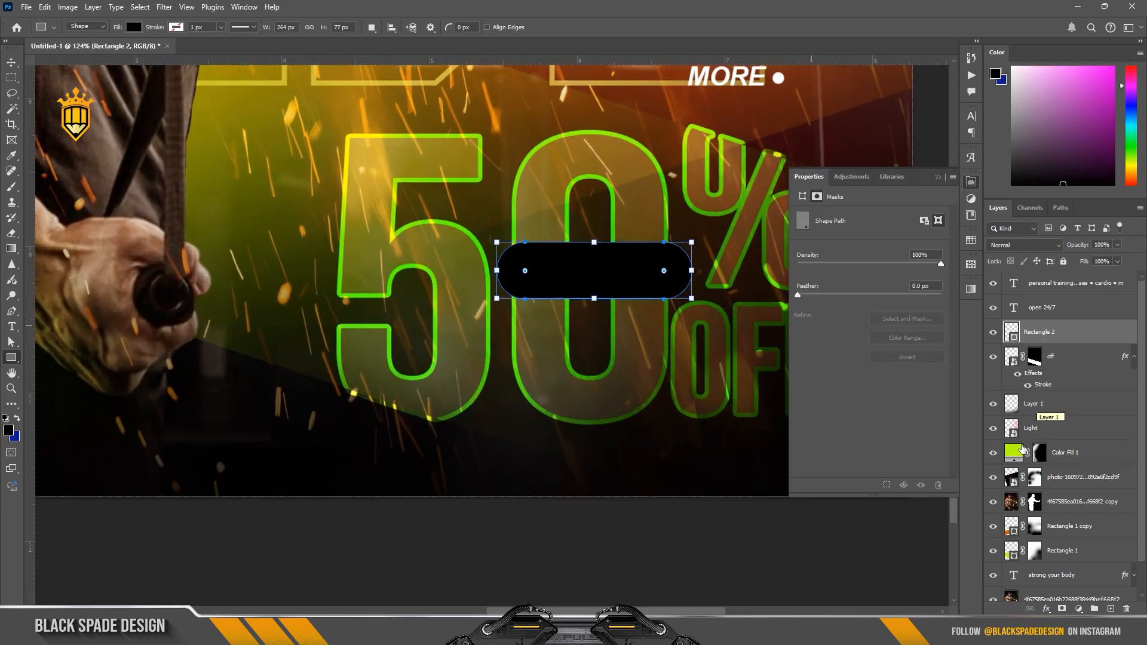
# Step: Copy the lime colour code from Color Fill 1 and apply it as the rounded rectangle's fill
pyautogui.doubleClick(1014, 453)
pyautogui.hotkey('ctrl', 'c')
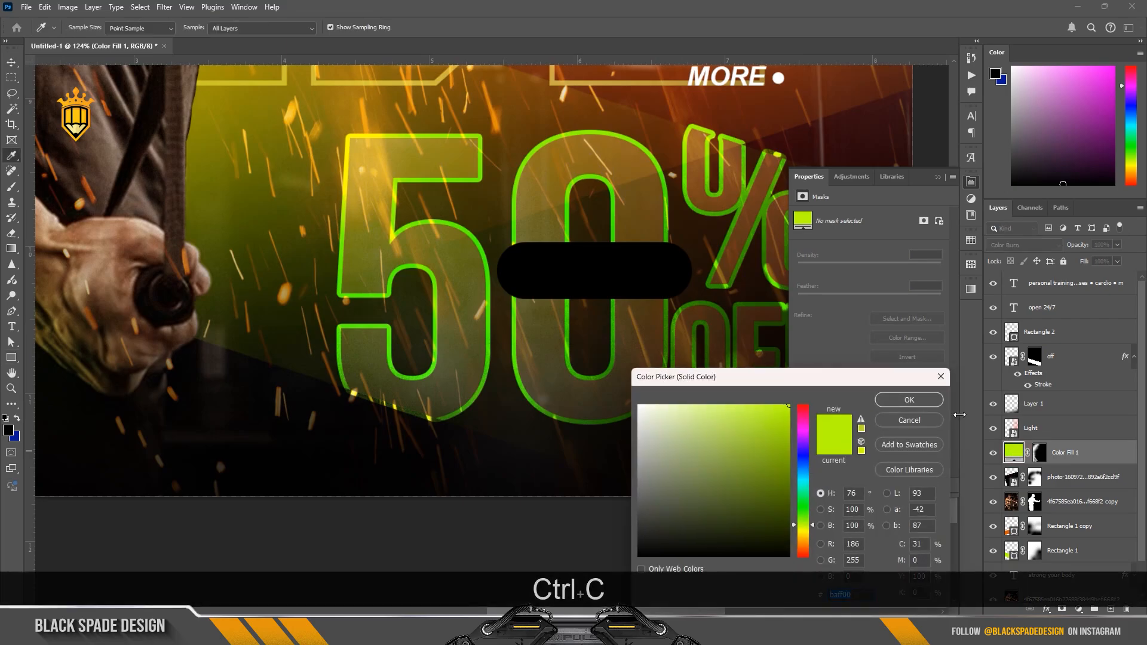
pyautogui.click(915, 402)
pyautogui.doubleClick(1011, 333)
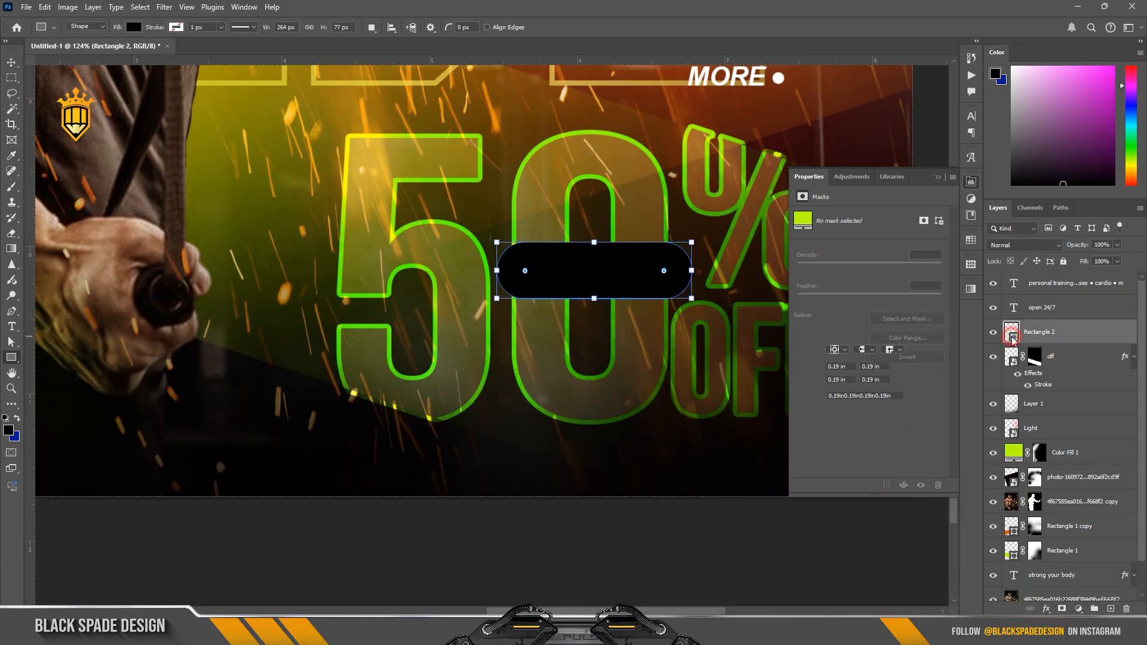
pyautogui.hotkey('ctrl', 'v')
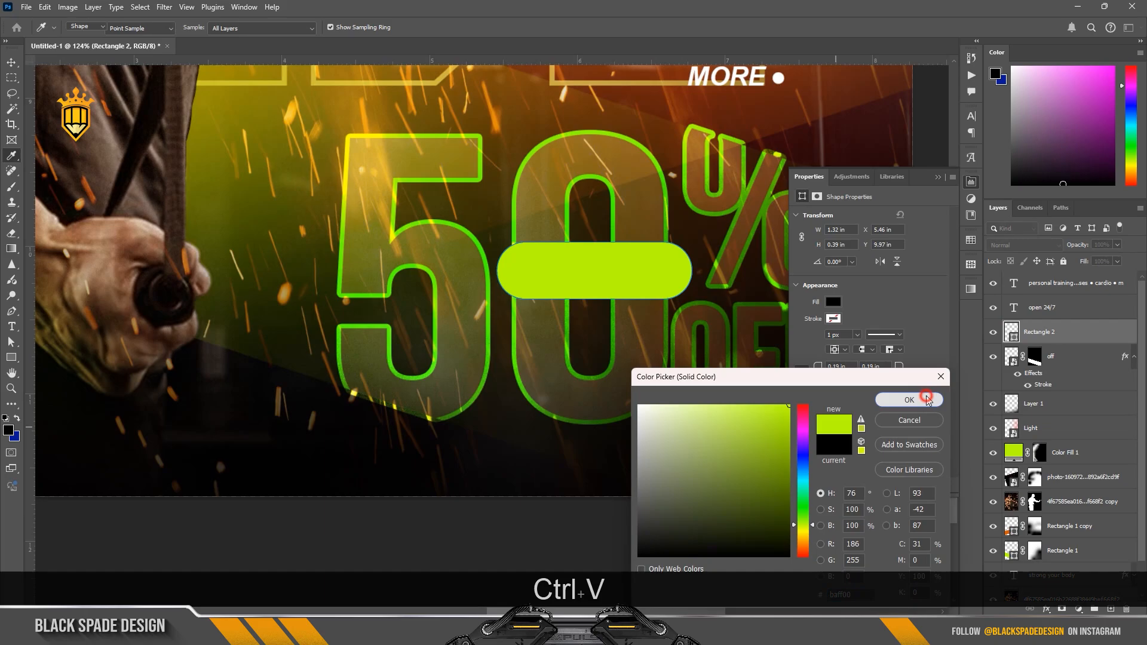
pyautogui.click(932, 400)
pyautogui.scroll(-2, 604, 319)
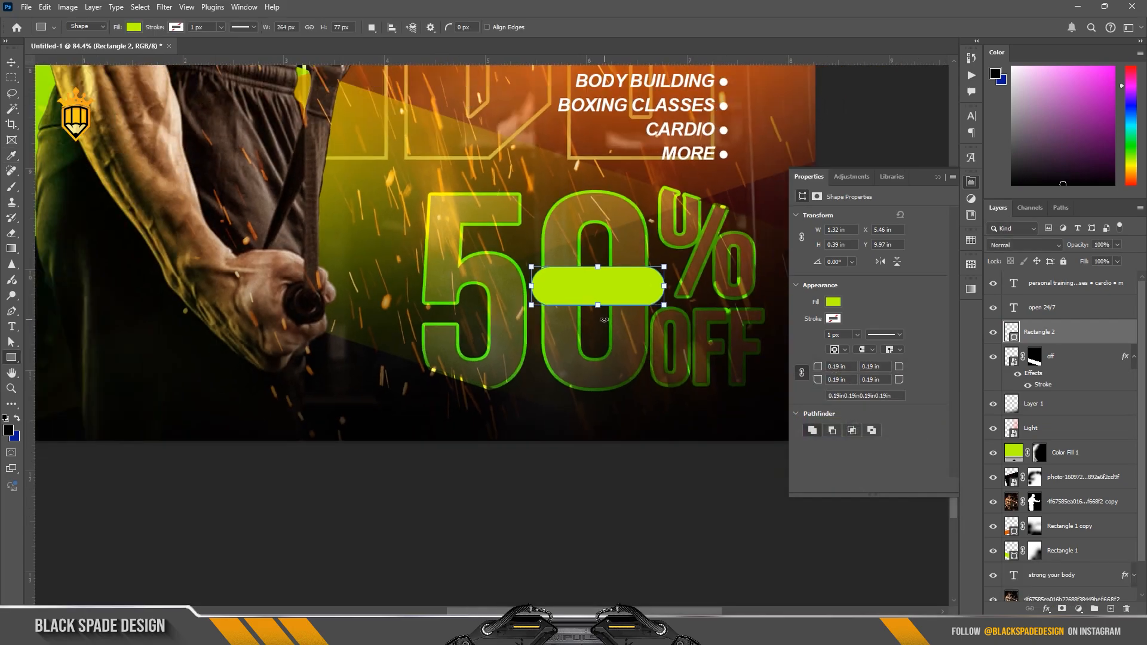
# Step: Scale the lime rounded rectangle to about 93.65% and position it across the middle of the zero
pyautogui.press('v')
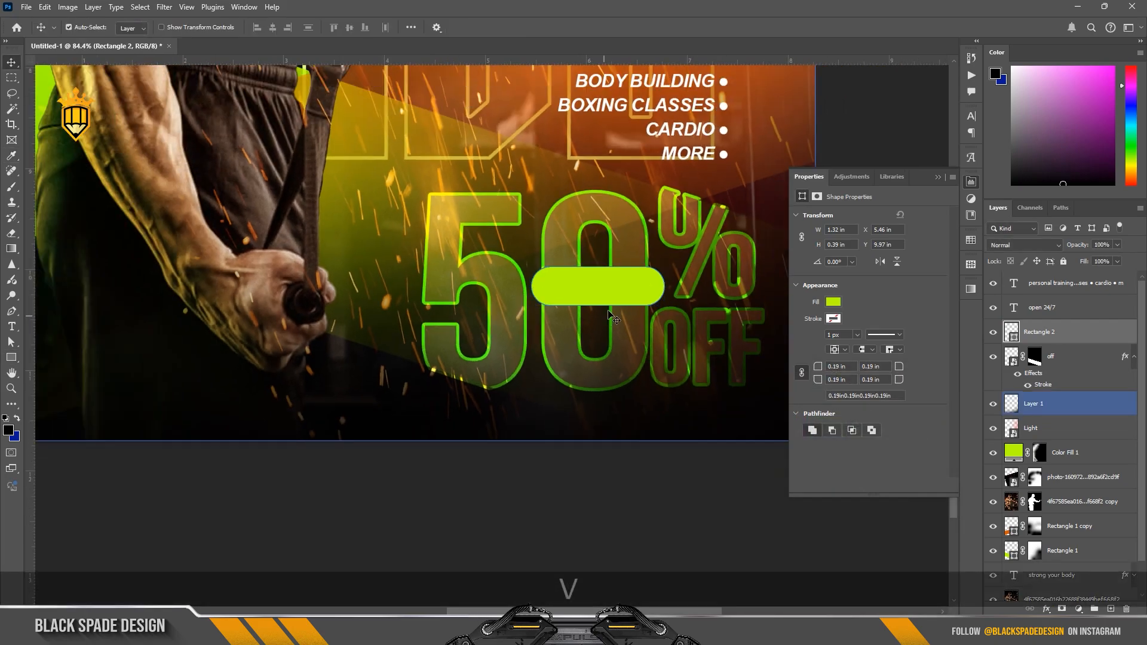
pyautogui.hotkey('ctrl', 't')
pyautogui.scroll(2, 621, 302)
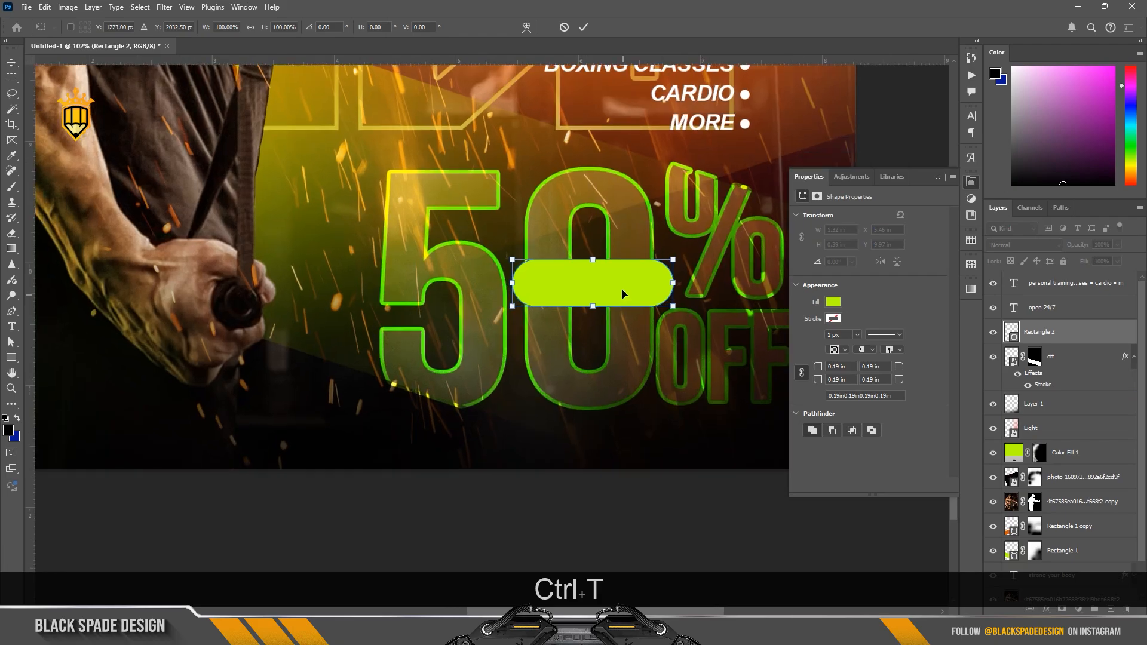
pyautogui.moveTo(668, 265); pyautogui.dragTo(665, 268)
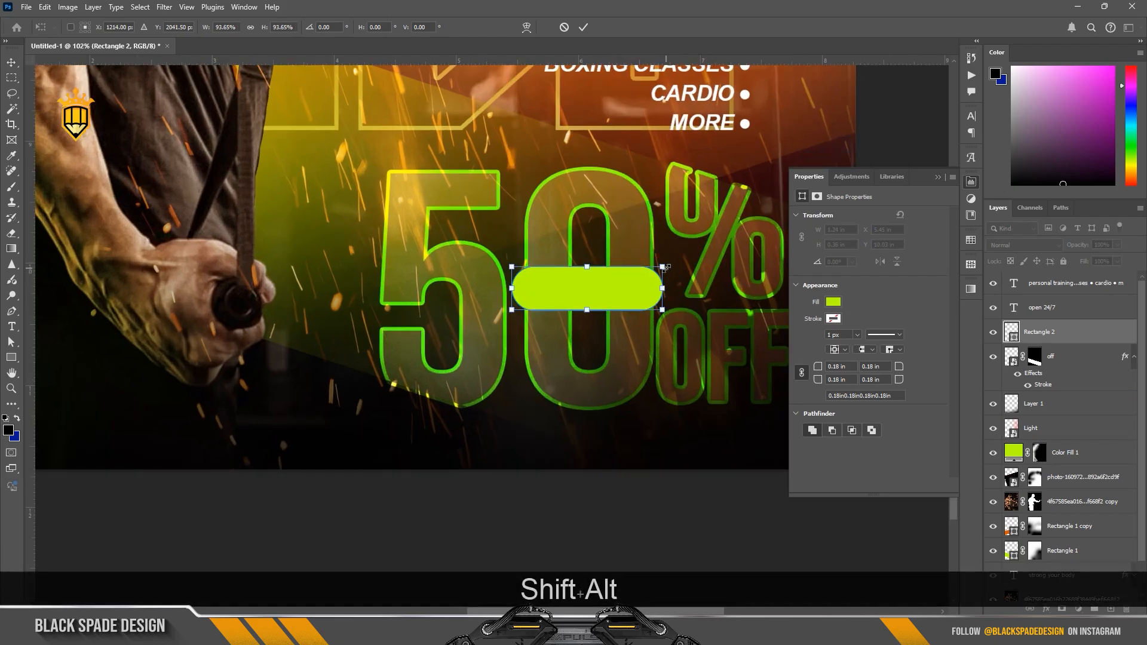
pyautogui.scroll(-2, 666, 268)
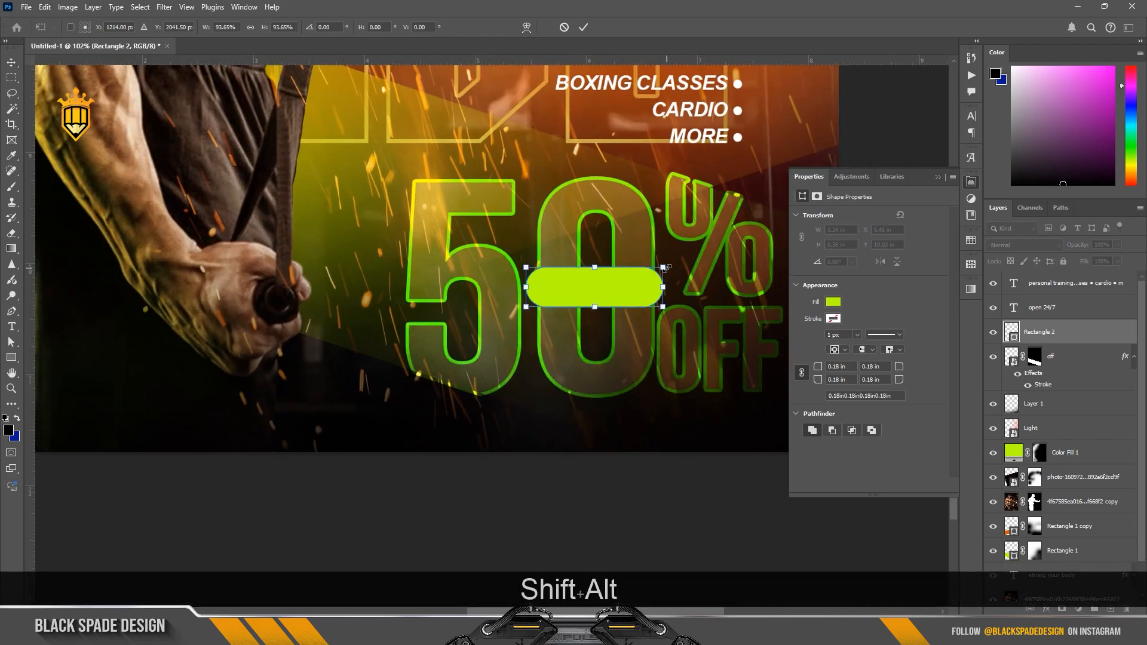
pyautogui.press('Return')
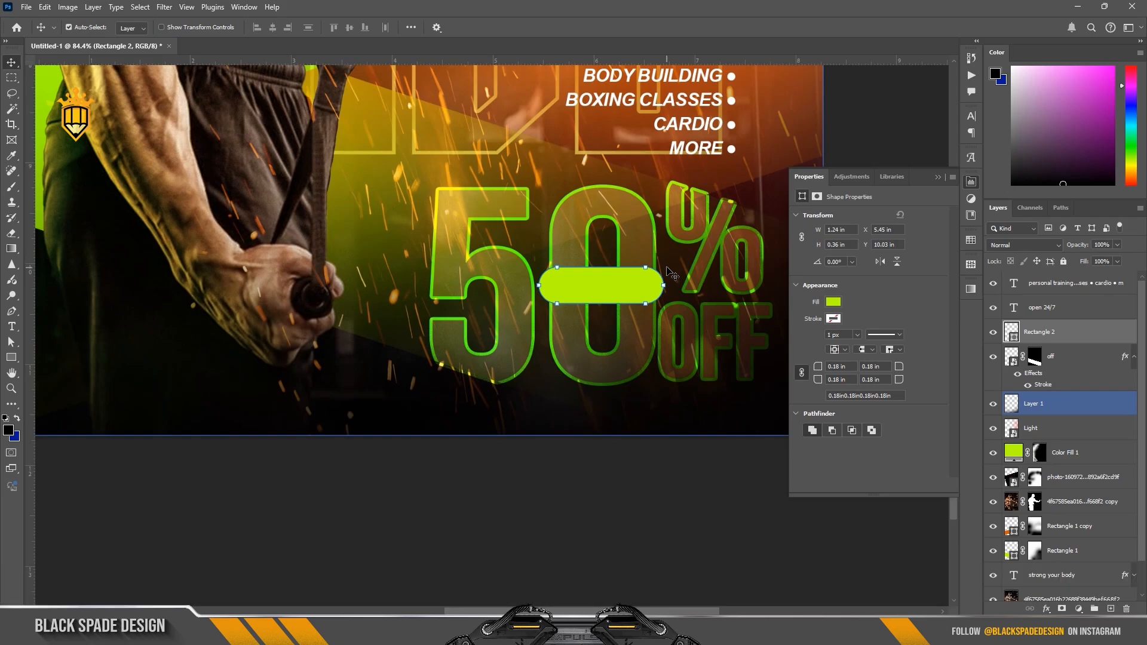
# Step: Set the "50% OFF" smart object's stroke position to Inside with a size of 5 px
pyautogui.click(612, 366)
pyautogui.doubleClick(1040, 385)
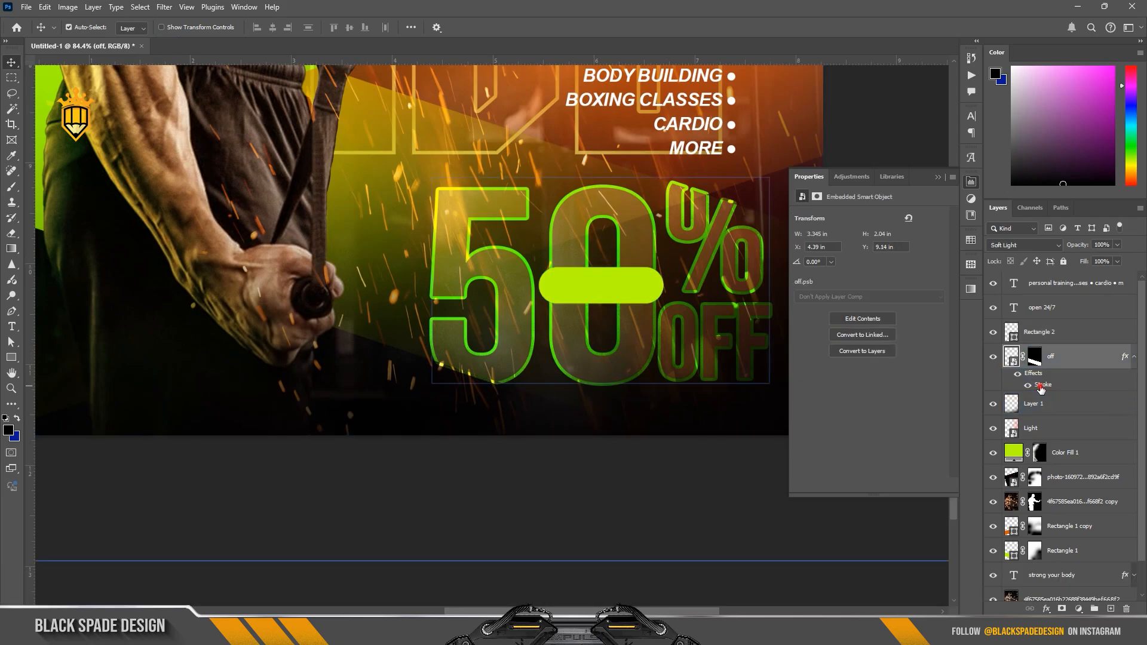
pyautogui.click(899, 367)
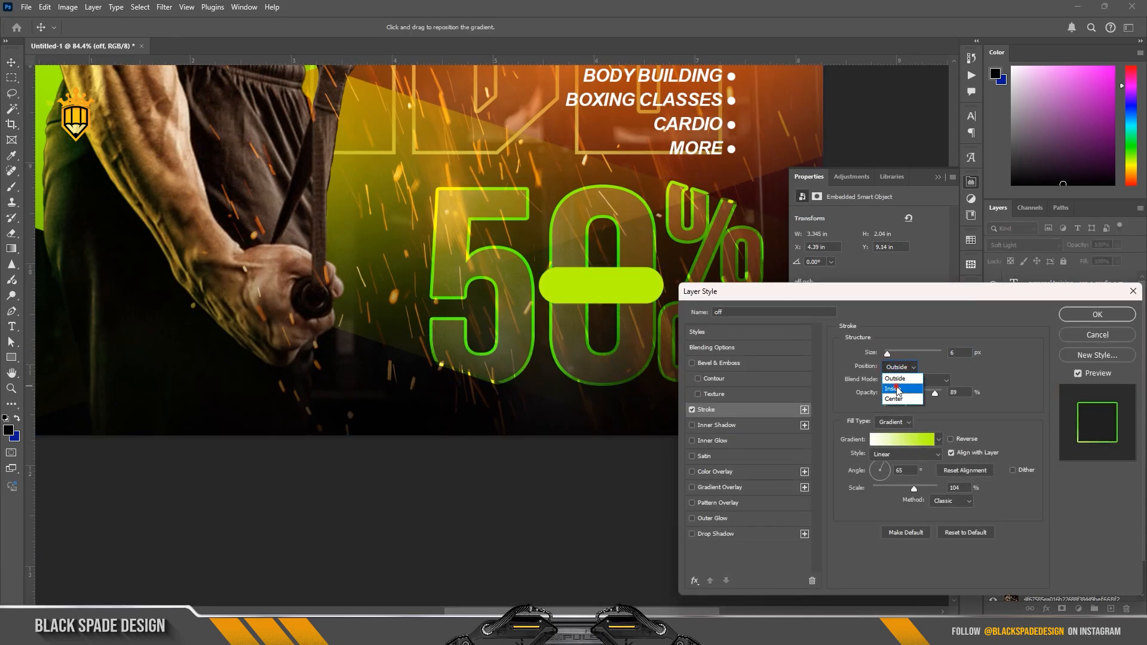
pyautogui.click(898, 388)
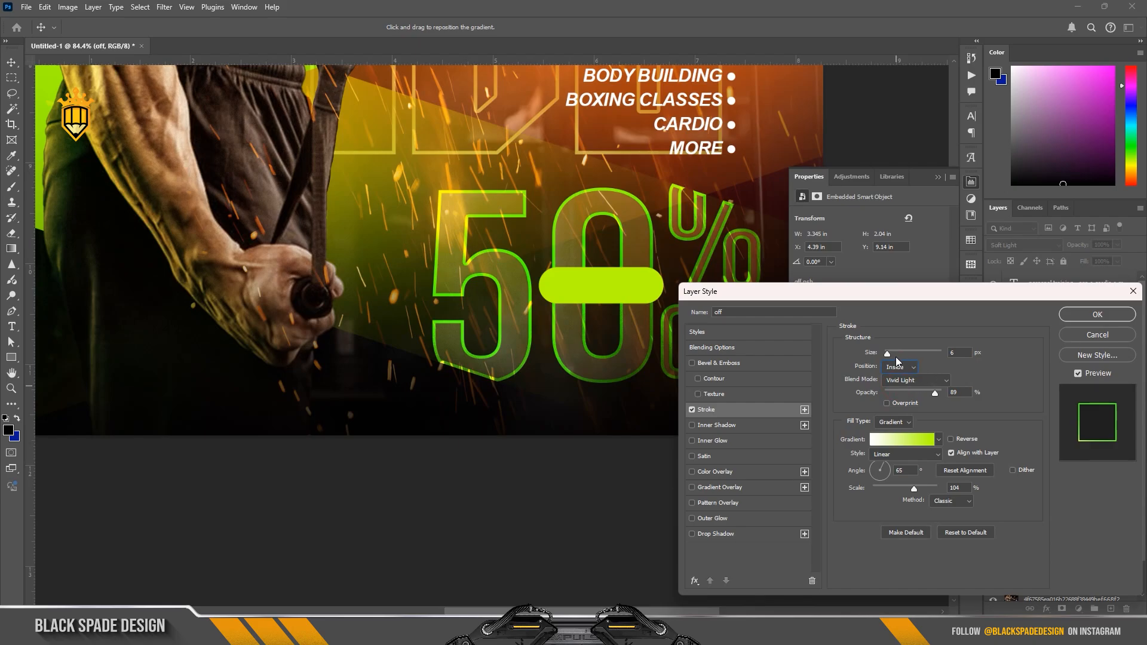
pyautogui.moveTo(890, 358); pyautogui.dragTo(887, 357)
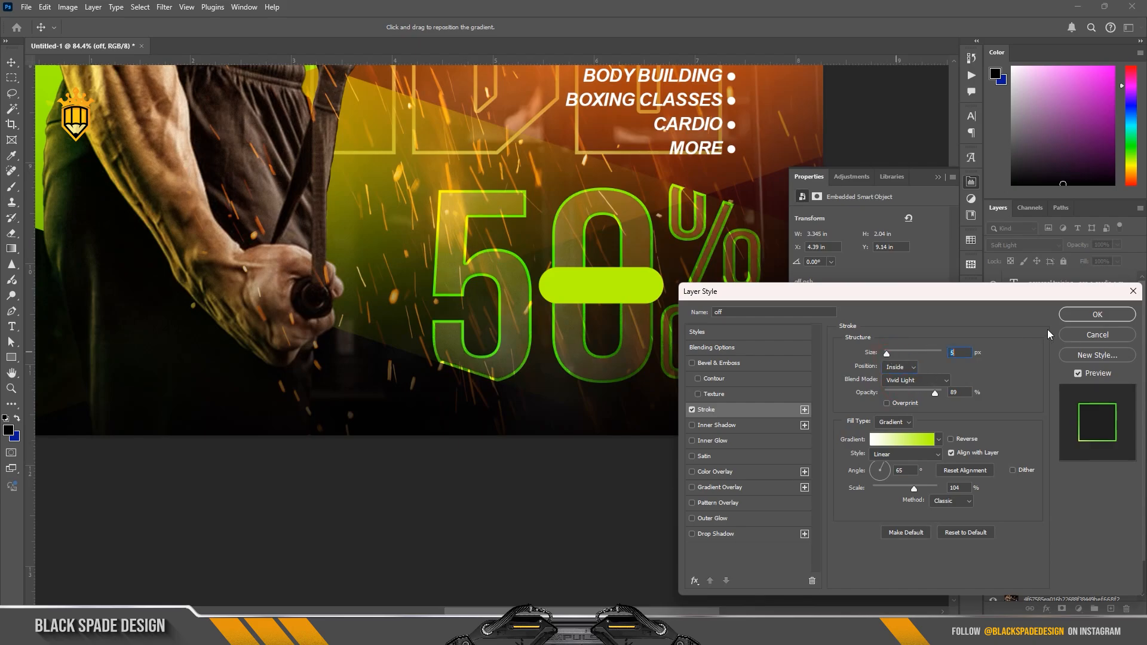
pyautogui.click(1075, 319)
pyautogui.scroll(-5, 598, 306)
pyautogui.scroll(2, 597, 306)
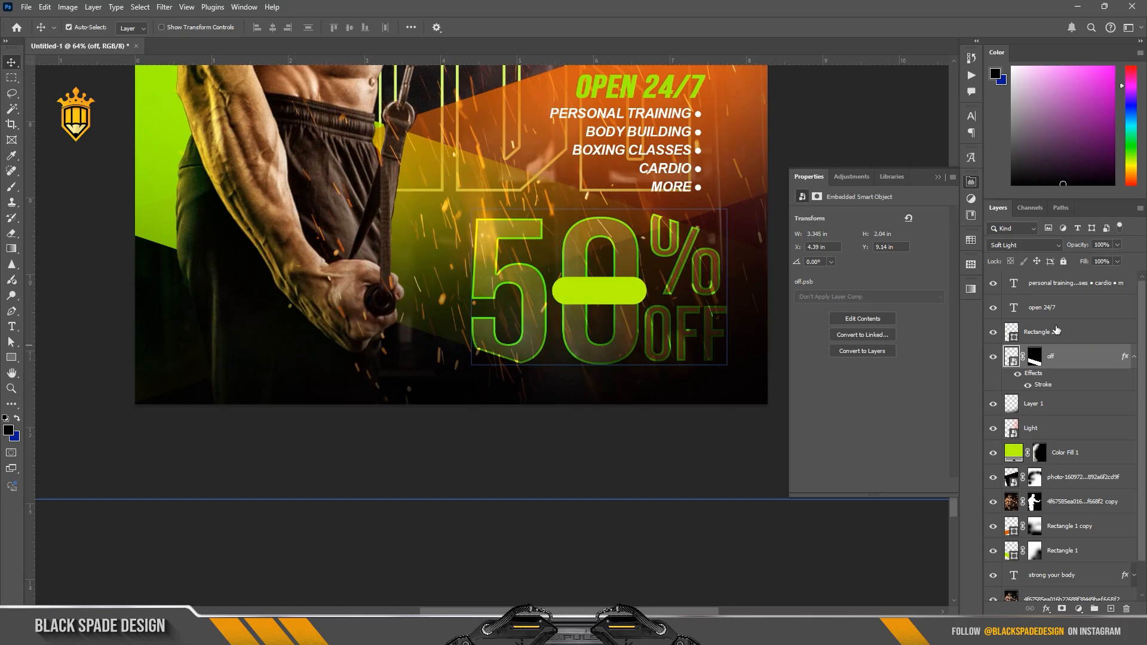
# Step: Add a new "JOIN NOW" text layer over the lime rounded rectangle, above the "OPEN 24/7" layer
pyautogui.click(1042, 308)
pyautogui.press('t')
pyautogui.click(604, 293)
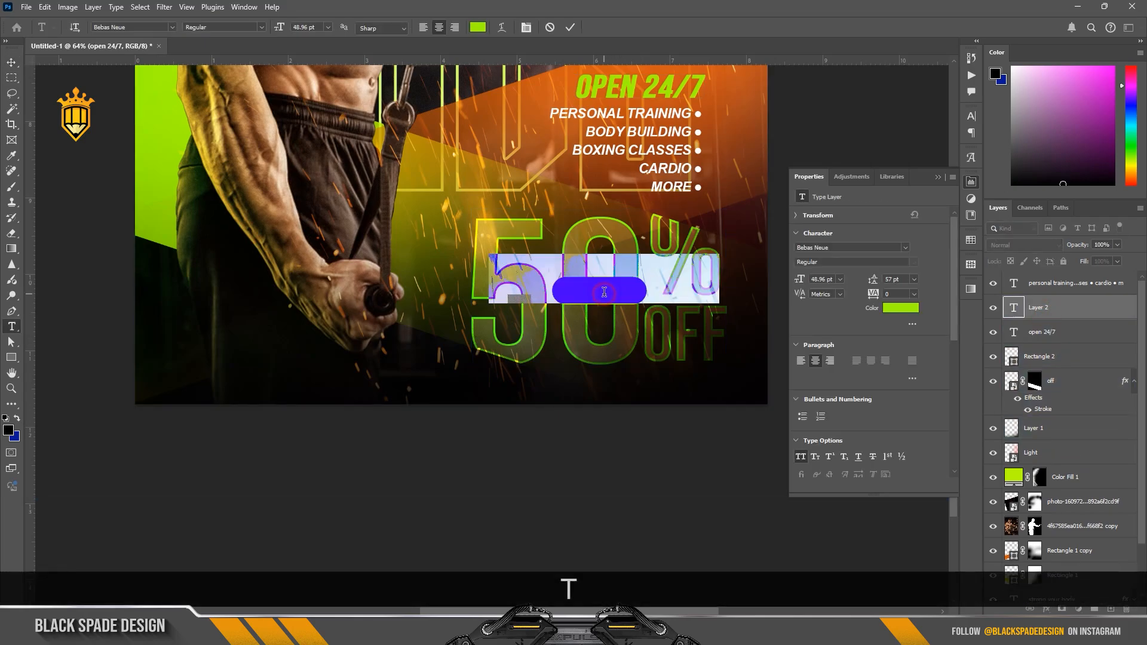
pyautogui.write('join n')
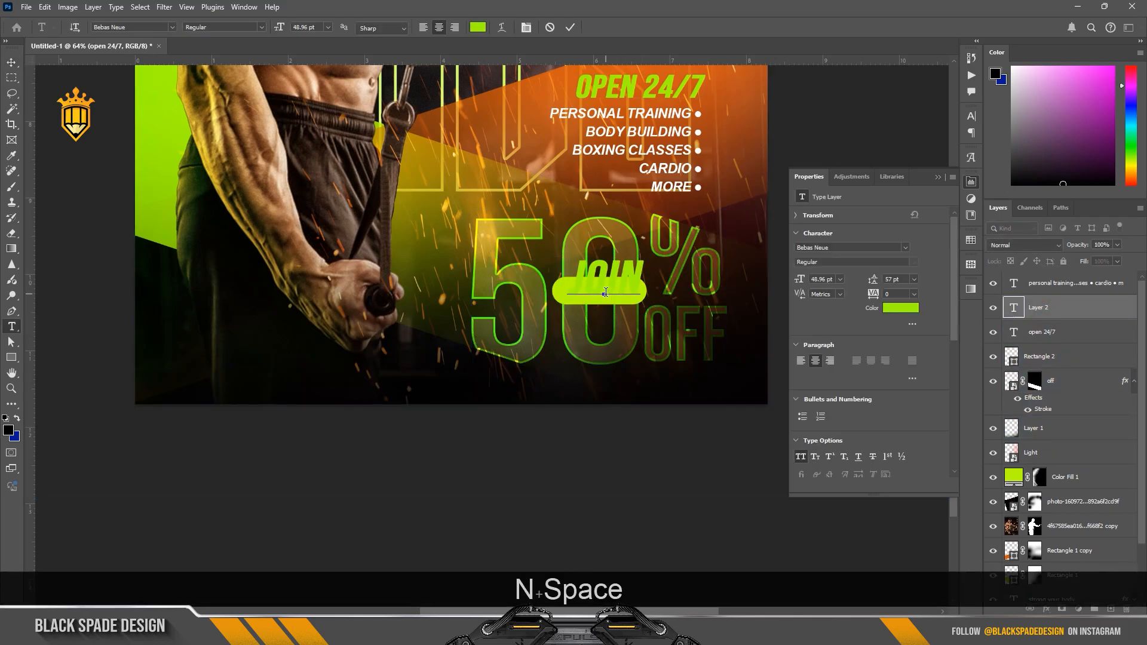
pyautogui.write('ow')
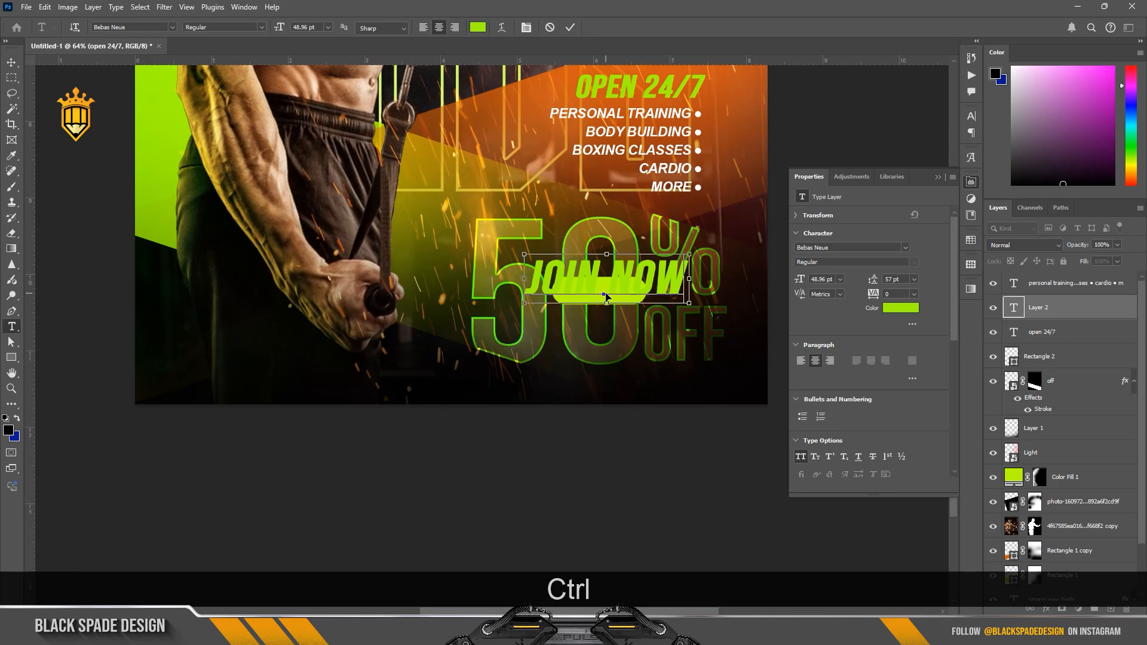
# Step: Format "JOIN NOW" without faux bold or faux italic, in black (#000000) at 23 pt
pyautogui.hotkey('ctrl', 'a')
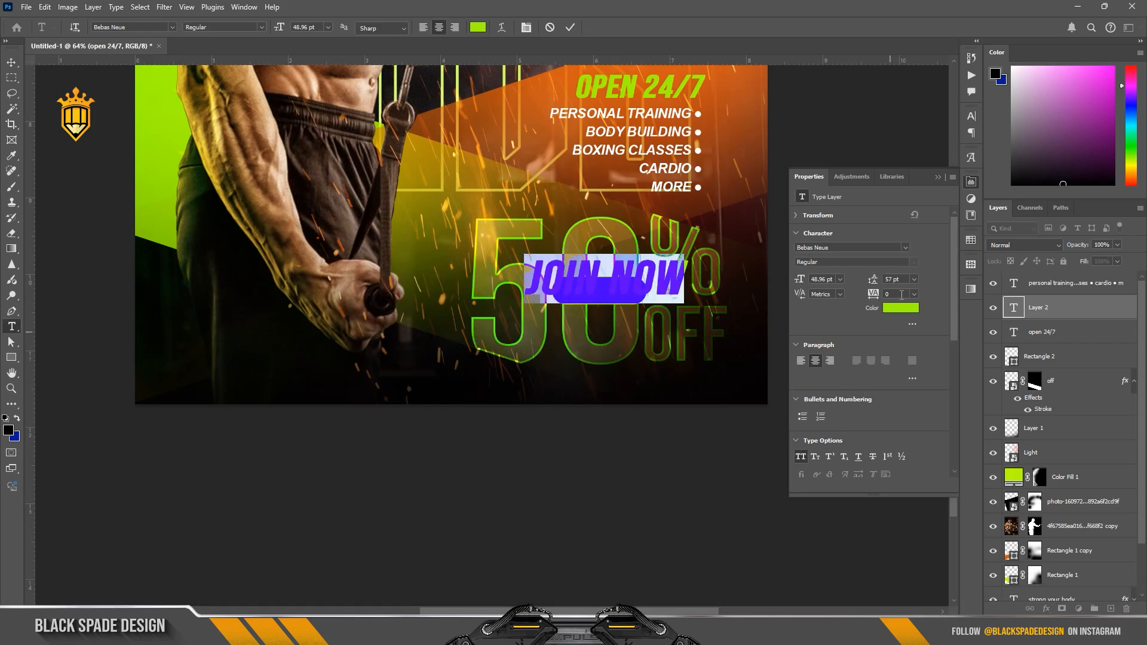
pyautogui.click(529, 28)
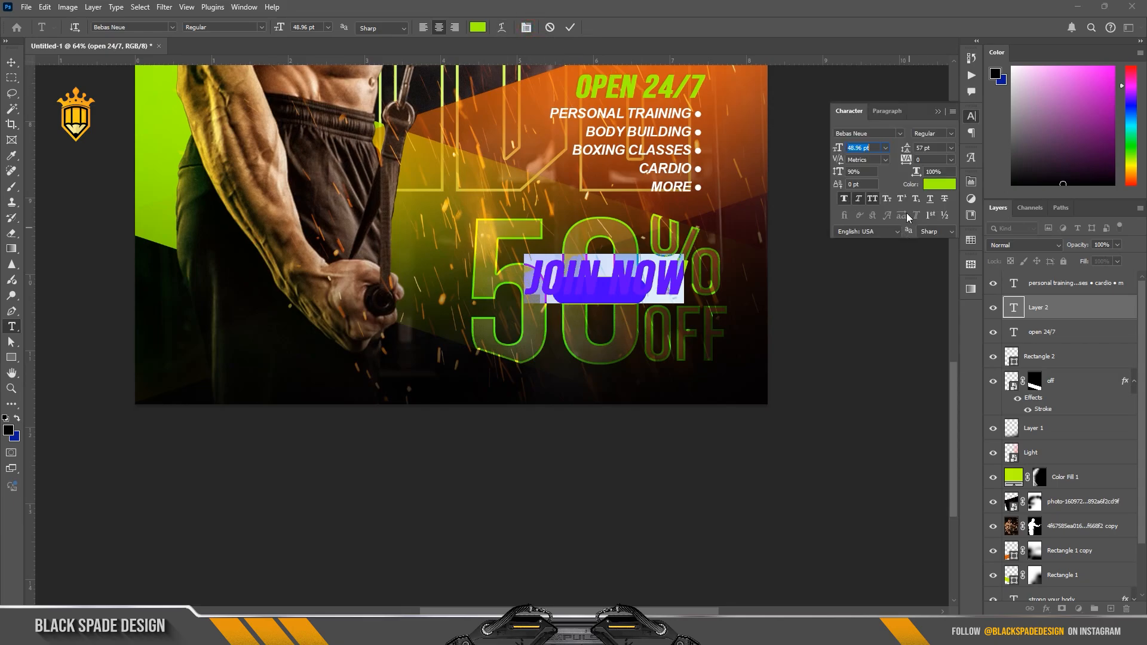
pyautogui.click(858, 199)
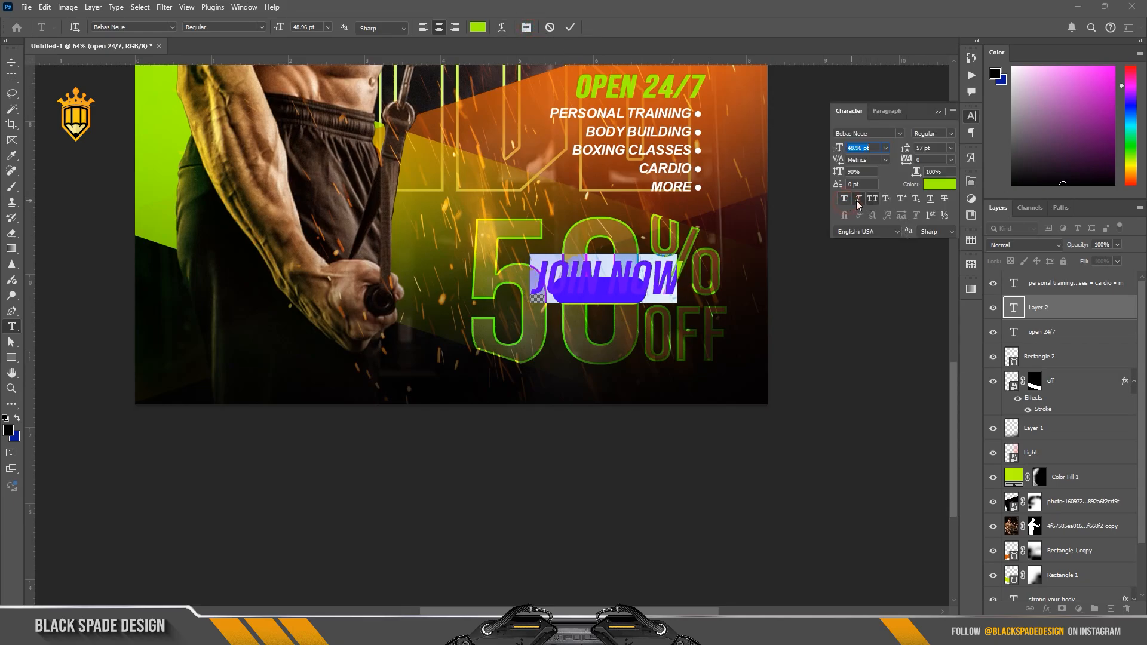
pyautogui.click(932, 180)
pyautogui.moveTo(689, 481); pyautogui.dragTo(596, 574)
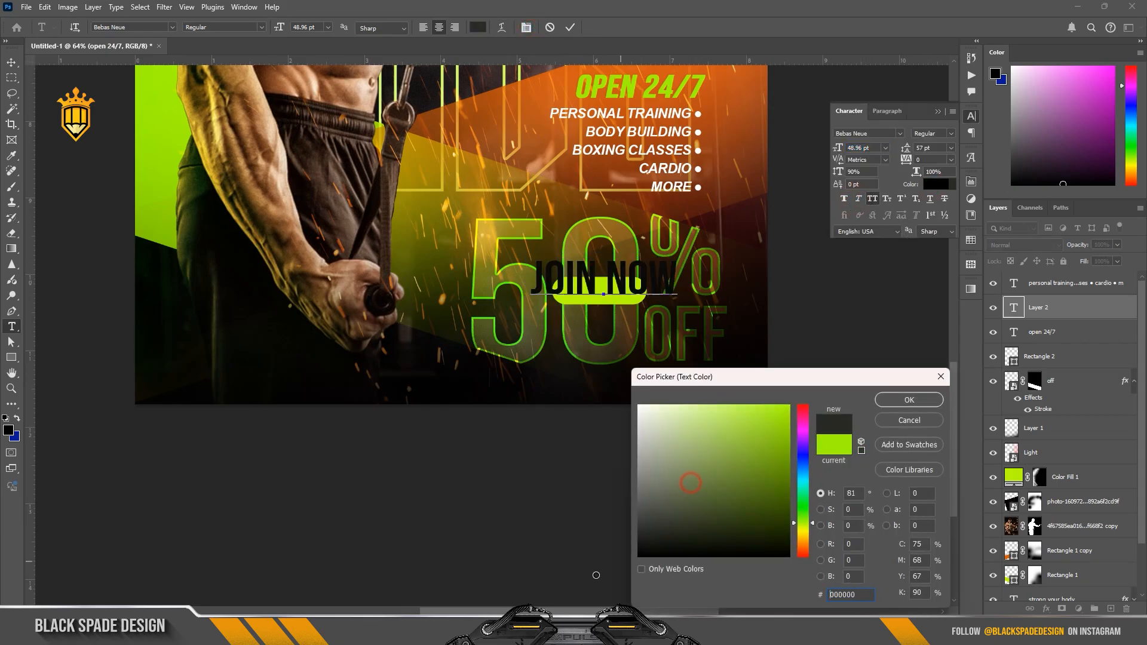
pyautogui.click(900, 395)
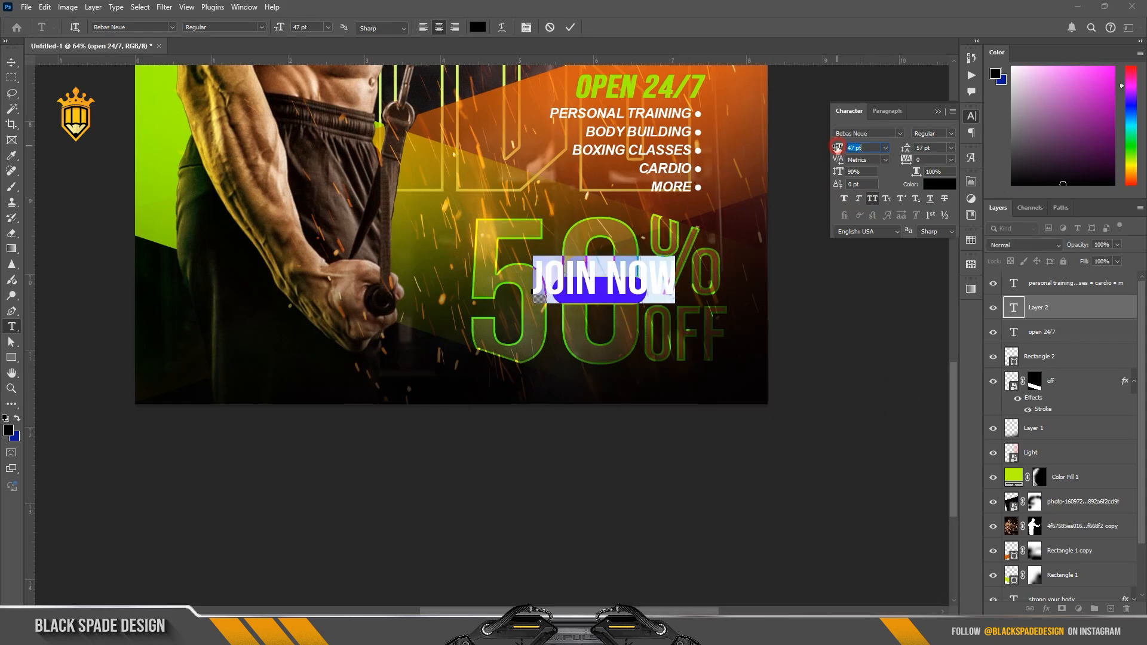
pyautogui.moveTo(838, 149); pyautogui.dragTo(824, 146)
pyautogui.hotkey('ctrl', 'Return')
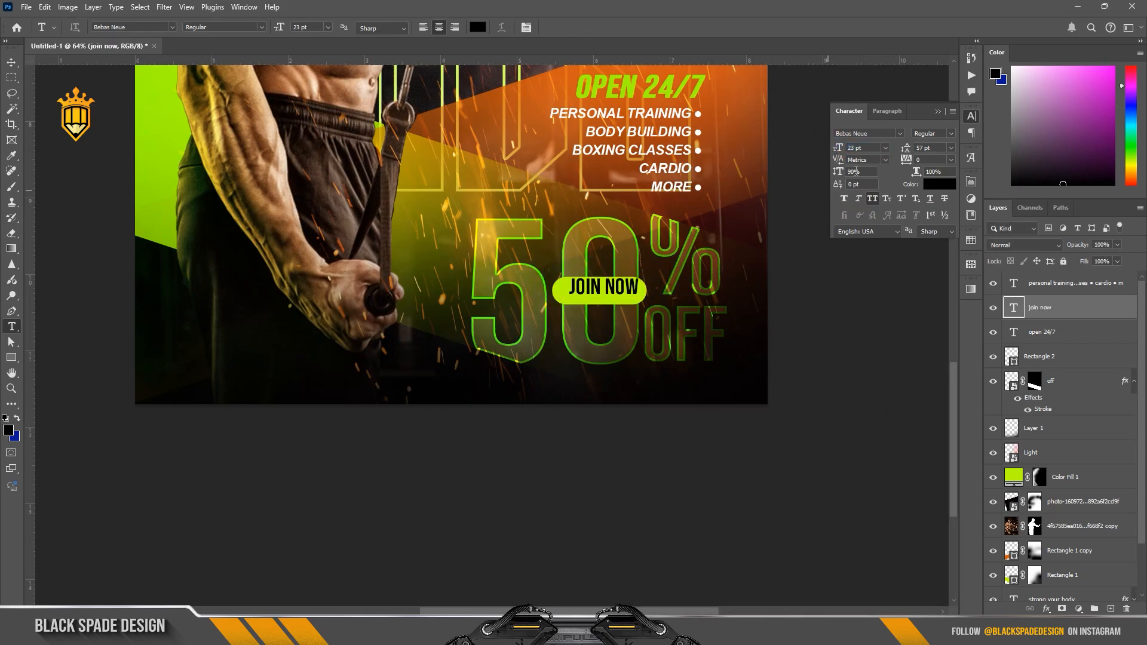
# Step: Move the "JOIN NOW" text to the middle of the lime rounded rectangle
pyautogui.scroll(3, 659, 263)
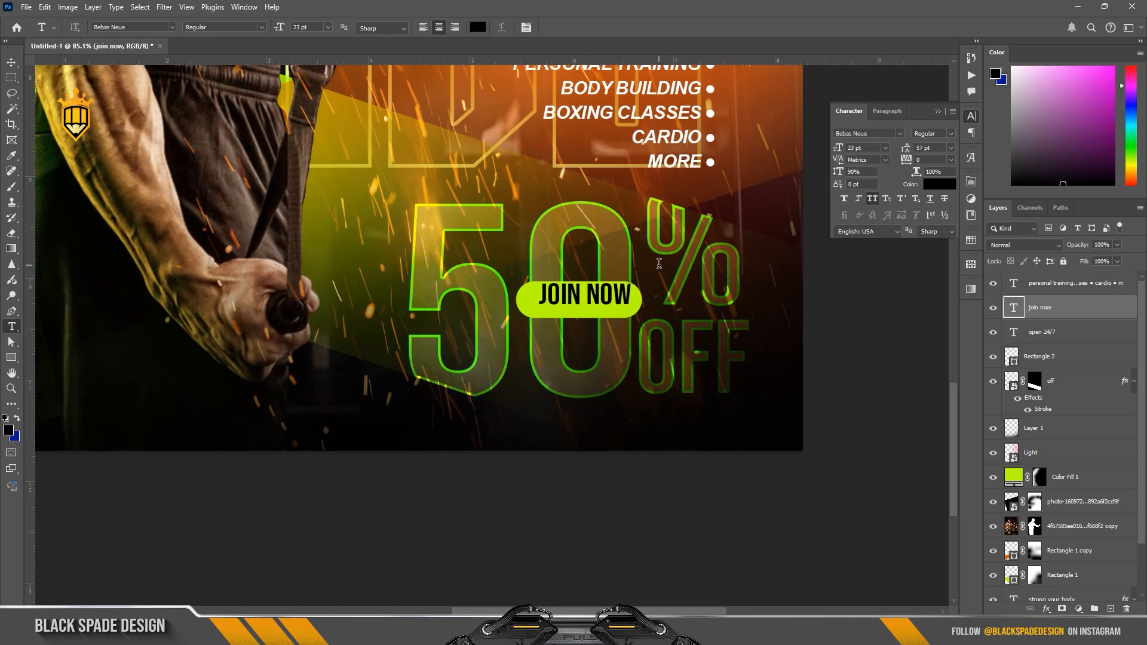
pyautogui.press('v')
pyautogui.moveTo(578, 302); pyautogui.dragTo(584, 308)
pyautogui.scroll(3, 585, 308)
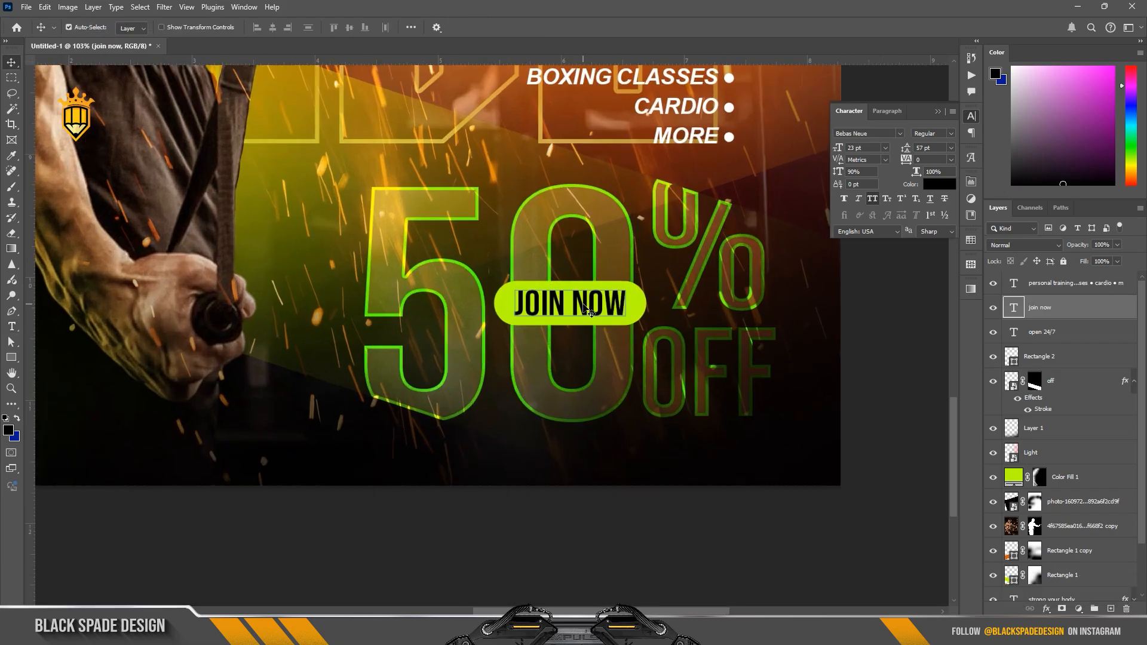
# Step: Scale the "JOIN NOW" text down to 19.59 pt and centre it inside the lime rounded rectangle with even margins
pyautogui.hotkey('ctrl', 't')
pyautogui.moveTo(639, 279); pyautogui.dragTo(630, 283)
pyautogui.scroll(3, 581, 294)
pyautogui.moveTo(560, 276); pyautogui.dragTo(560, 280)
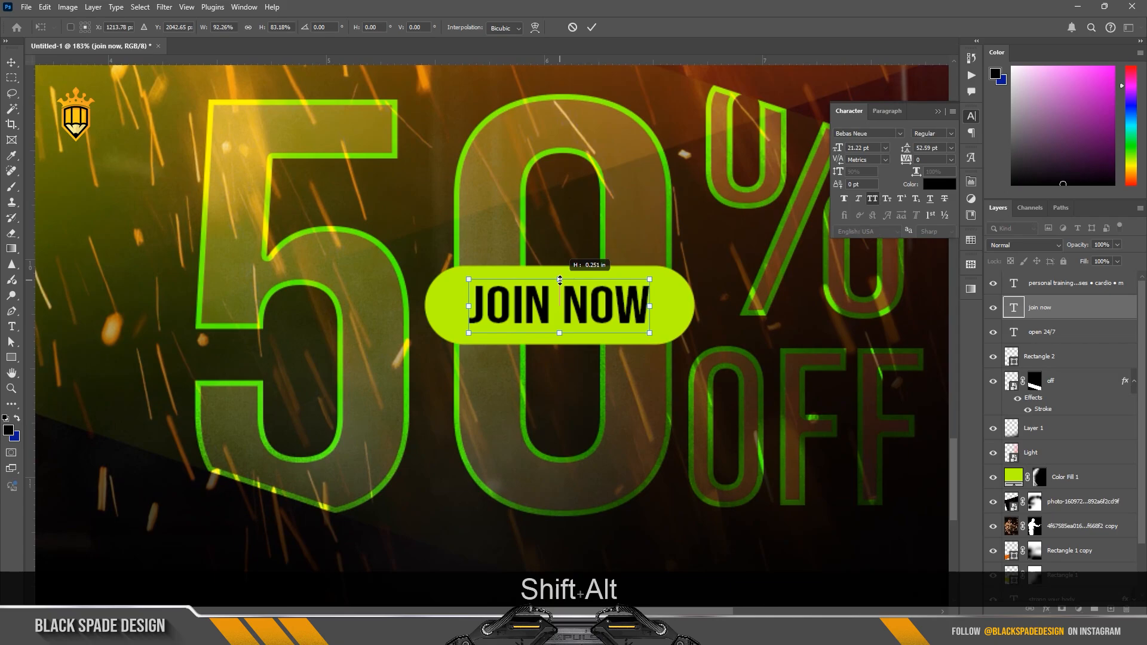
pyautogui.moveTo(645, 281); pyautogui.dragTo(650, 280)
pyautogui.press('Return')
pyautogui.keyDown('shift'); pyautogui.click(651, 286); pyautogui.keyUp('shift')
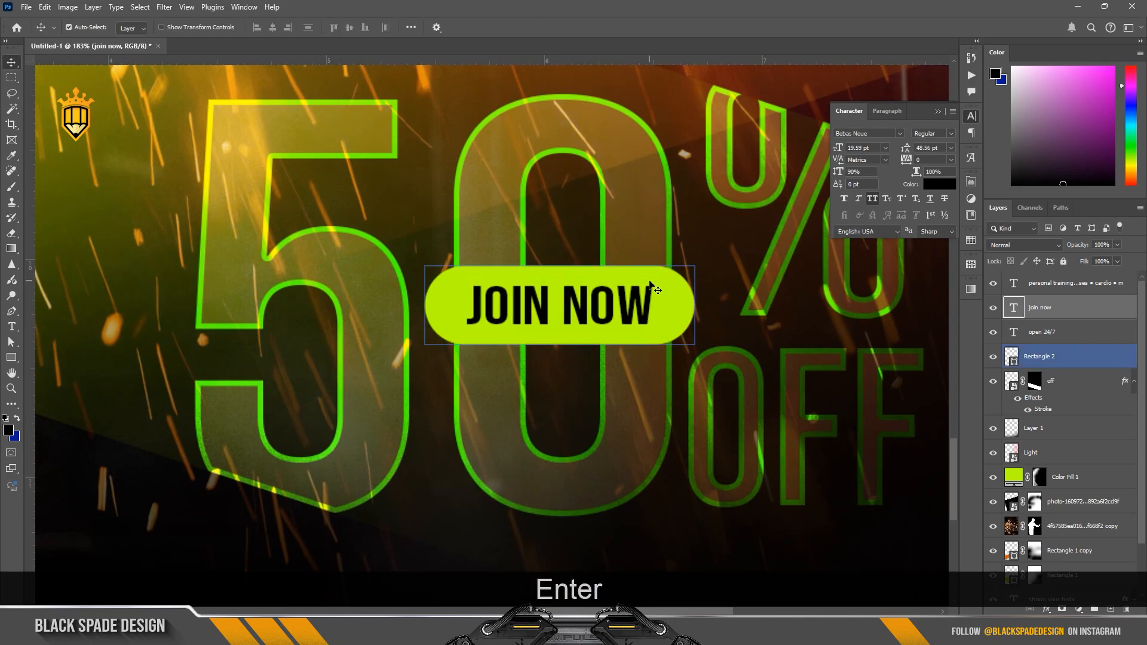
pyautogui.press('Down')
# Step: Add a black drop shadow to the lime rounded rectangle behind "JOIN NOW", slightly raising the shadow's size and opacity
pyautogui.scroll(-5, 653, 287)
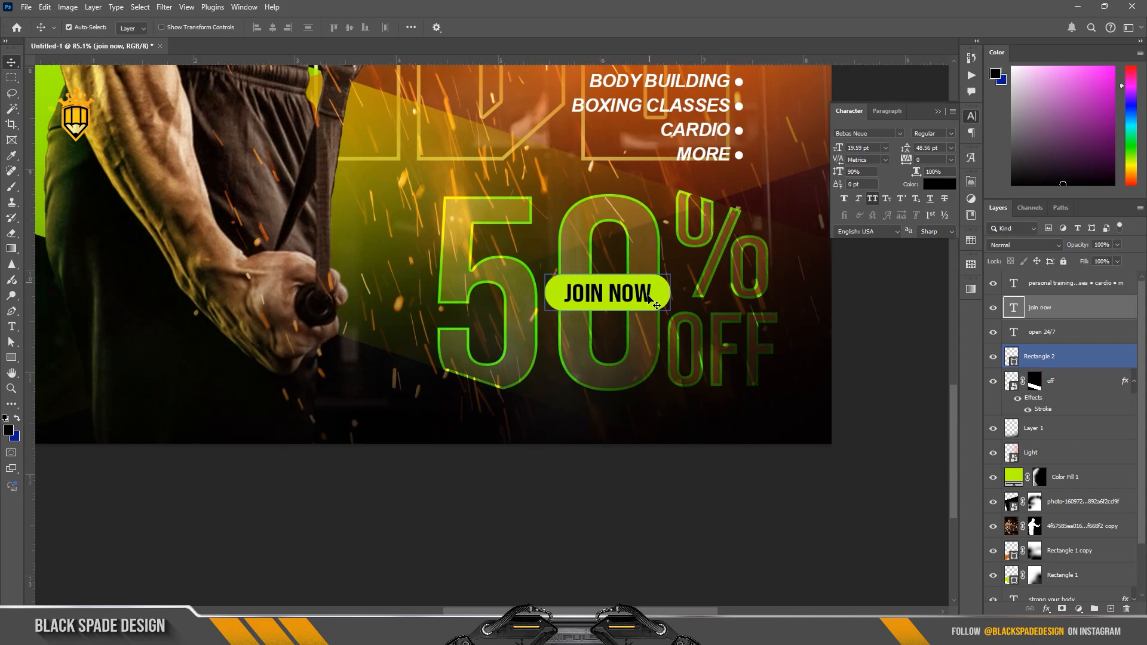
pyautogui.click(649, 297)
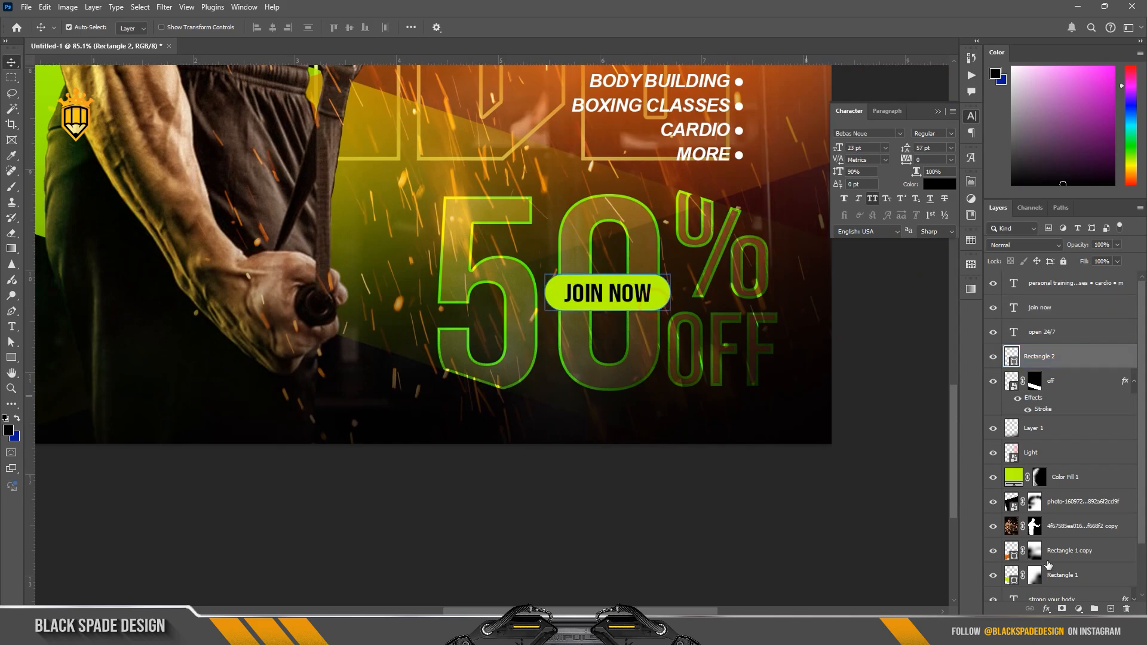
pyautogui.click(1046, 609)
pyautogui.click(1057, 604)
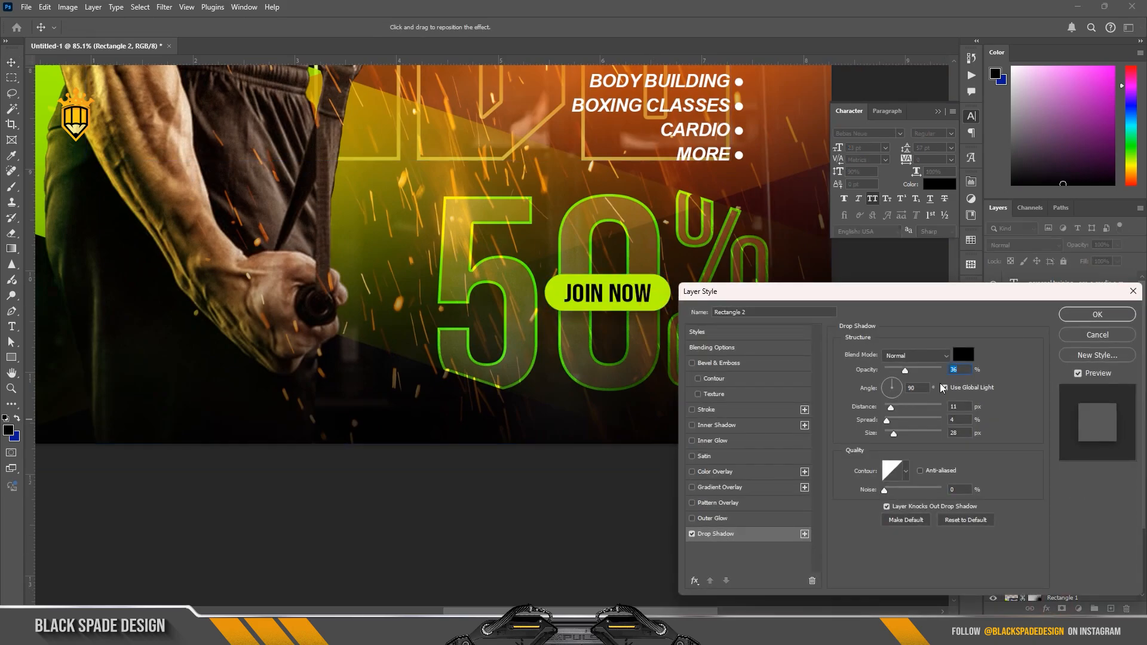
pyautogui.moveTo(893, 438); pyautogui.dragTo(894, 439)
pyautogui.moveTo(906, 371); pyautogui.dragTo(908, 373)
pyautogui.click(1097, 314)
# Step: Examine the shadowed "JOIN NOW" button and the "50% OFF" area up close and within the whole poster
pyautogui.scroll(-5, 628, 312)
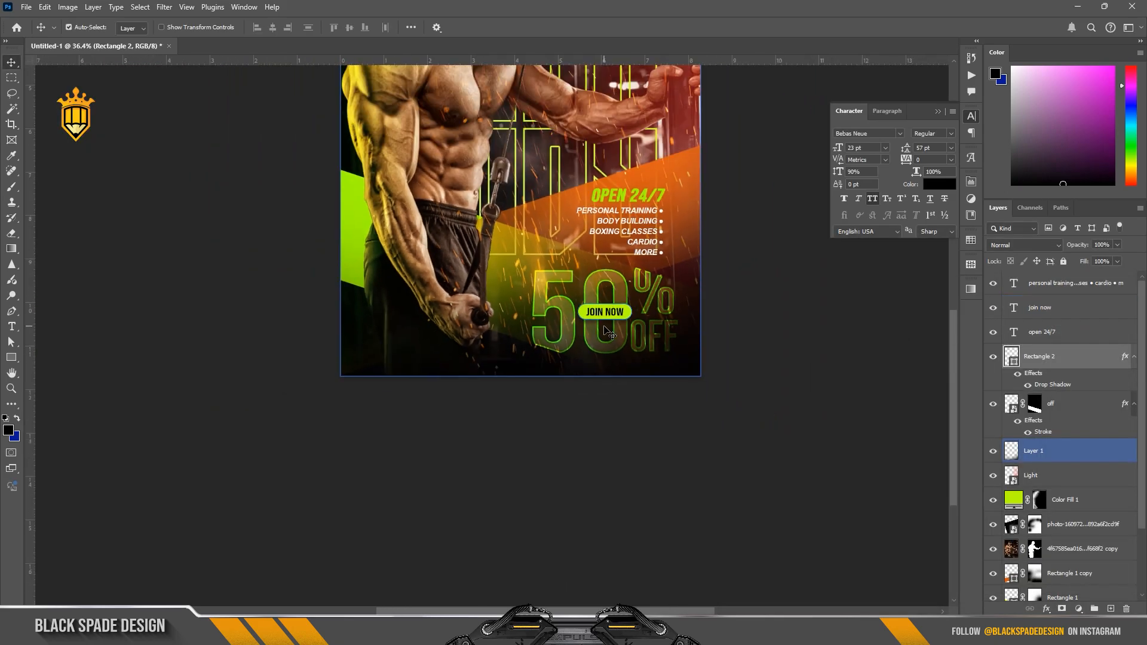
pyautogui.scroll(3, 628, 312)
pyautogui.press('space')
pyautogui.moveTo(596, 254); pyautogui.dragTo(586, 361)
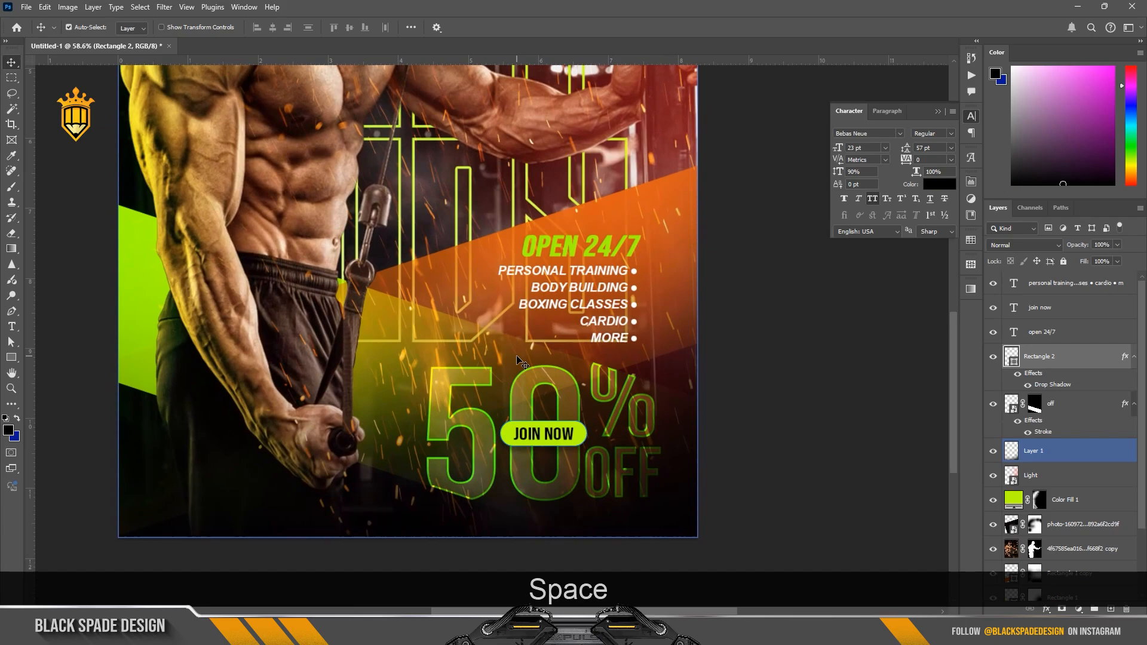
pyautogui.scroll(-6, 516, 357)
pyautogui.press('space')
pyautogui.moveTo(508, 270); pyautogui.dragTo(507, 279)
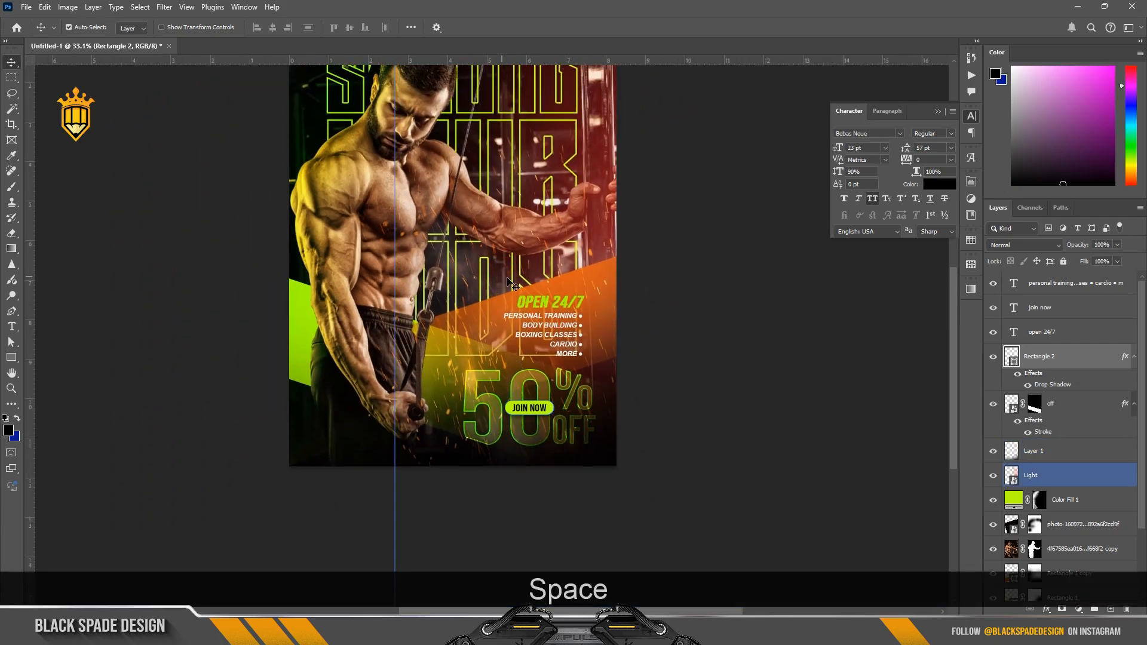
# Step: Add a Color Lookup adjustment layer above the service list text, using the Fuji REALA 500D Kodak 2393 3D LUT
pyautogui.click(1057, 283)
pyautogui.click(1078, 609)
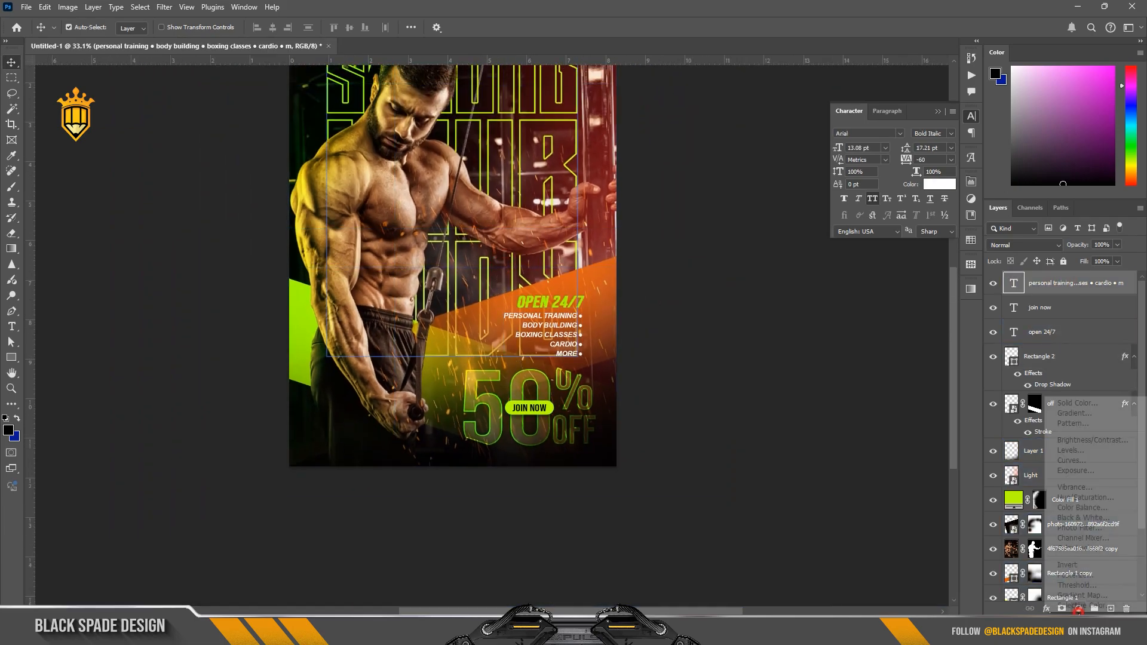
pyautogui.click(1082, 544)
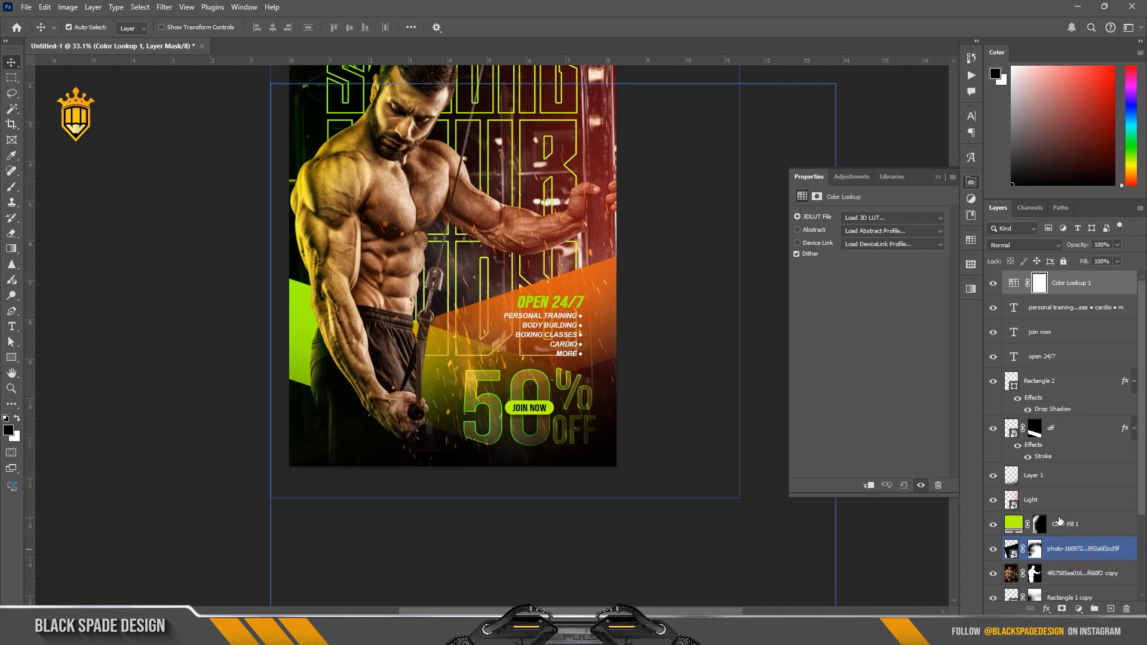
pyautogui.click(883, 221)
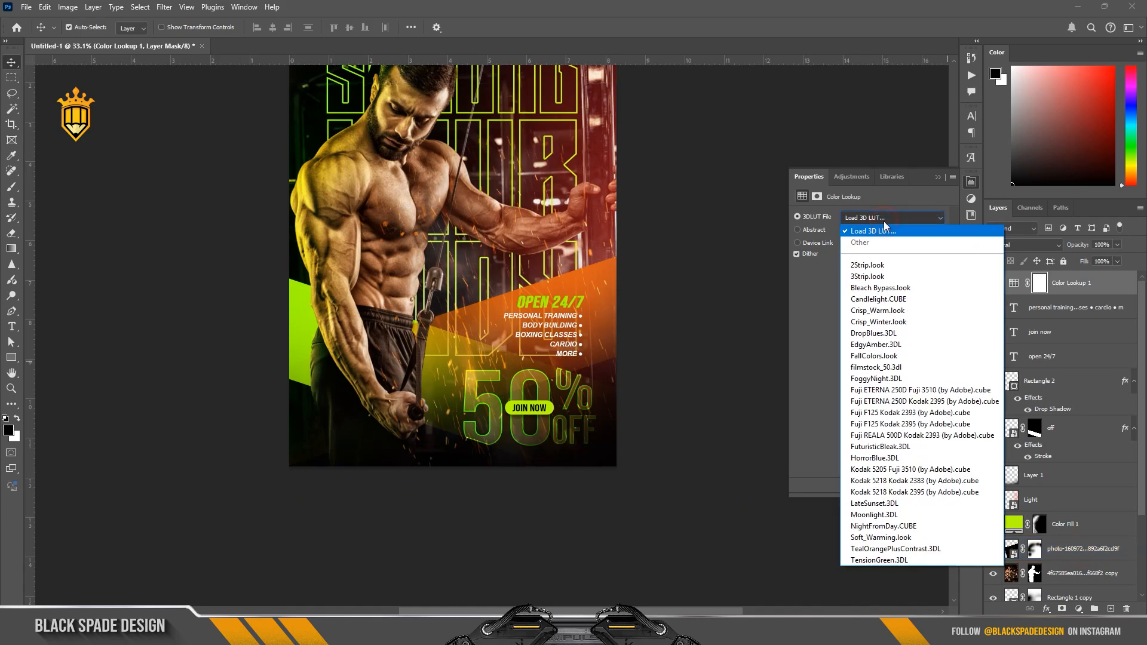
pyautogui.click(884, 436)
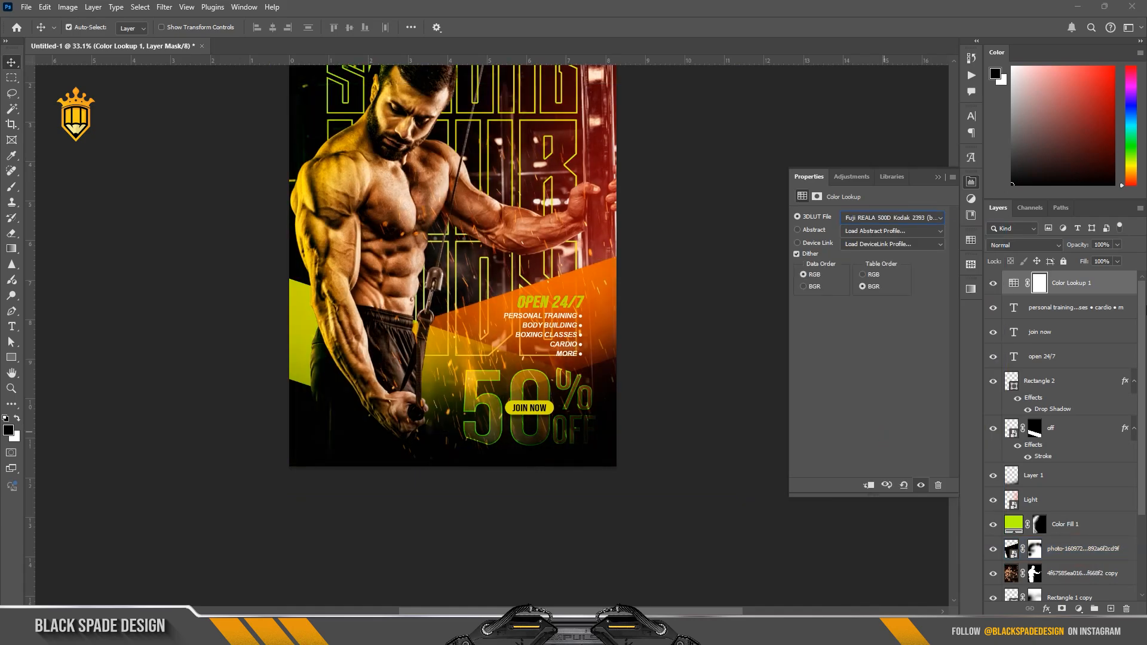
# Step: Compare the poster with and without the Color Lookup layer, and set that layer's opacity to 30%
pyautogui.click(994, 283)
pyautogui.click(993, 283)
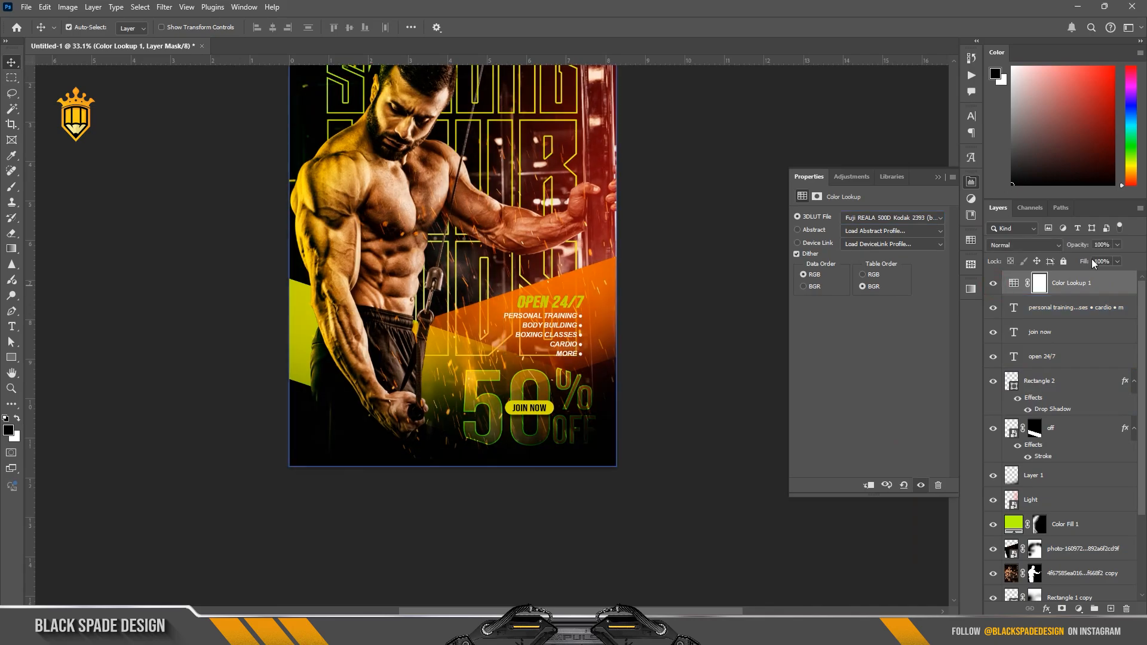
pyautogui.press('3')
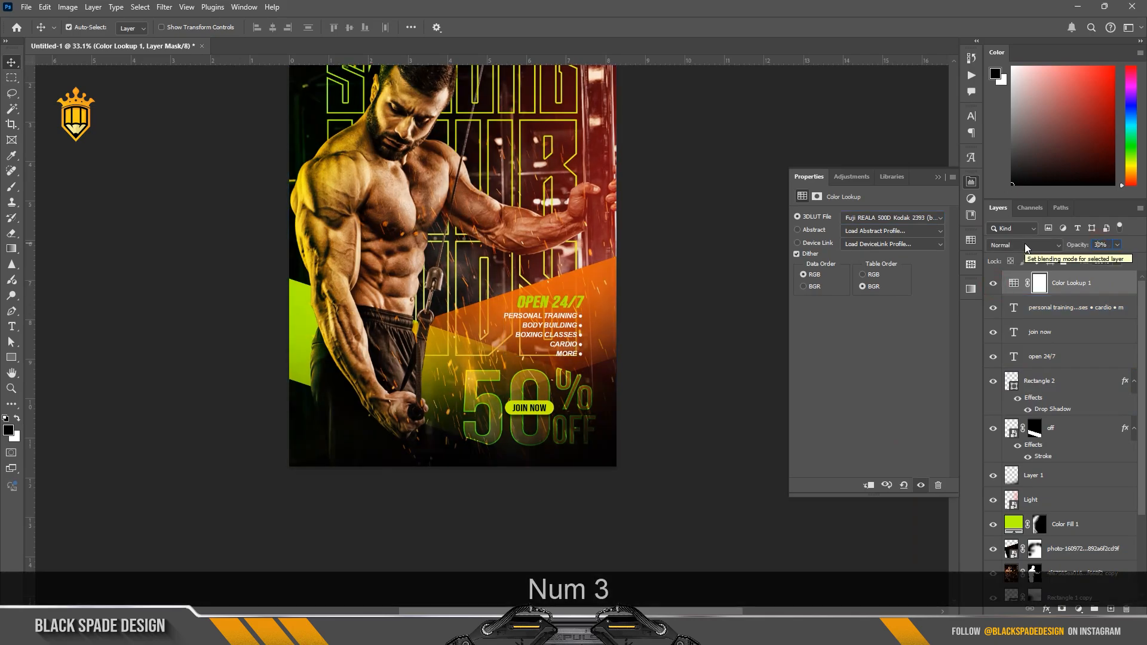
pyautogui.press('Return')
# Step: Fit the whole poster on screen, hide the Color Lookup properties and deselect all layers to review the design
pyautogui.scroll(-4, 475, 307)
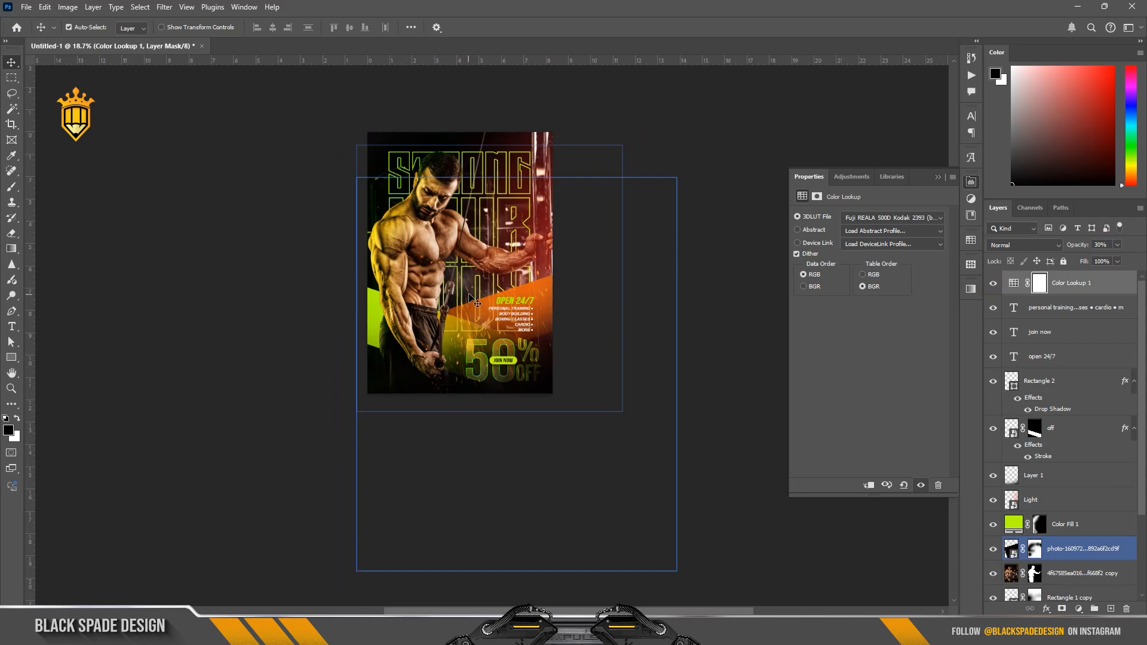
pyautogui.scroll(3, 472, 223)
pyautogui.press('space')
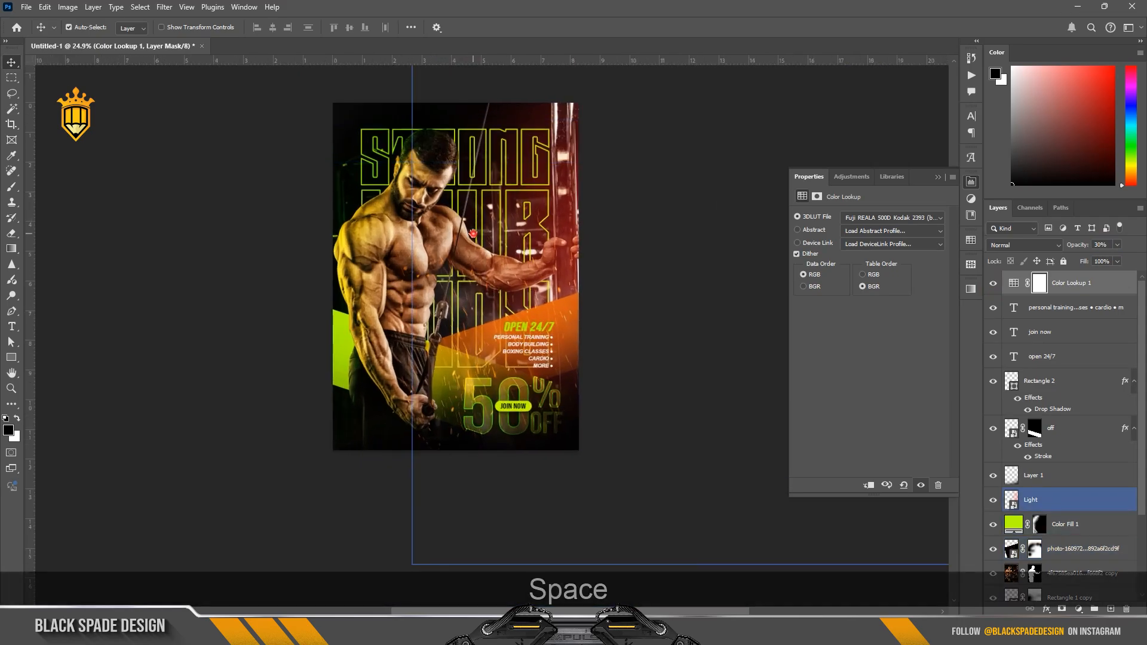
pyautogui.moveTo(473, 225); pyautogui.dragTo(460, 241)
pyautogui.press('z')
pyautogui.rightClick(505, 259)
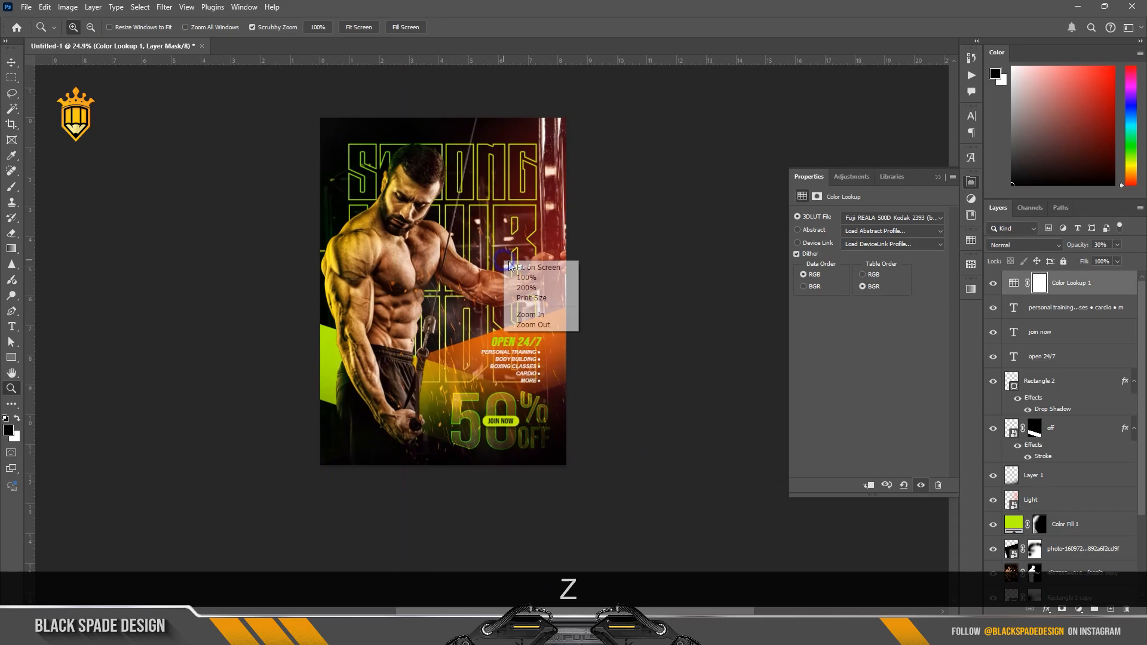
pyautogui.click(514, 263)
pyautogui.press('v')
pyautogui.click(935, 179)
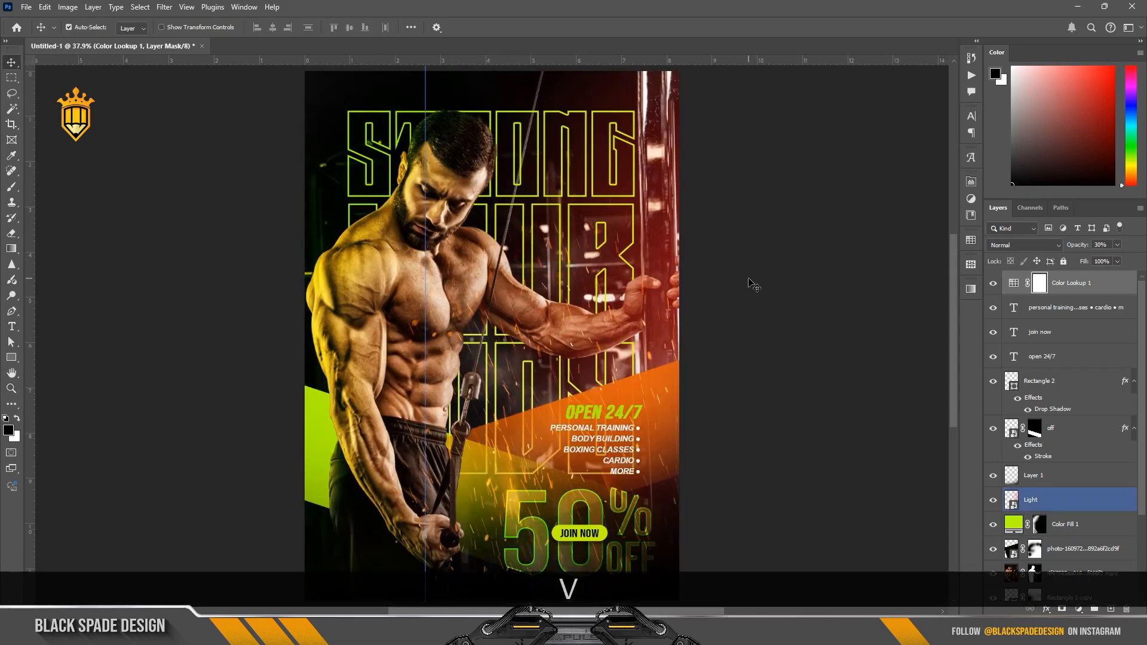
pyautogui.click(215, 531)
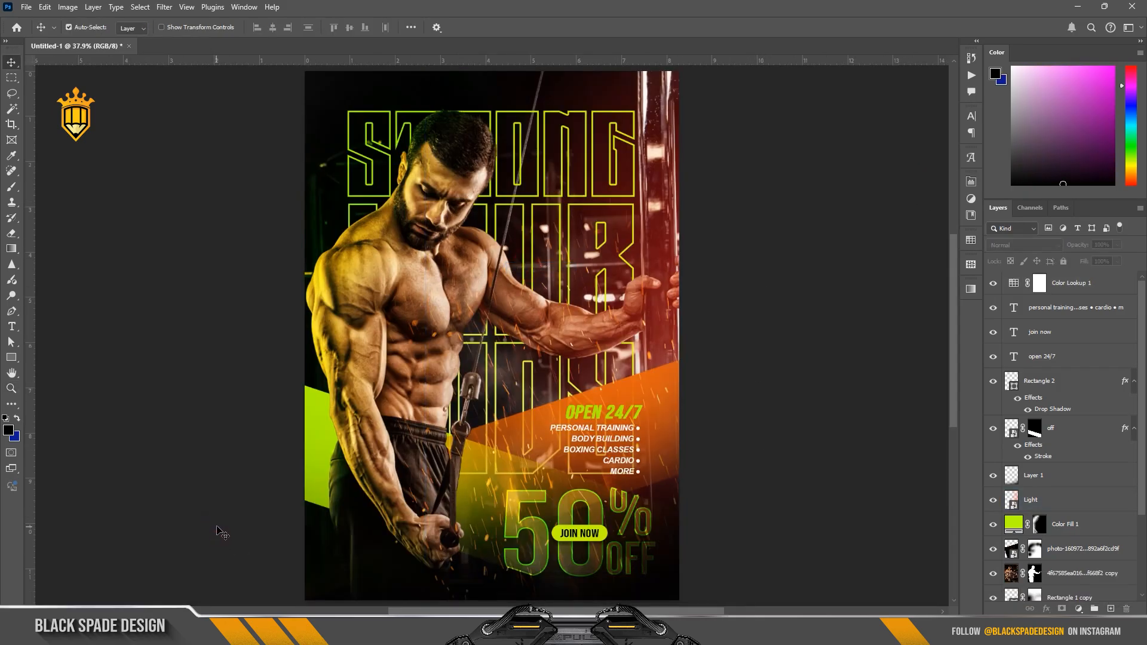